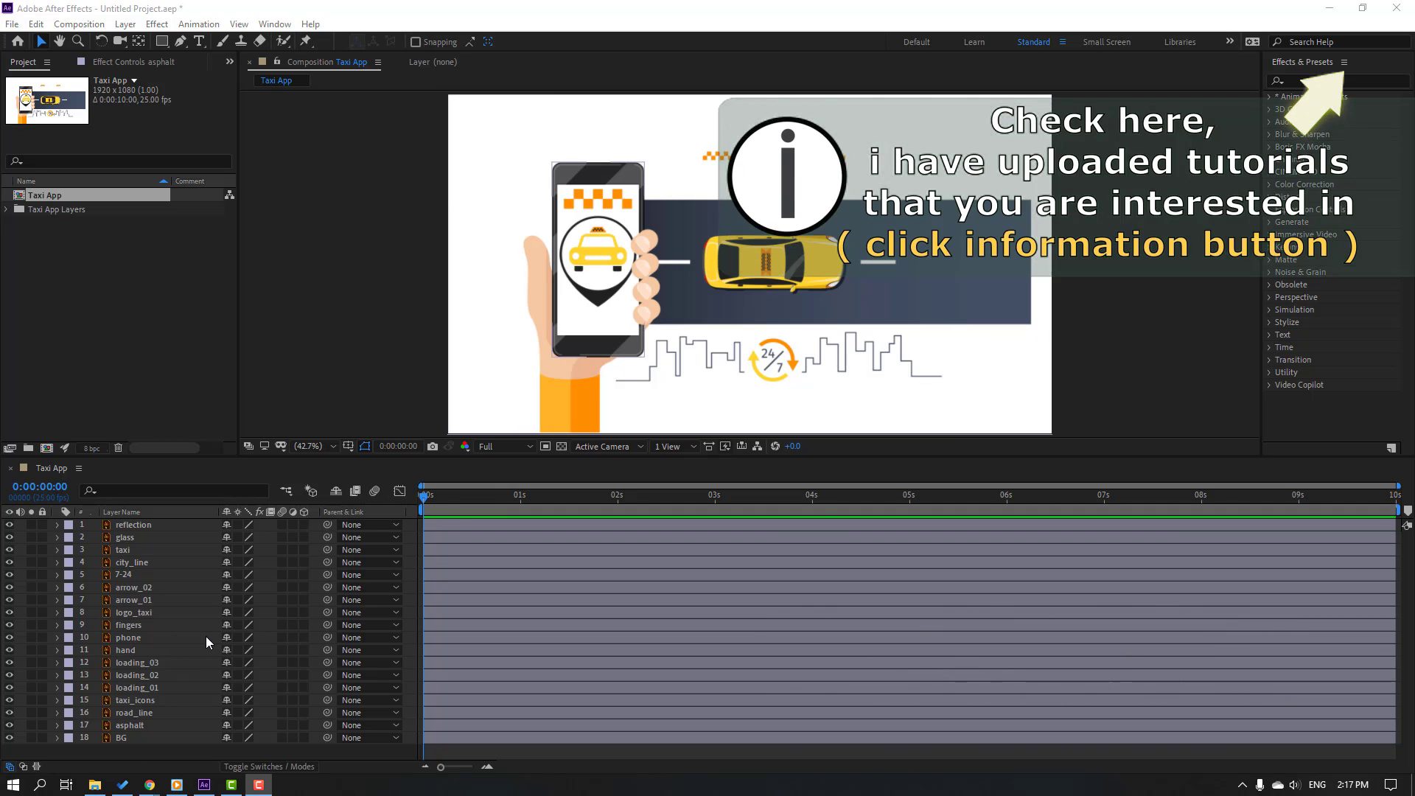
# Step: Hide the hand, phone and fingers layers in the Taxi App composition
pyautogui.click(132, 649)
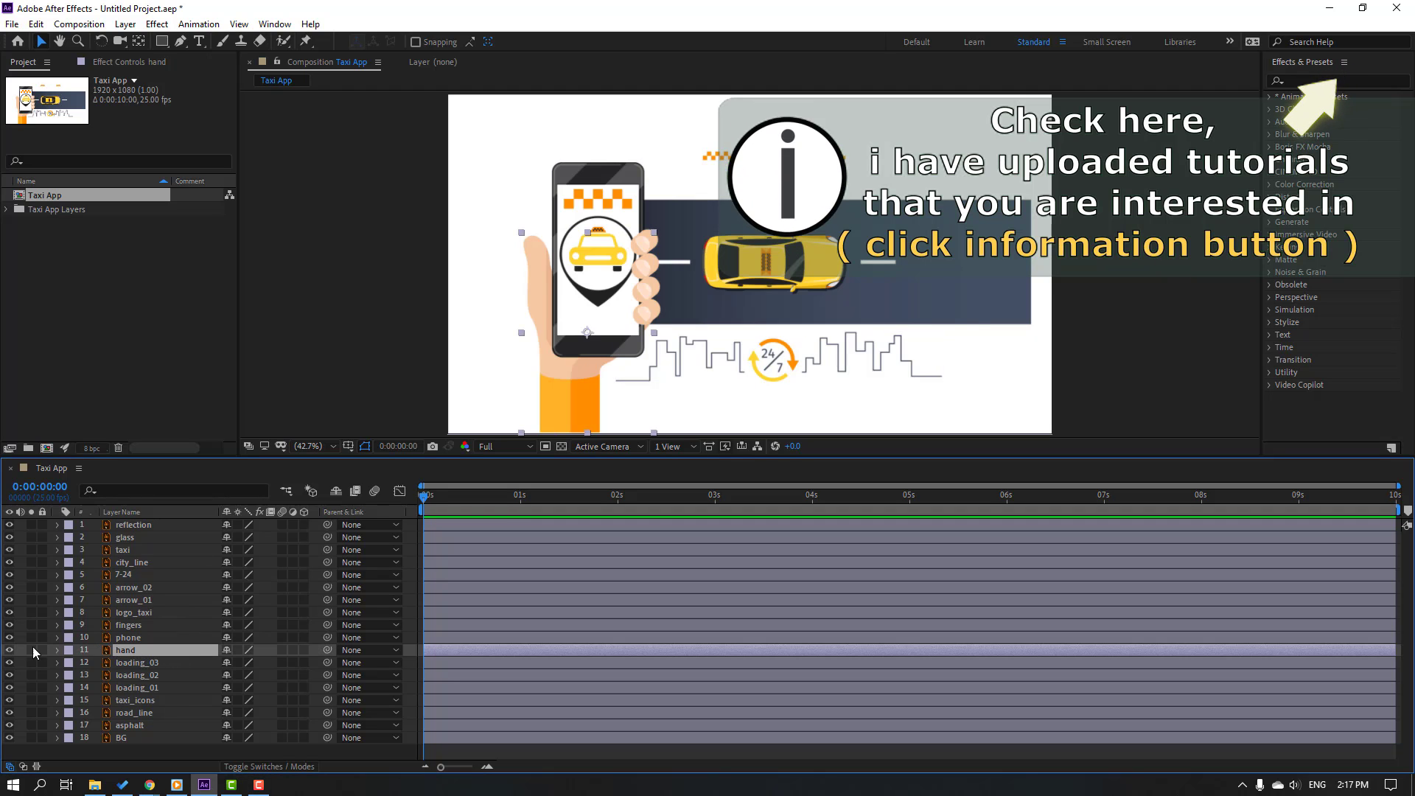
pyautogui.click(9, 650)
pyautogui.click(128, 637)
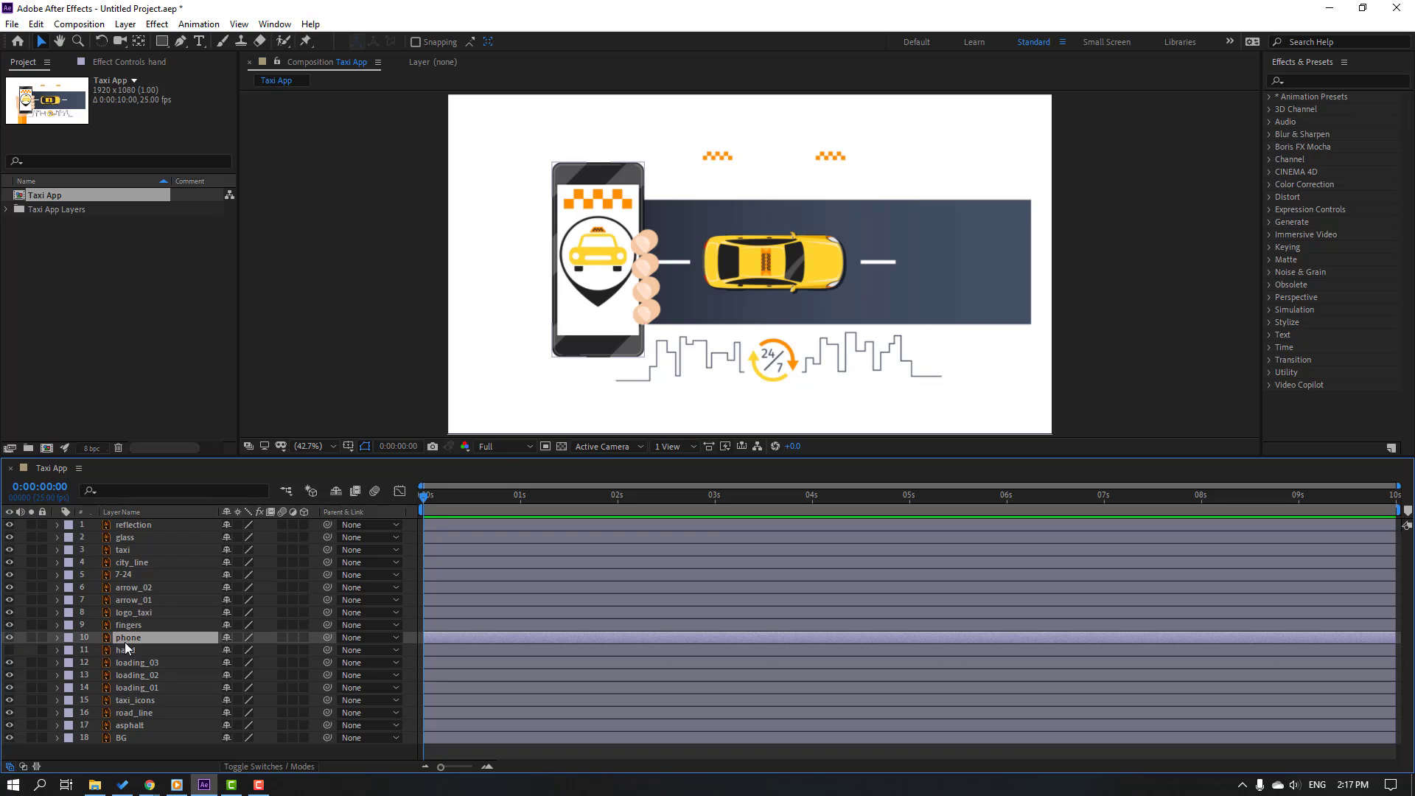
pyautogui.click(9, 638)
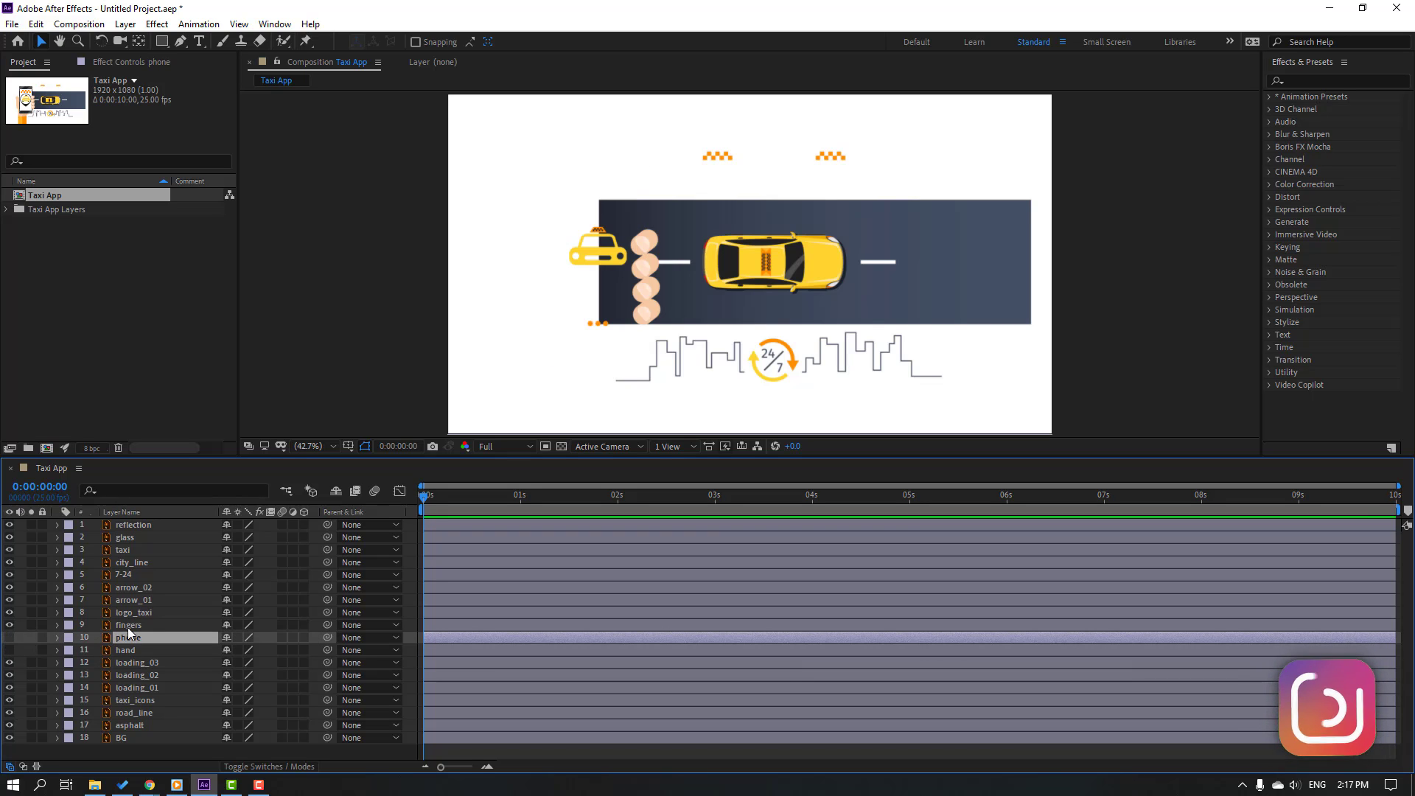
pyautogui.click(137, 625)
pyautogui.click(9, 625)
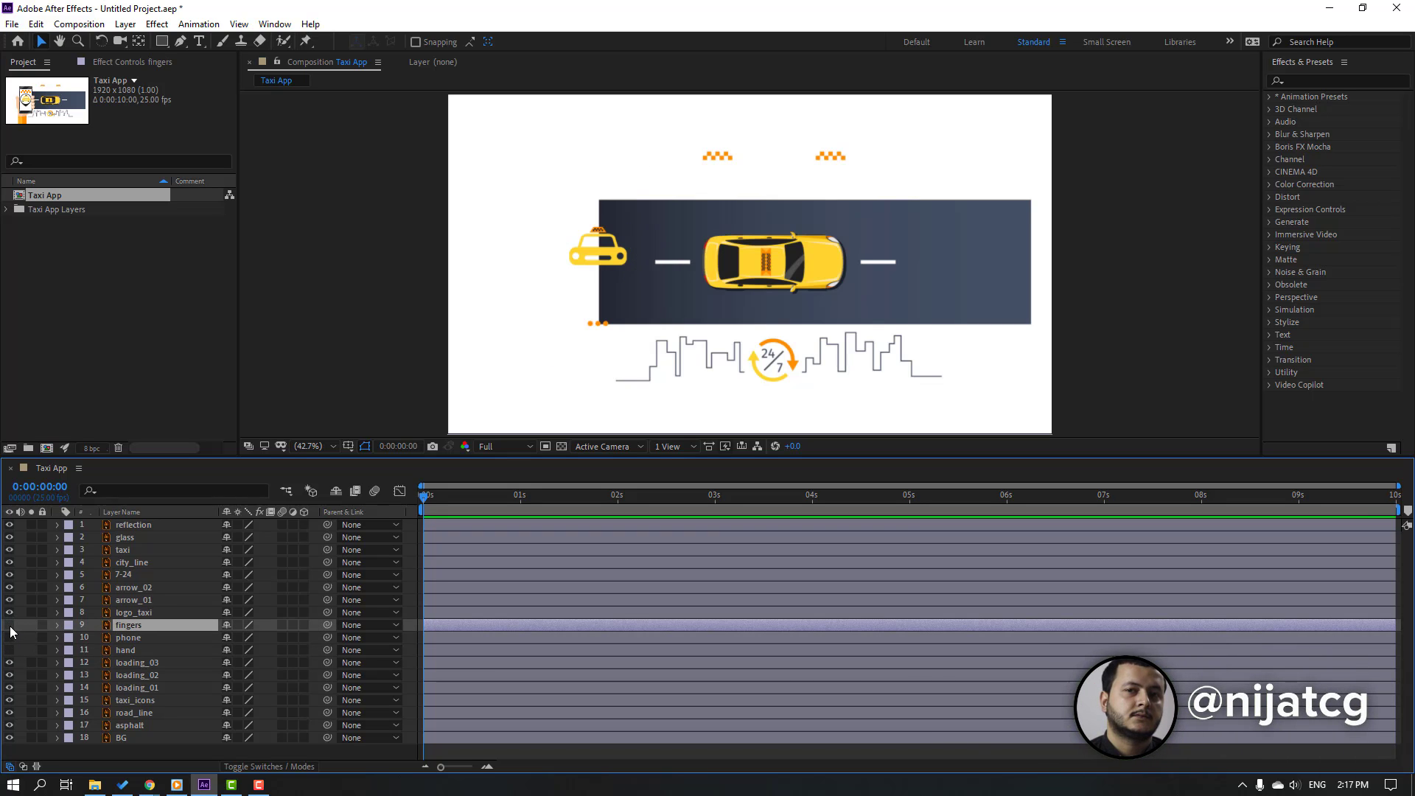
# Step: Hide the loading_01, loading_02, loading_03 and logo_taxi layers
pyautogui.click(148, 663)
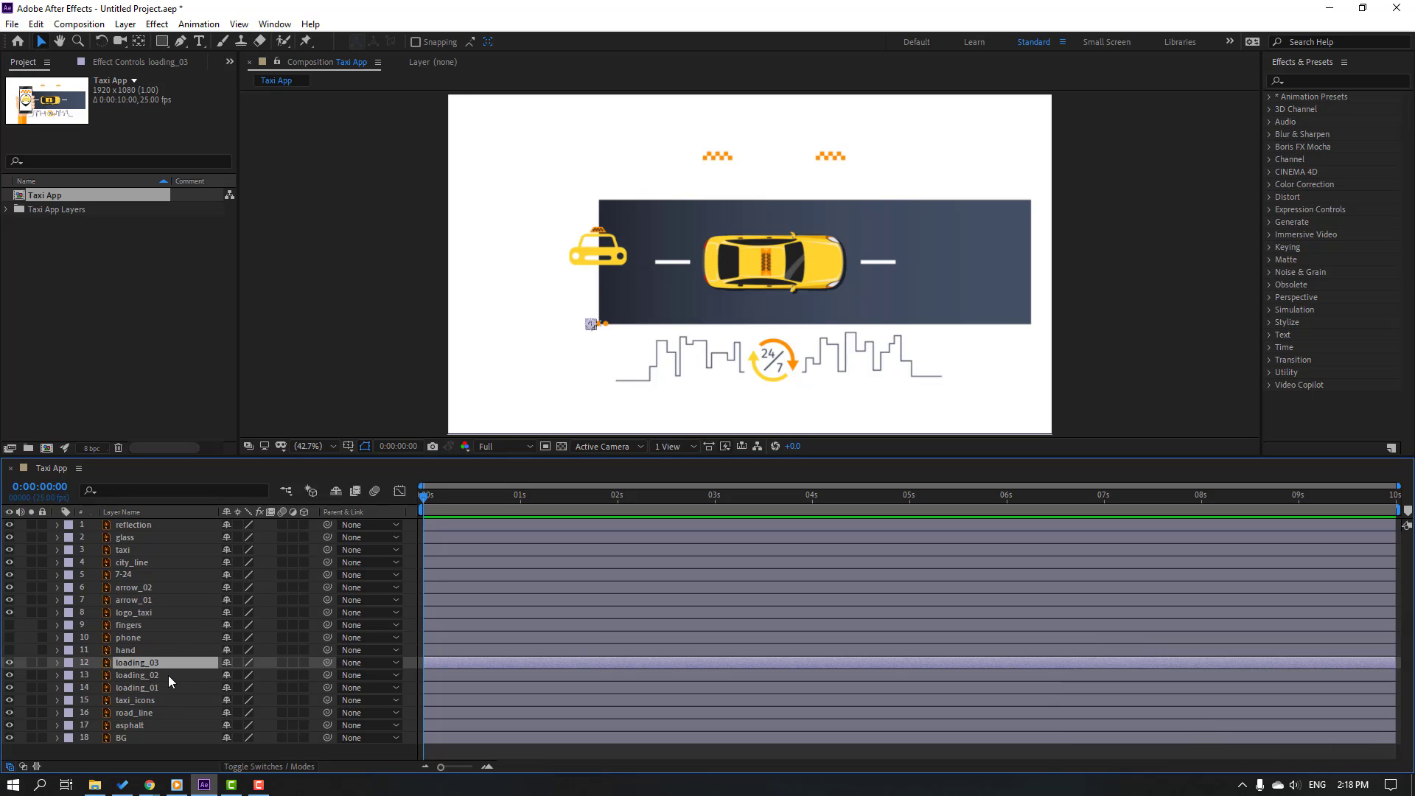
pyautogui.keyDown('ctrl'); pyautogui.click(168, 675); pyautogui.keyUp('ctrl')
pyautogui.keyDown('ctrl'); pyautogui.click(165, 687); pyautogui.keyUp('ctrl')
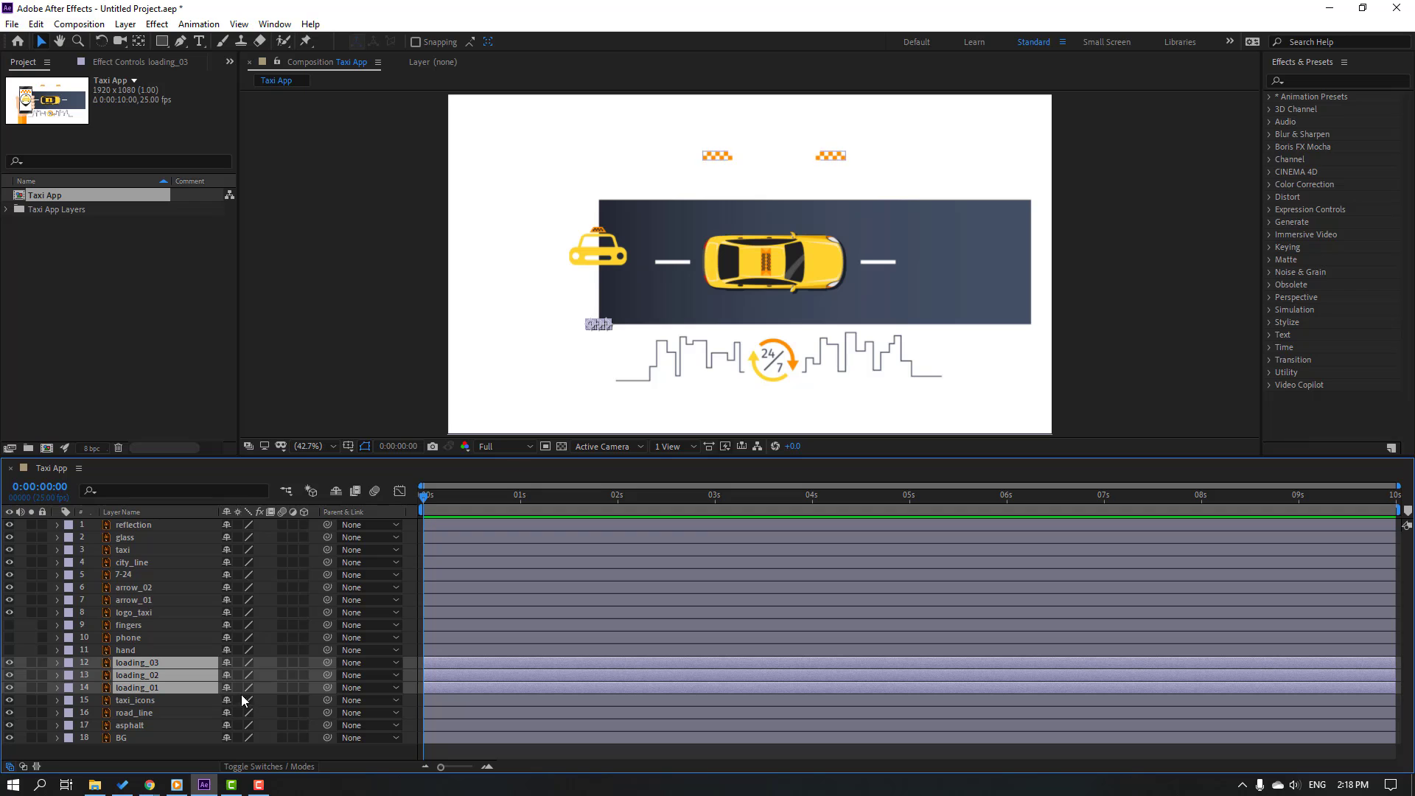
pyautogui.click(9, 669)
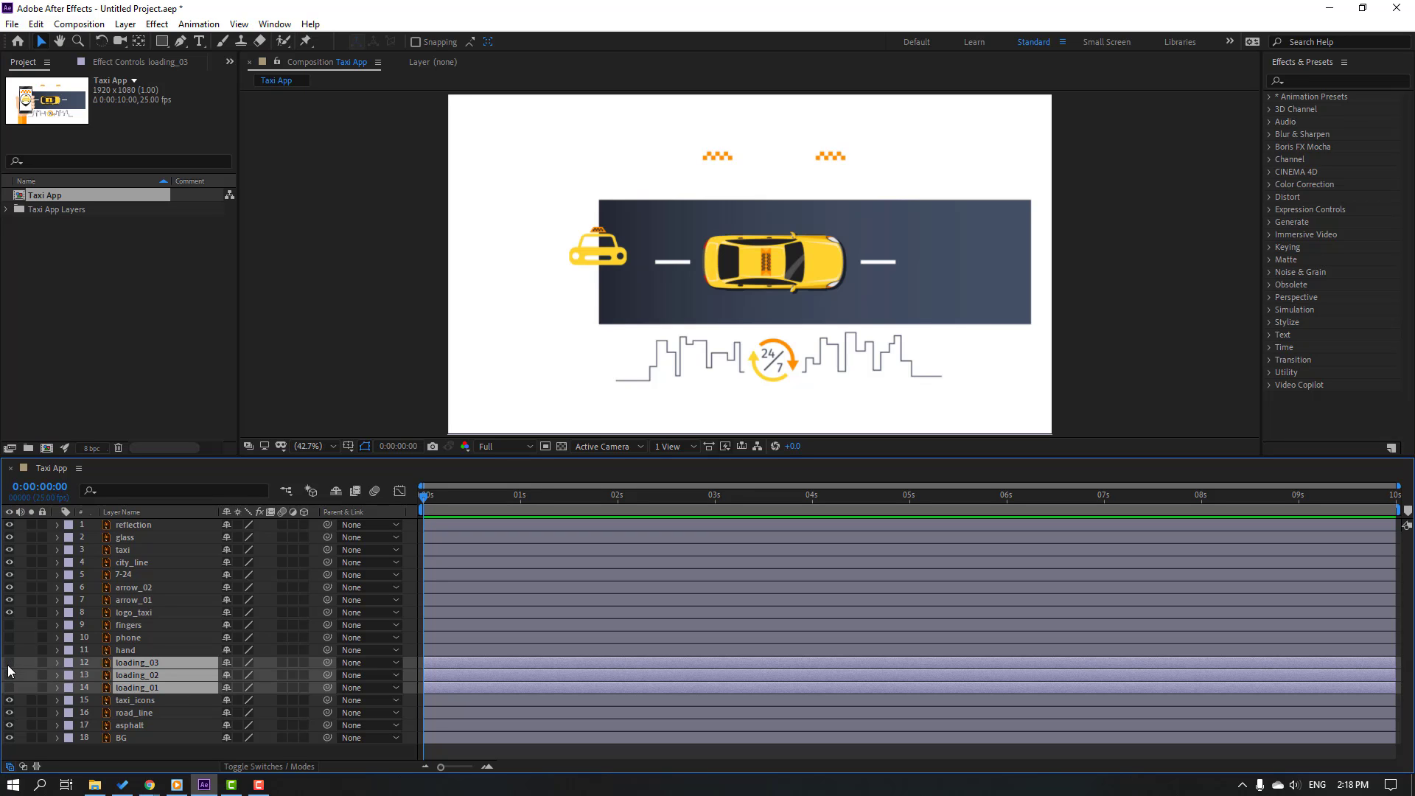
pyautogui.click(135, 615)
pyautogui.click(9, 613)
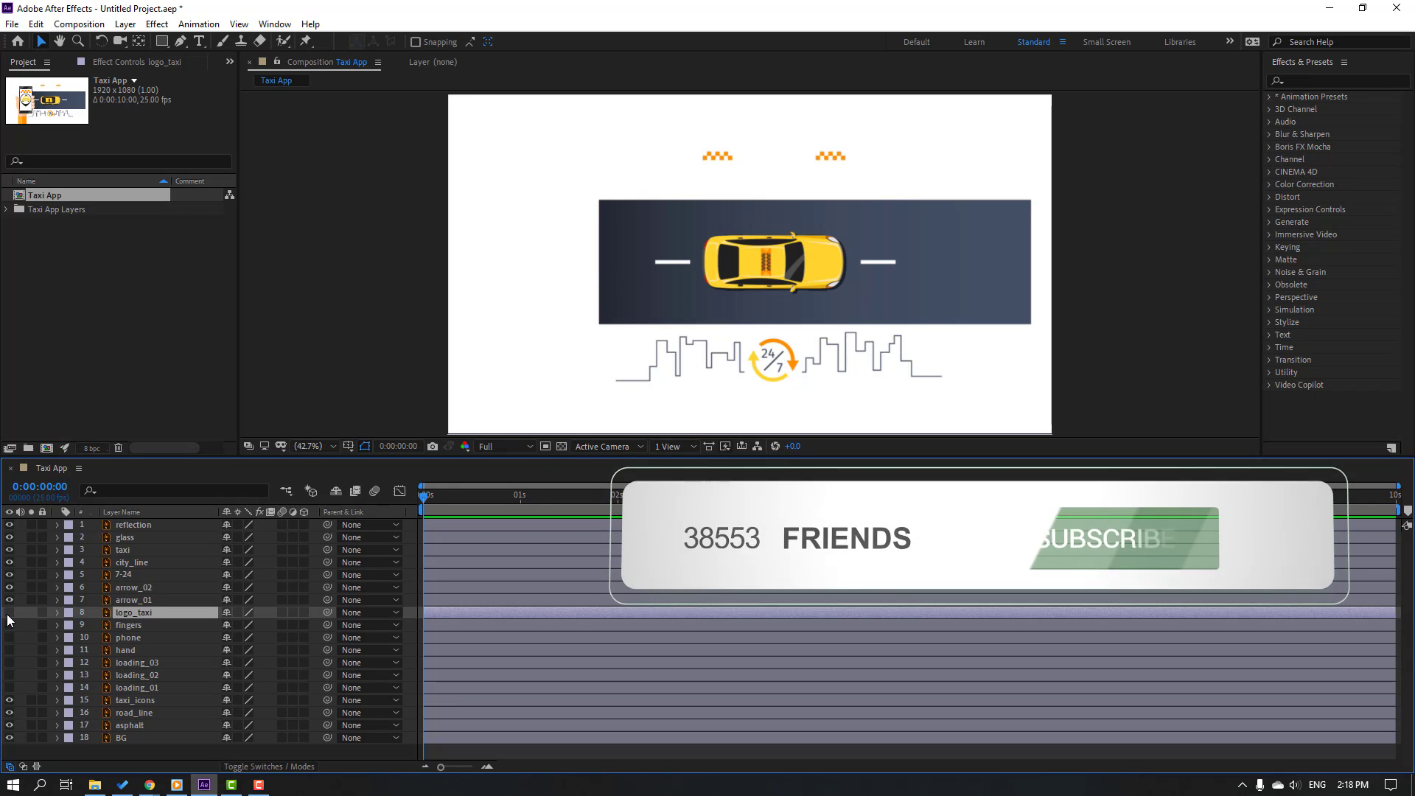
# Step: Pre-compose the layers from logo_taxi through loading_01 into a new composition named Hand
pyautogui.keyDown('shift'); pyautogui.click(171, 685); pyautogui.keyUp('shift')
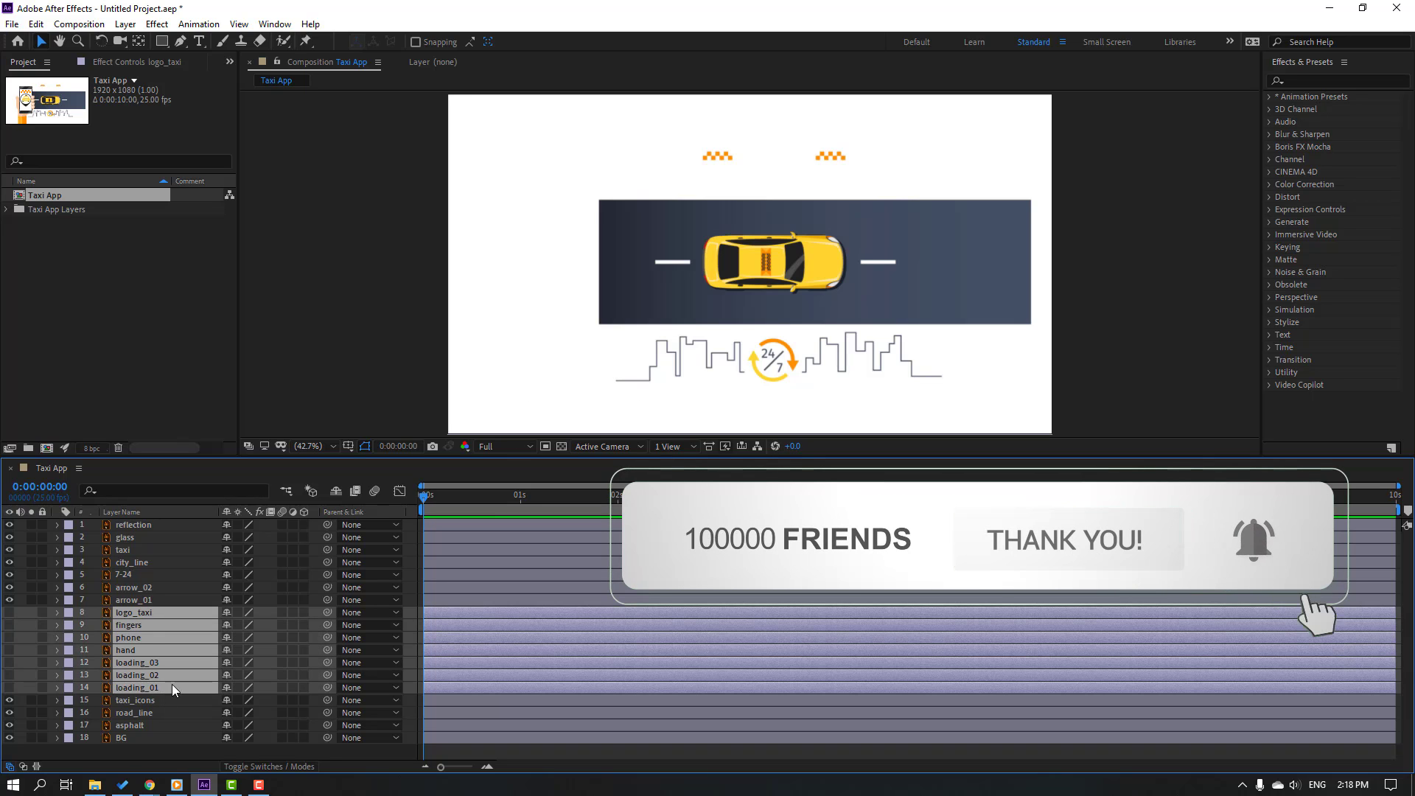
pyautogui.rightClick(139, 634)
pyautogui.click(208, 572)
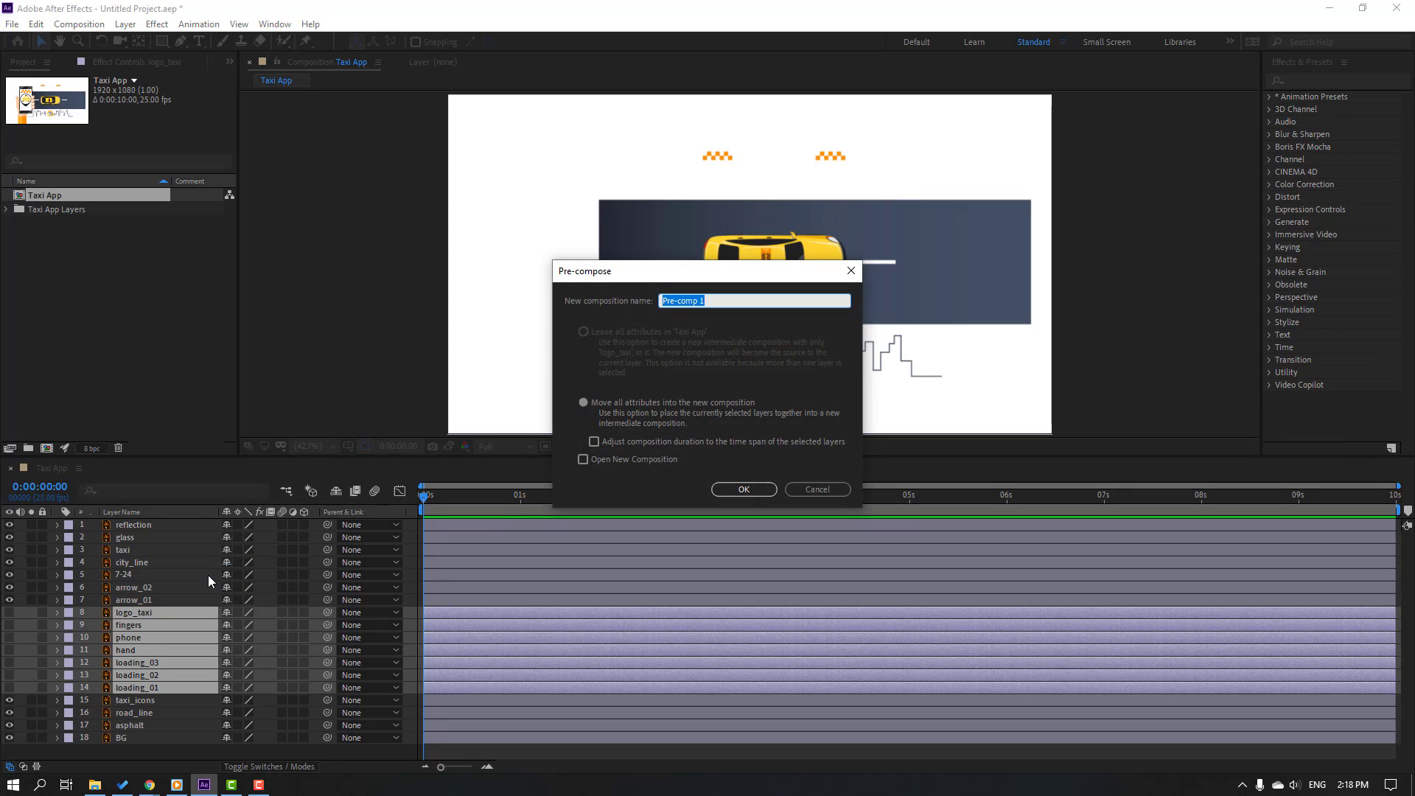
pyautogui.write('H')
pyautogui.hotkey('ctrl', 'z')
pyautogui.write('Hand')
pyautogui.click(743, 489)
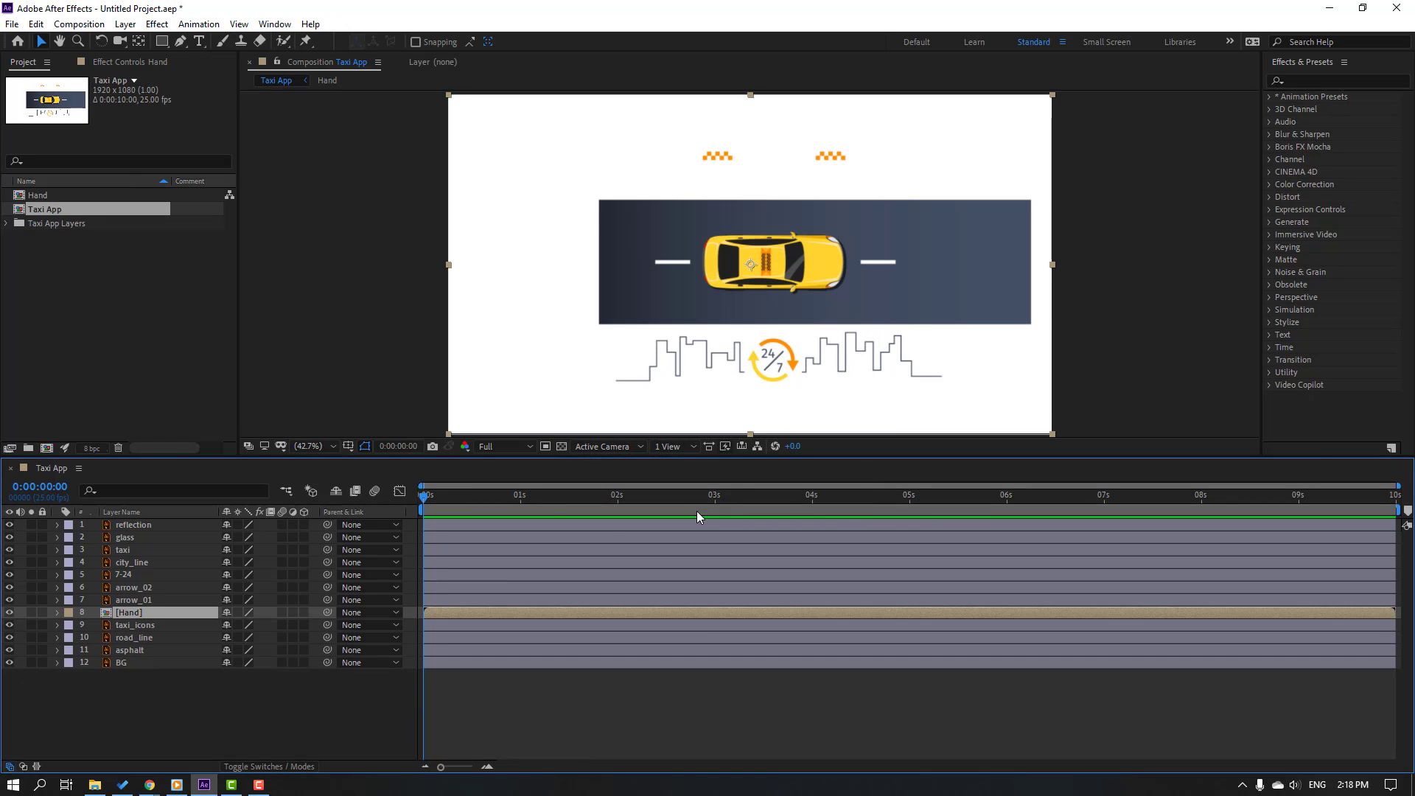
# Step: Open the Hand composition and move the hand layer's anchor point to the base of the sleeve, isolating the layer while doing so
pyautogui.click(697, 511)
pyautogui.doubleClick(127, 613)
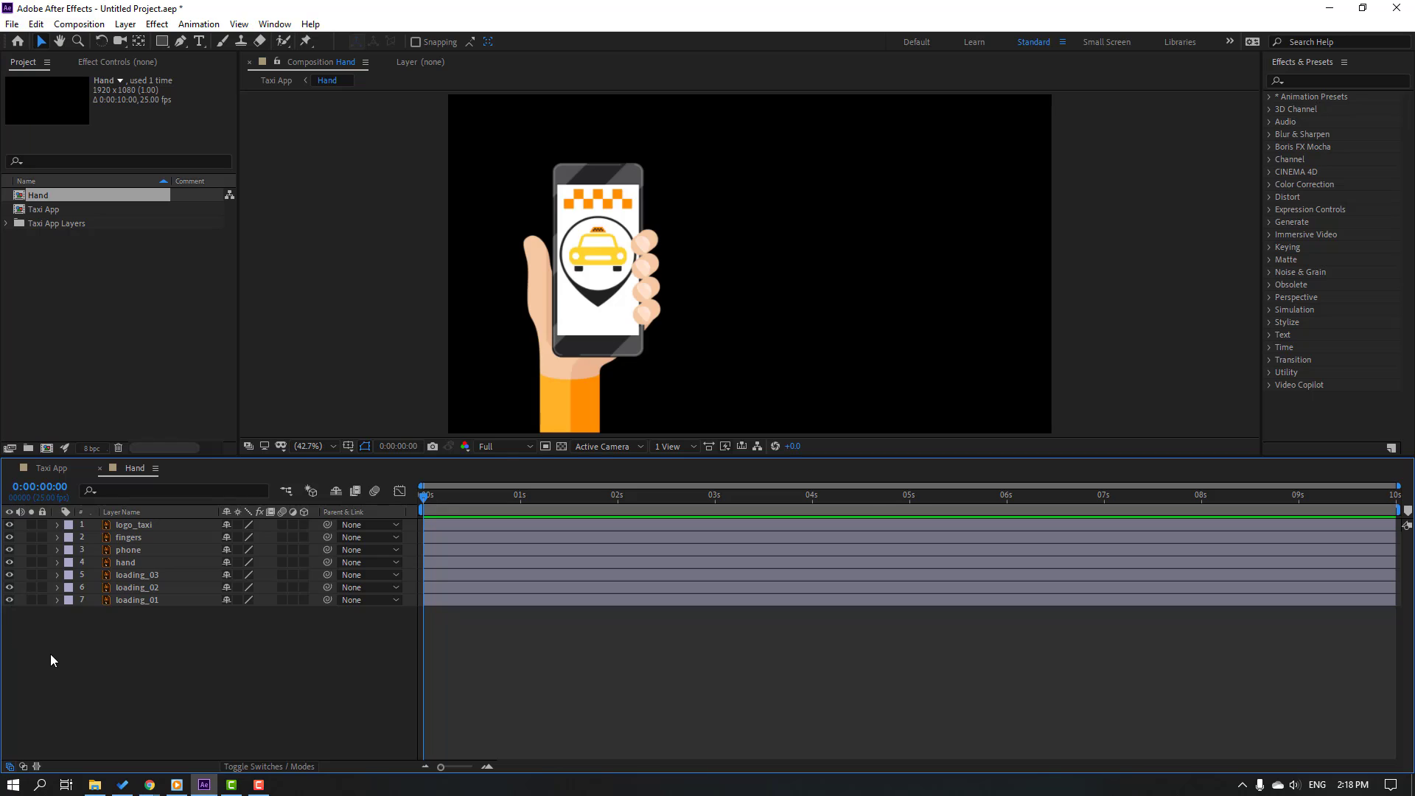
pyautogui.click(125, 562)
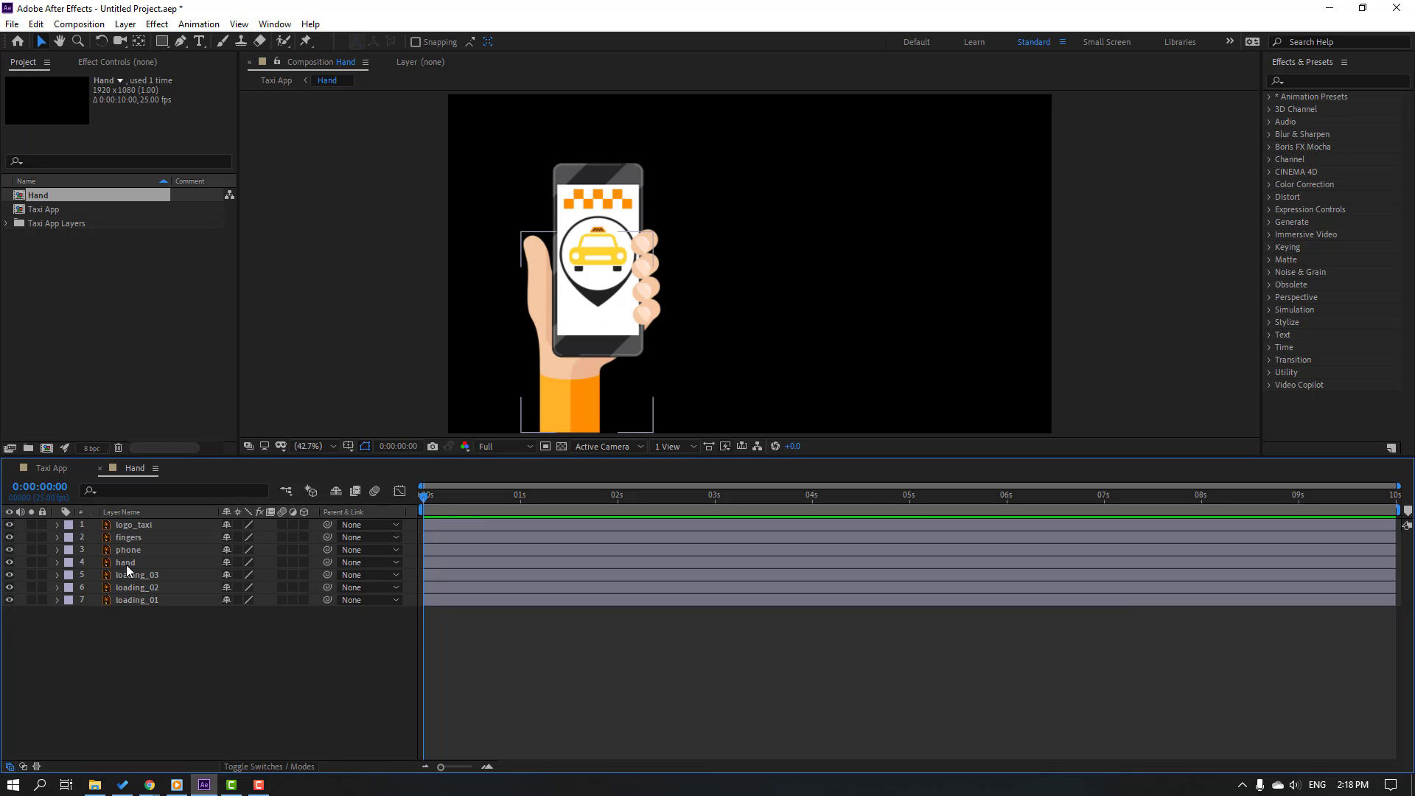
pyautogui.click(31, 562)
pyautogui.moveTo(556, 410); pyautogui.dragTo(545, 358)
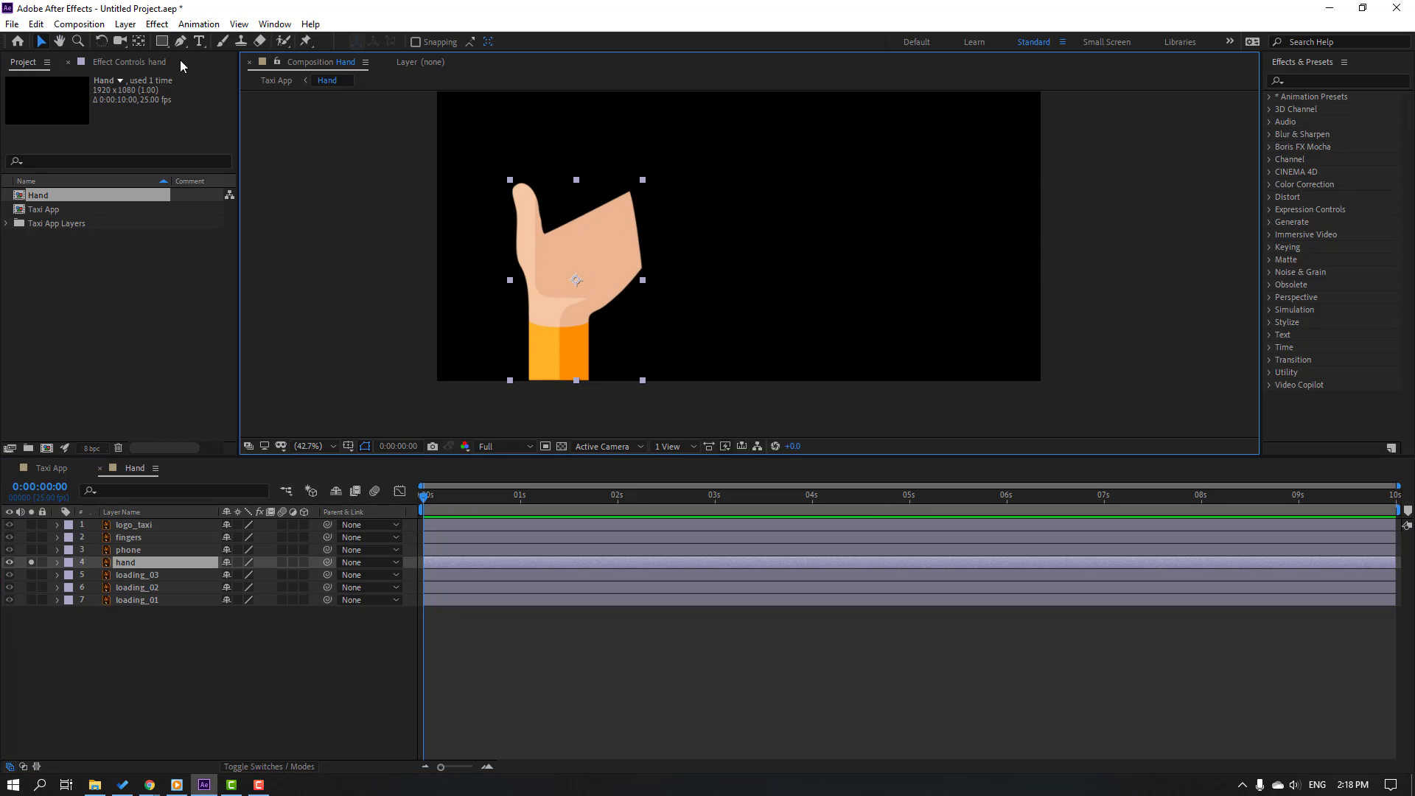
pyautogui.click(140, 42)
pyautogui.moveTo(576, 280); pyautogui.dragTo(560, 380)
pyautogui.click(41, 42)
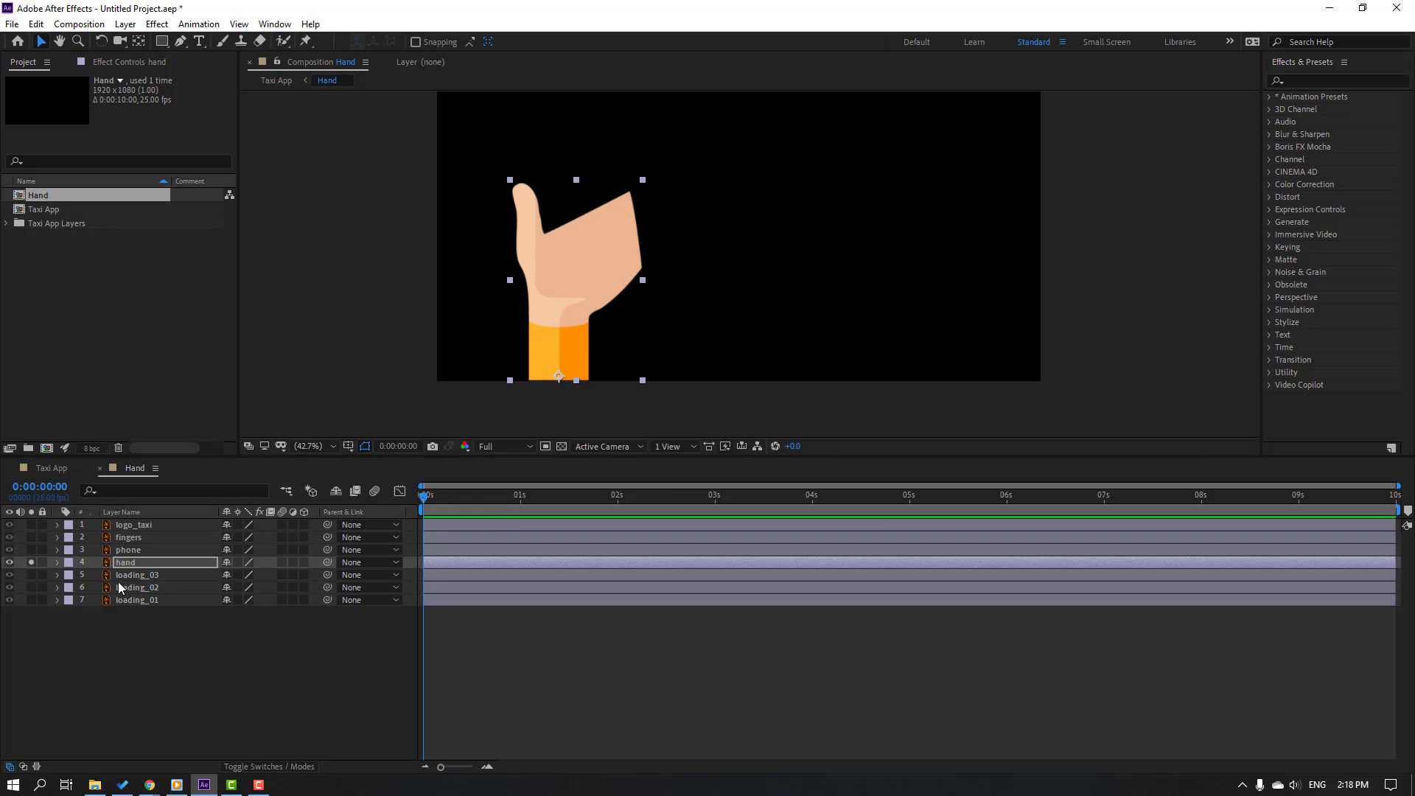
pyautogui.click(31, 562)
# Step: Parent the phone and fingers layers to hand, and the logo_taxi and three loading layers to phone
pyautogui.moveTo(327, 550); pyautogui.dragTo(124, 562)
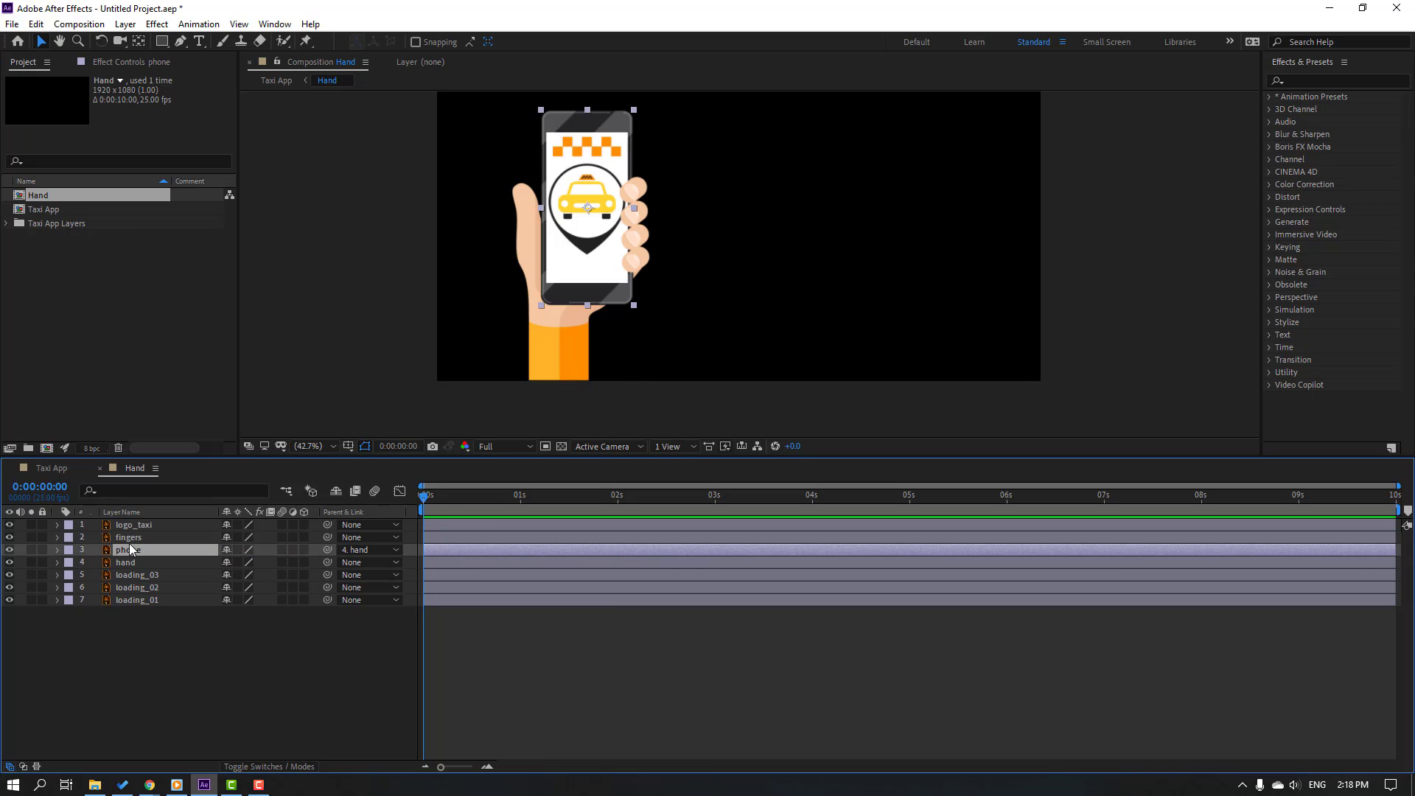
pyautogui.click(135, 539)
pyautogui.moveTo(328, 538); pyautogui.dragTo(141, 562)
pyautogui.click(148, 525)
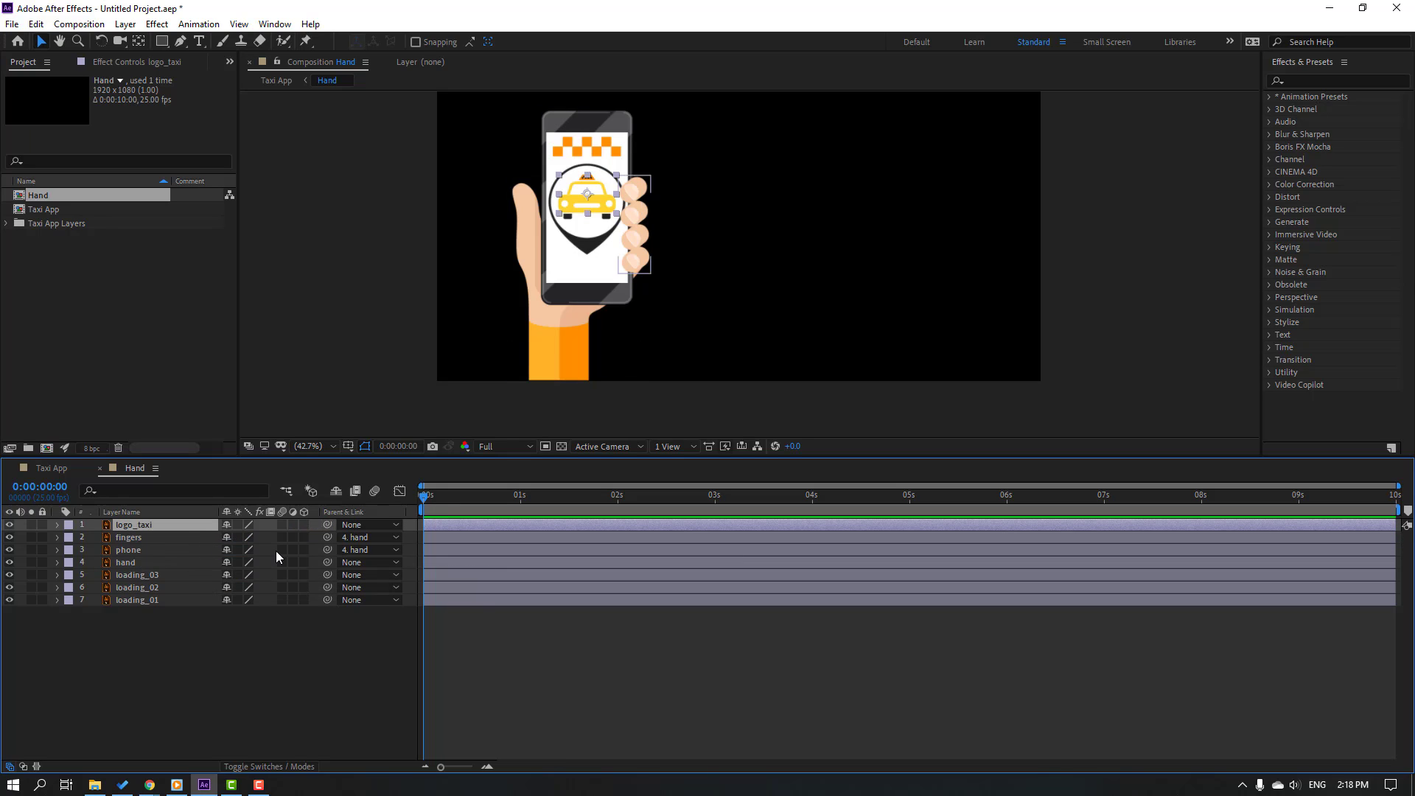
pyautogui.moveTo(123, 648); pyautogui.dragTo(147, 579)
pyautogui.moveTo(327, 525); pyautogui.dragTo(143, 553)
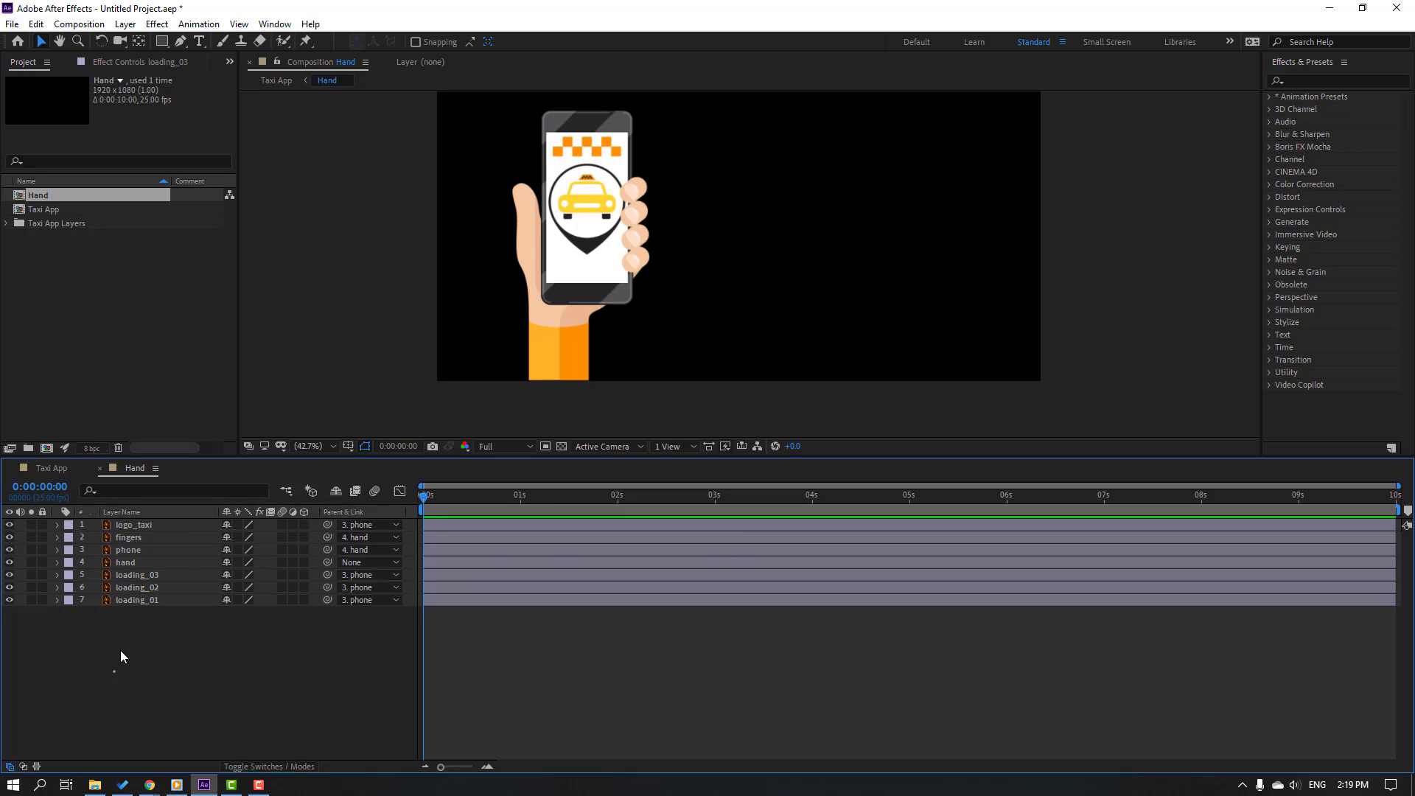
# Step: Lower the hand slightly, rotate it to -124° out of the frame, and set a Rotation keyframe at 0 seconds
pyautogui.click(166, 562)
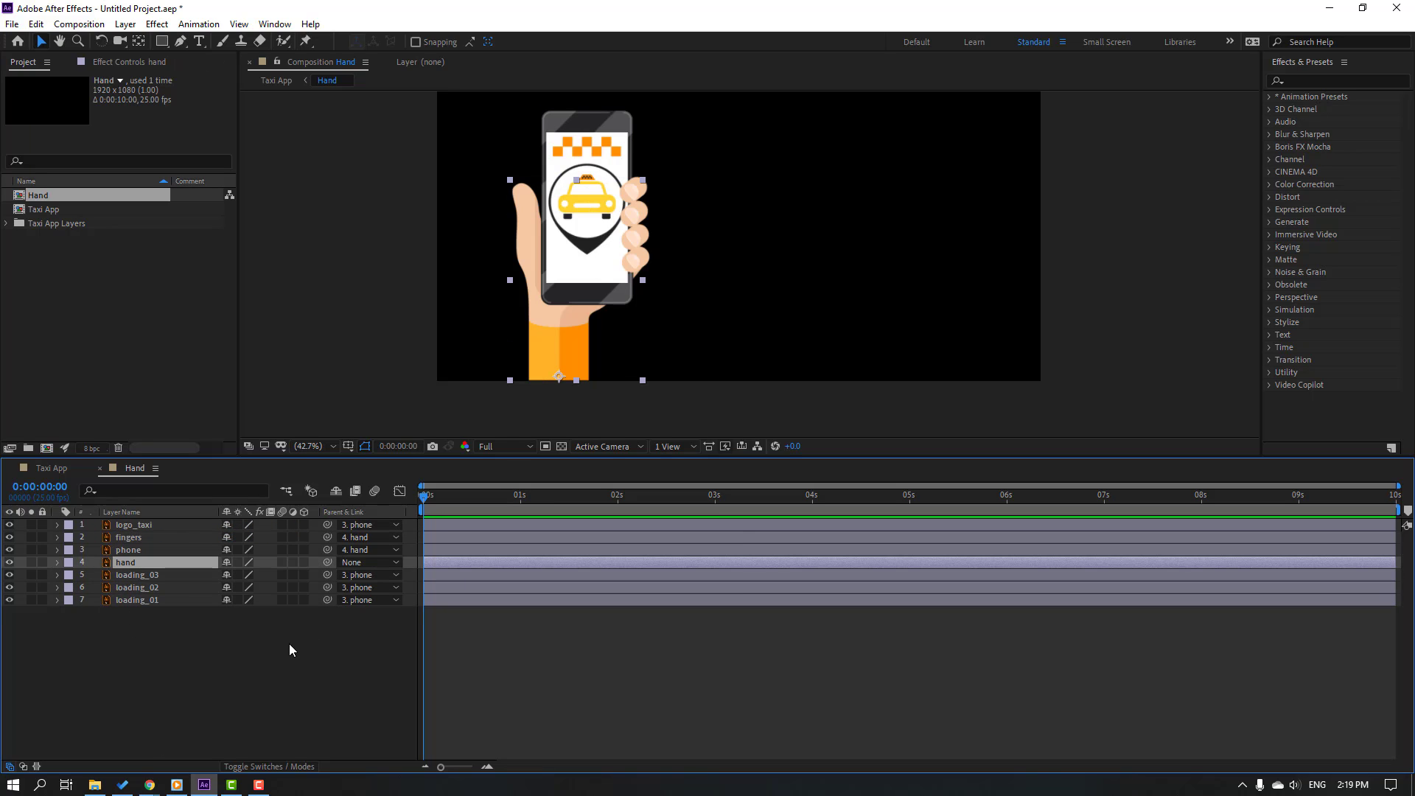
pyautogui.press('r')
pyautogui.moveTo(239, 574); pyautogui.dragTo(196, 591)
pyautogui.moveTo(555, 362); pyautogui.dragTo(558, 393)
pyautogui.moveTo(252, 577); pyautogui.dragTo(221, 589)
pyautogui.click(95, 575)
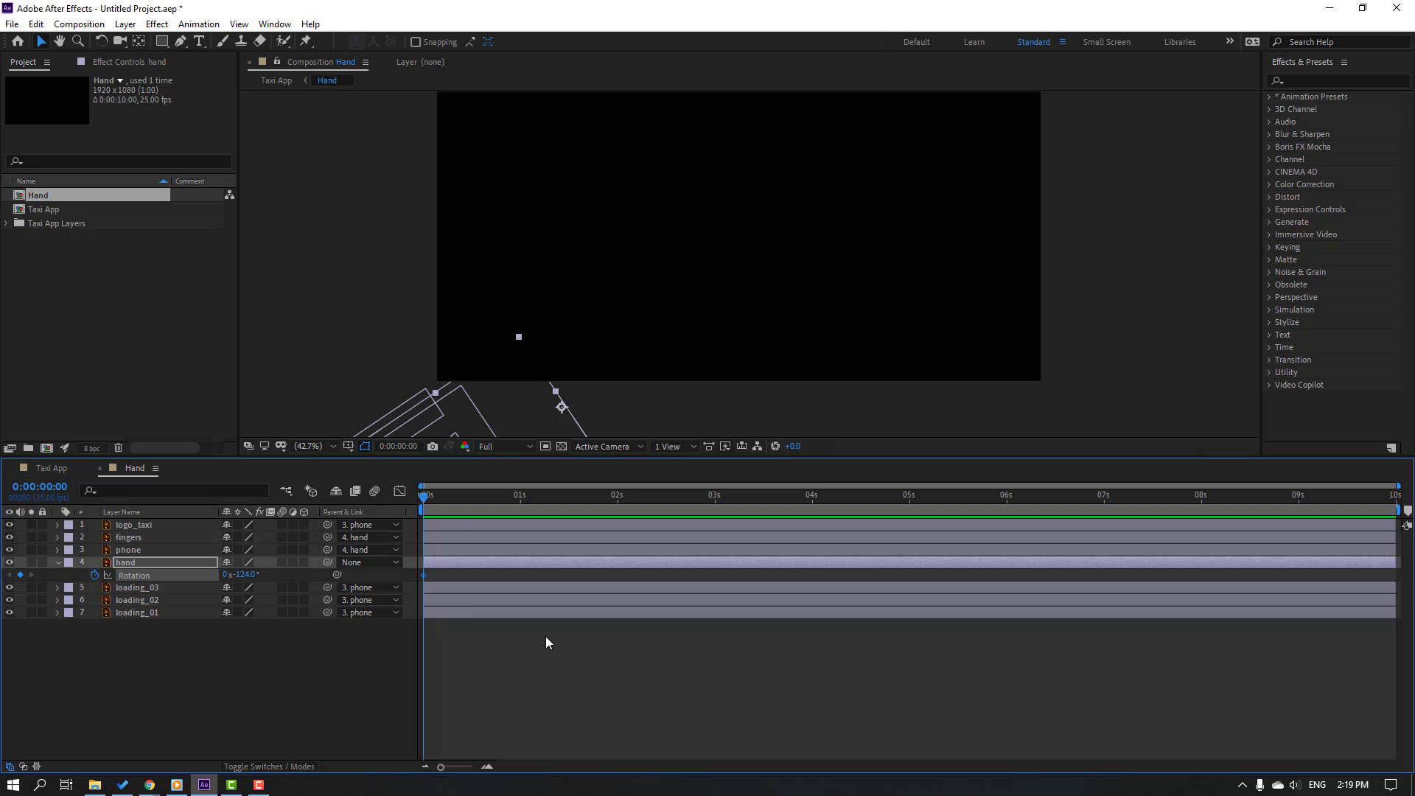
# Step: Add hand Rotation keyframes of 50° at frame 10 and -25° at frame 20
pyautogui.hotkey('shift', 'pagedown')
pyautogui.click(246, 574)
pyautogui.write('50')
pyautogui.press('Return')
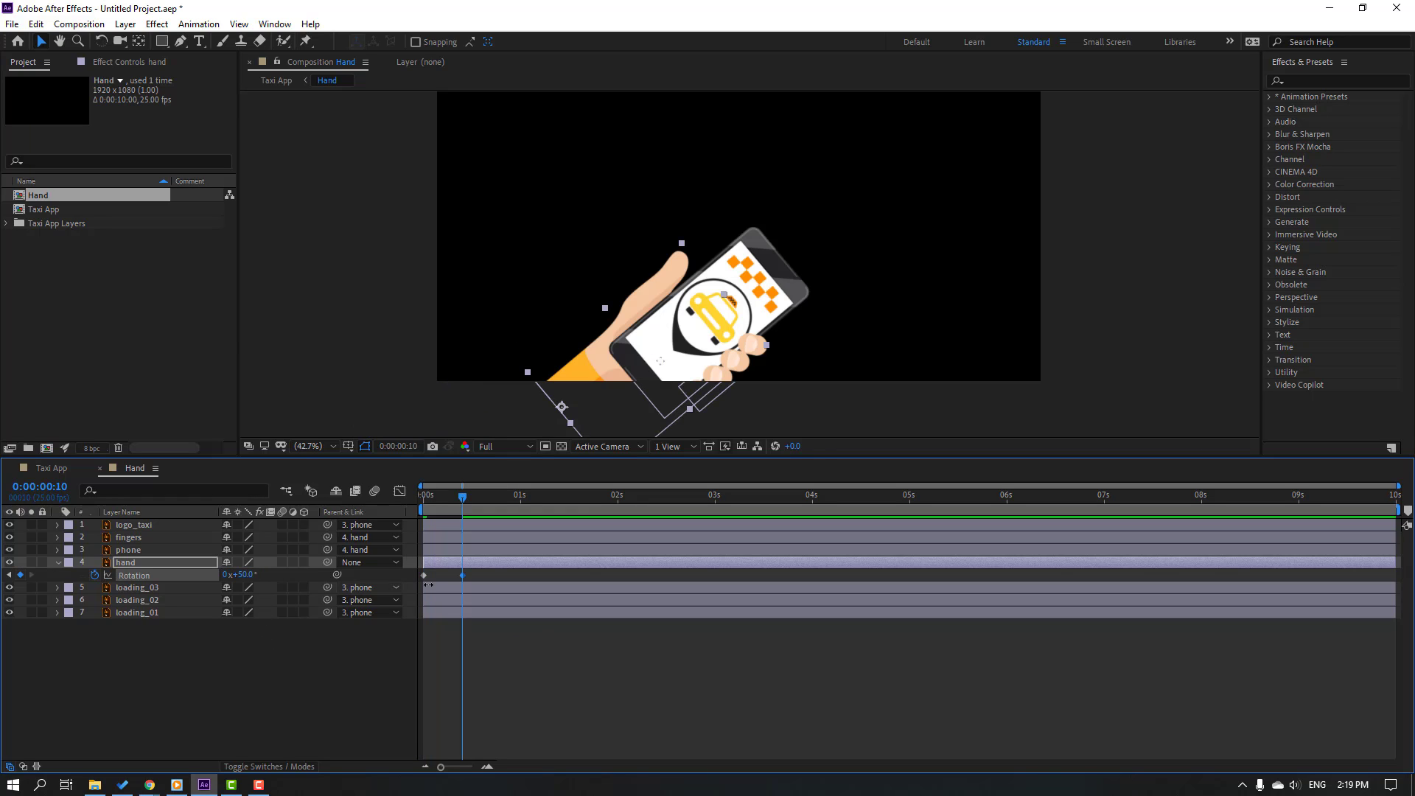
pyautogui.hotkey('shift', 'pagedown')
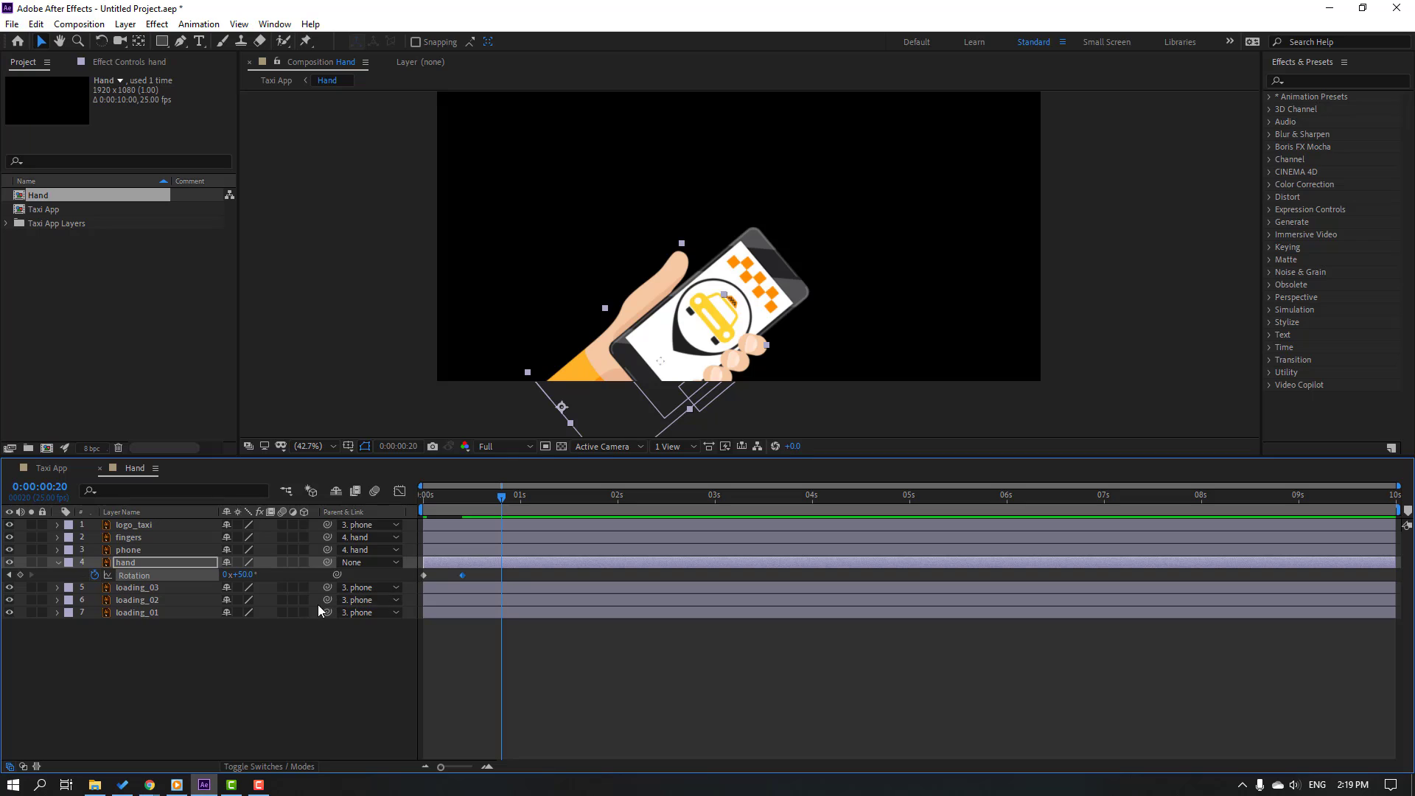
pyautogui.click(246, 575)
pyautogui.press('Return')
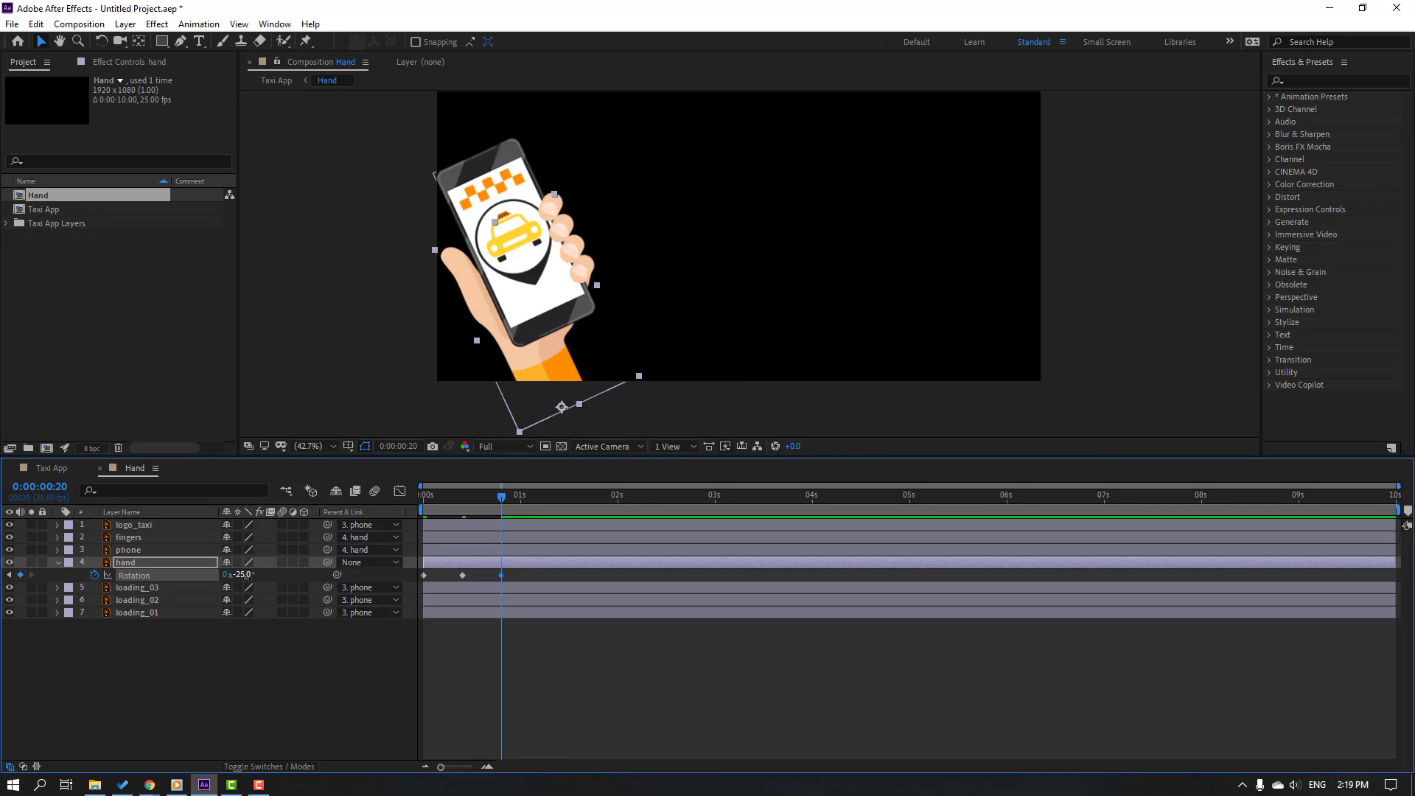
# Step: Add hand Rotation keyframes of 10° at 0:00:01:05 and -5° at 0:00:01:15
pyautogui.press('space')
pyautogui.click(242, 574)
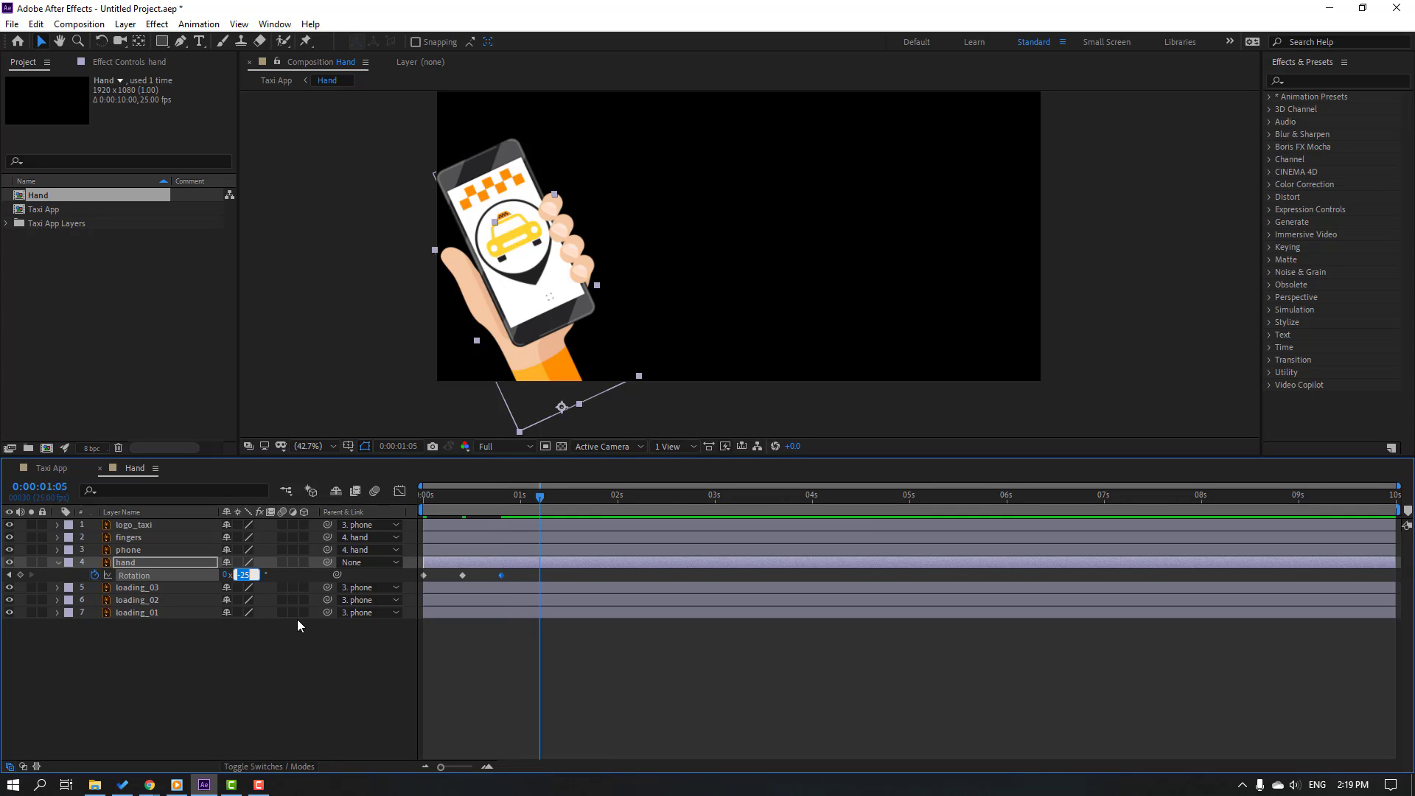
pyautogui.write('10')
pyautogui.press('Return')
pyautogui.hotkey('shift', 'pagedown')
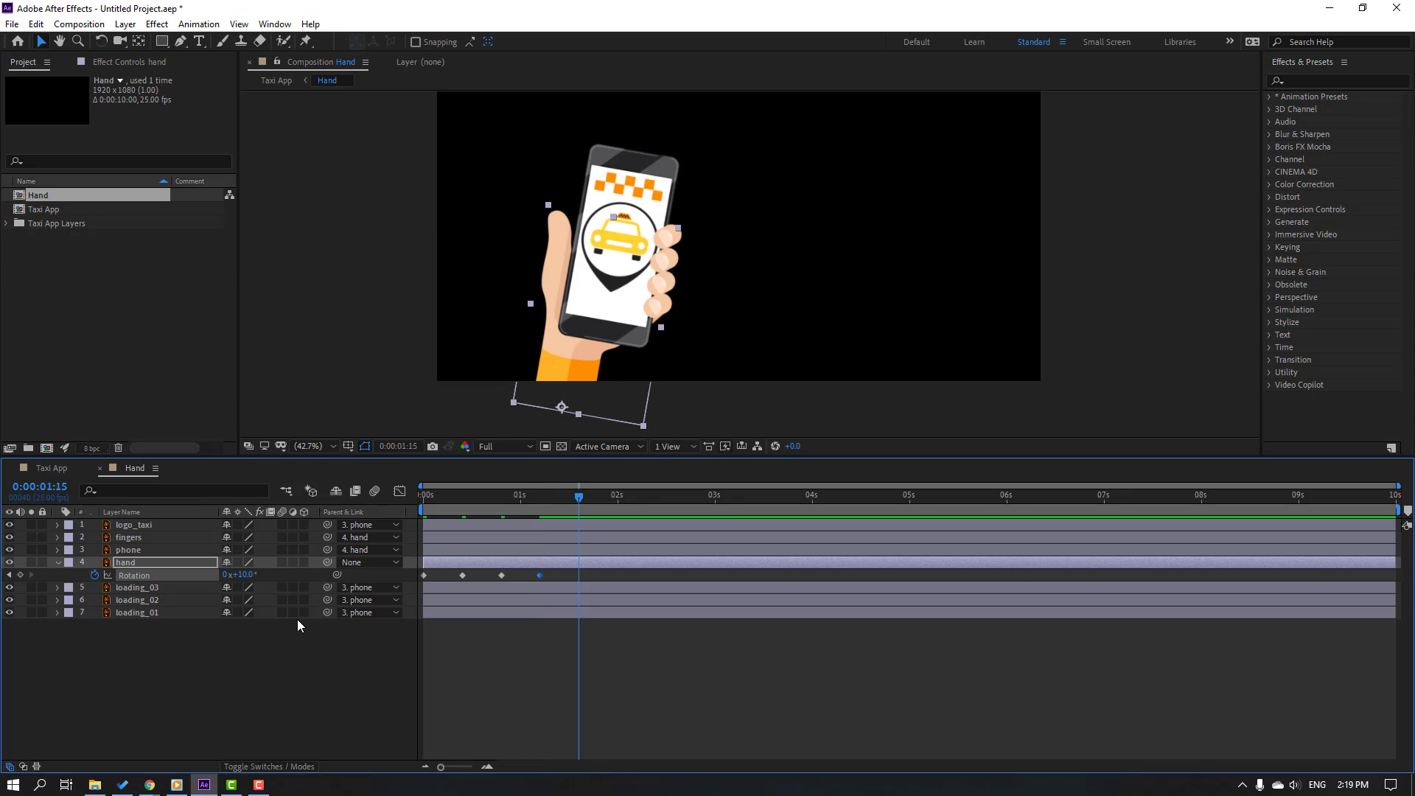
pyautogui.click(249, 574)
pyautogui.write('-5')
pyautogui.press('Return')
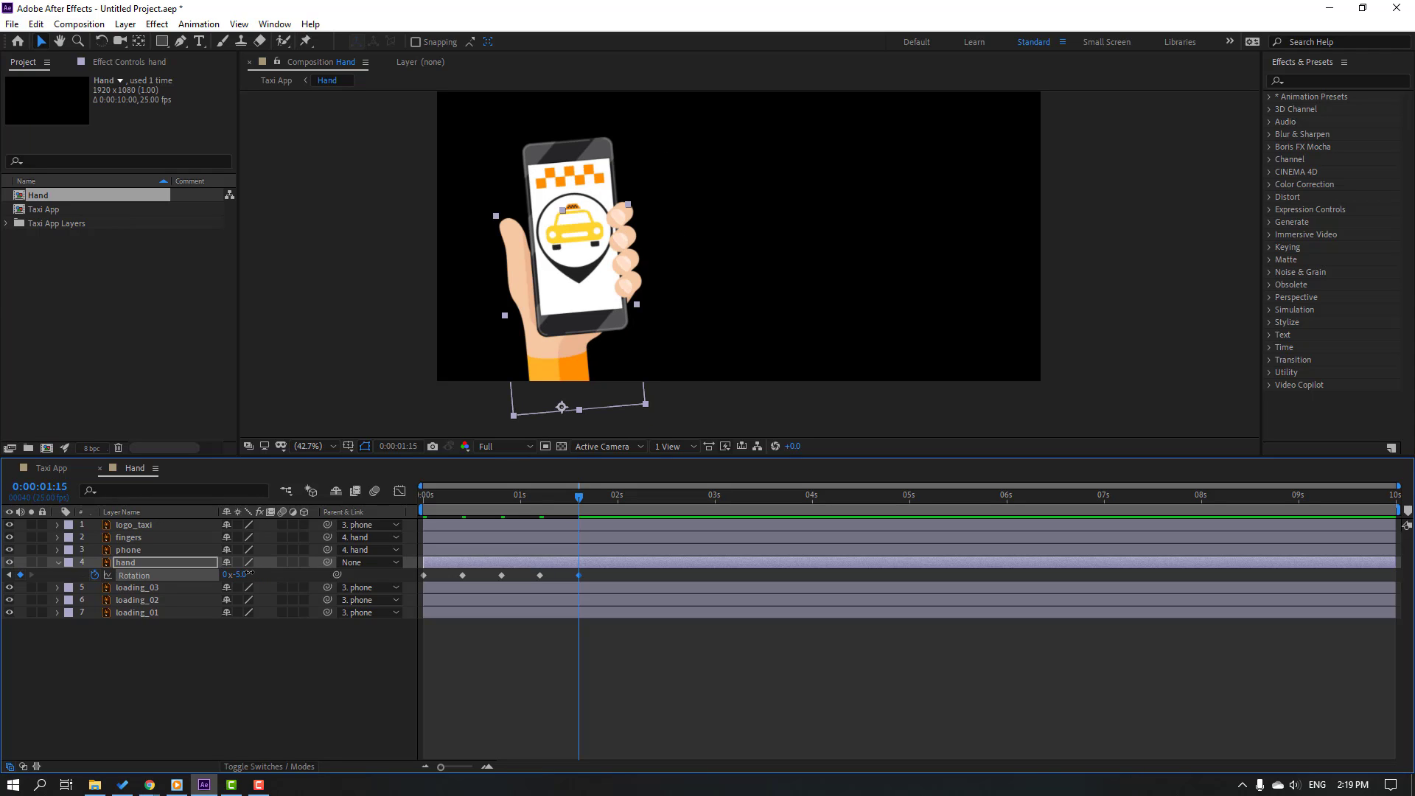
# Step: Add hand Rotation keyframes of 2.5° at 0:00:02:00 and 0° at 0:00:02:10, and preview the swing
pyautogui.hotkey('shift', 'pagedown')
pyautogui.click(240, 575)
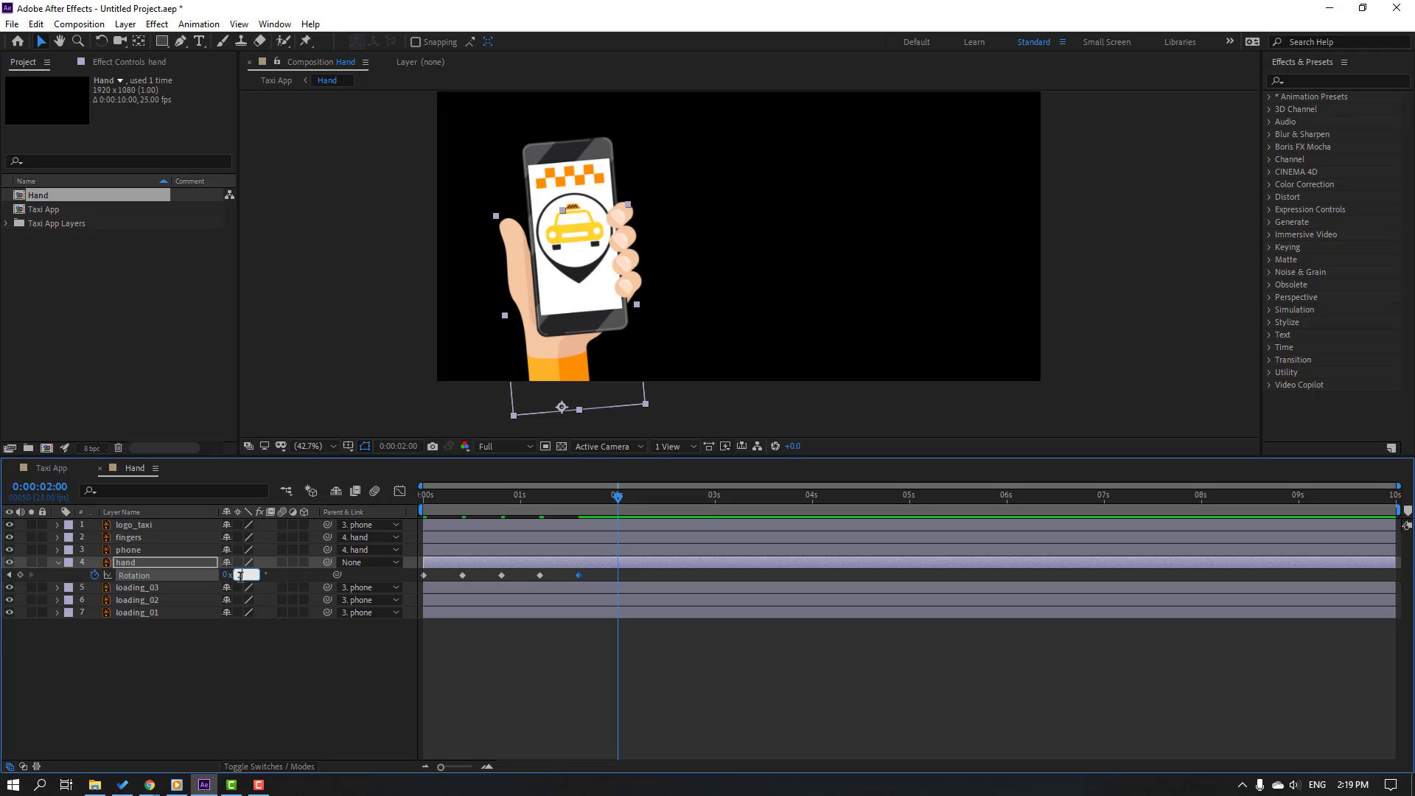
pyautogui.write('2.5')
pyautogui.press('Return')
pyautogui.hotkey('shift', 'pagedown')
pyautogui.click(246, 577)
pyautogui.write('0')
pyautogui.press('Return')
pyautogui.press('space')
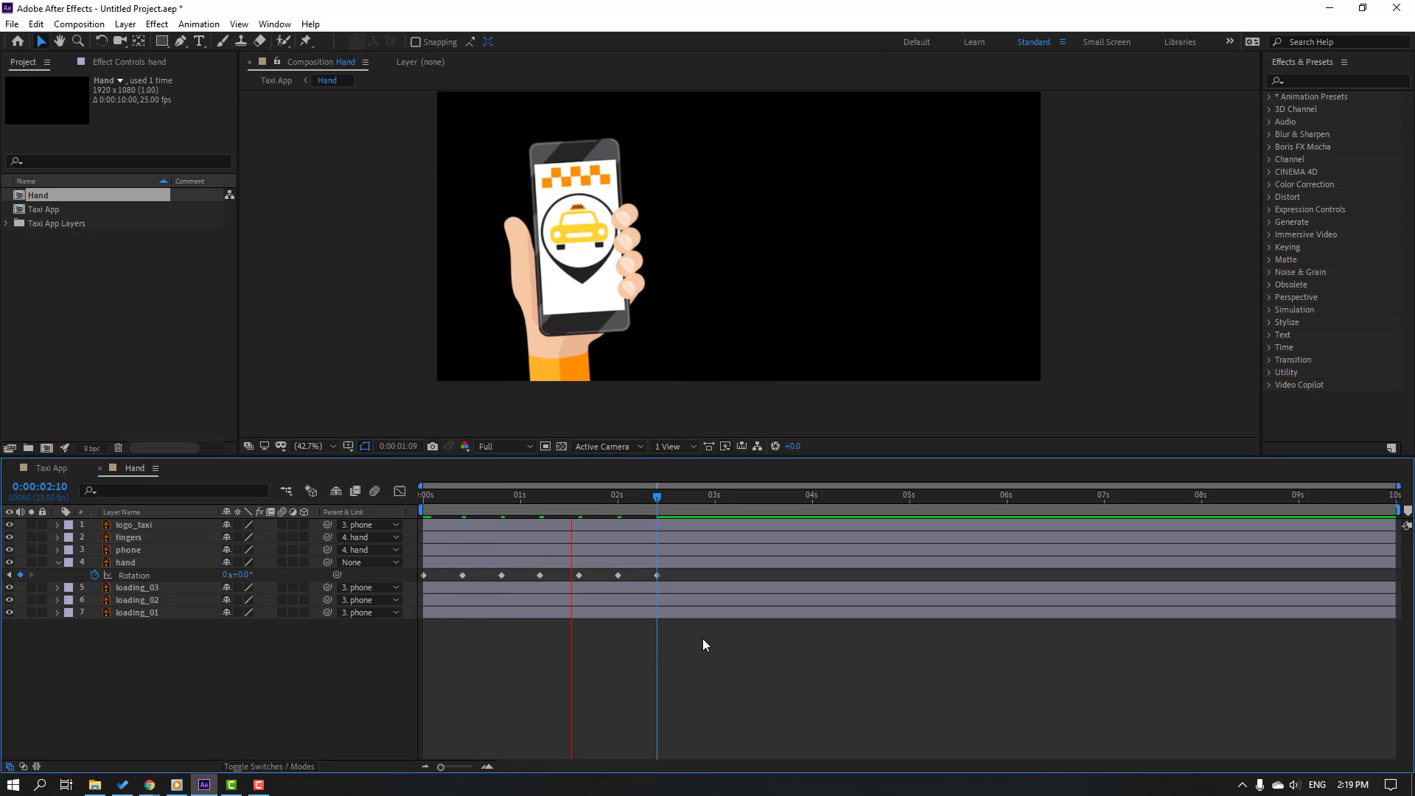
# Step: Apply Easy Ease to all of the hand's Rotation keyframes and preview the motion
pyautogui.moveTo(696, 571); pyautogui.dragTo(426, 583)
pyautogui.rightClick(426, 579)
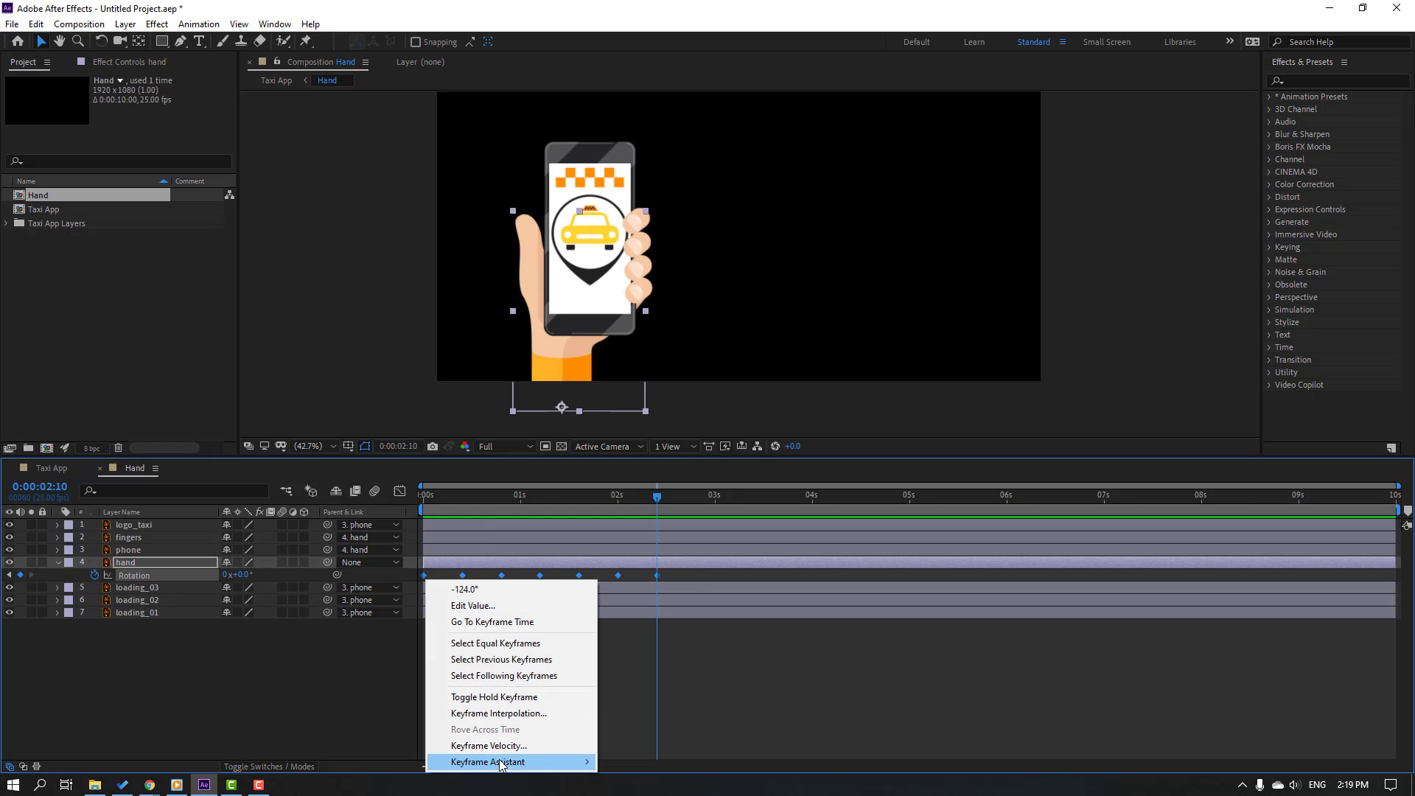
pyautogui.moveTo(516, 761)
pyautogui.click(816, 665)
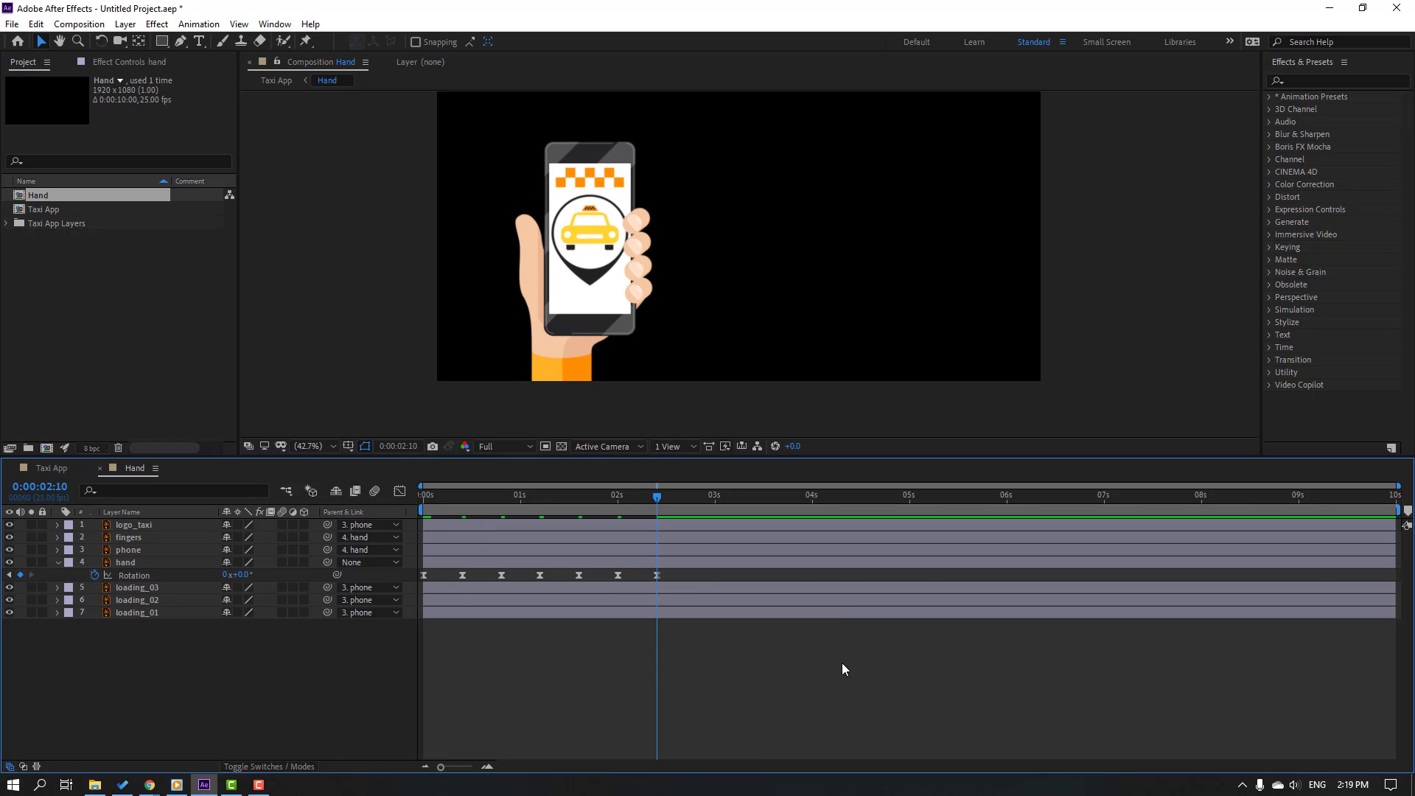
pyautogui.press('space')
# Step: Compress the spacing of the last five Rotation keyframes so they end at about 2 seconds, and preview the result
pyautogui.moveTo(677, 573); pyautogui.dragTo(495, 585)
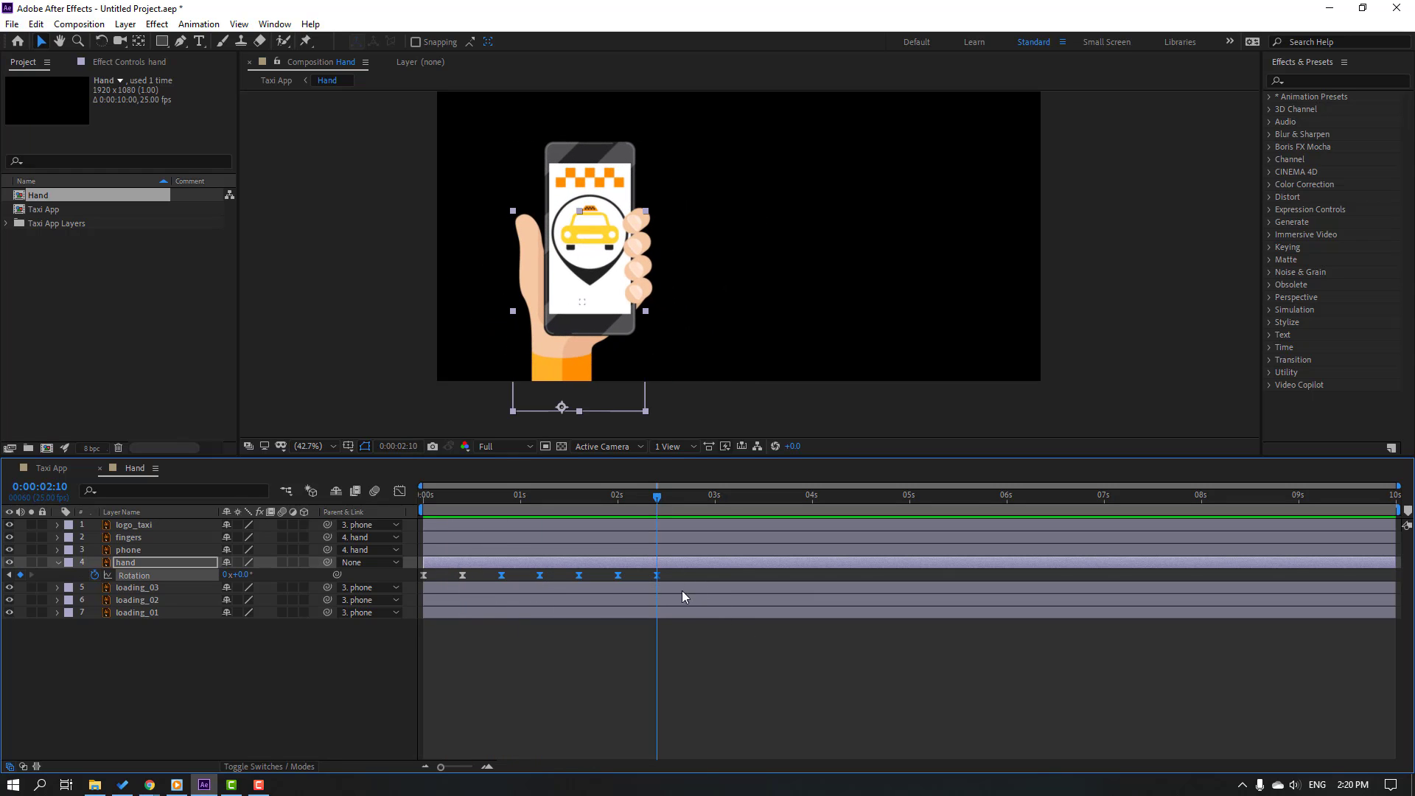
pyautogui.moveTo(658, 586); pyautogui.dragTo(623, 586)
pyautogui.click(573, 682)
pyautogui.press('space')
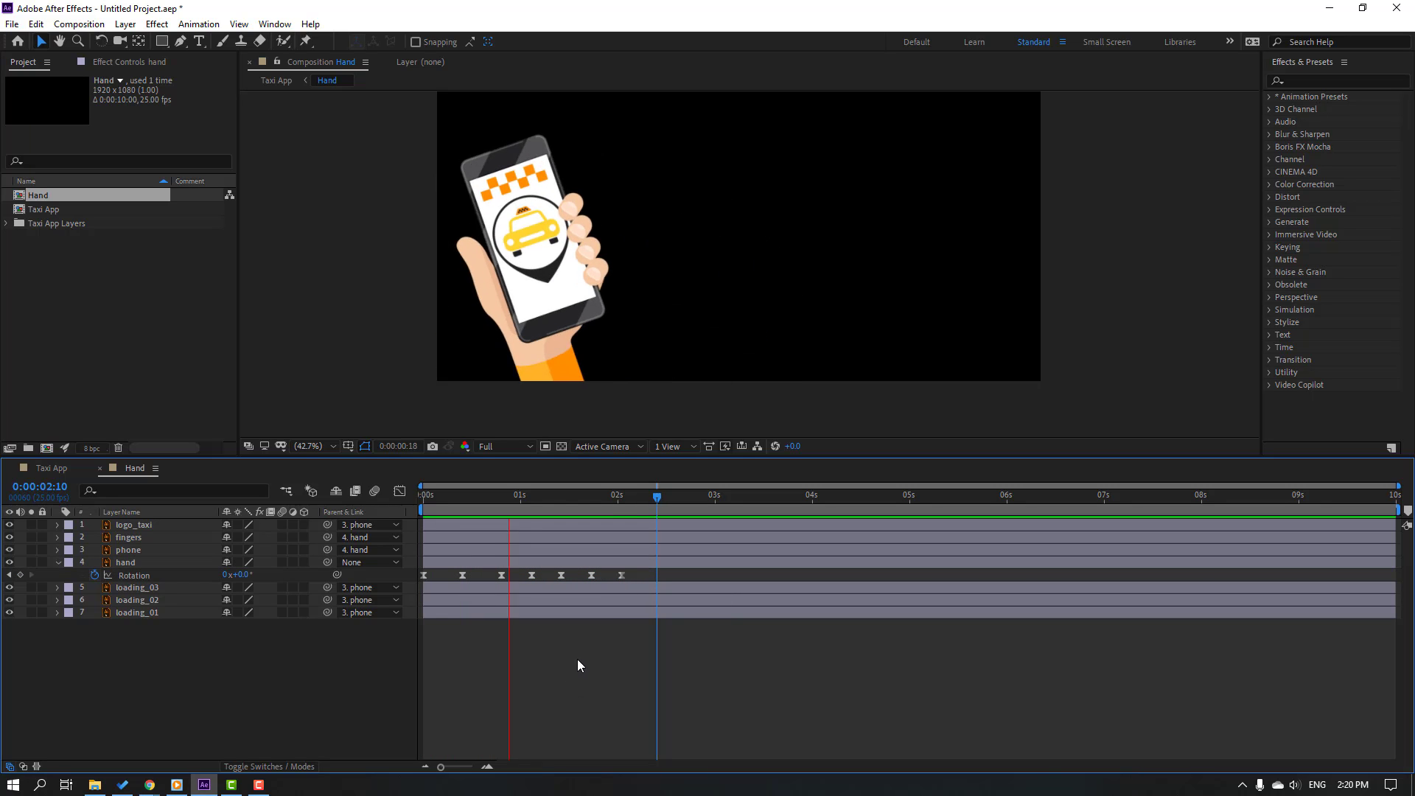
# Step: Add a first Position keyframe to the logo_taxi layer at 0:00:02:10
pyautogui.moveTo(625, 507); pyautogui.dragTo(577, 517)
pyautogui.hotkey('shift', 'pagedown')
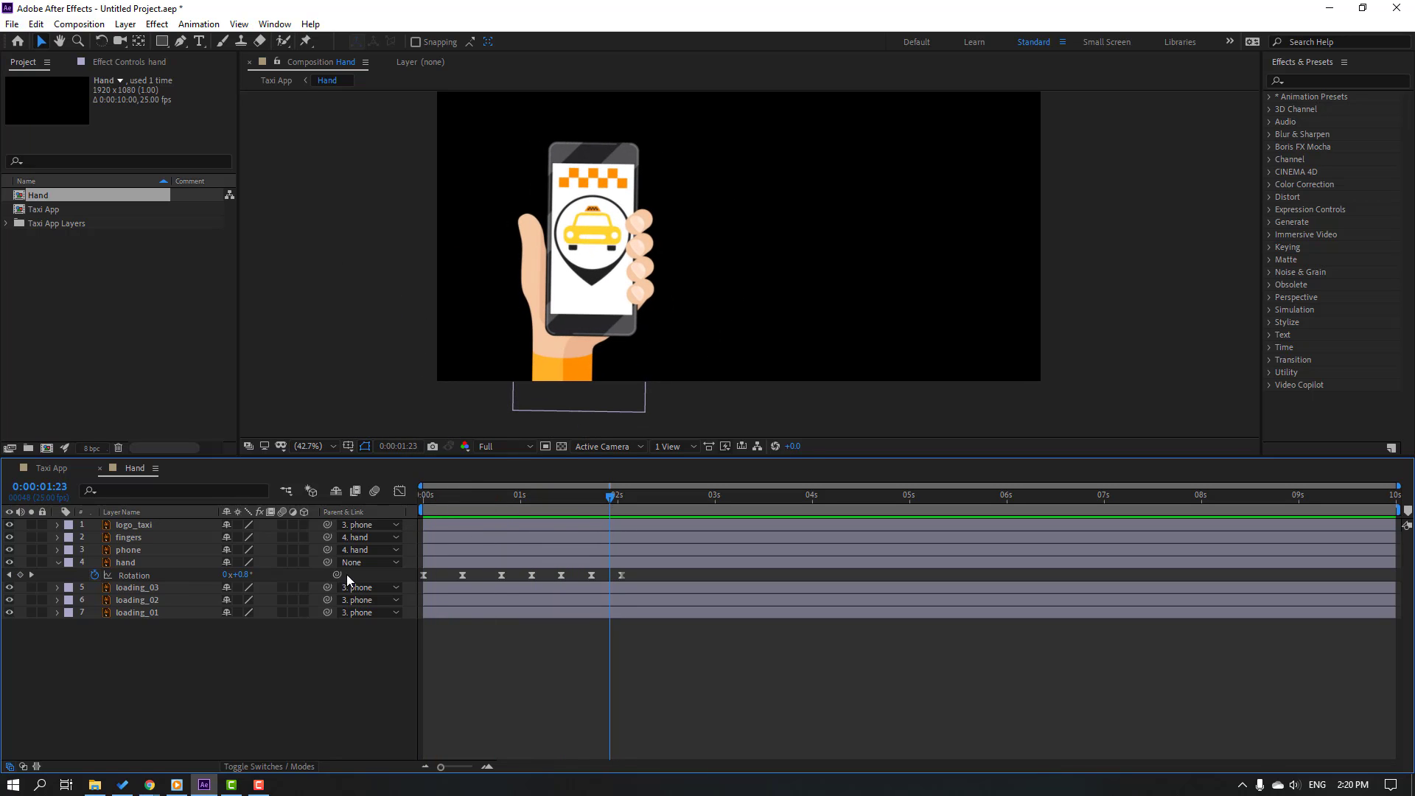
pyautogui.click(154, 525)
pyautogui.click(651, 488)
pyautogui.scroll(3, 719, 347)
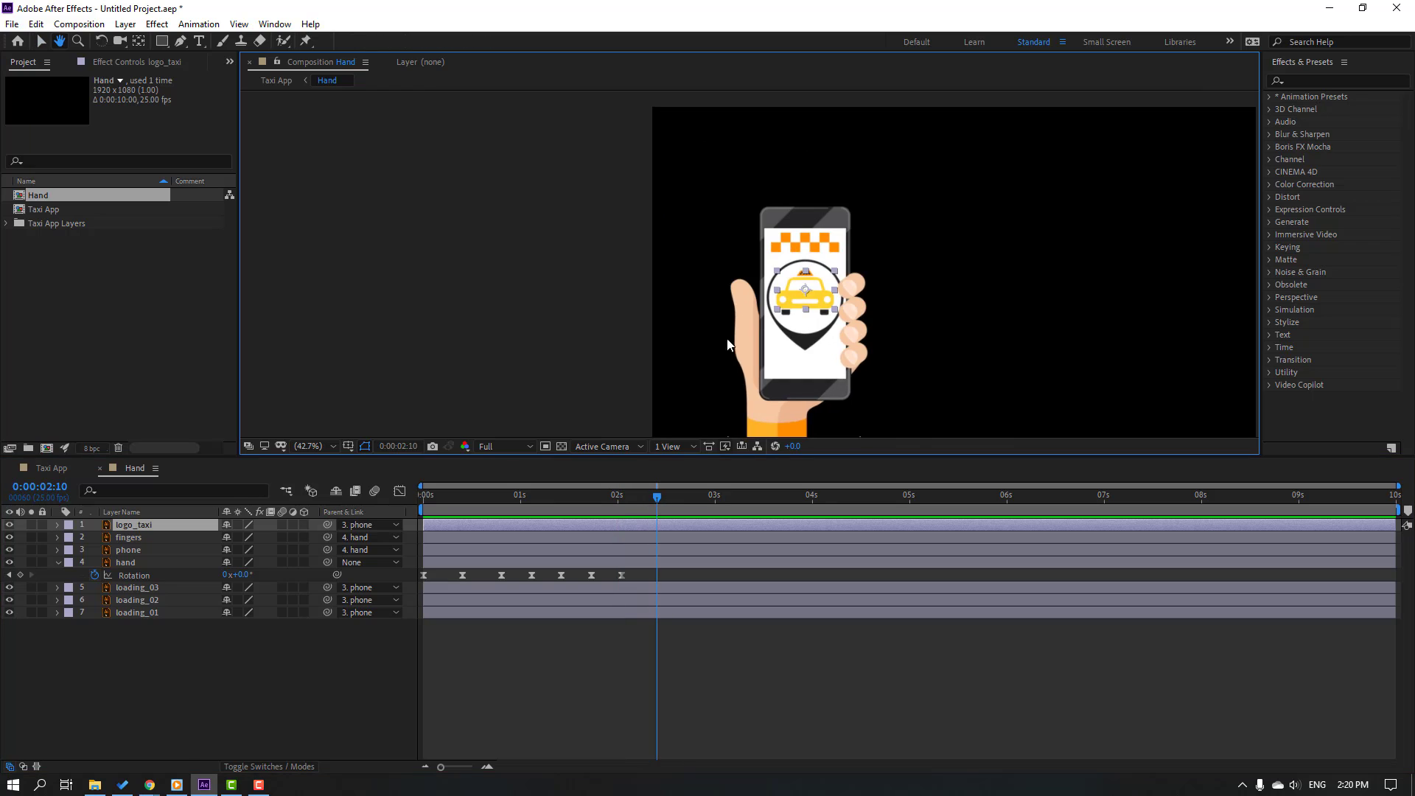
pyautogui.moveTo(787, 333); pyautogui.dragTo(632, 283)
pyautogui.press('p')
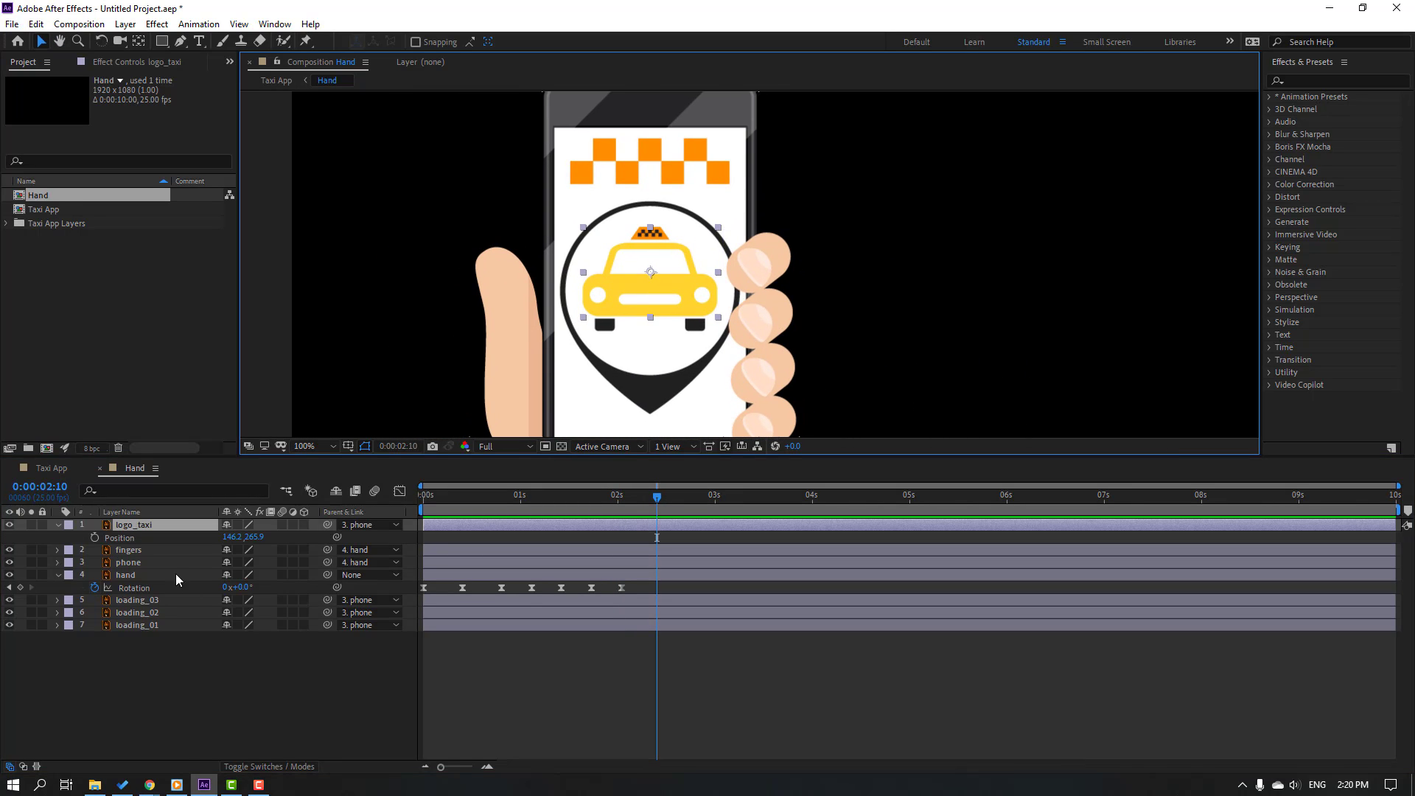
pyautogui.click(96, 538)
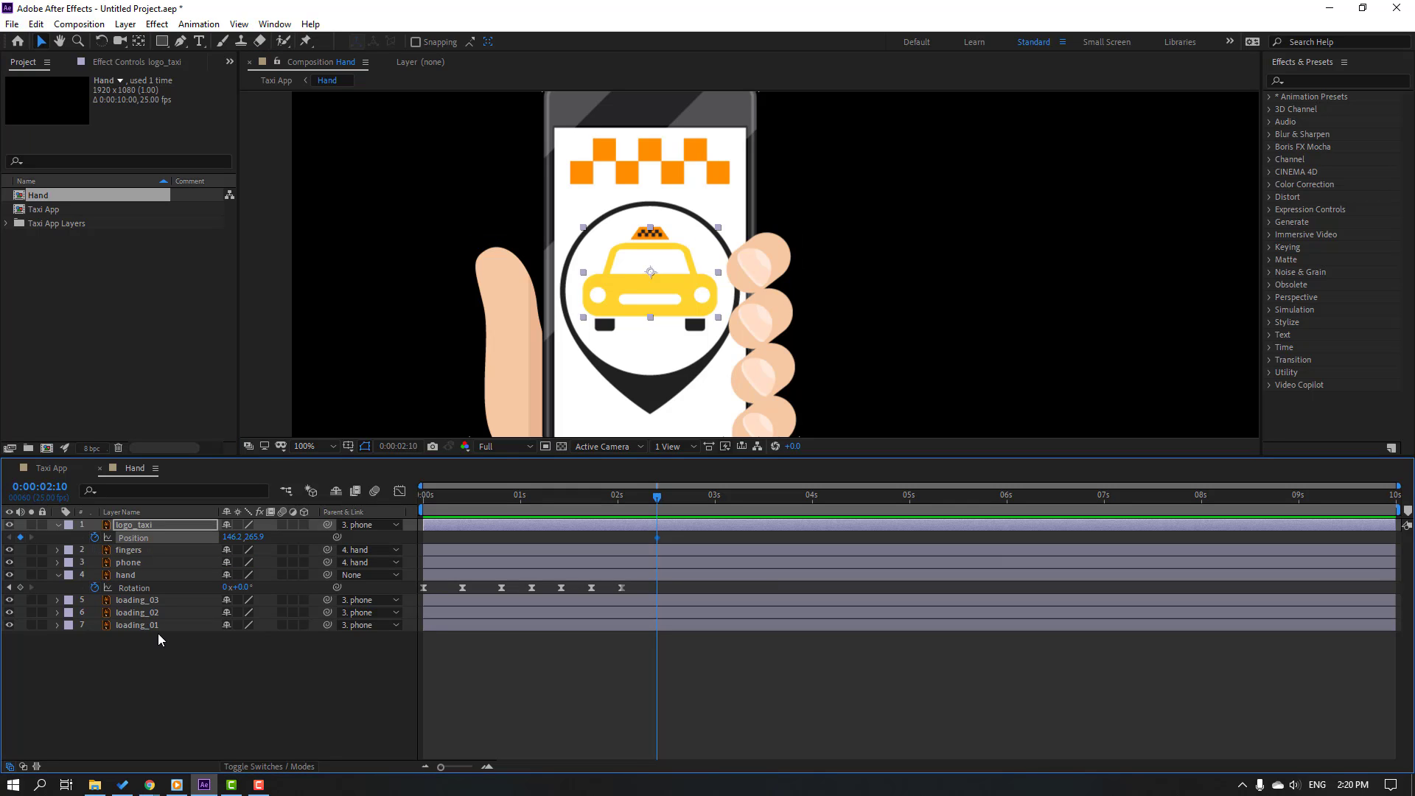
# Step: Advance four frames to 0:00:02:14 and keyframe the taxi logo 10 pixels lower, at Position 146.2, 275.9
pyautogui.press('pagedown')
pyautogui.press('pagedown')
pyautogui.press('pagedown')
pyautogui.press('pagedown')
pyautogui.press('Down')
pyautogui.press('Down')
pyautogui.press('Down')
pyautogui.press('Down')
pyautogui.press('Down')
pyautogui.press('Down')
pyautogui.press('Down')
pyautogui.press('Down')
pyautogui.press('Down')
pyautogui.press('Down')
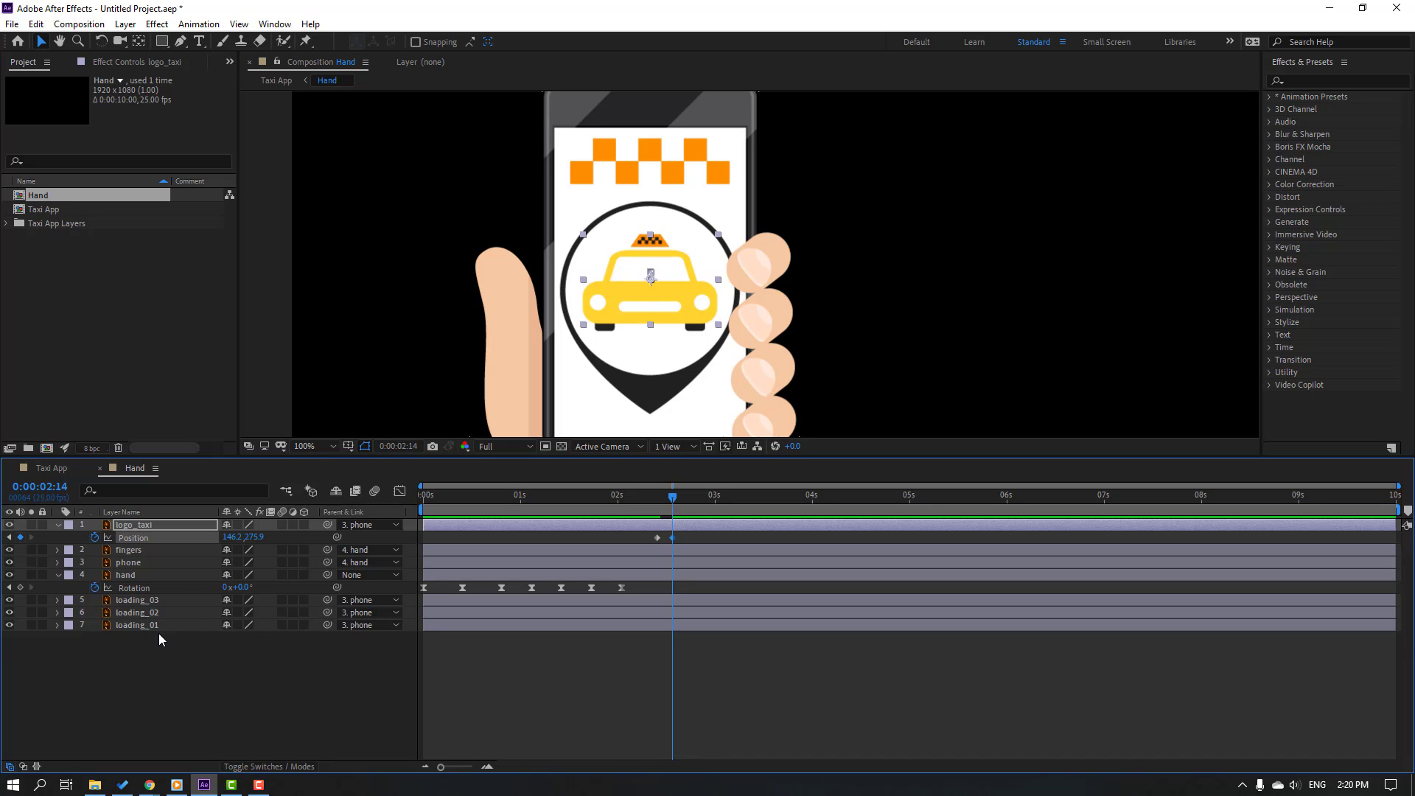
# Step: Add a logo_taxi Position keyframe at 0:00:02:18 that returns the taxi to 146.2, 265.9
pyautogui.press('pagedown')
pyautogui.press('pagedown')
pyautogui.press('pagedown')
pyautogui.press('pagedown')
pyautogui.click(657, 538)
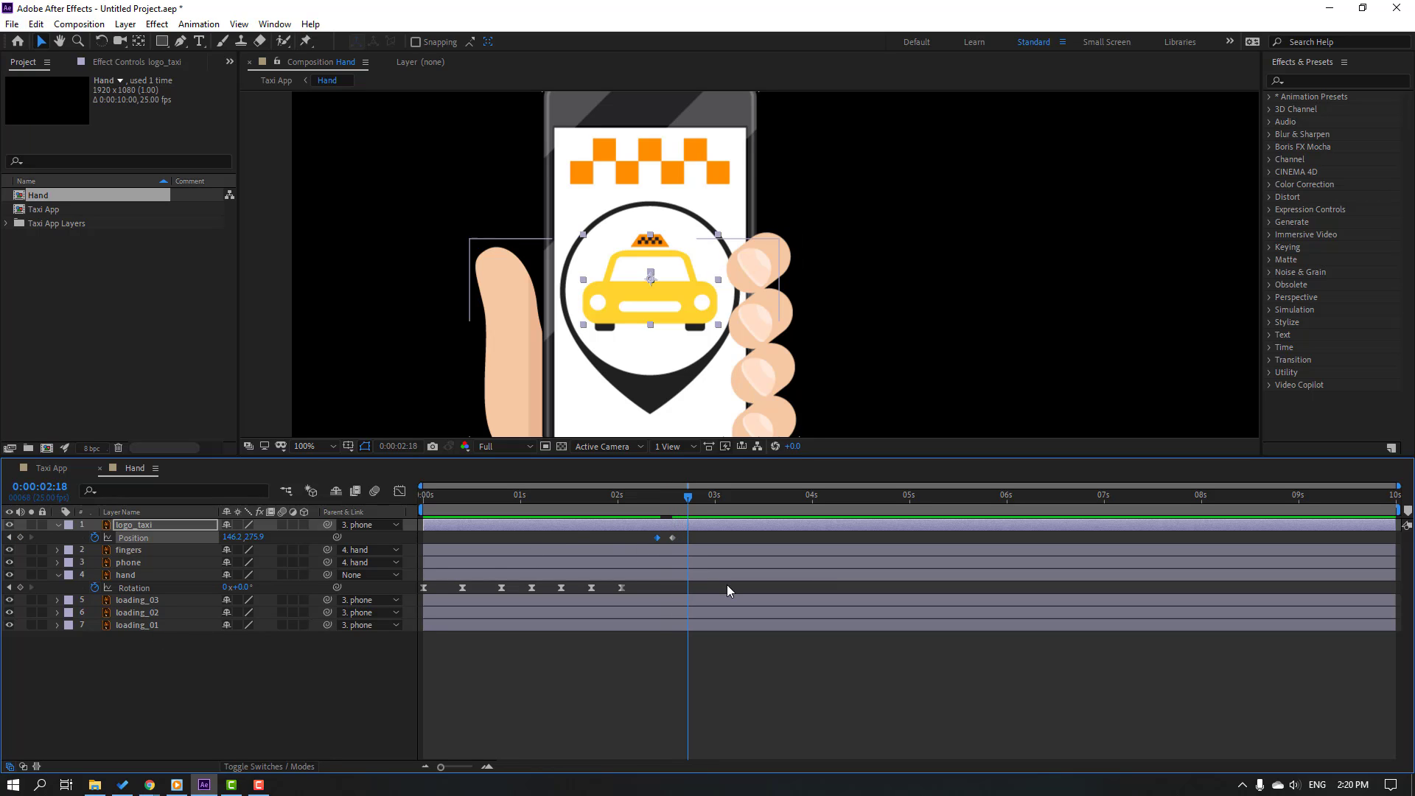
pyautogui.hotkey('shift', 'Up')
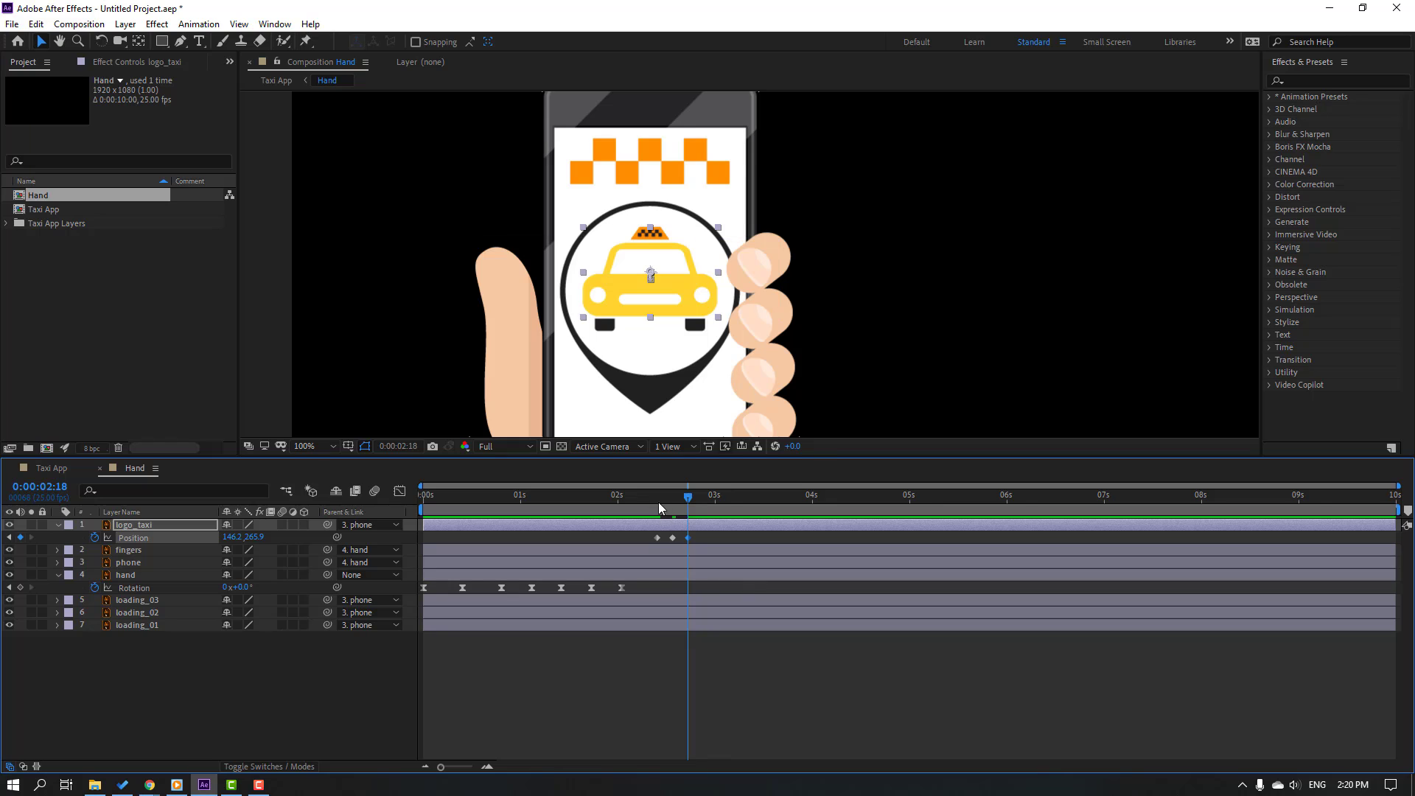
# Step: Apply Easy Ease to the three logo_taxi Position keyframes and move them to the start of the timeline
pyautogui.moveTo(648, 504); pyautogui.dragTo(652, 542)
pyautogui.rightClick(656, 541)
pyautogui.moveTo(753, 725)
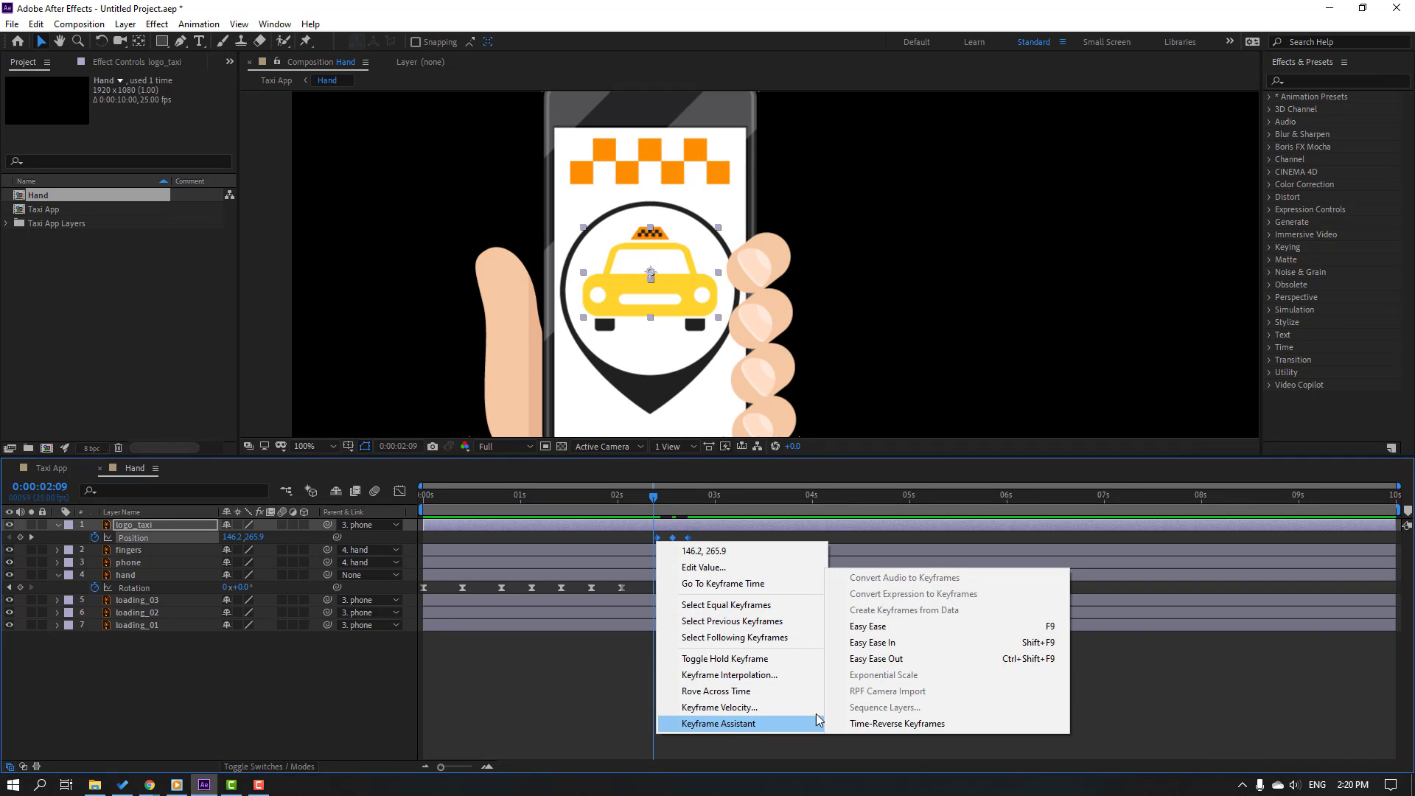
pyautogui.click(875, 626)
pyautogui.moveTo(657, 538); pyautogui.dragTo(425, 546)
pyautogui.moveTo(507, 502); pyautogui.dragTo(254, 648)
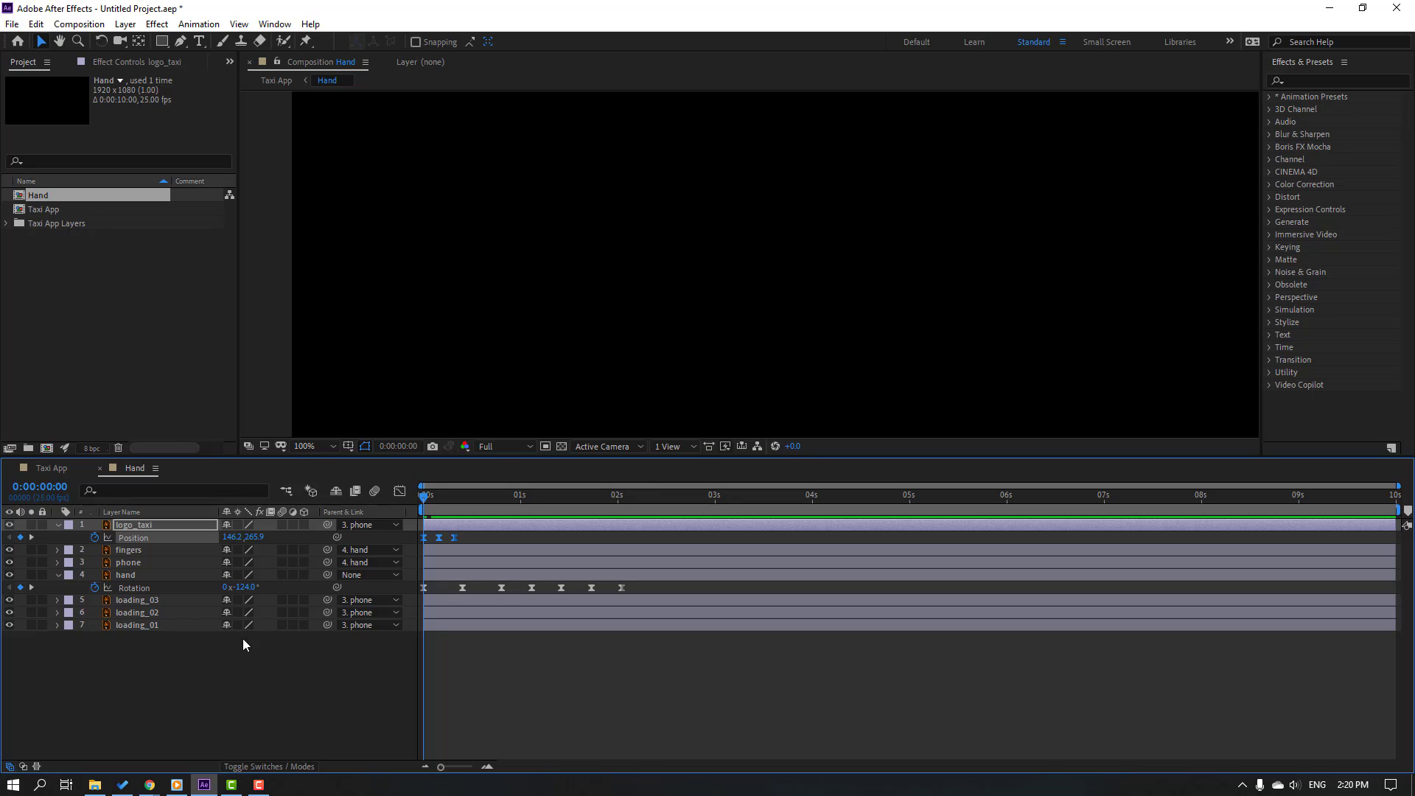
# Step: Add the expression loopOutDuration(type = "cycle", duration = 0) to the logo_taxi Position and preview the bounce
pyautogui.keyDown('alt'); pyautogui.click(94, 541); pyautogui.keyUp('alt')
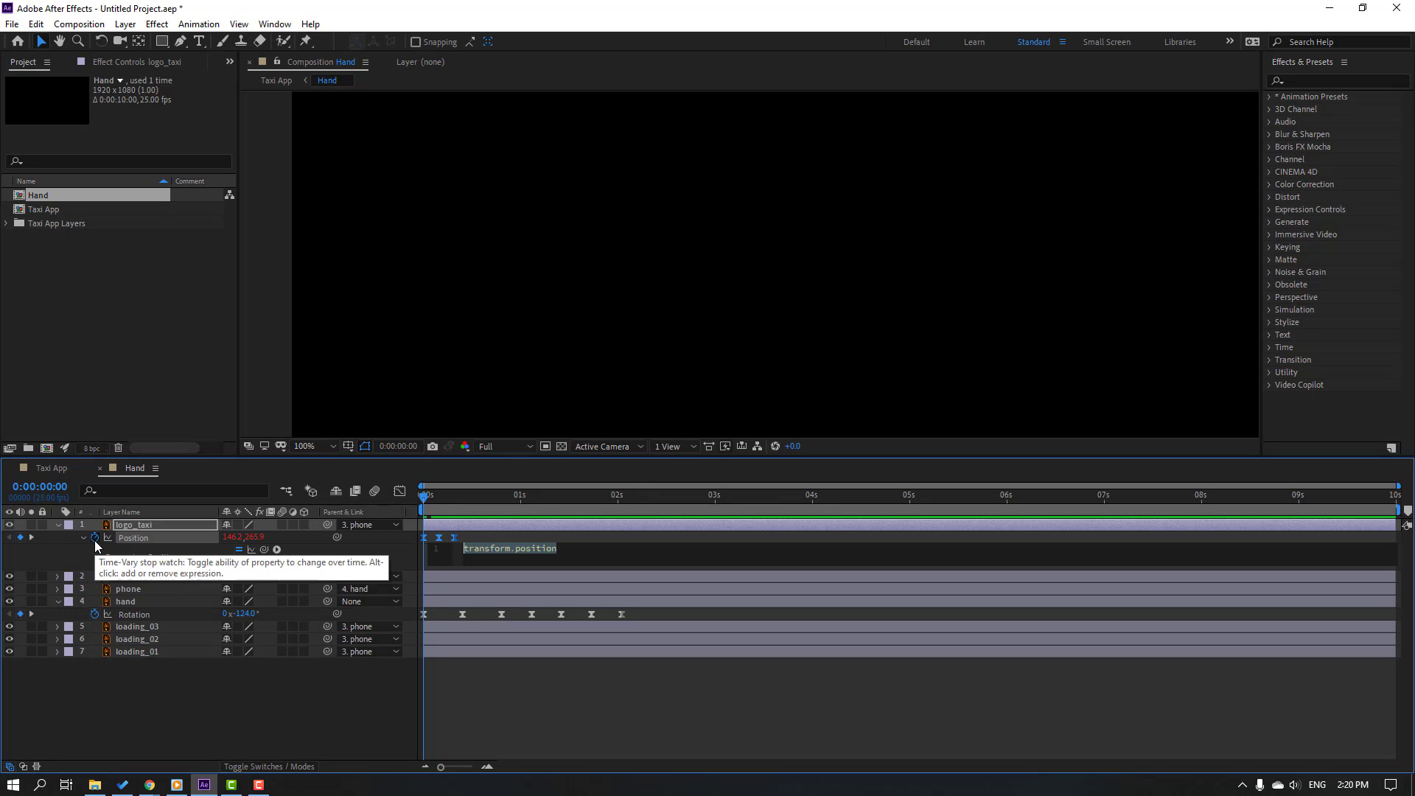
pyautogui.click(279, 550)
pyautogui.moveTo(376, 476)
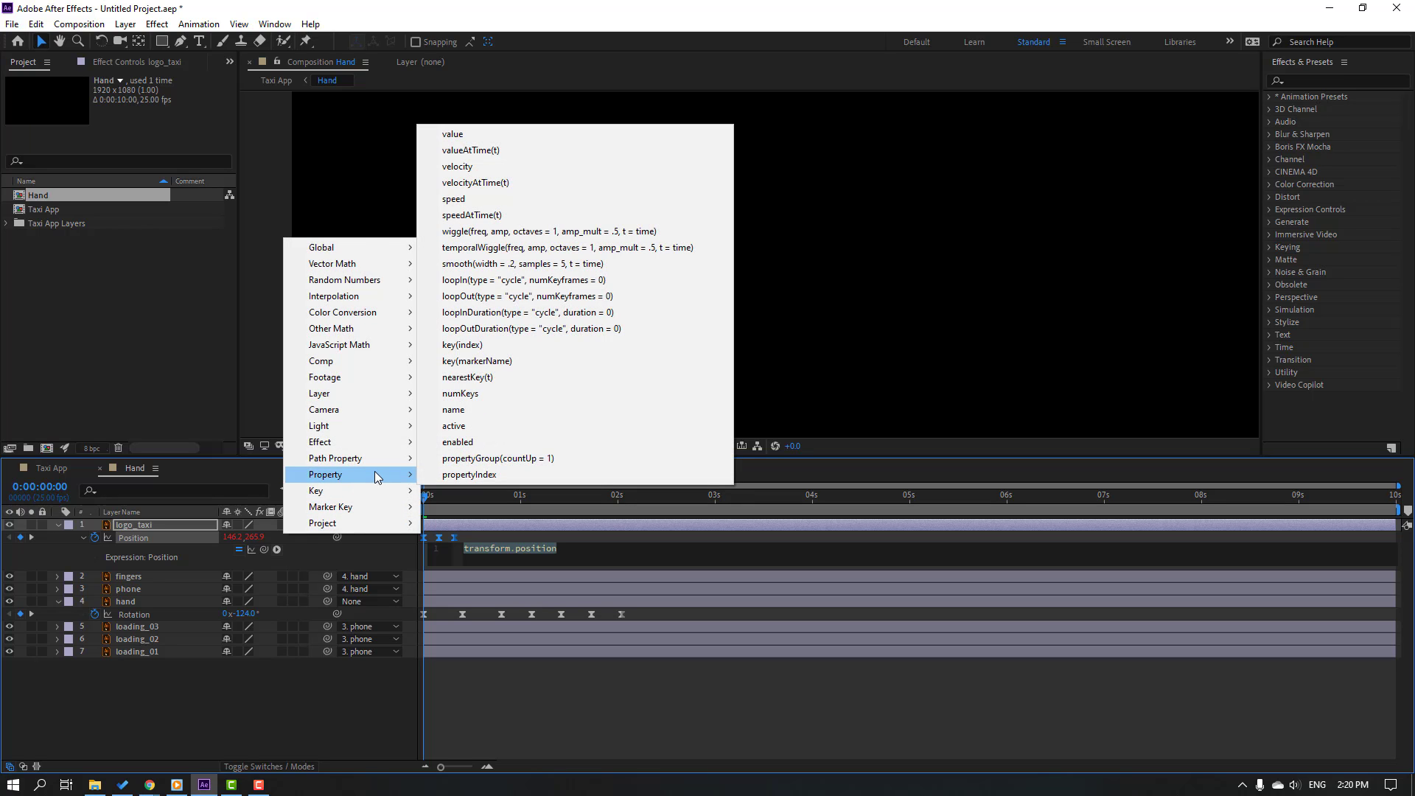
pyautogui.click(639, 328)
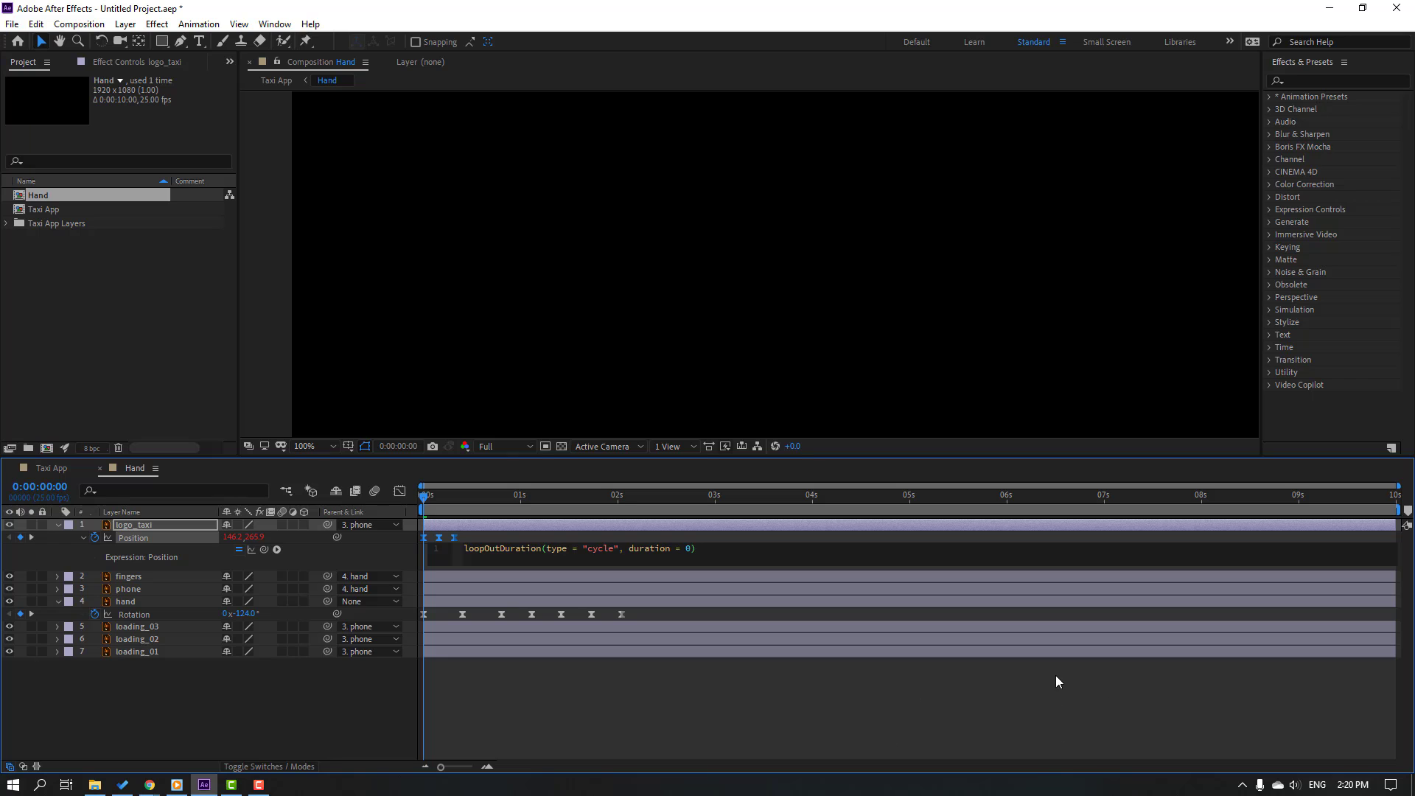
pyautogui.click(980, 713)
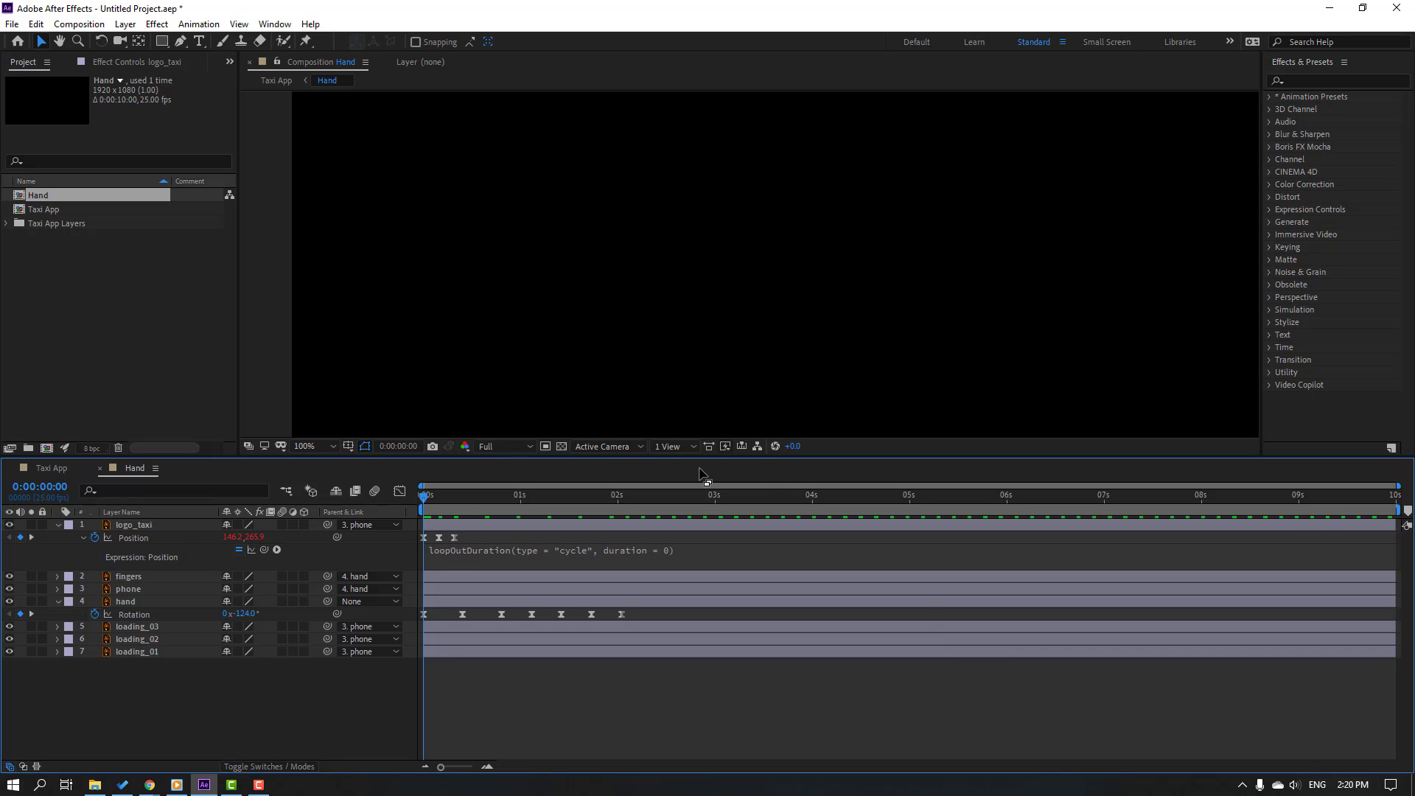
pyautogui.press('space')
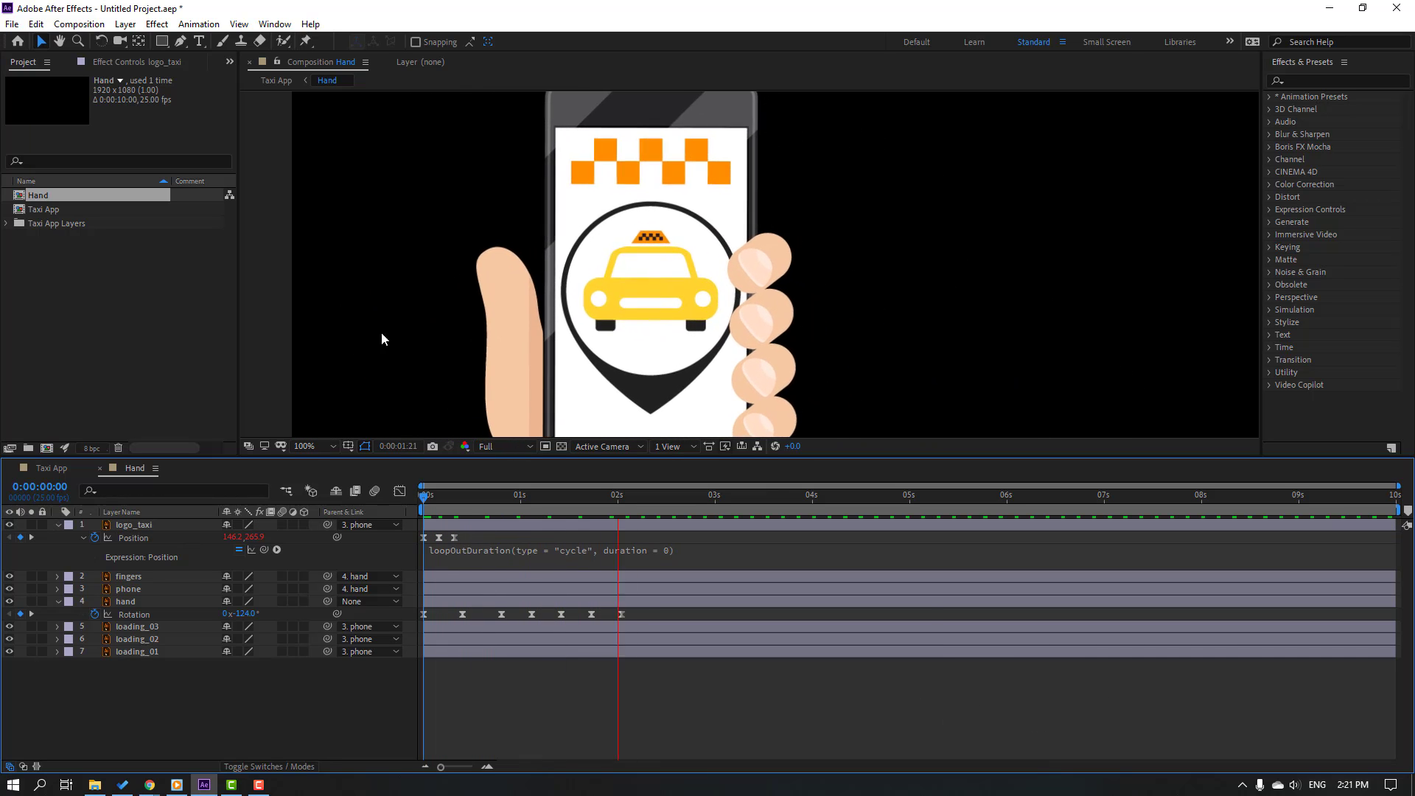
pyautogui.press('space')
# Step: Stretch the logo_taxi Position keyframes to span about 16 frames and preview the loop with the work area starting at about 2.5 seconds
pyautogui.moveTo(461, 540); pyautogui.dragTo(493, 539)
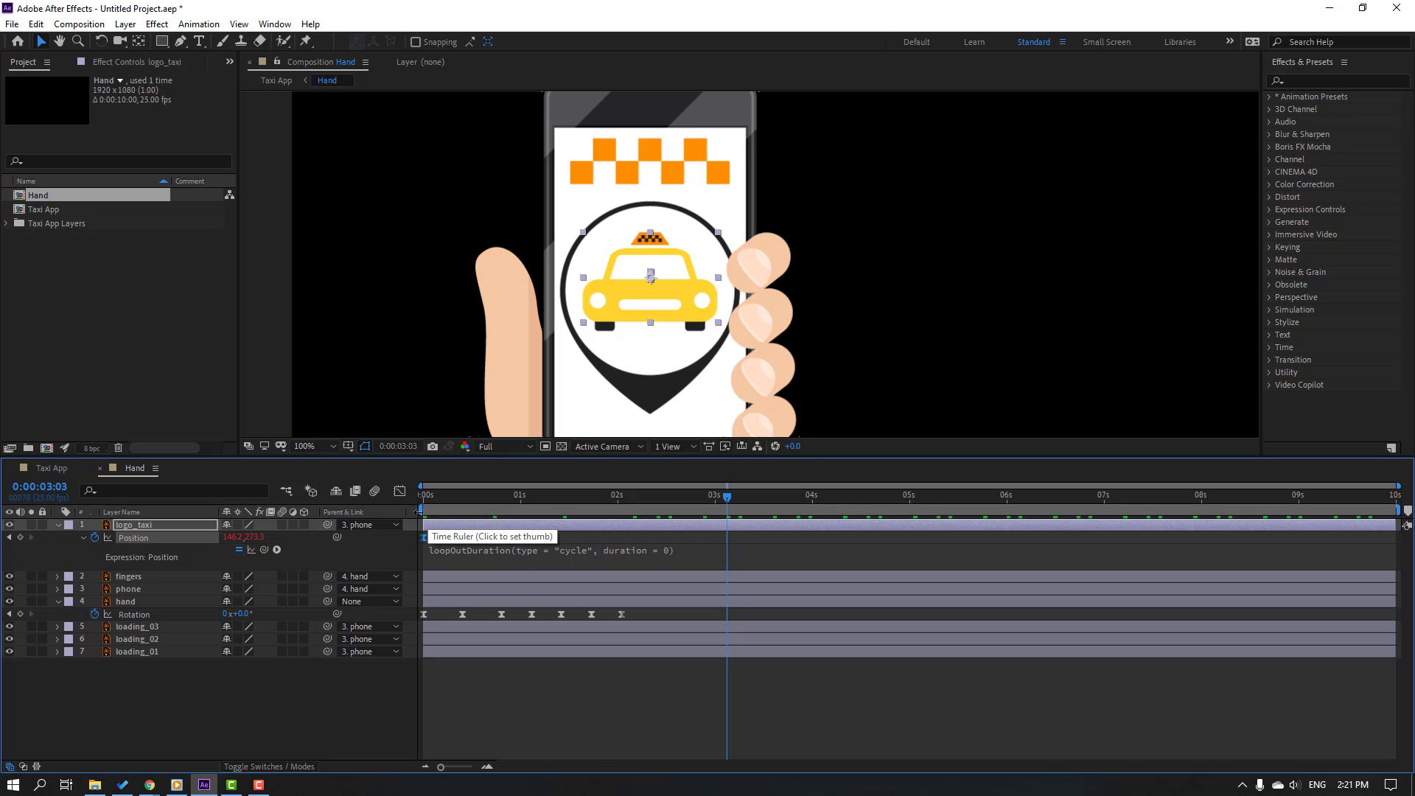
pyautogui.moveTo(422, 509); pyautogui.dragTo(658, 525)
pyautogui.press('space')
pyautogui.press('space')
pyautogui.moveTo(493, 539); pyautogui.dragTo(484, 539)
pyautogui.press('space')
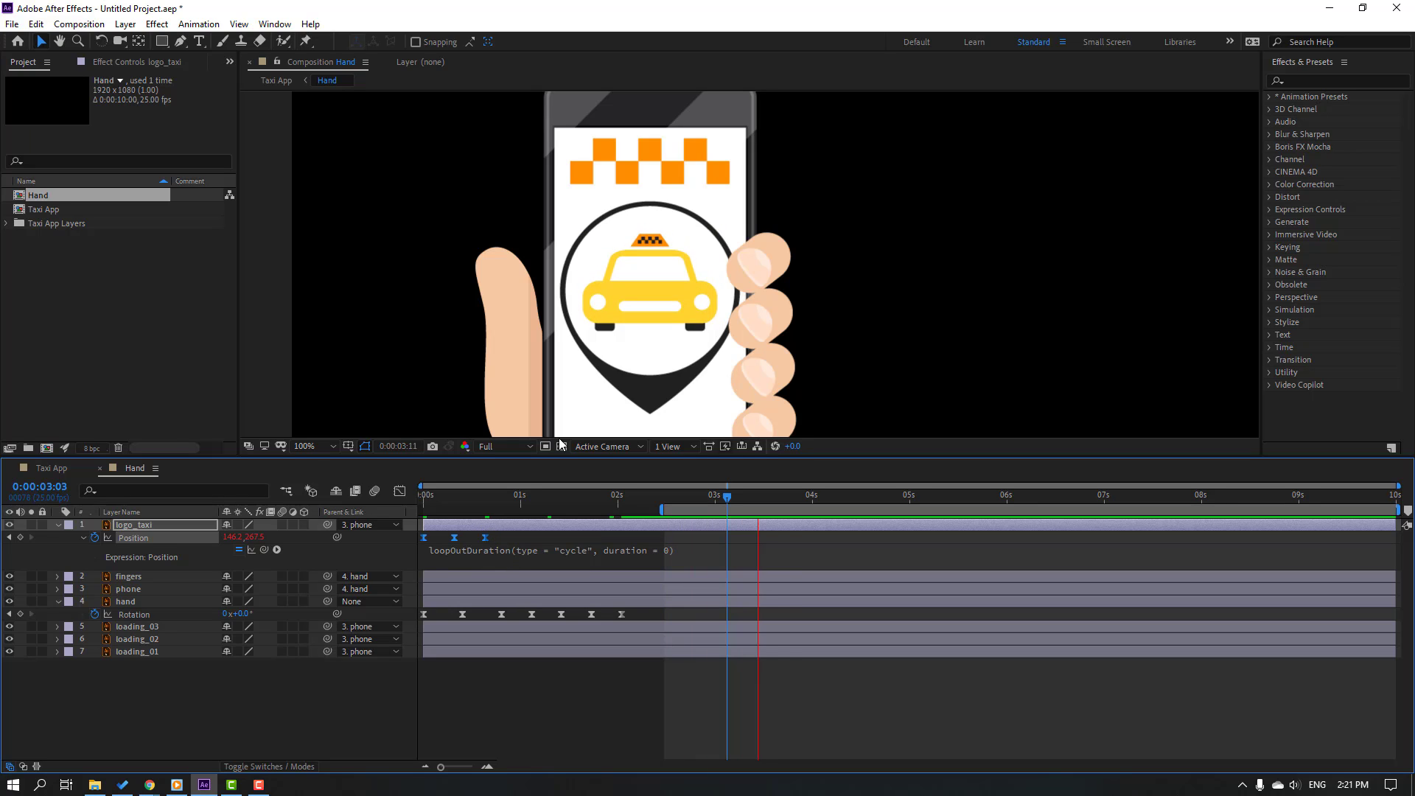
pyautogui.scroll(-2, 587, 387)
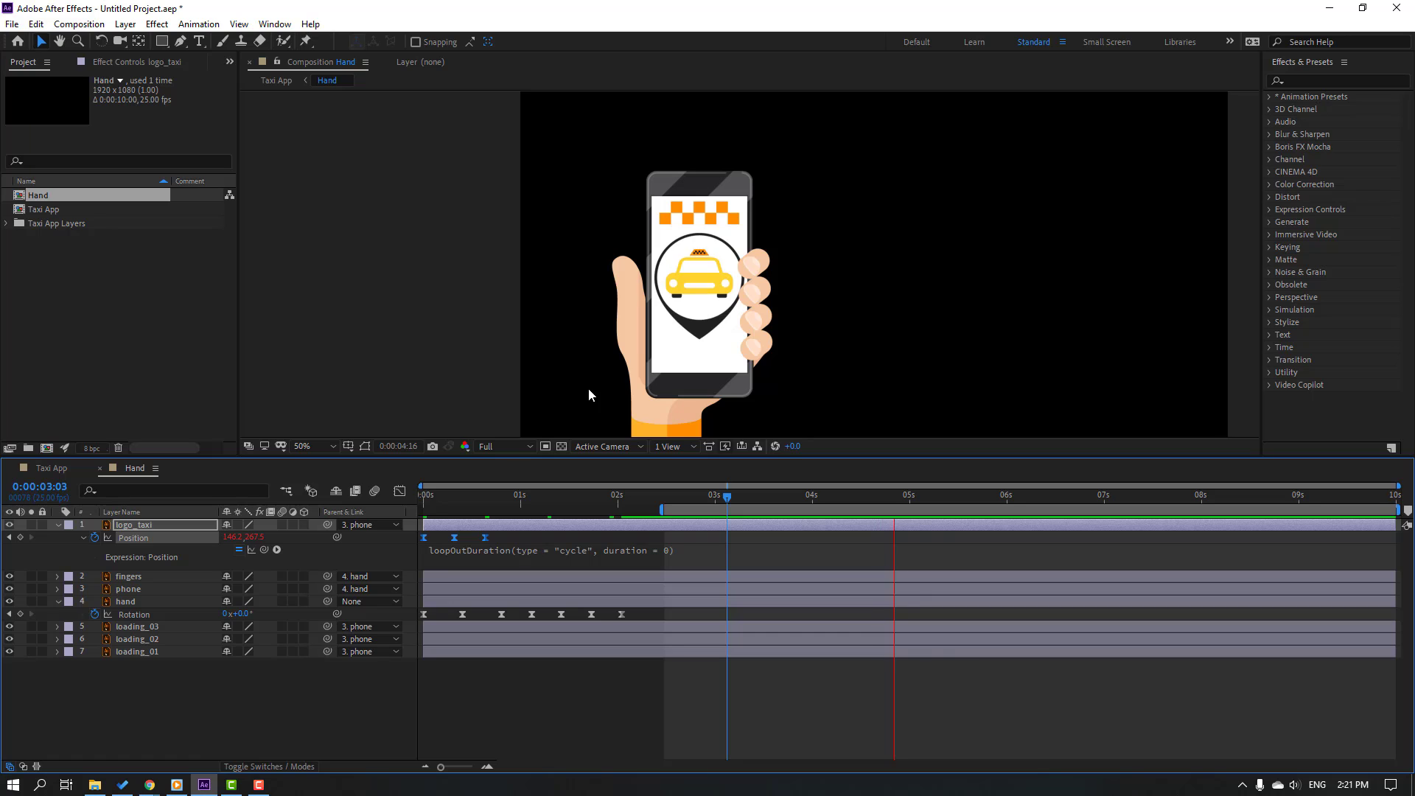
# Step: Reorder the loading_01, loading_02 and loading_03 layers to sit directly above the phone layer
pyautogui.click(757, 493)
pyautogui.click(121, 679)
pyautogui.moveTo(121, 679); pyautogui.dragTo(157, 584)
pyautogui.click(259, 651)
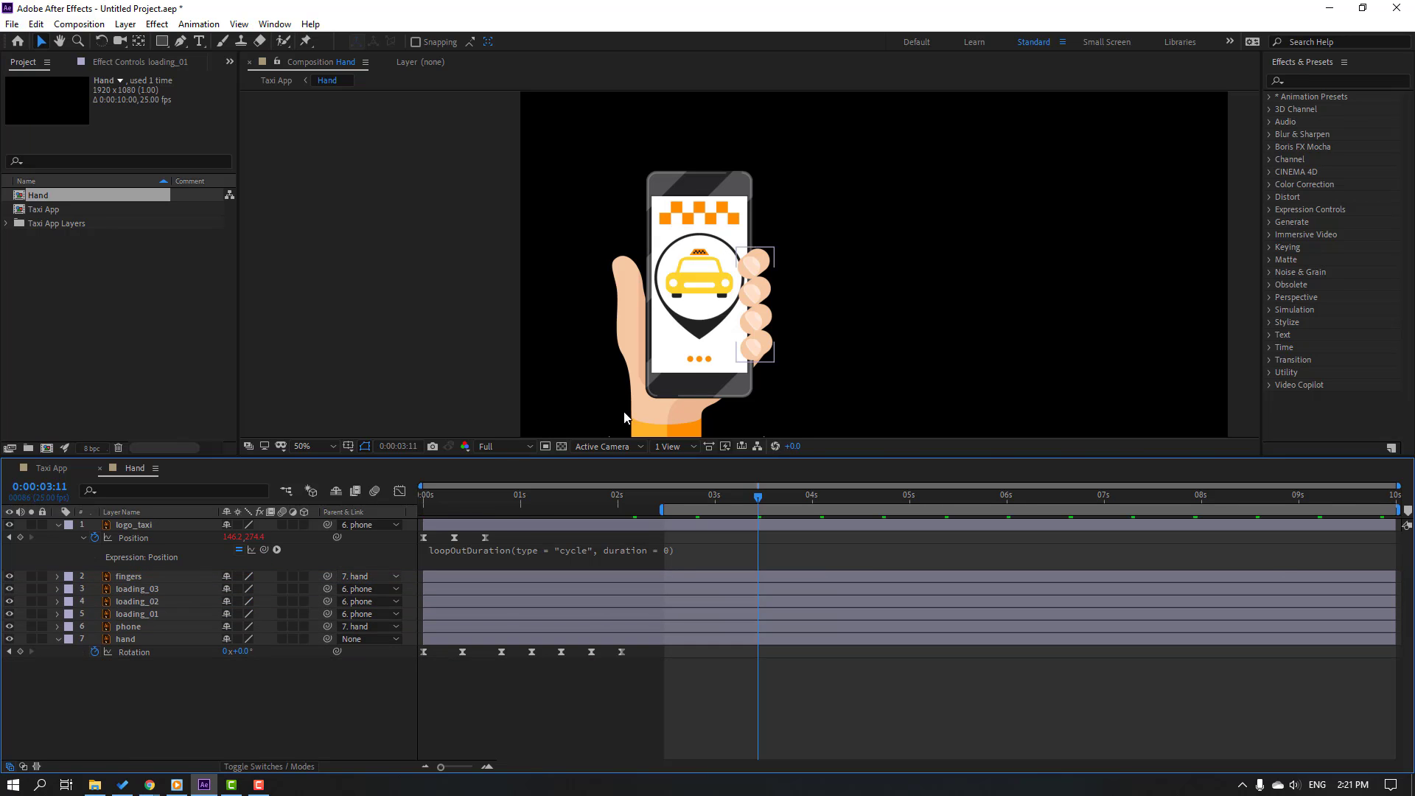
# Step: Shift the three loading layers in time so they start at 0:00:02:12
pyautogui.scroll(4, 745, 348)
pyautogui.moveTo(758, 380); pyautogui.dragTo(718, 340)
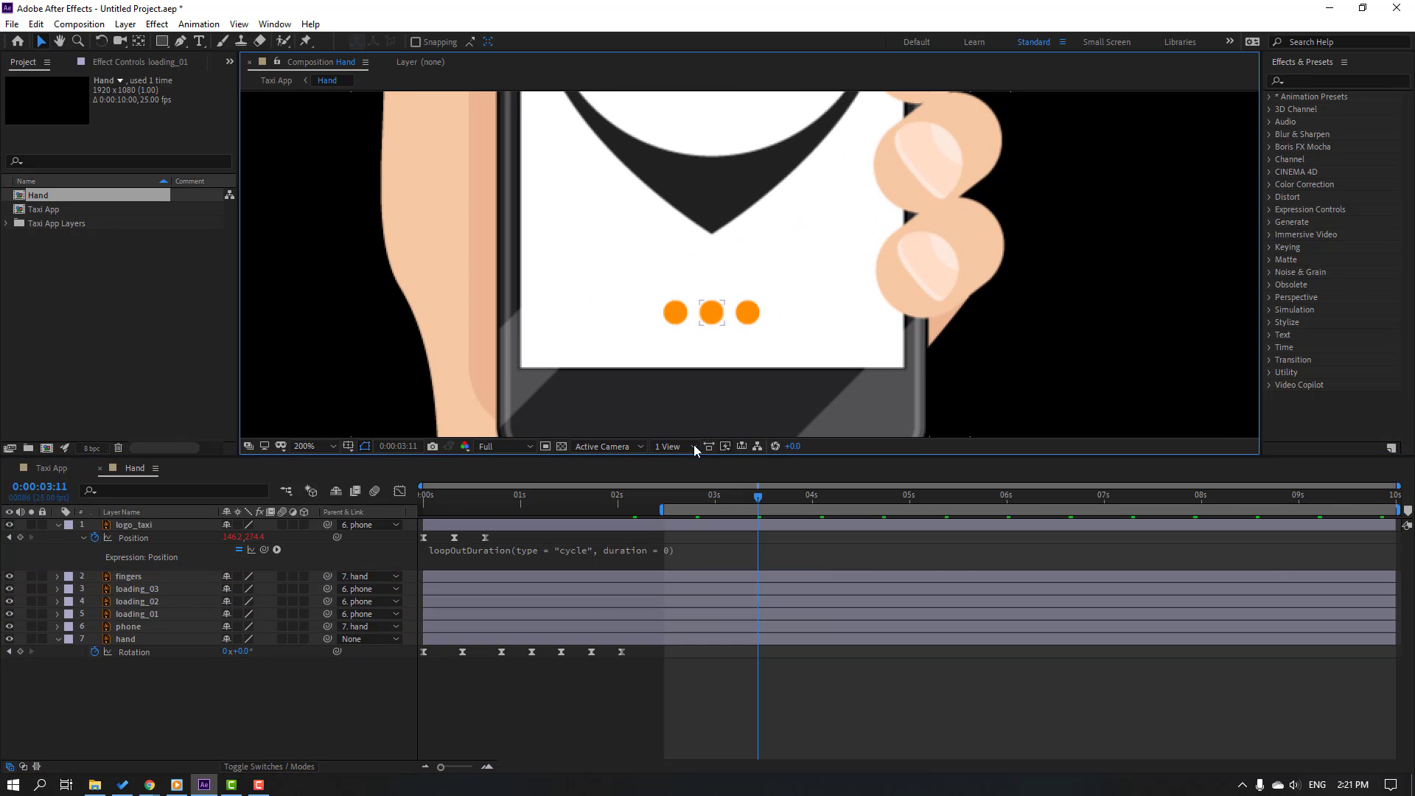
pyautogui.moveTo(124, 592); pyautogui.dragTo(165, 623)
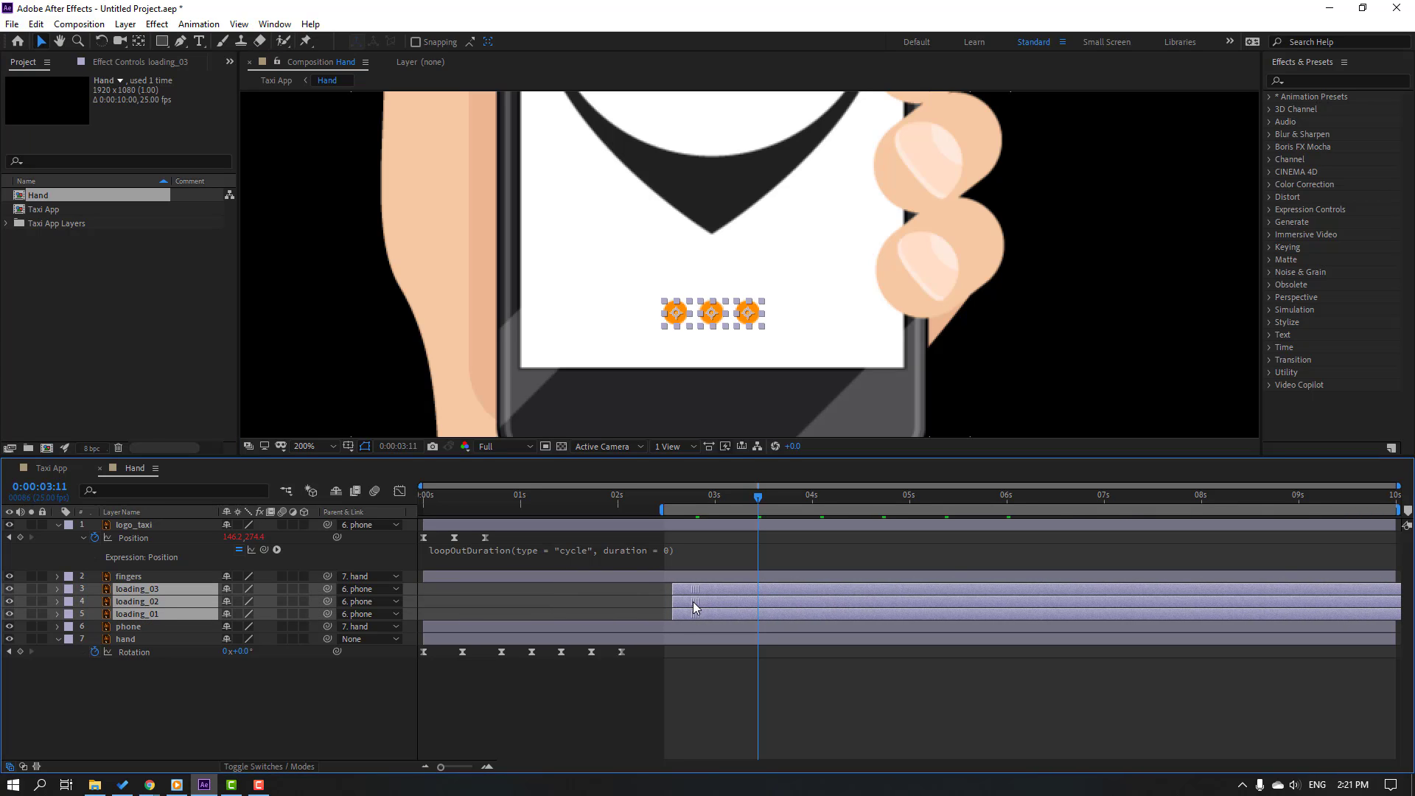
pyautogui.moveTo(690, 605); pyautogui.dragTo(685, 606)
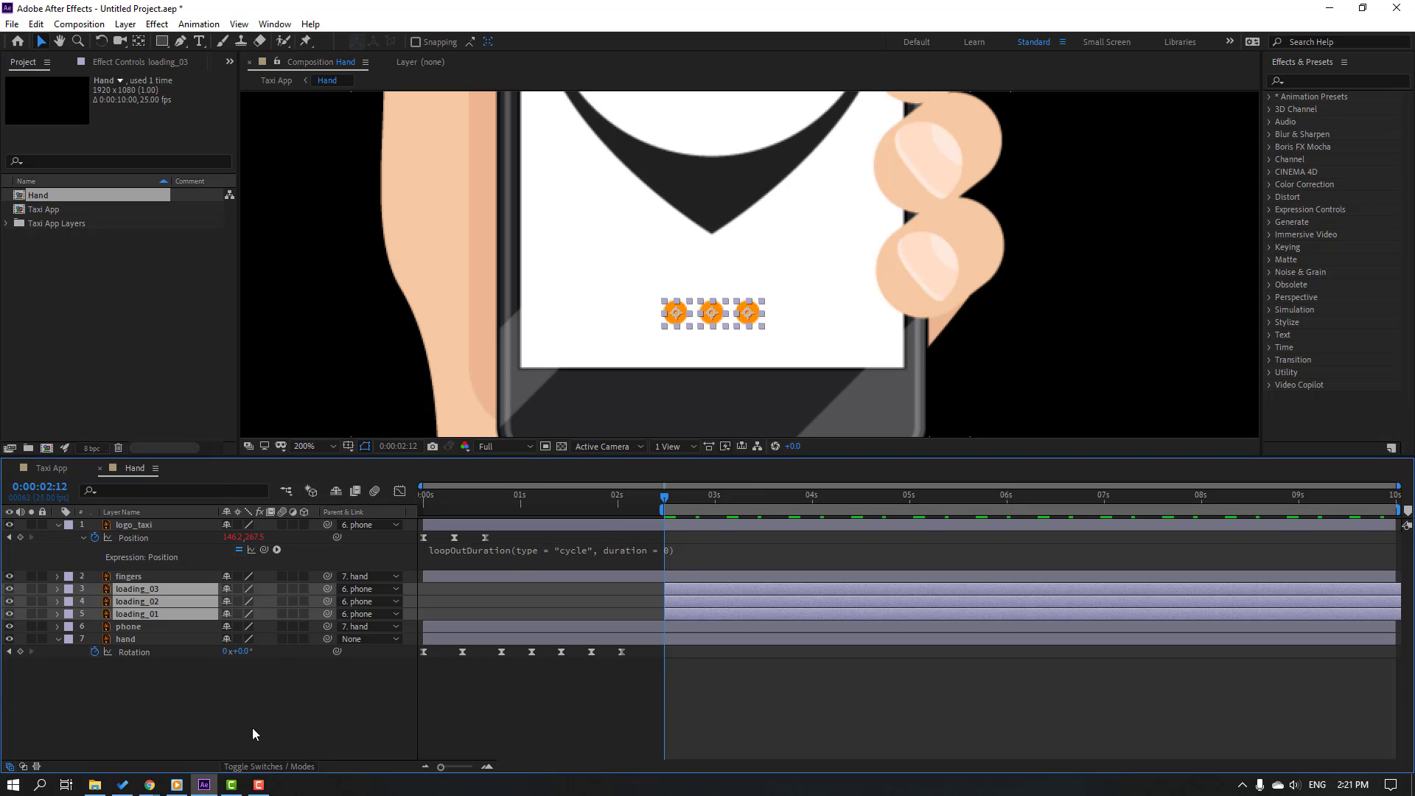
# Step: Add Position keyframes to the three loading dots at 0:00:02:12 and raise them to Y 485.4 at 0:00:02:22
pyautogui.press('p')
pyautogui.click(95, 601)
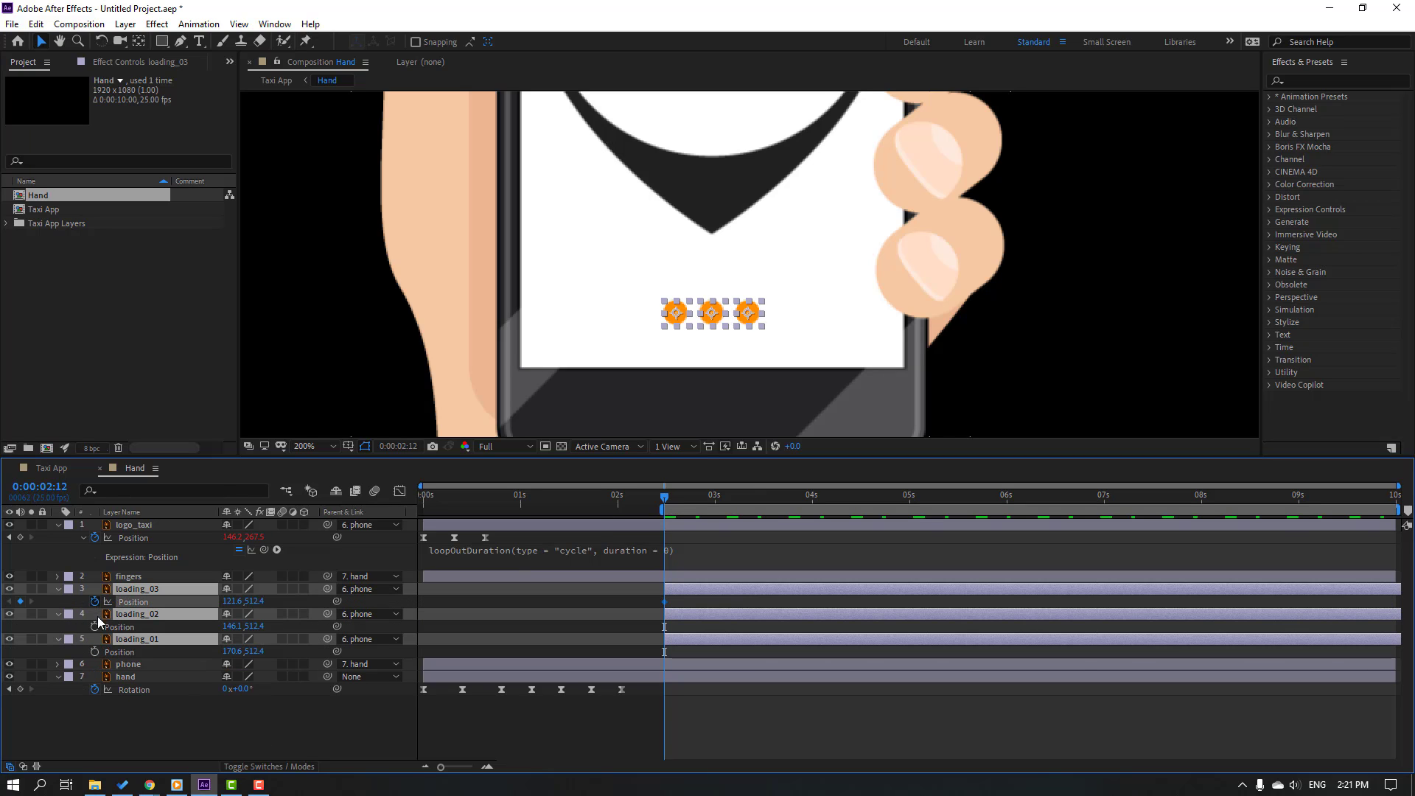
pyautogui.click(95, 626)
pyautogui.click(94, 651)
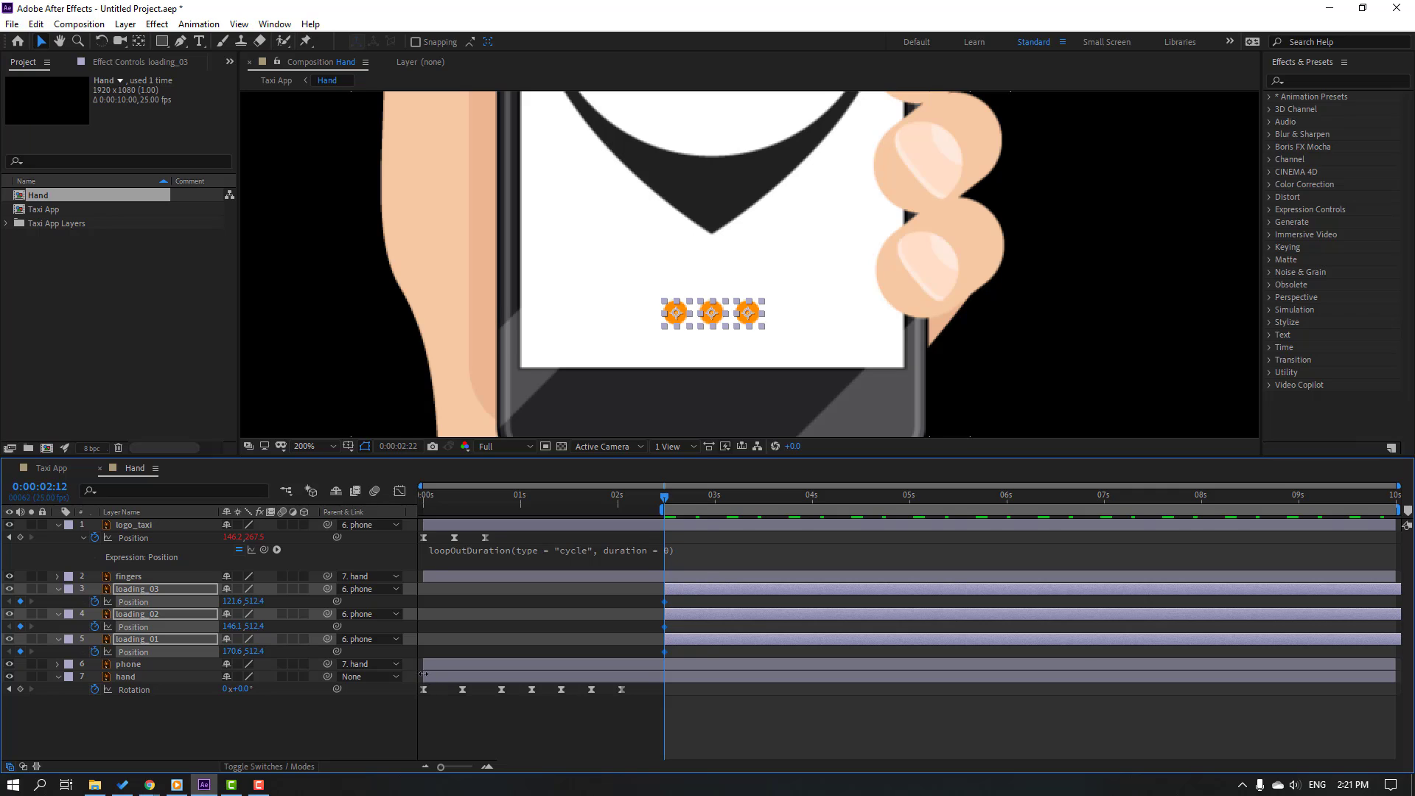
pyautogui.moveTo(257, 606); pyautogui.dragTo(230, 622)
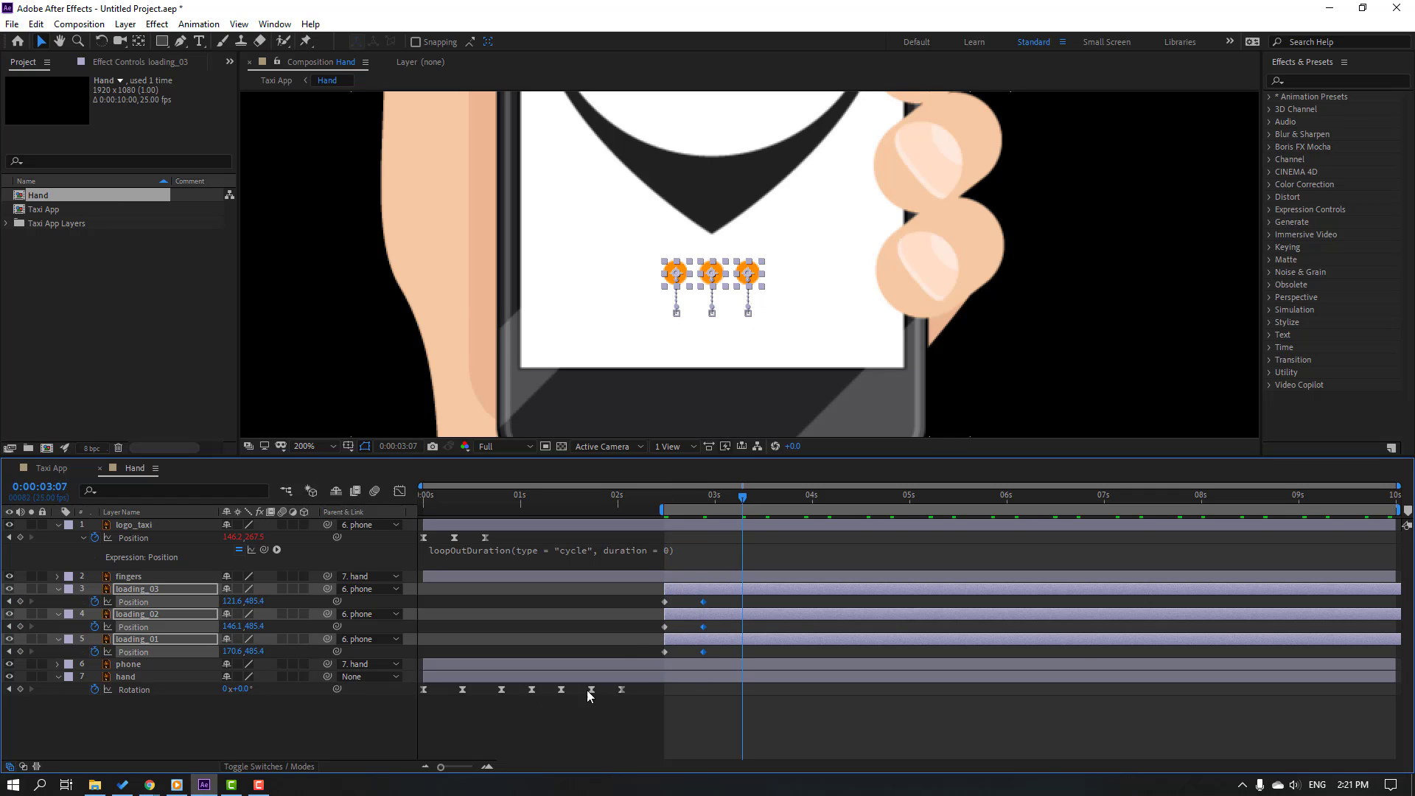
# Step: Copy each loading dot's first Position keyframe to 0:00:03:07 so all three dots return to Y 512.4
pyautogui.click(678, 602)
pyautogui.click(665, 601)
pyautogui.hotkey('ctrl', 'c')
pyautogui.hotkey('ctrl', 'v')
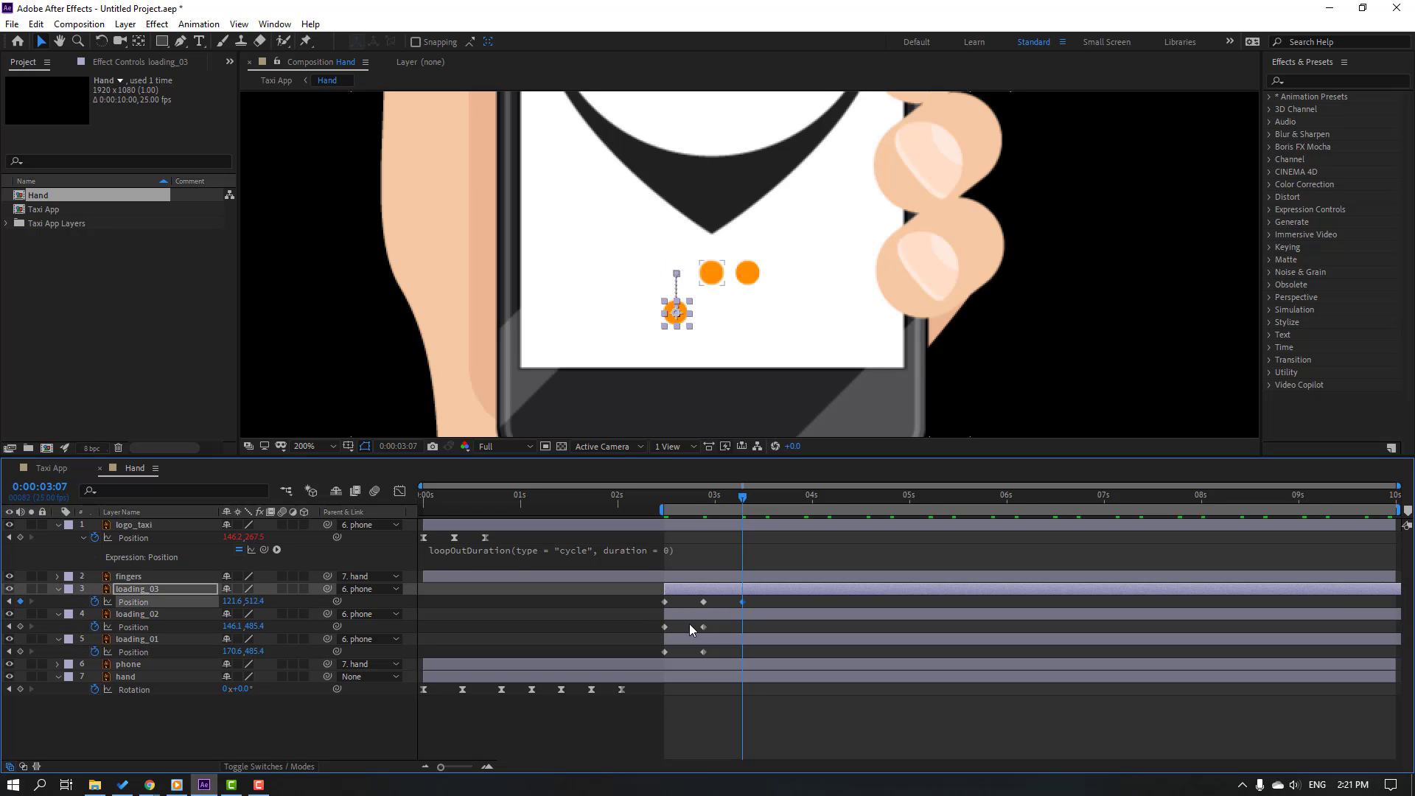
pyautogui.click(665, 627)
pyautogui.hotkey('ctrl', 'c')
pyautogui.hotkey('ctrl', 'v')
pyautogui.click(665, 652)
pyautogui.hotkey('ctrl', 'c')
pyautogui.hotkey('ctrl', 'v')
# Step: Apply Easy Ease to all Position keyframes of the three loading layers and preview the motion
pyautogui.moveTo(773, 595); pyautogui.dragTo(665, 655)
pyautogui.rightClick(665, 652)
pyautogui.moveTo(737, 642)
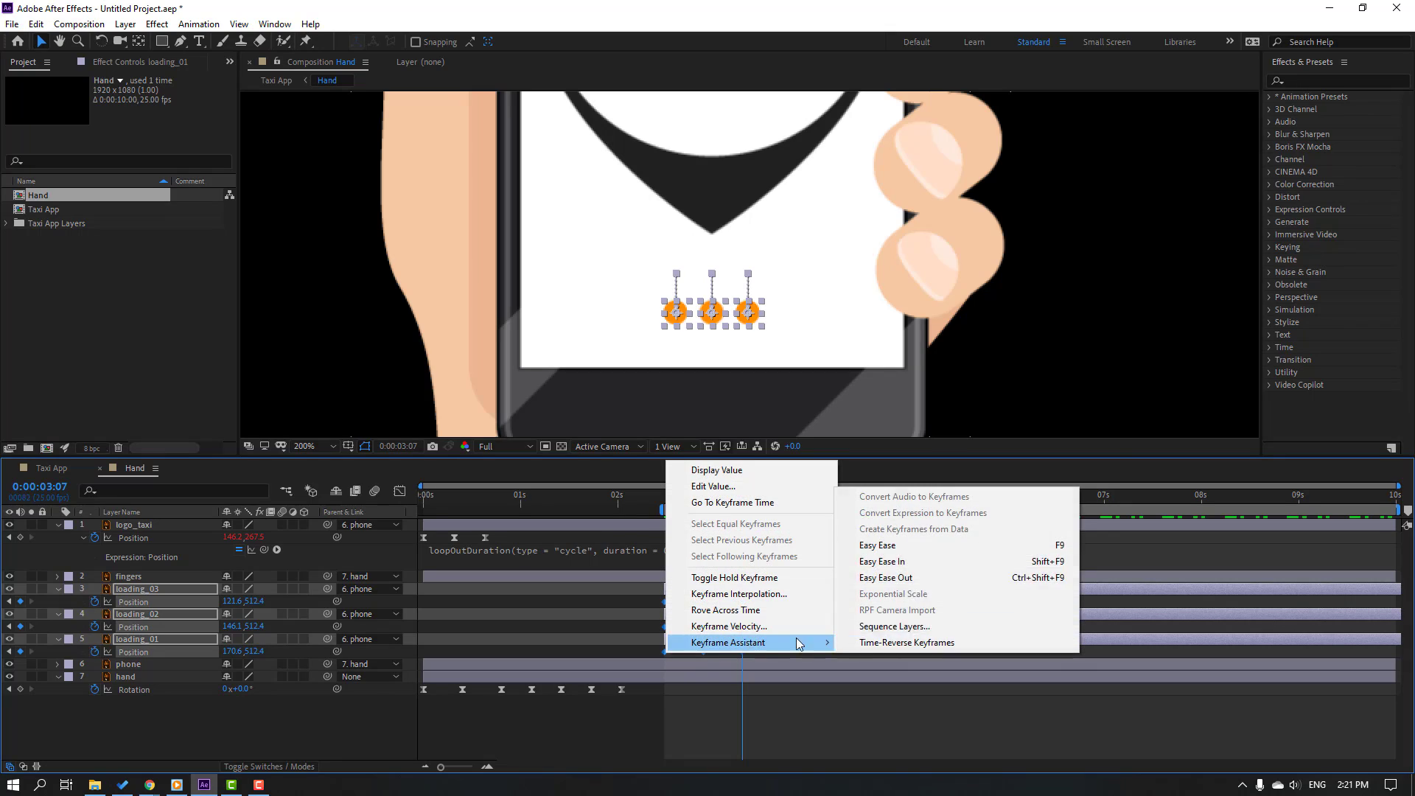
pyautogui.click(890, 550)
pyautogui.click(790, 714)
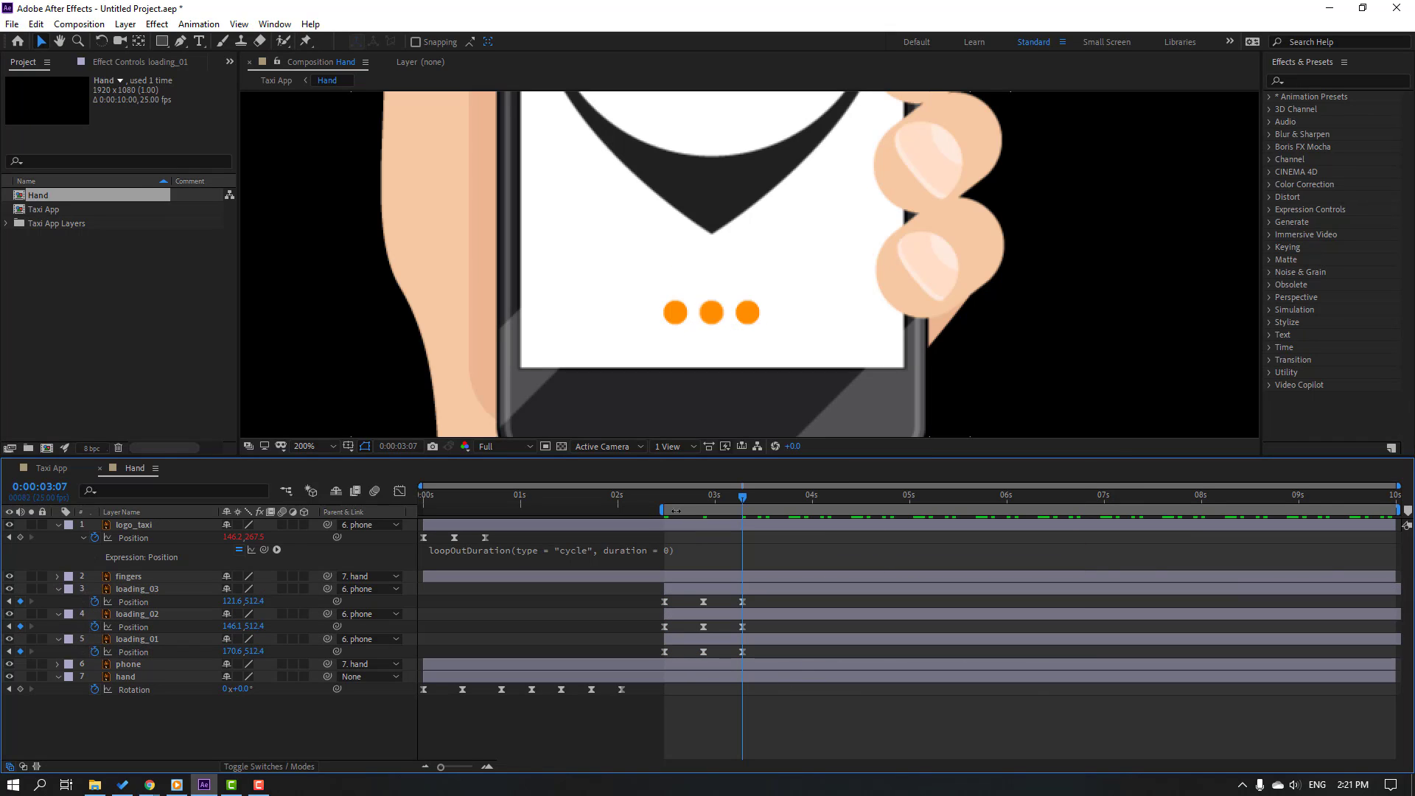
pyautogui.press('space')
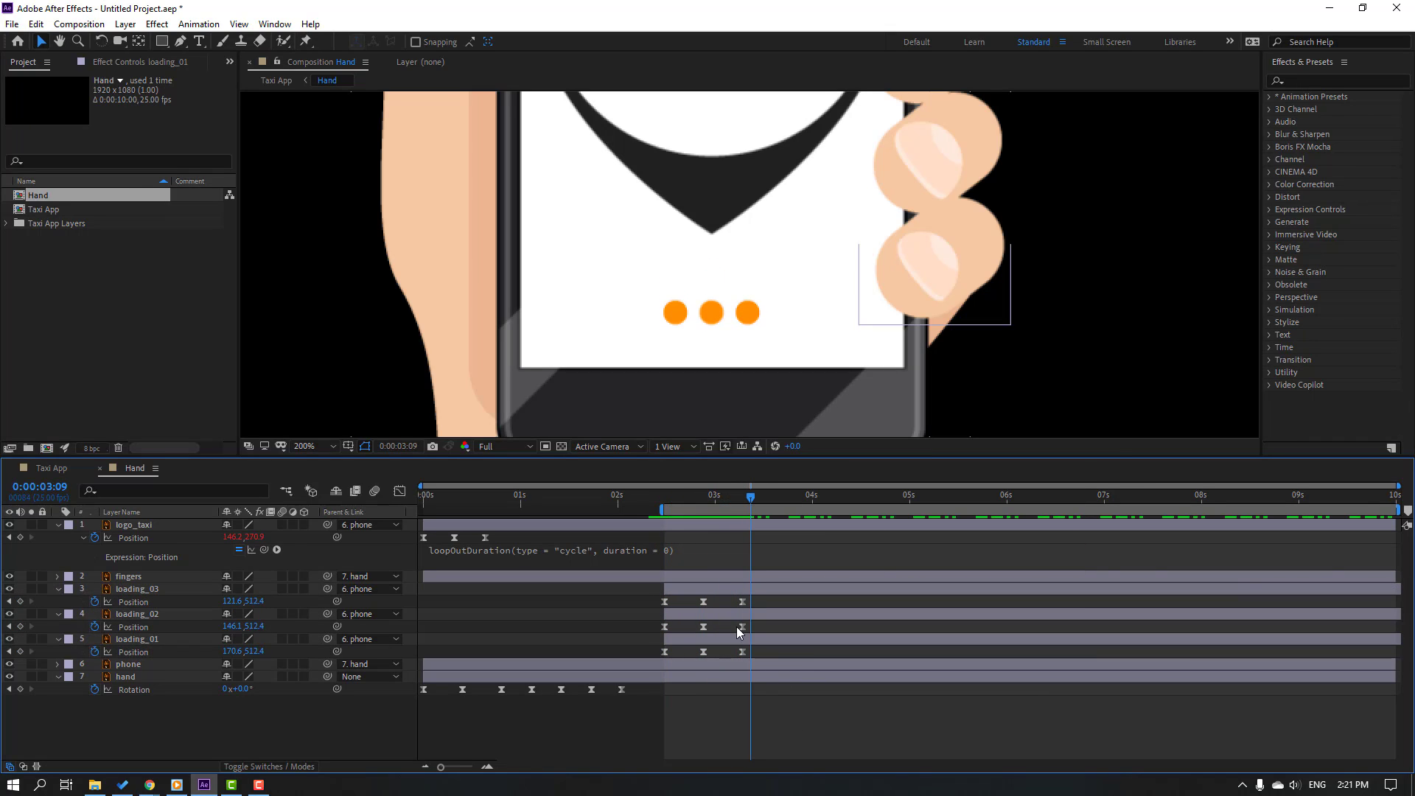
# Step: Add the expression loopOutDuration(type = "cycle", duration = 0) to the loading_03 layer's Position
pyautogui.keyDown('alt'); pyautogui.click(95, 602); pyautogui.keyUp('alt')
pyautogui.click(277, 614)
pyautogui.moveTo(388, 538)
pyautogui.click(559, 394)
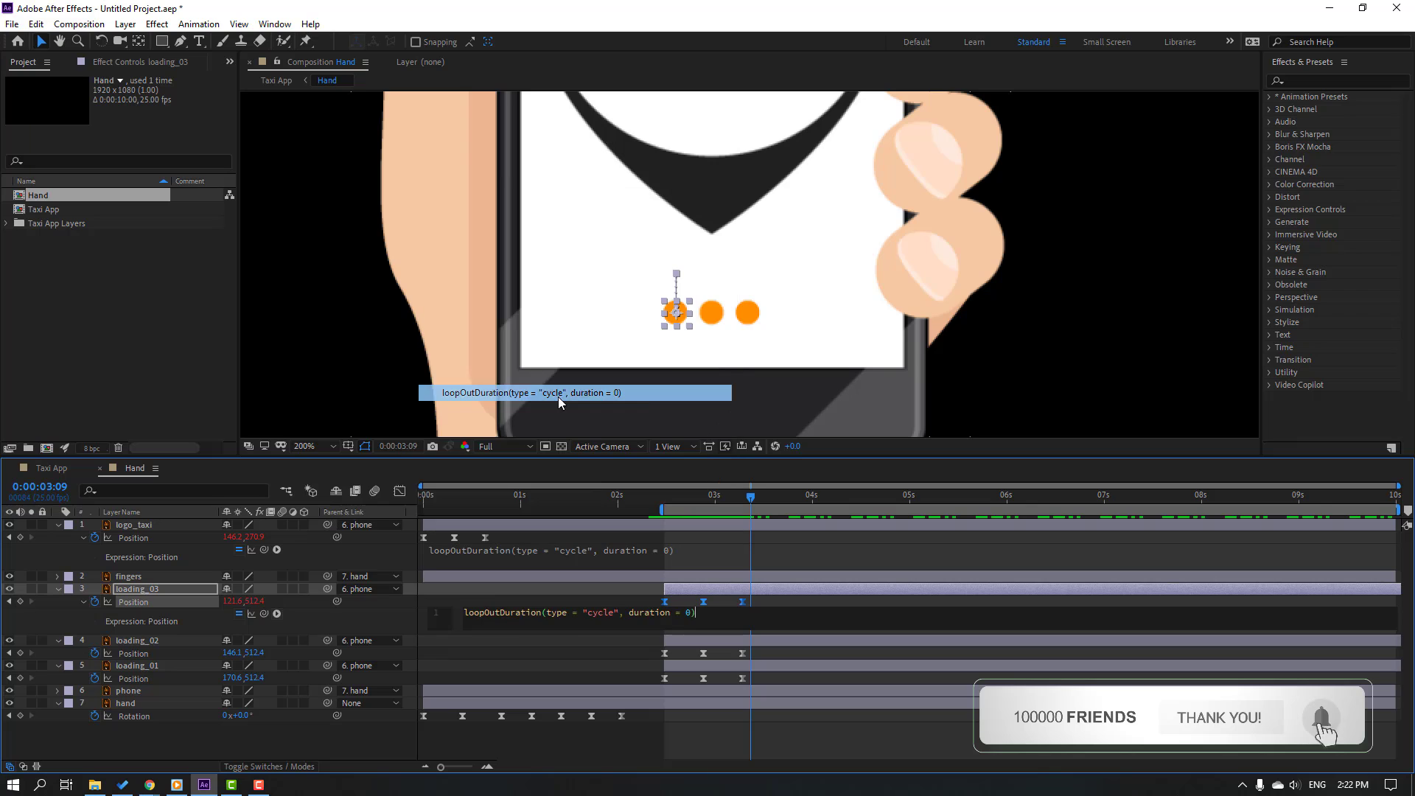
pyautogui.click(872, 753)
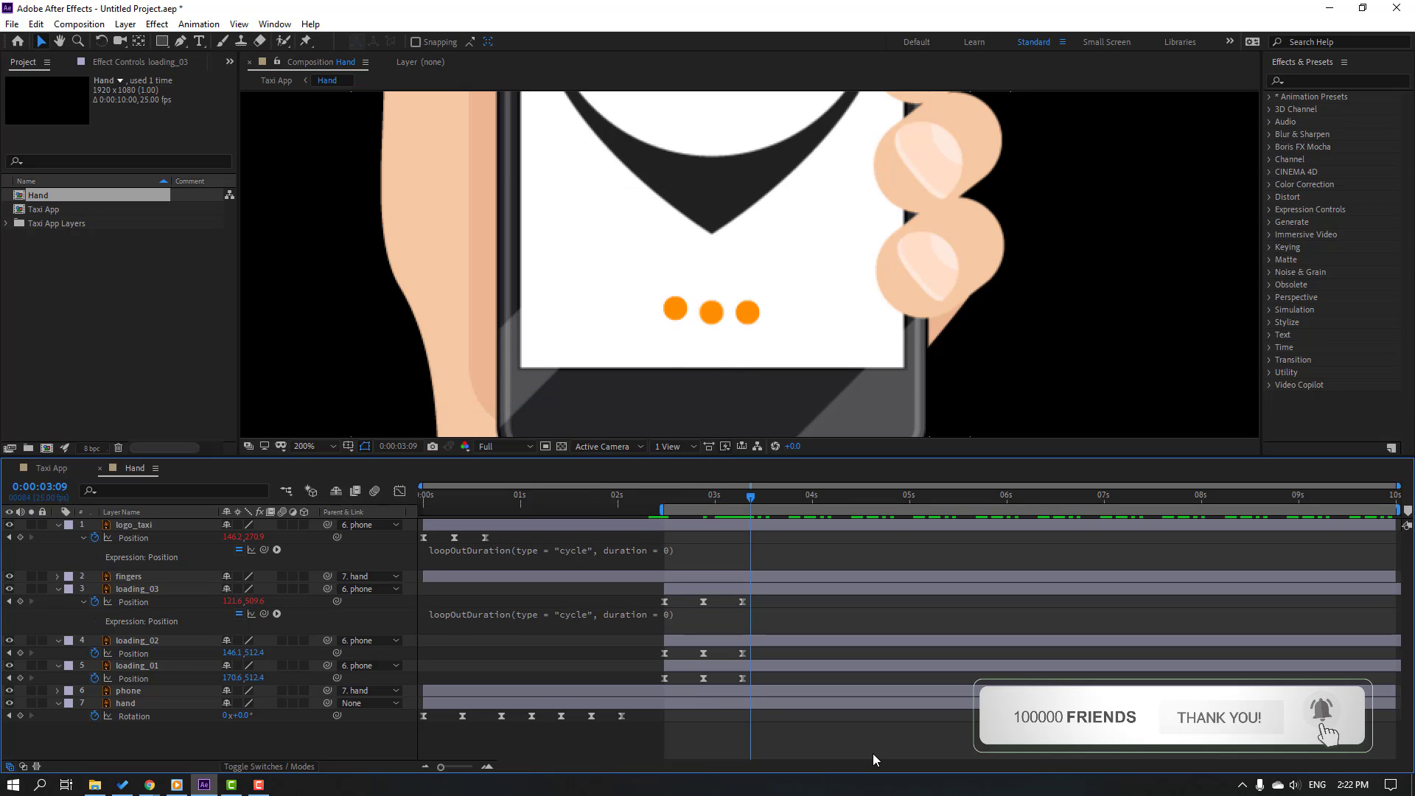
# Step: Add the expression loopOutDuration(type = "cycle", duration = 0) to the loading_02 layer's Position
pyautogui.keyDown('alt'); pyautogui.click(94, 653); pyautogui.keyUp('alt')
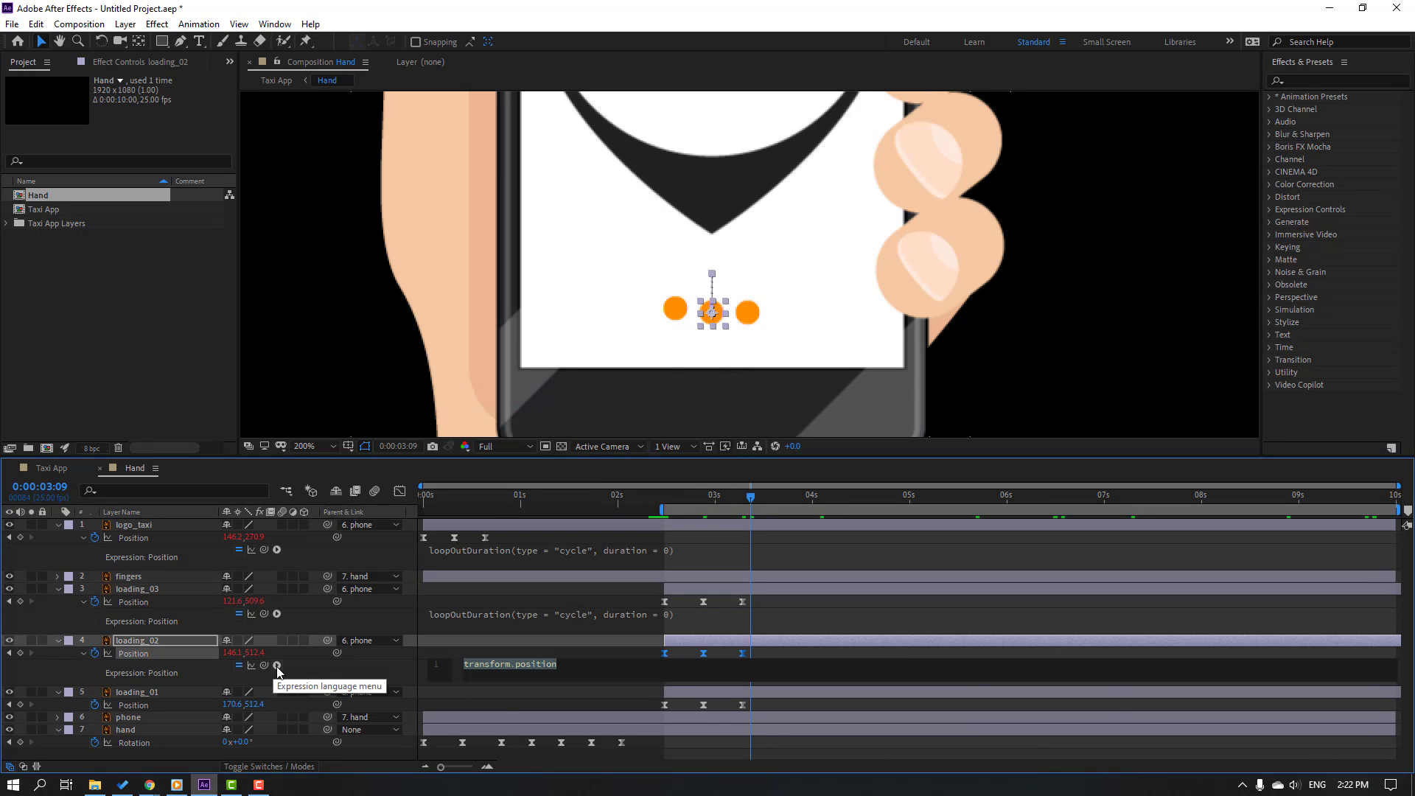
pyautogui.click(277, 665)
pyautogui.moveTo(383, 590)
pyautogui.click(545, 441)
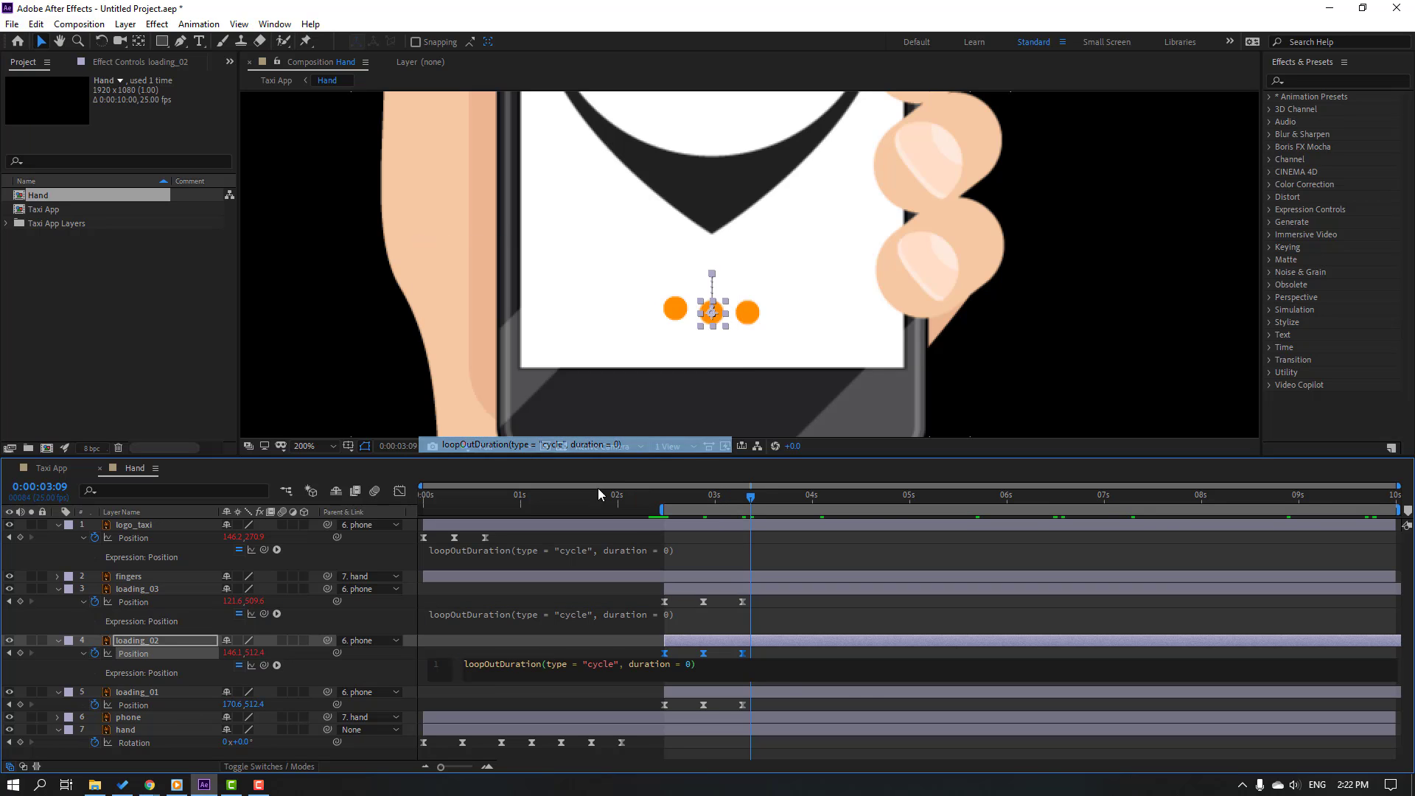
pyautogui.click(957, 761)
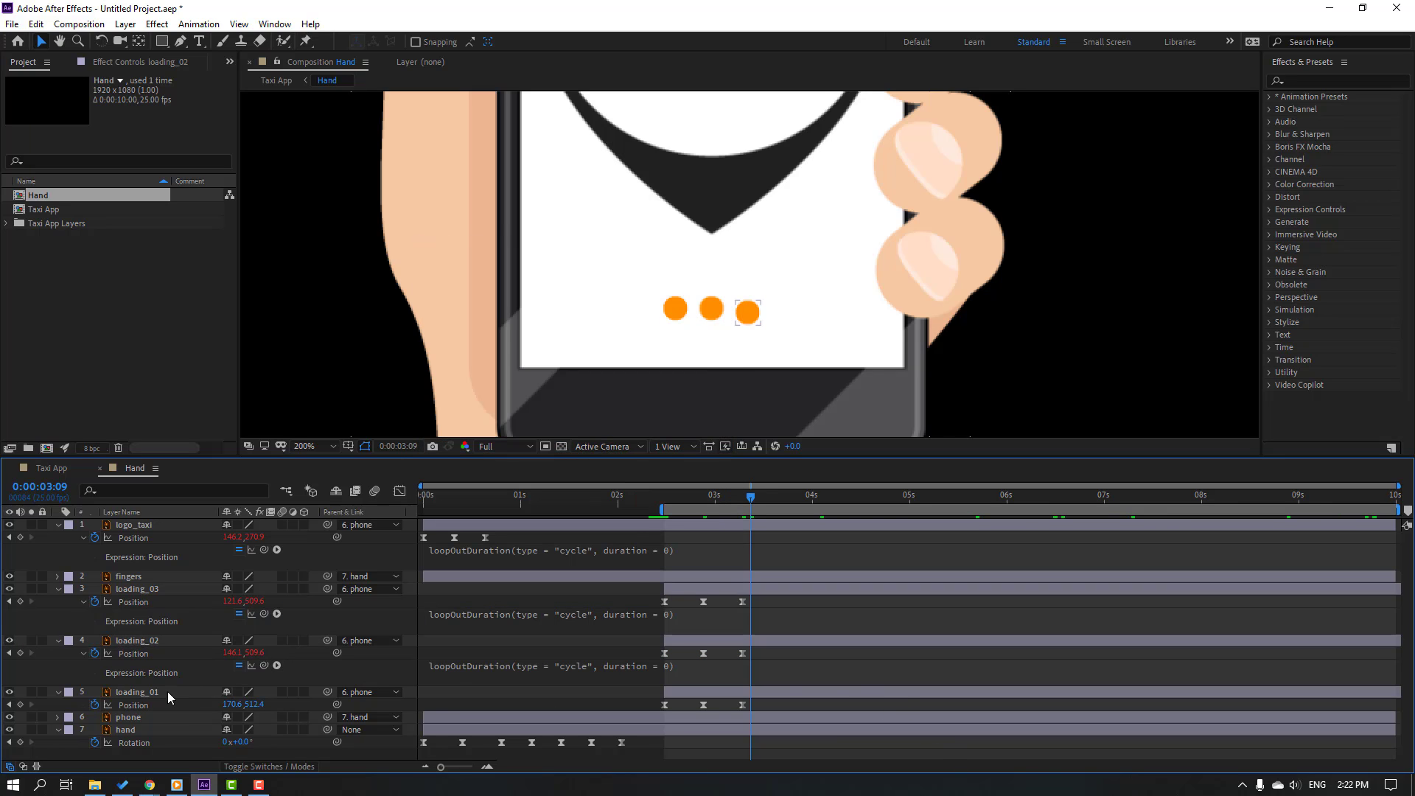
# Step: Add the expression loopOutDuration(type = "cycle", duration = 0) to the loading_01 layer's Position and preview the loop
pyautogui.keyDown('alt'); pyautogui.click(94, 703); pyautogui.keyUp('alt')
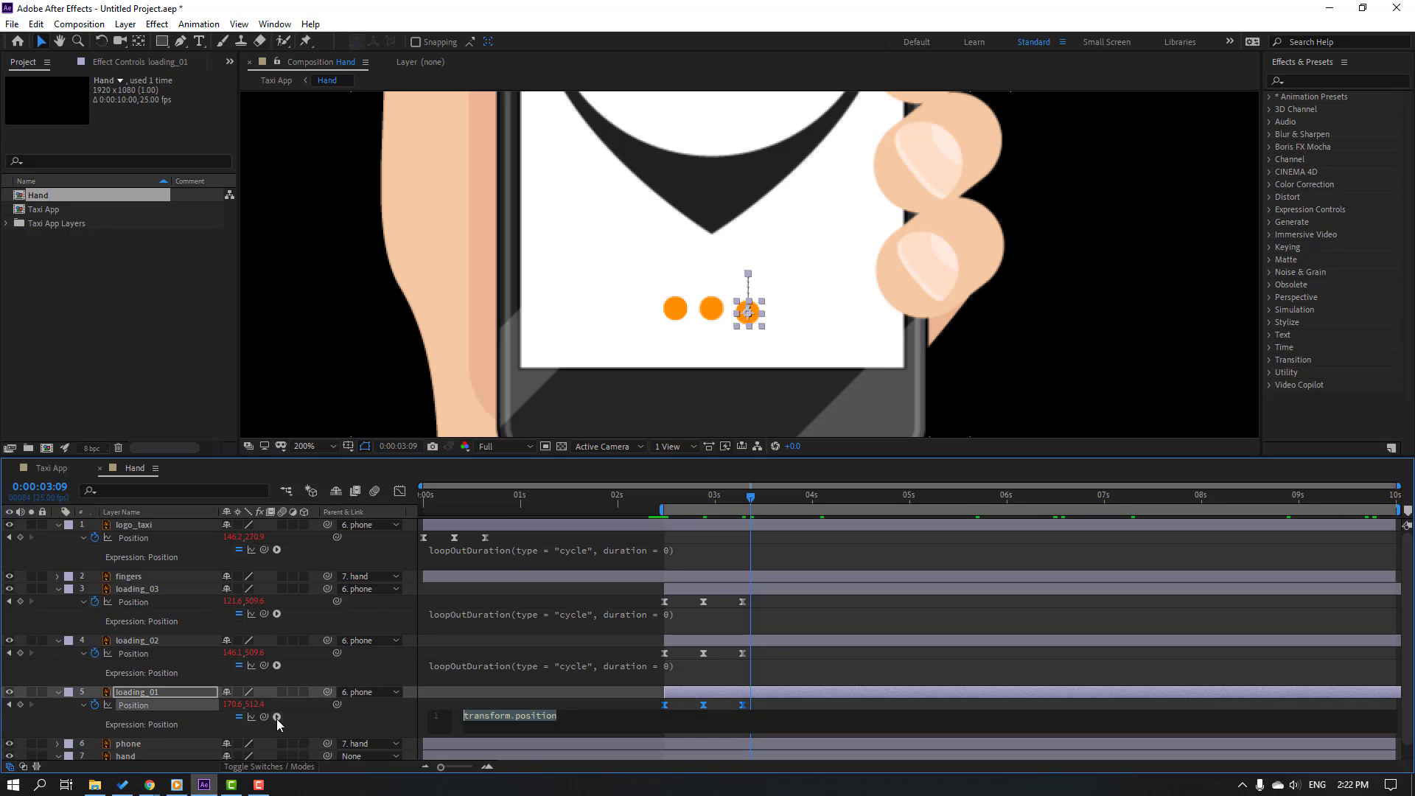
pyautogui.click(276, 716)
pyautogui.moveTo(383, 642)
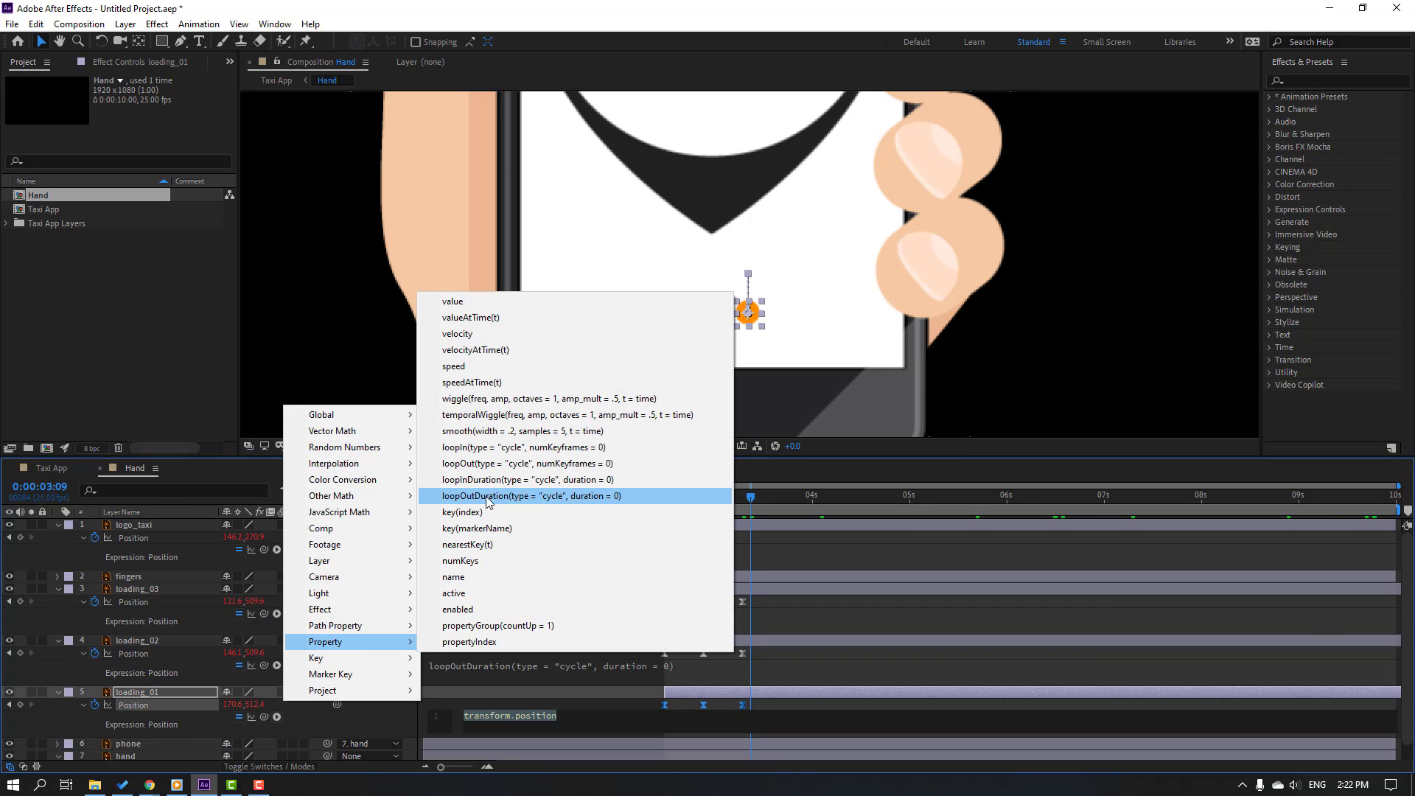
pyautogui.click(453, 498)
pyautogui.click(944, 704)
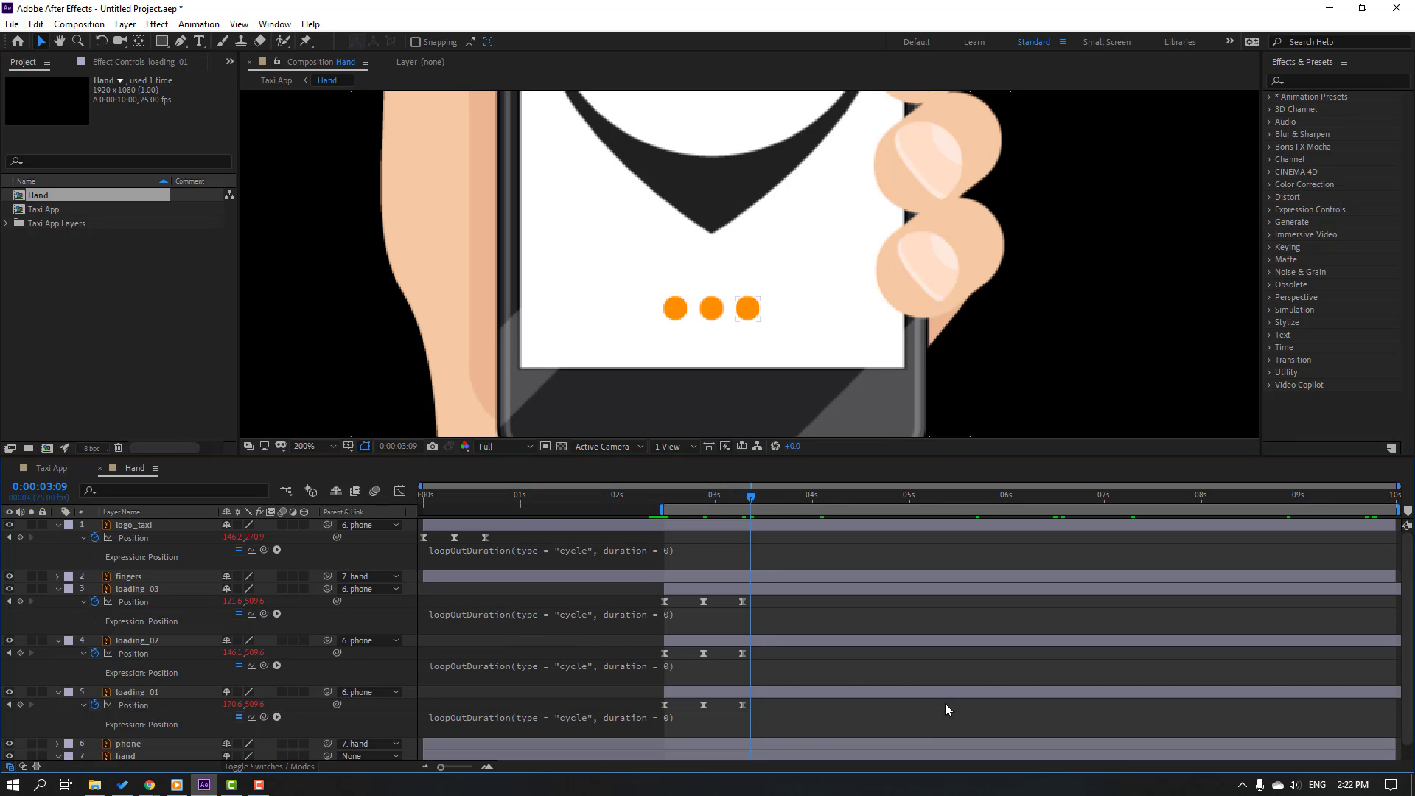
pyautogui.press('space')
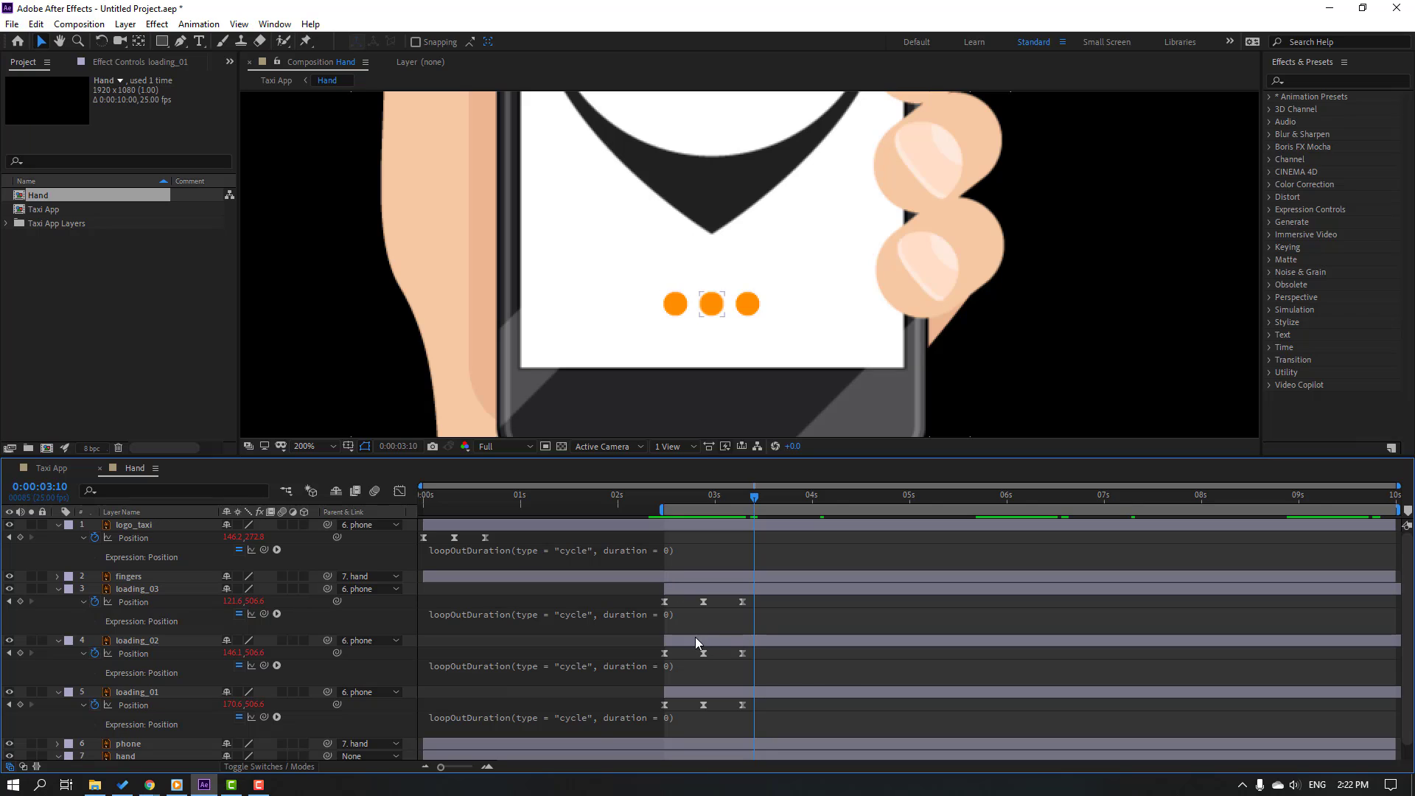
# Step: Stagger the loading dots by shifting loading_02 slightly later than loading_03 and loading_01 later still, and preview the offset
pyautogui.click(695, 640)
pyautogui.moveTo(679, 644); pyautogui.dragTo(715, 645)
pyautogui.moveTo(695, 699); pyautogui.dragTo(740, 693)
pyautogui.press('space')
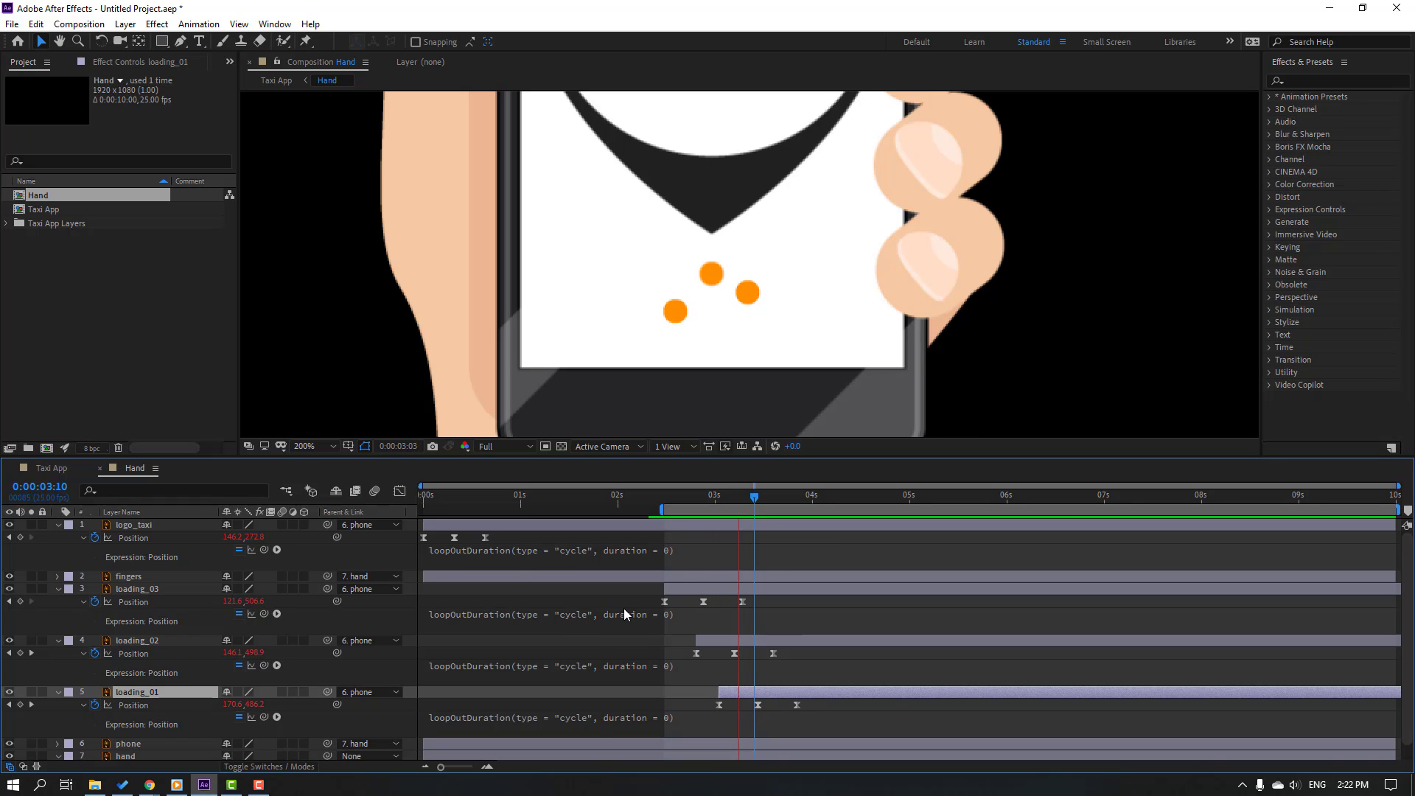
pyautogui.press('space')
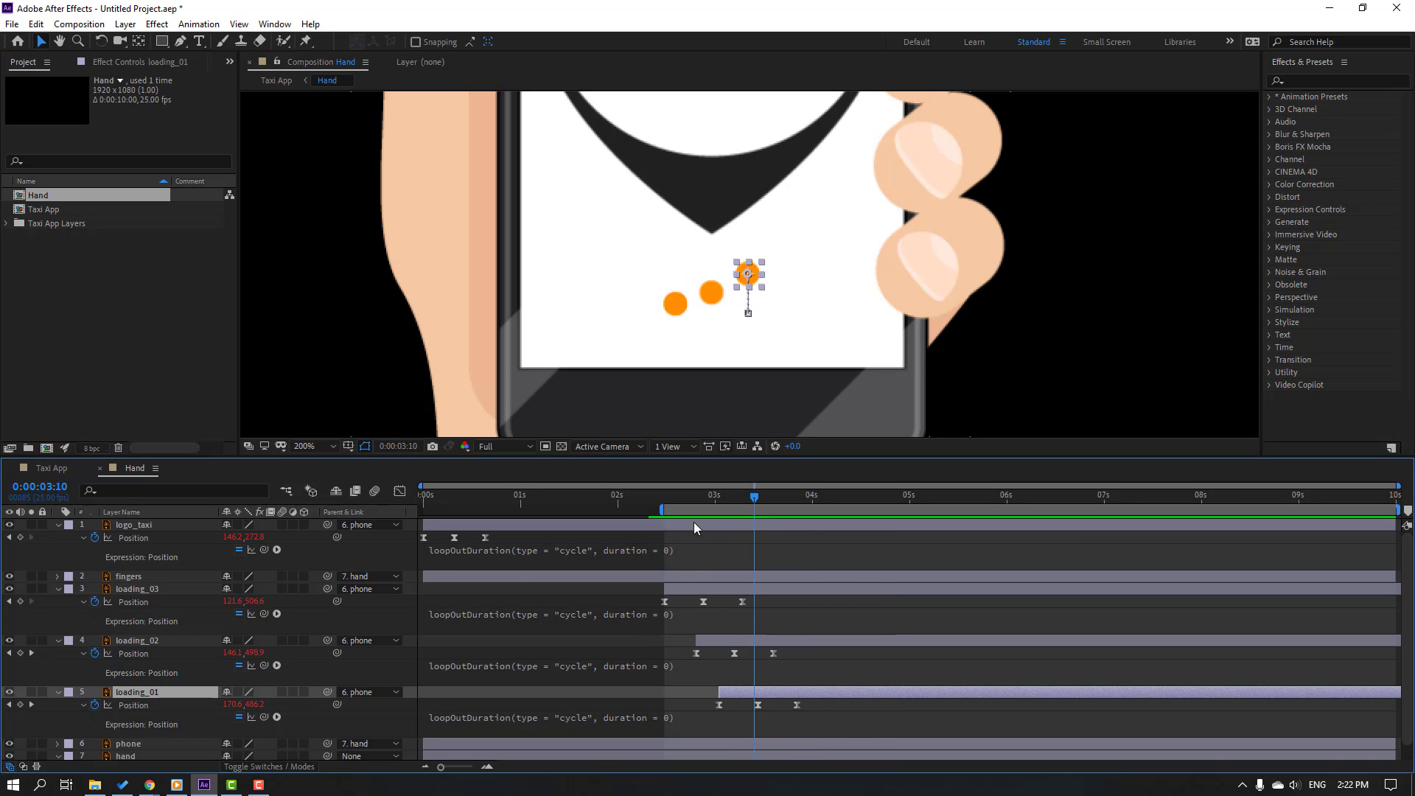
# Step: Move the three loading layers together so loading_03 starts at 0:00:00:00, keeping their stagger, and preview the dots
pyautogui.click(60, 604)
pyautogui.keyDown('shift'); pyautogui.click(728, 602); pyautogui.keyUp('shift')
pyautogui.keyDown('shift'); pyautogui.click(750, 611); pyautogui.keyUp('shift')
pyautogui.moveTo(691, 588); pyautogui.dragTo(450, 585)
pyautogui.scroll(-3, 587, 367)
pyautogui.scroll(2, 585, 365)
pyautogui.press('space')
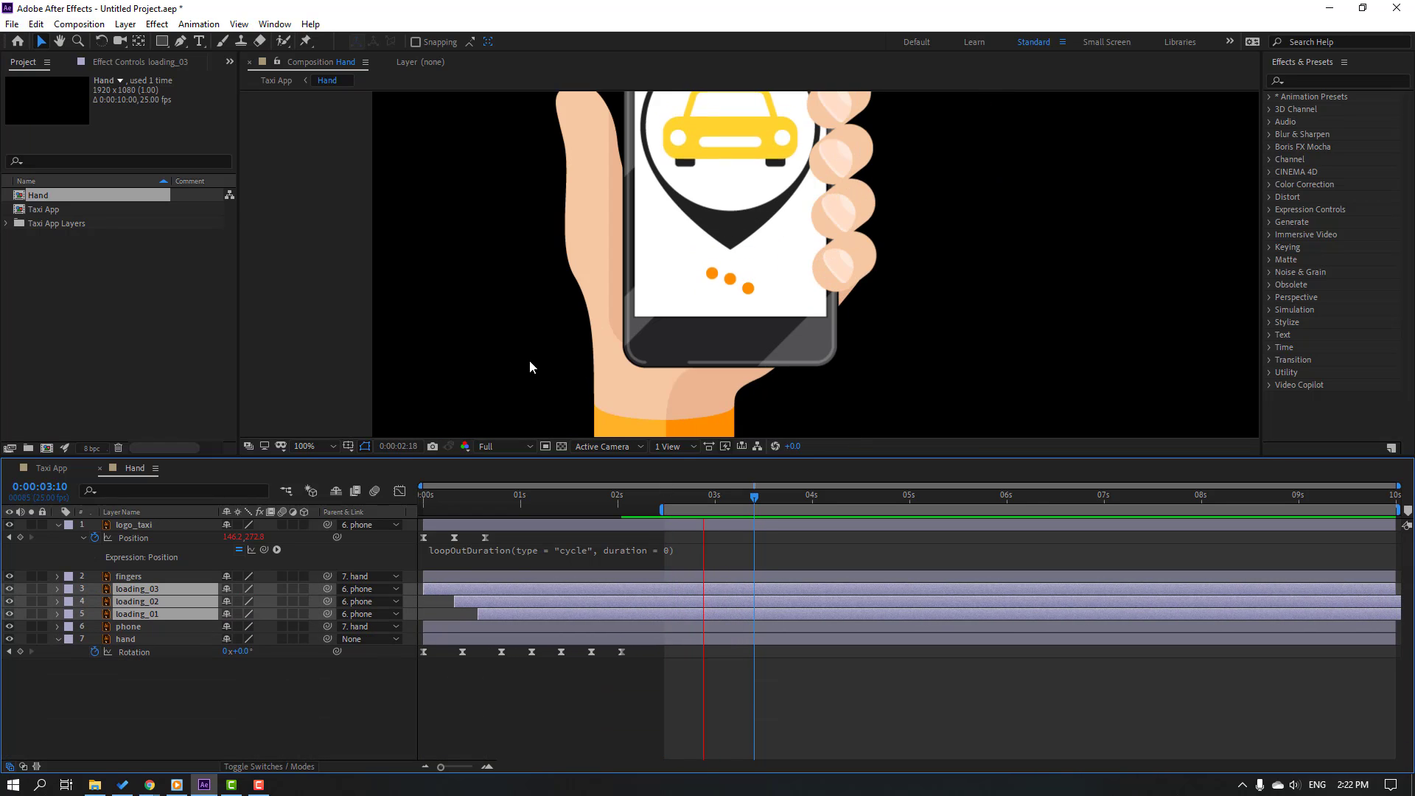
pyautogui.scroll(-2, 529, 359)
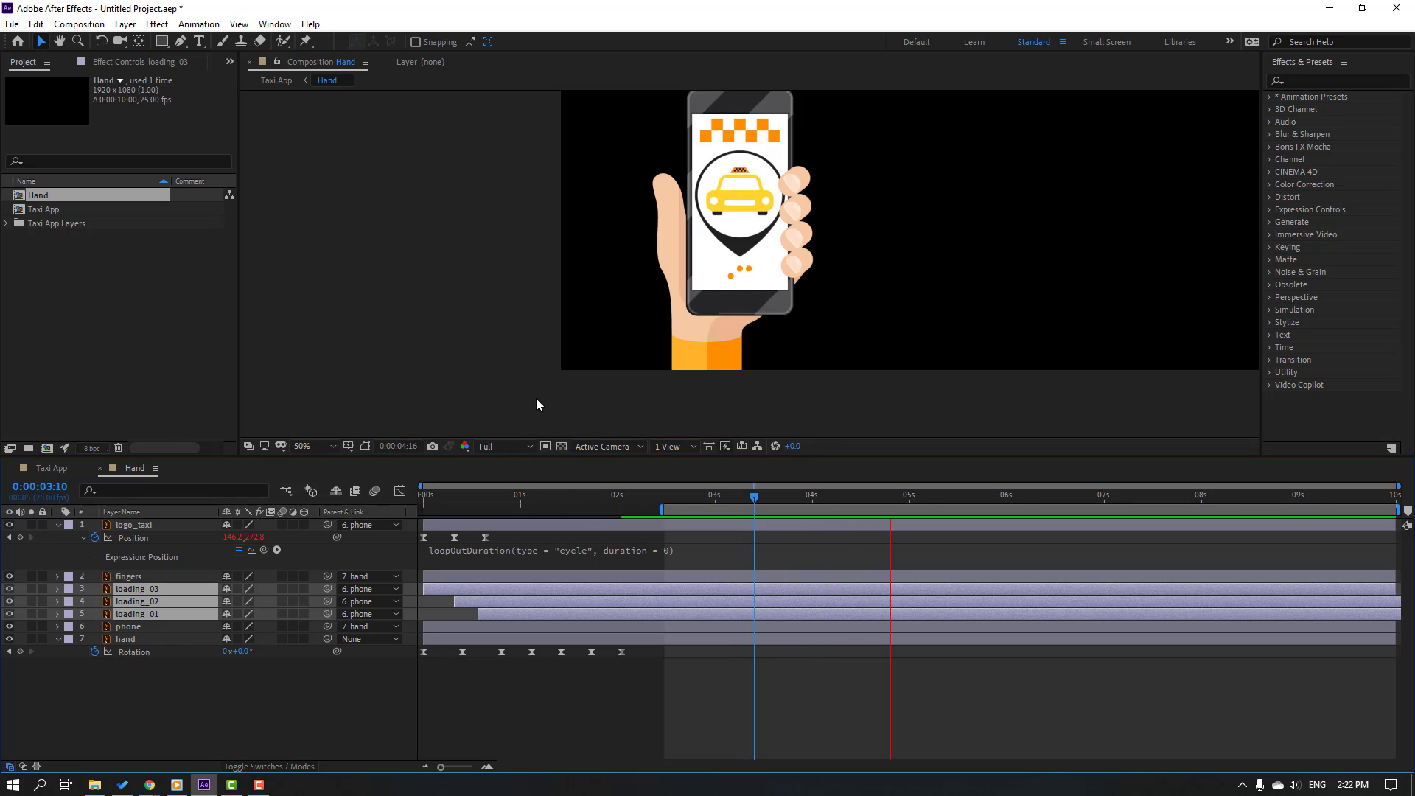
pyautogui.press('space')
# Step: Extend the work area's start back to 0:00:00:00 and preview the Hand composition with the whole frame fitted in view
pyautogui.moveTo(661, 509); pyautogui.dragTo(420, 509)
pyautogui.click(328, 446)
pyautogui.click(328, 471)
pyautogui.press('space')
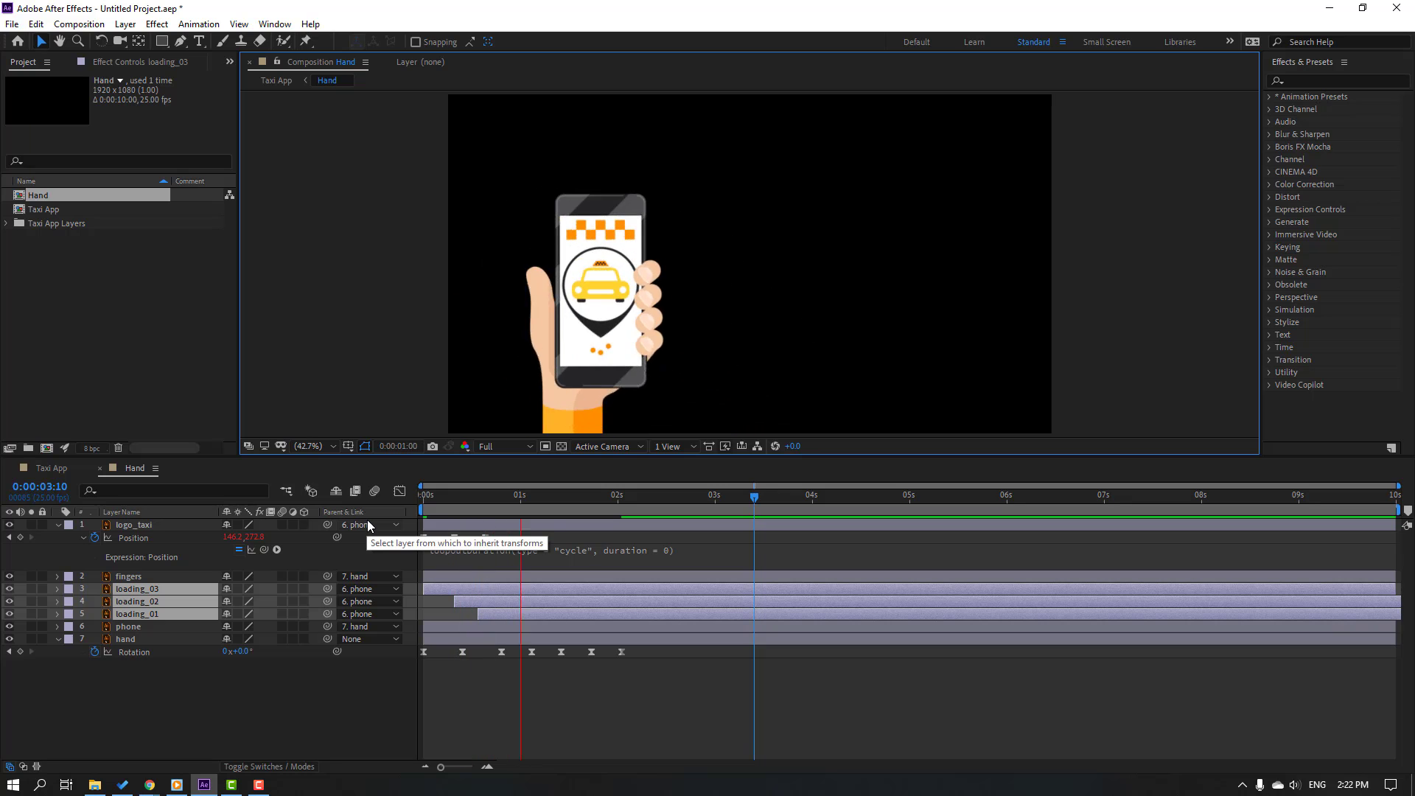
pyautogui.click(247, 479)
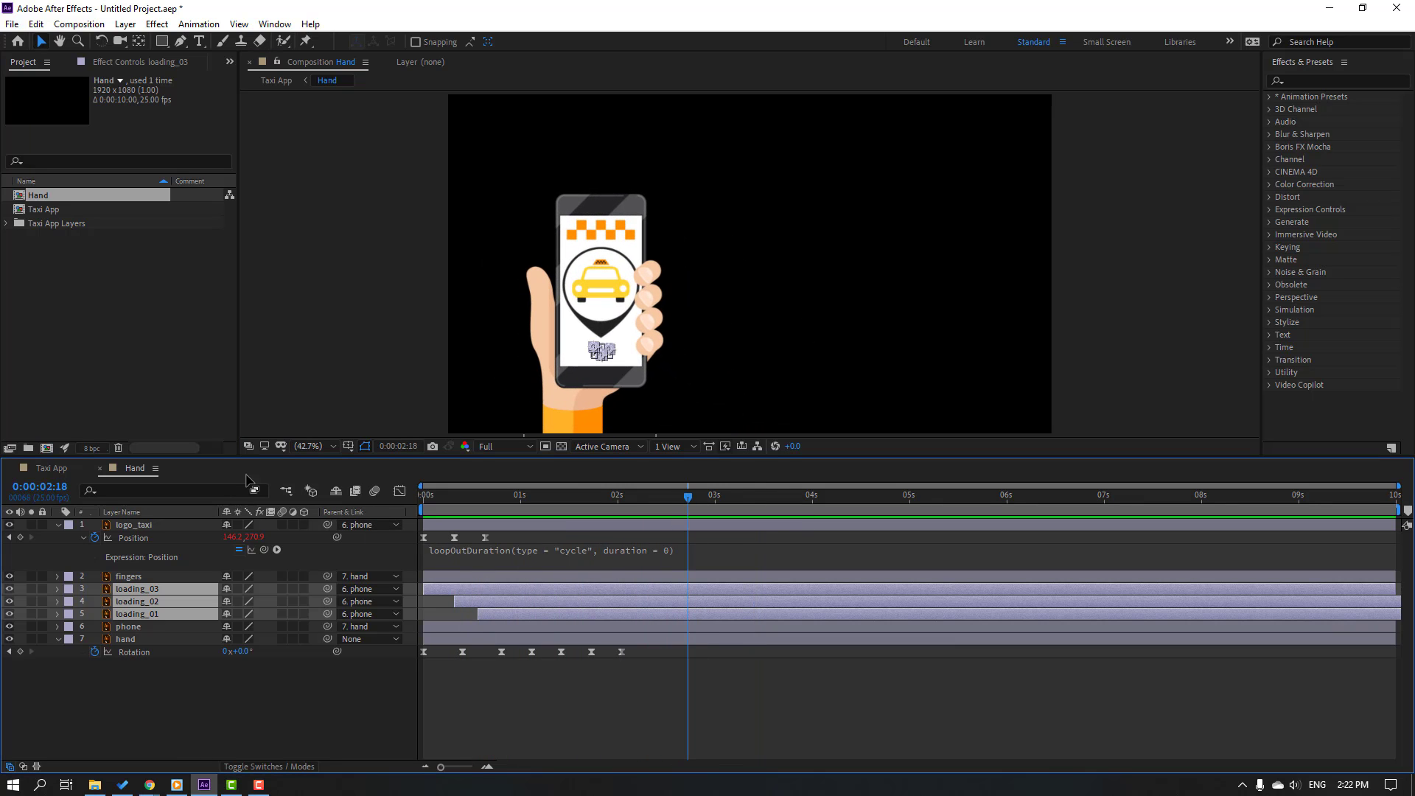
# Step: Return to the Taxi App composition and draw a rectangular mask on the asphalt layer enclosing the whole road
pyautogui.click(100, 469)
pyautogui.press('space')
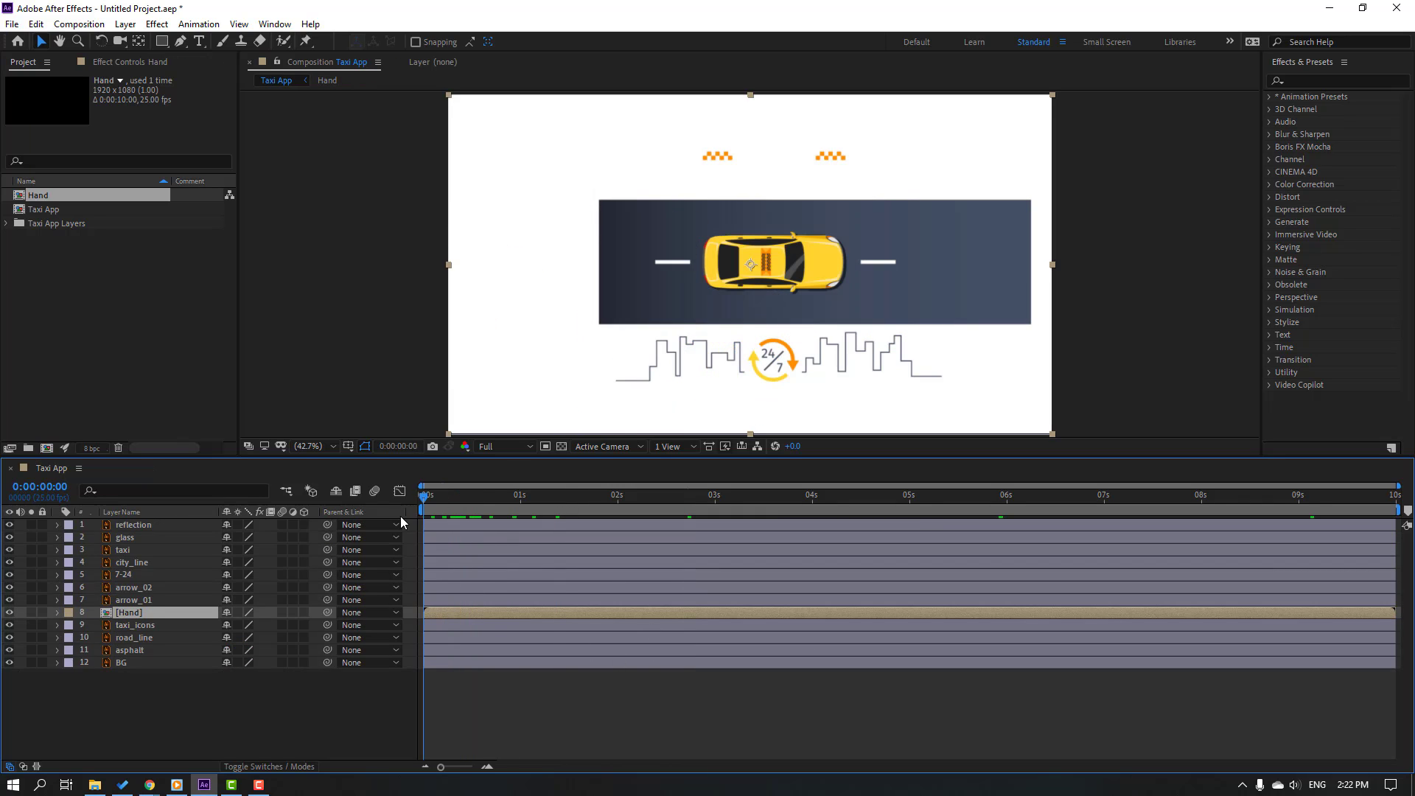
pyautogui.click(154, 696)
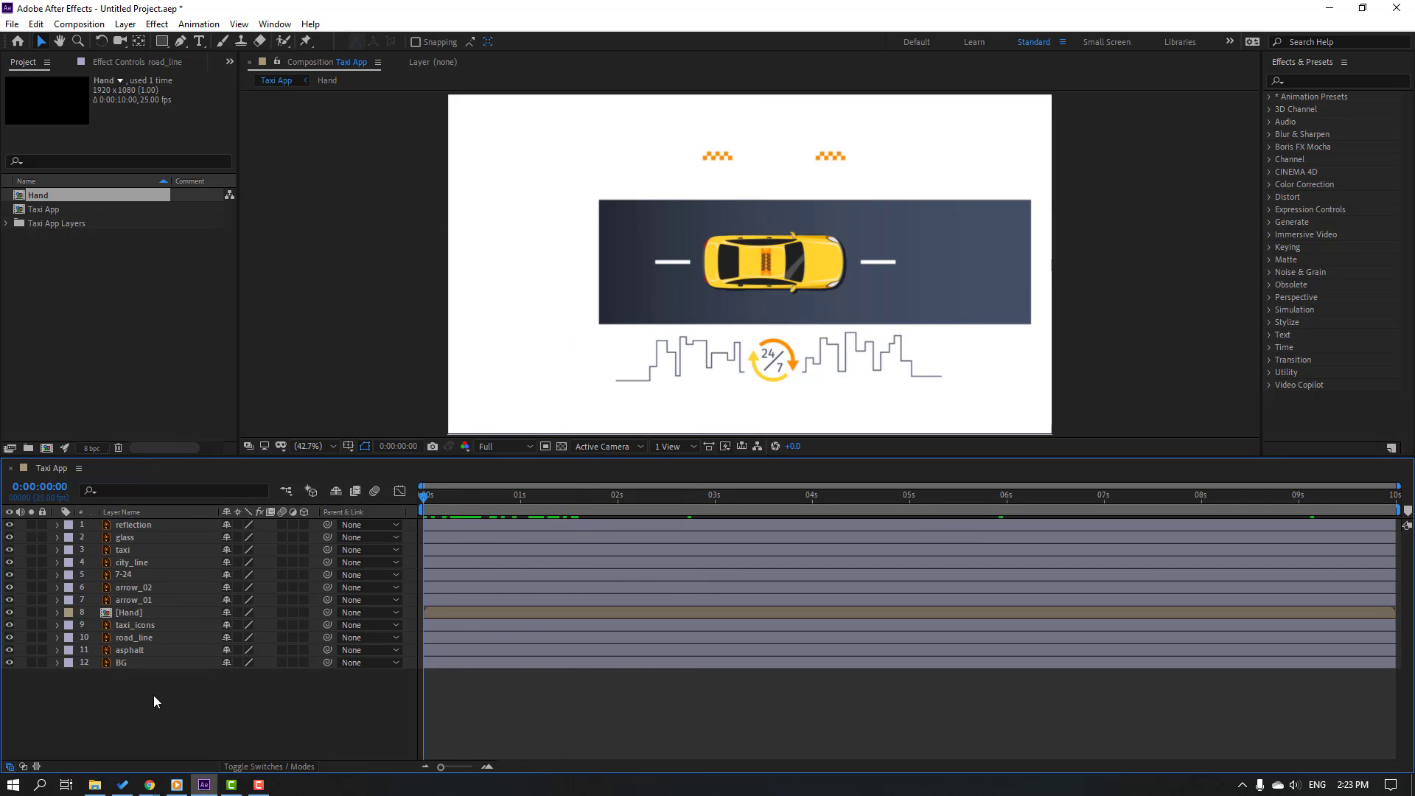
pyautogui.click(131, 652)
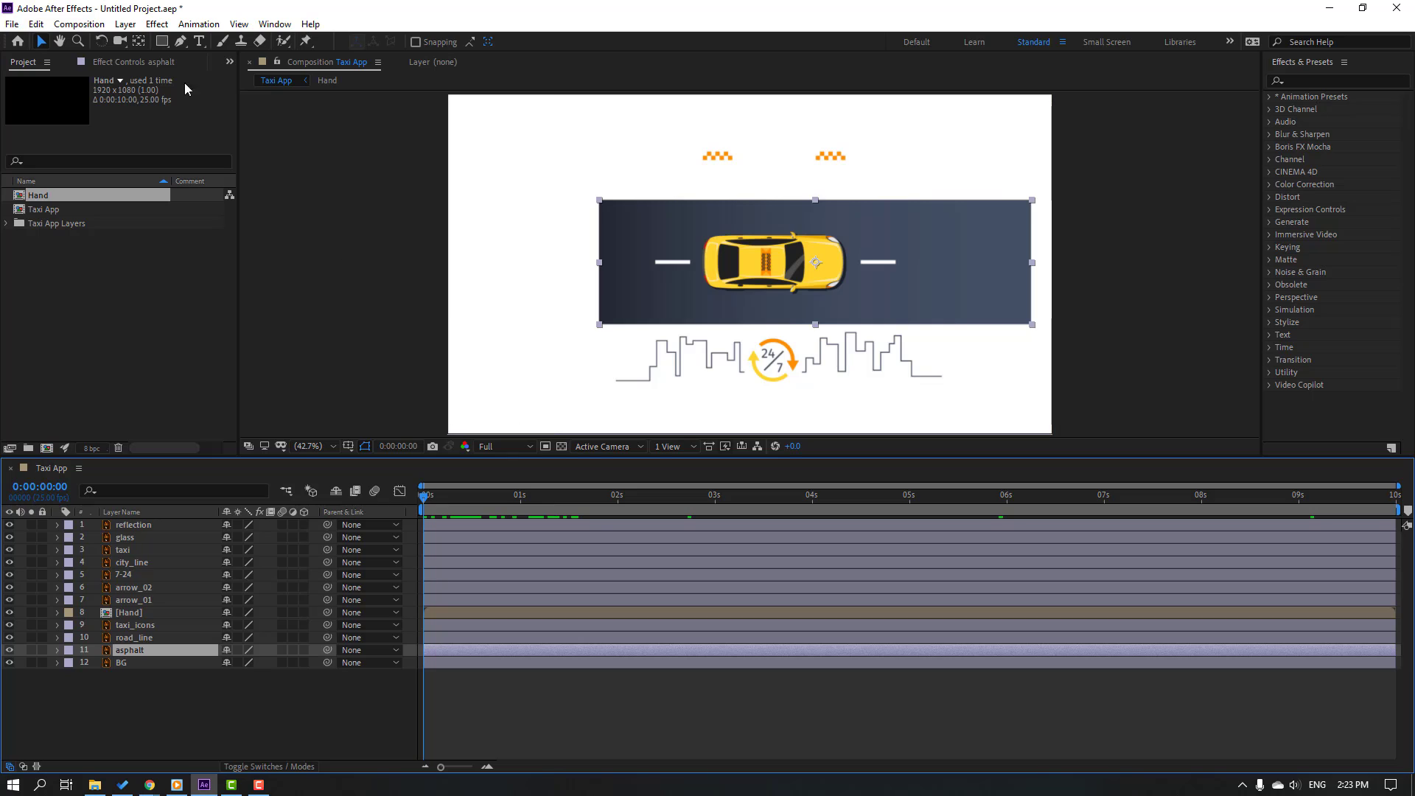
pyautogui.moveTo(163, 50); pyautogui.dragTo(221, 46)
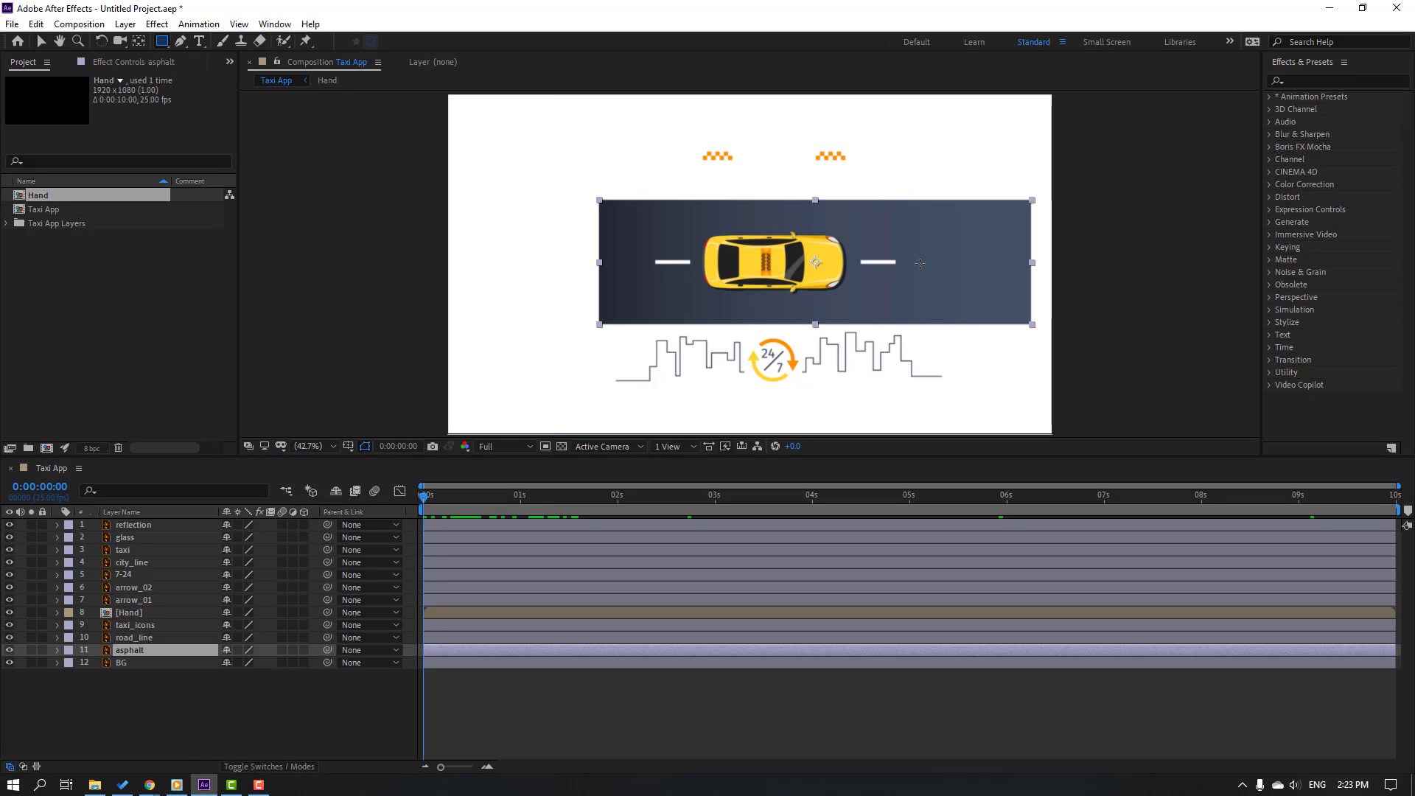
pyautogui.moveTo(1089, 179); pyautogui.dragTo(595, 376)
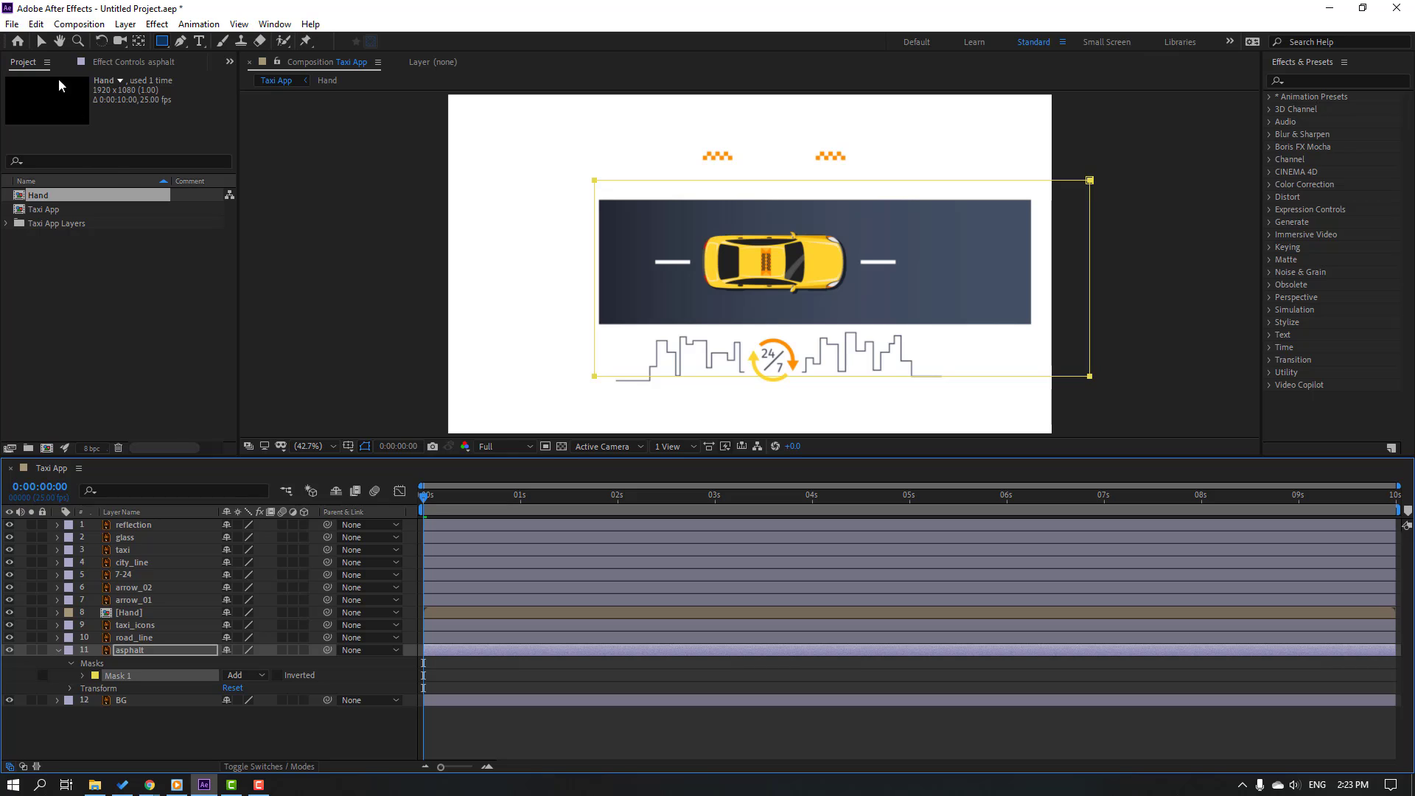
# Step: Shift the asphalt mask left until it hides the road and add a Mask Path keyframe at 0:00:01:08
pyautogui.click(42, 42)
pyautogui.moveTo(1092, 384); pyautogui.dragTo(592, 376)
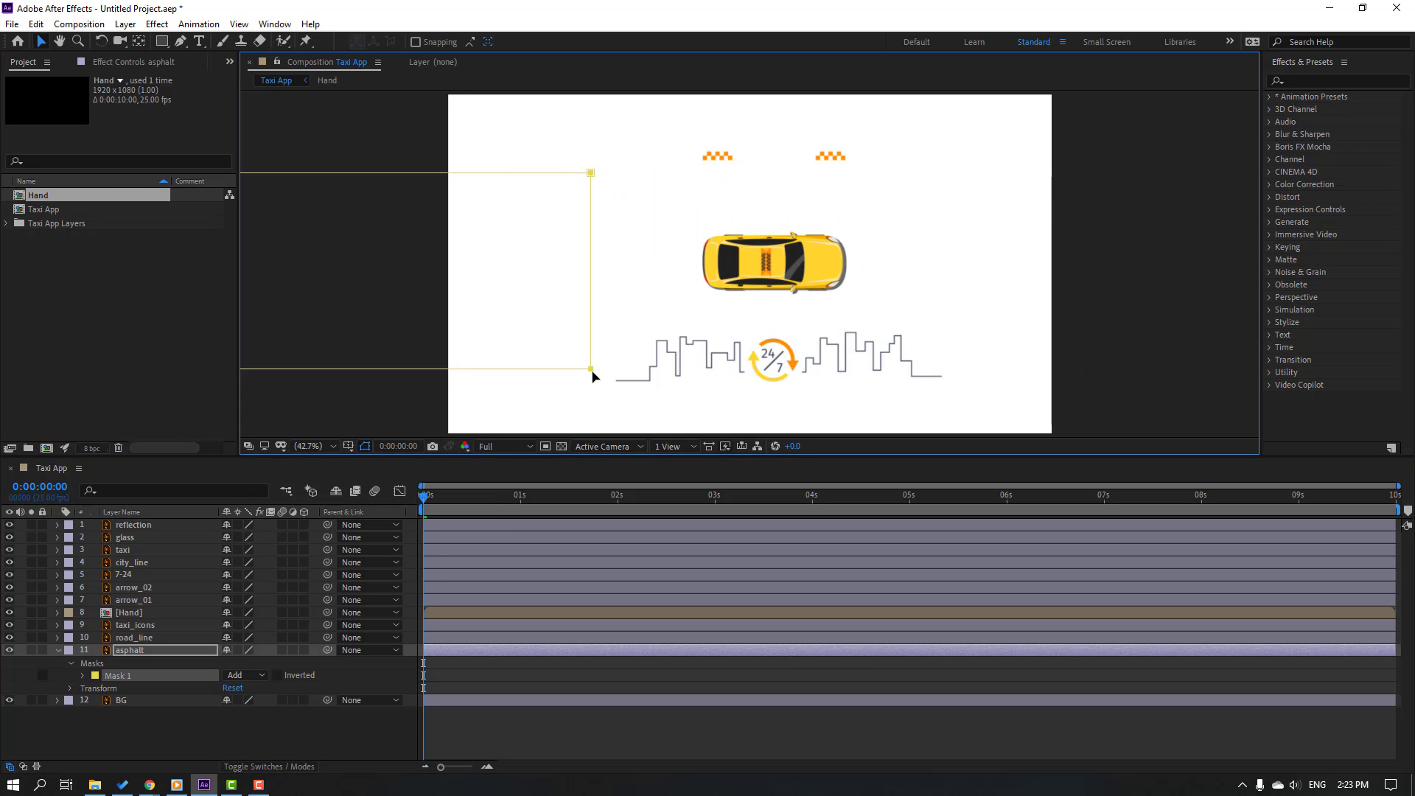
pyautogui.click(82, 675)
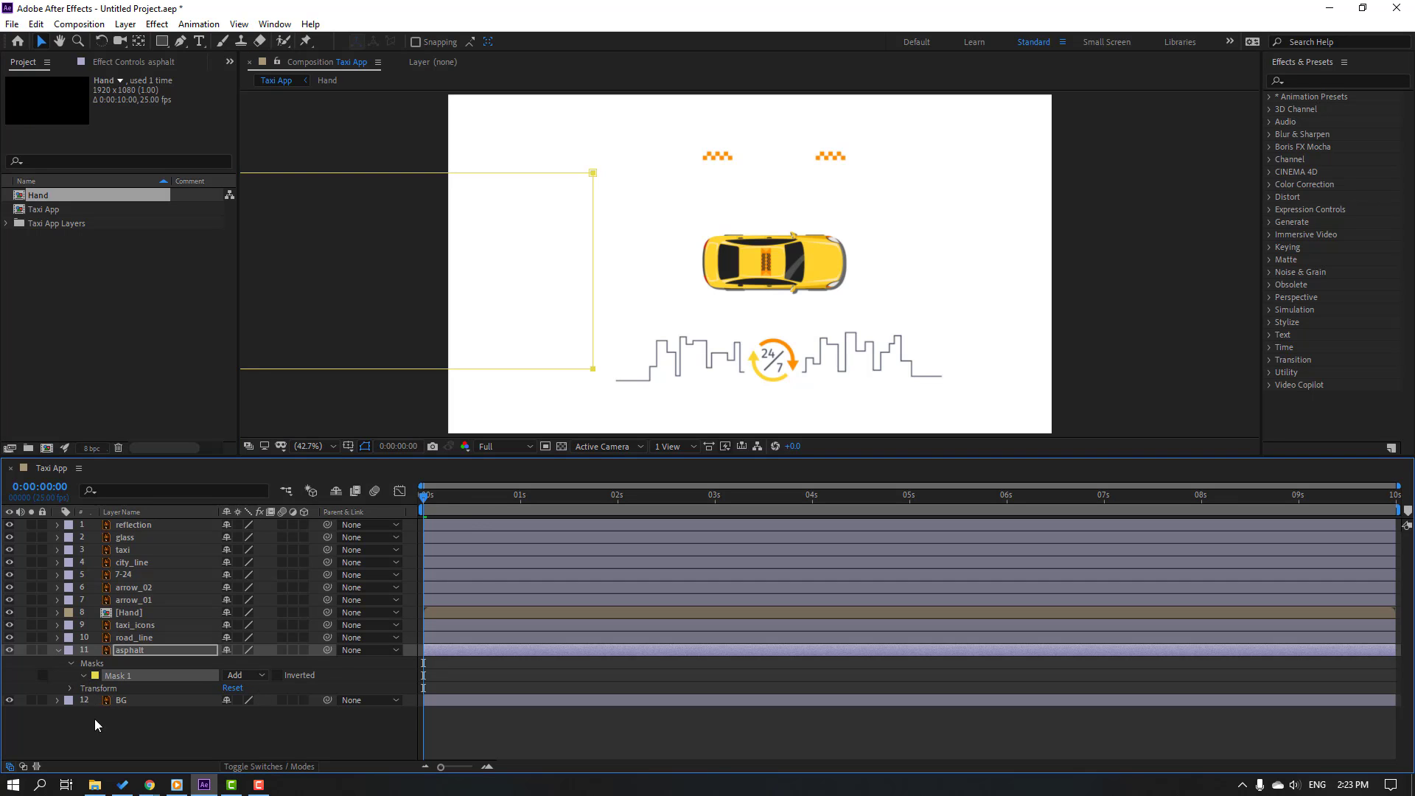
pyautogui.moveTo(440, 501); pyautogui.dragTo(554, 505)
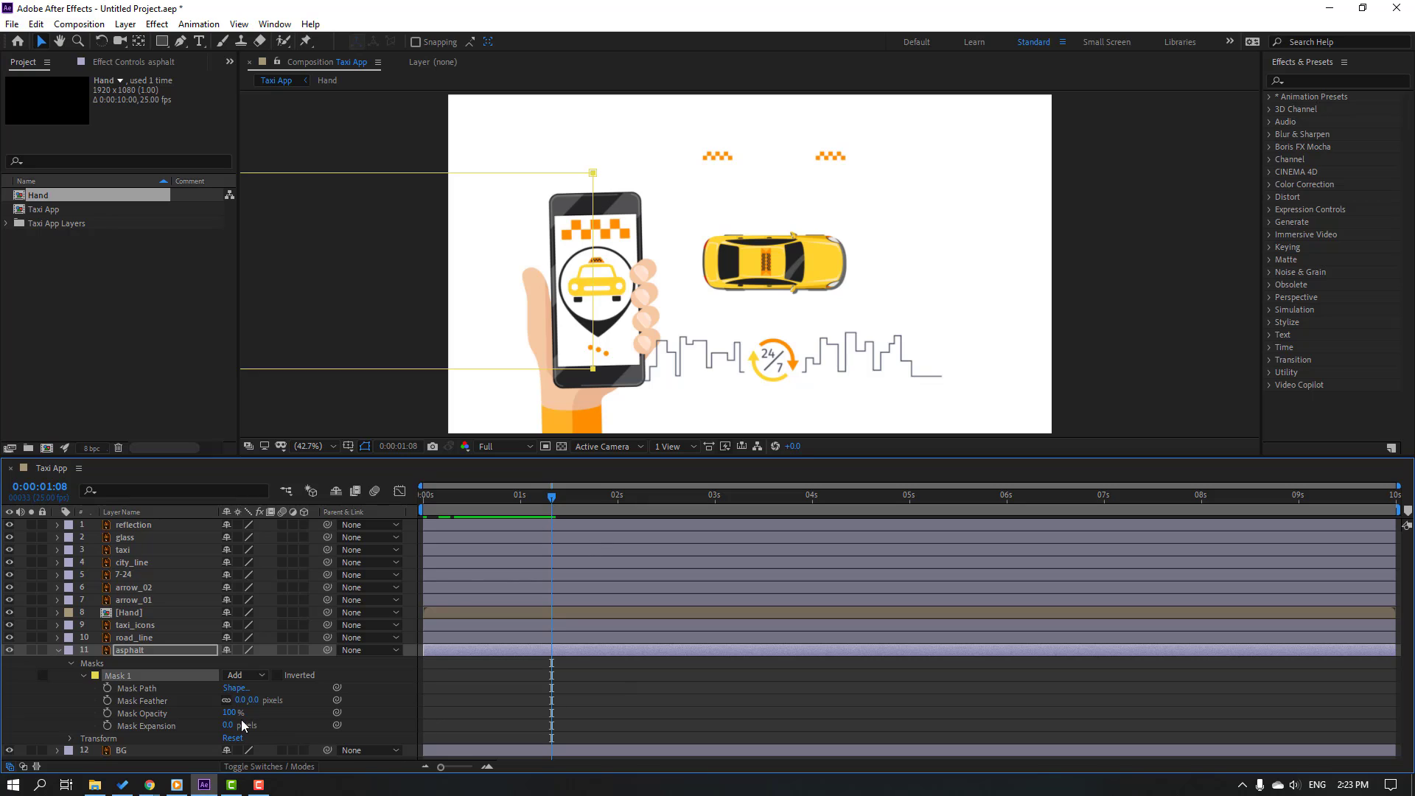
pyautogui.click(107, 688)
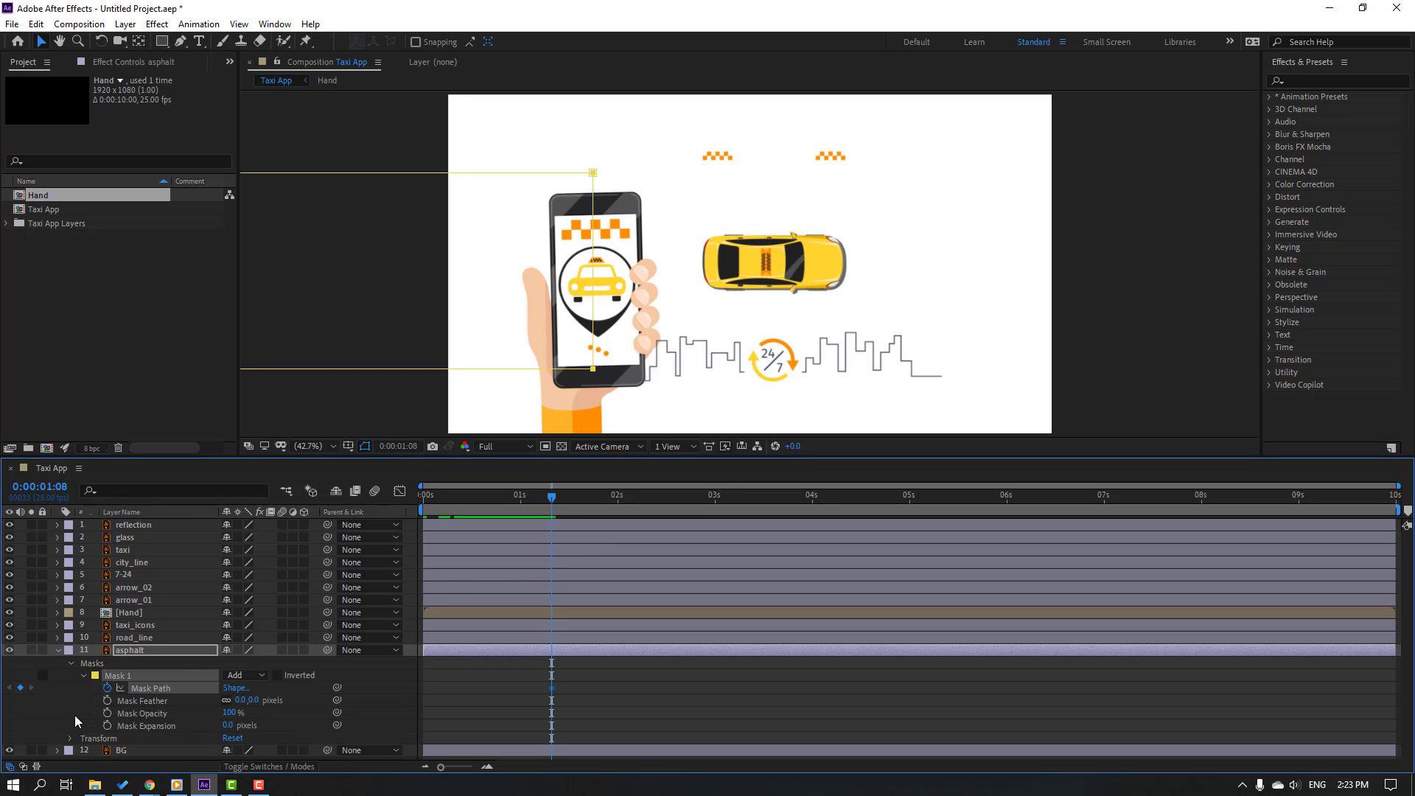
# Step: At 0:00:02:05, move the mask back over the whole road and apply Easy Ease to both Mask Path keyframes
pyautogui.moveTo(568, 507); pyautogui.dragTo(637, 507)
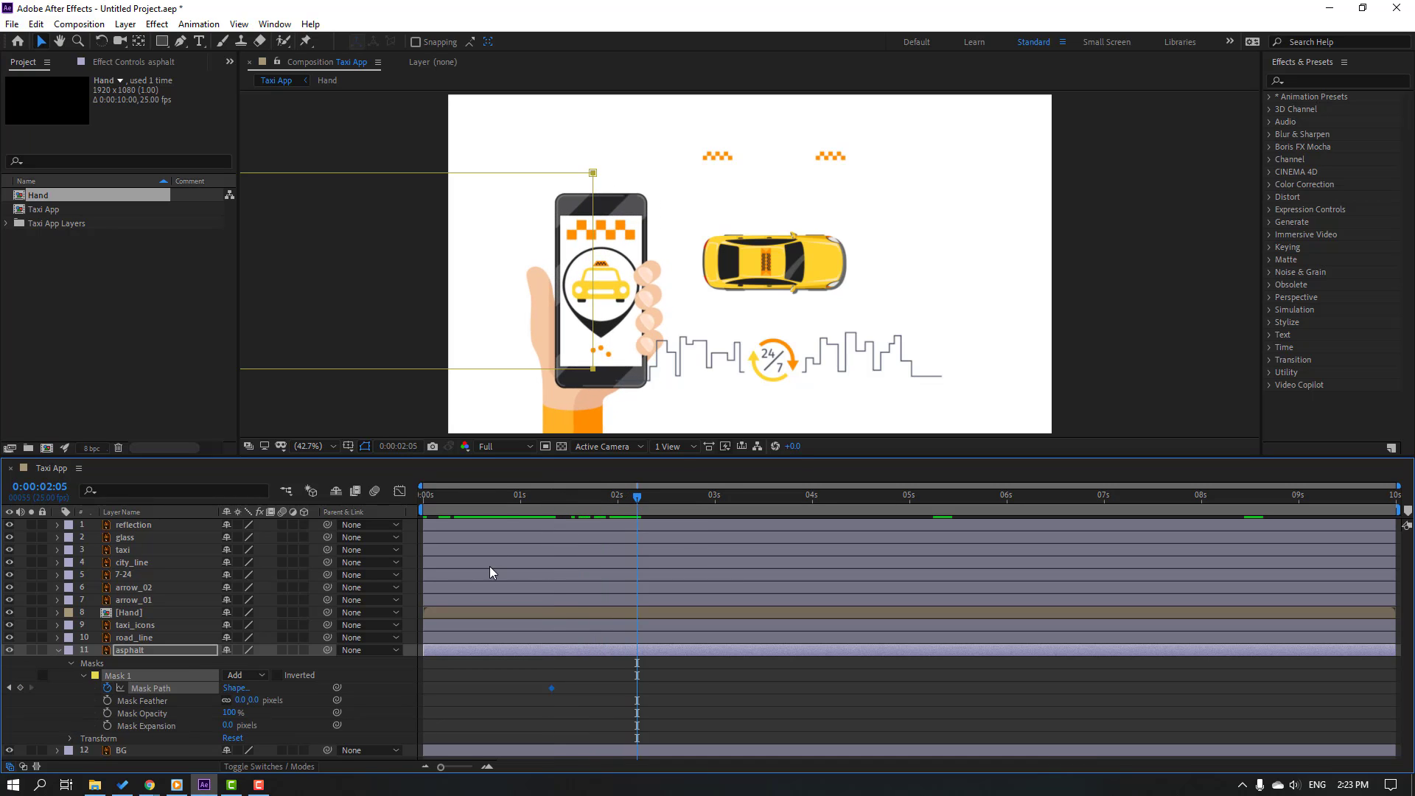
pyautogui.moveTo(594, 375); pyautogui.dragTo(1059, 375)
pyautogui.moveTo(713, 673); pyautogui.dragTo(549, 697)
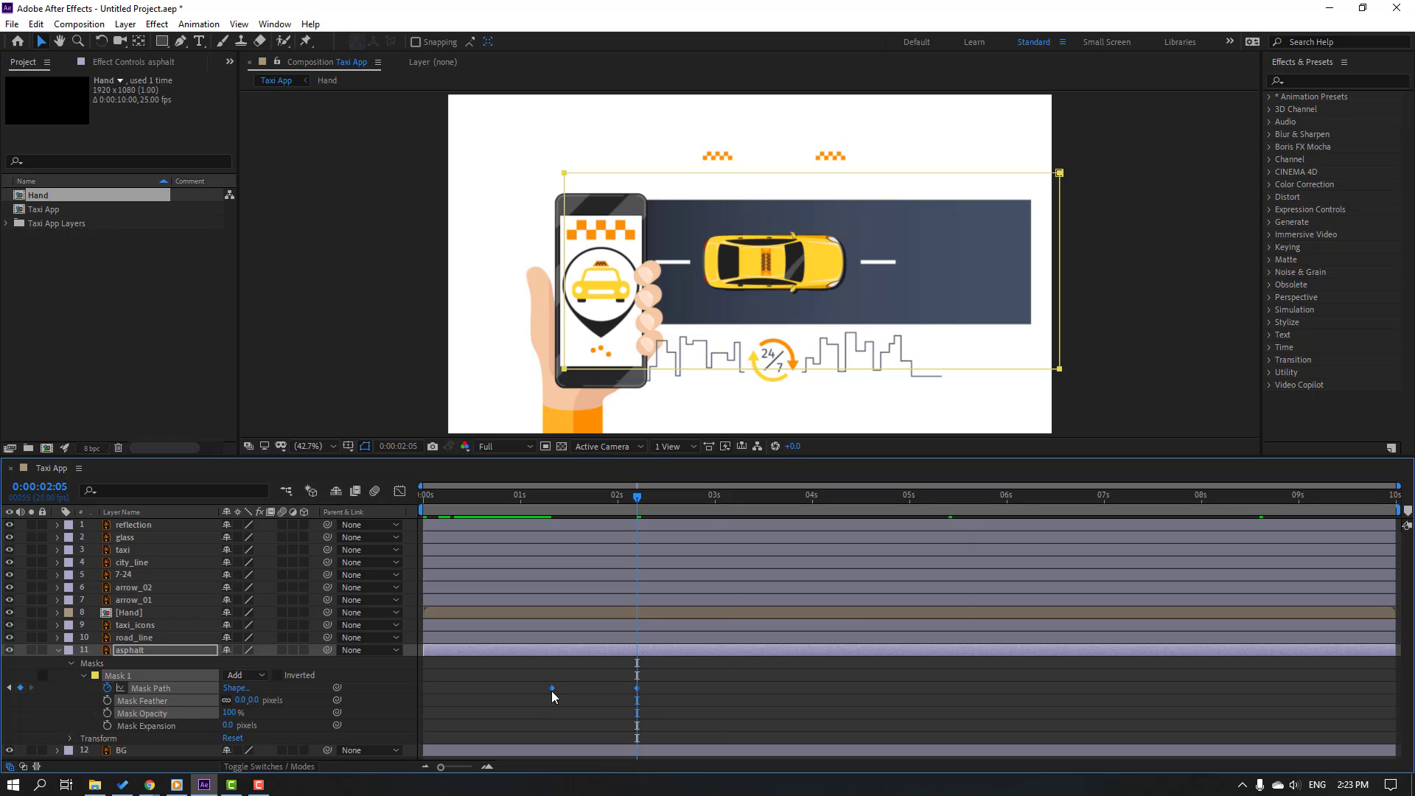
pyautogui.rightClick(551, 697)
pyautogui.moveTo(663, 758)
pyautogui.click(807, 587)
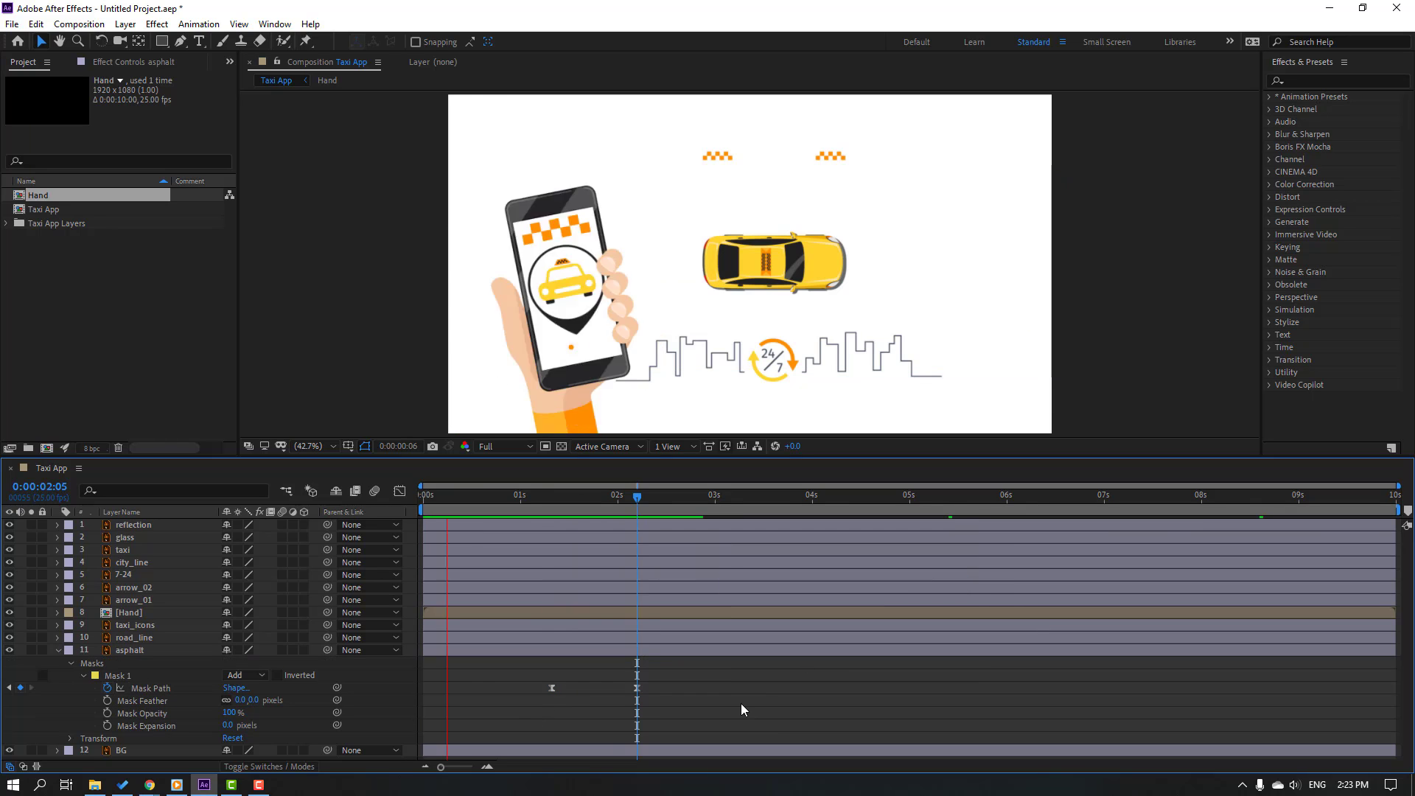
# Step: Reshape the Mask Path speed curve so the road reveal starts quickly and slows toward its end, and preview it
pyautogui.moveTo(685, 677); pyautogui.dragTo(522, 695)
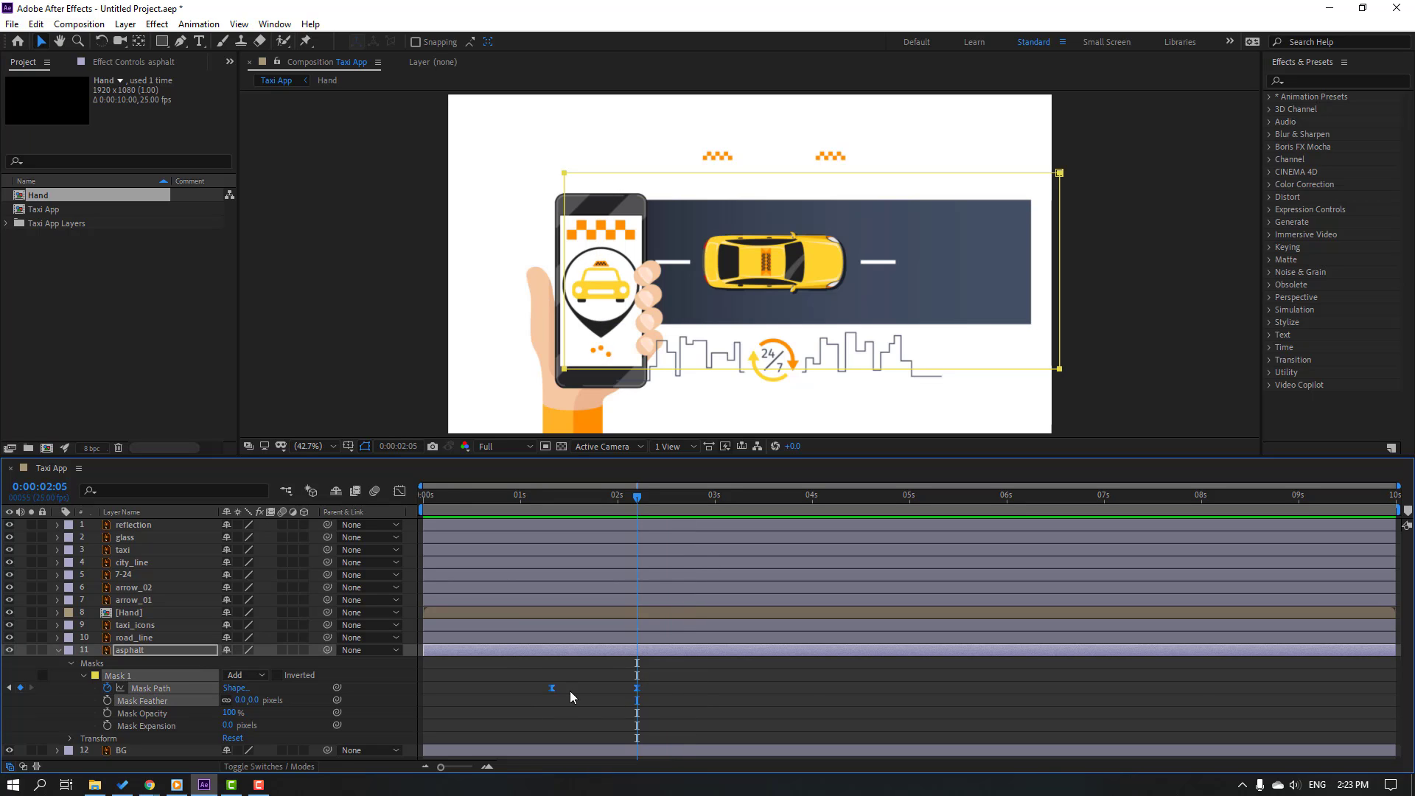
pyautogui.click(399, 490)
pyautogui.moveTo(631, 724); pyautogui.dragTo(573, 723)
pyautogui.press('space')
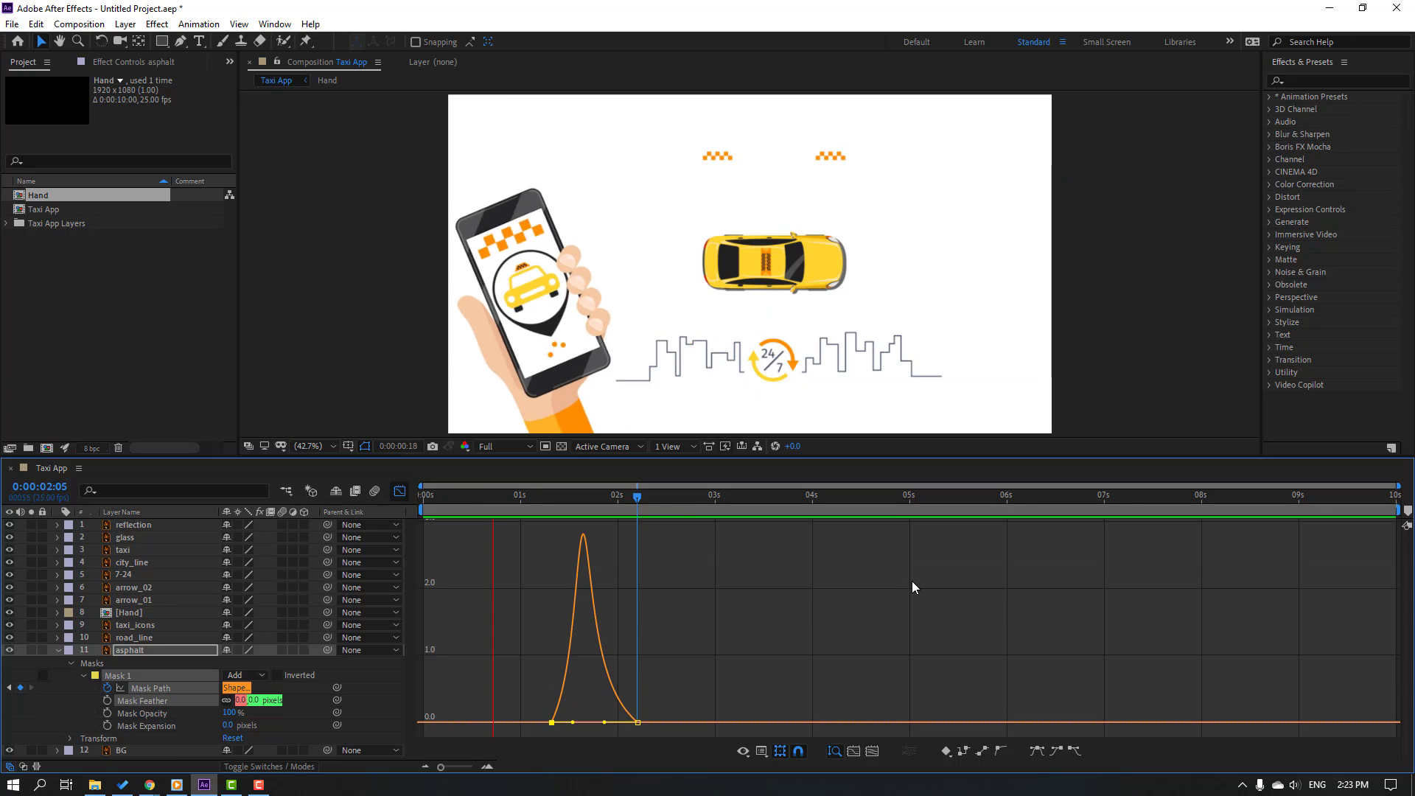
pyautogui.click(398, 493)
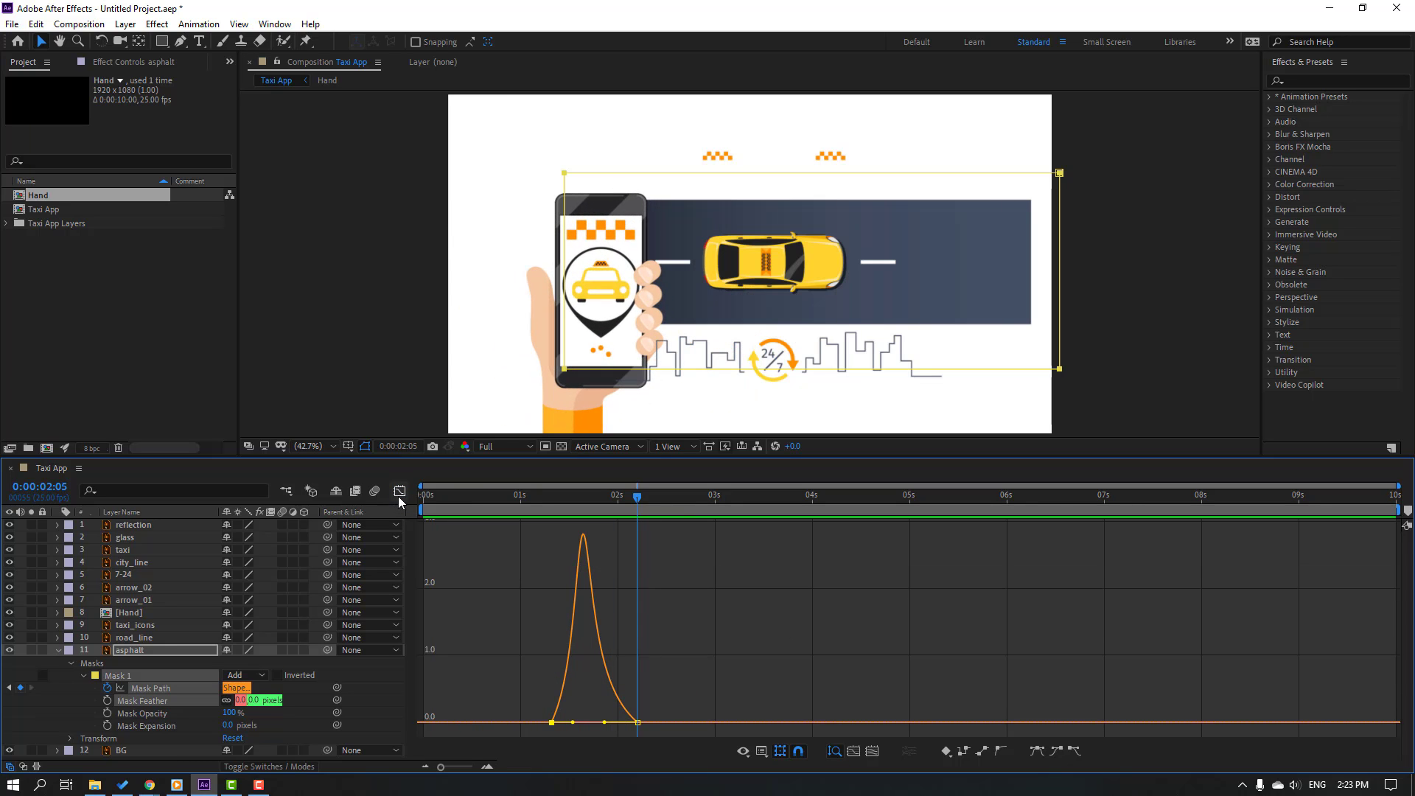
pyautogui.click(399, 491)
# Step: Slow the road reveal by moving the second Mask Path keyframe to just before 0:00:03:00, and preview the result
pyautogui.moveTo(660, 708); pyautogui.dragTo(708, 688)
pyautogui.press('space')
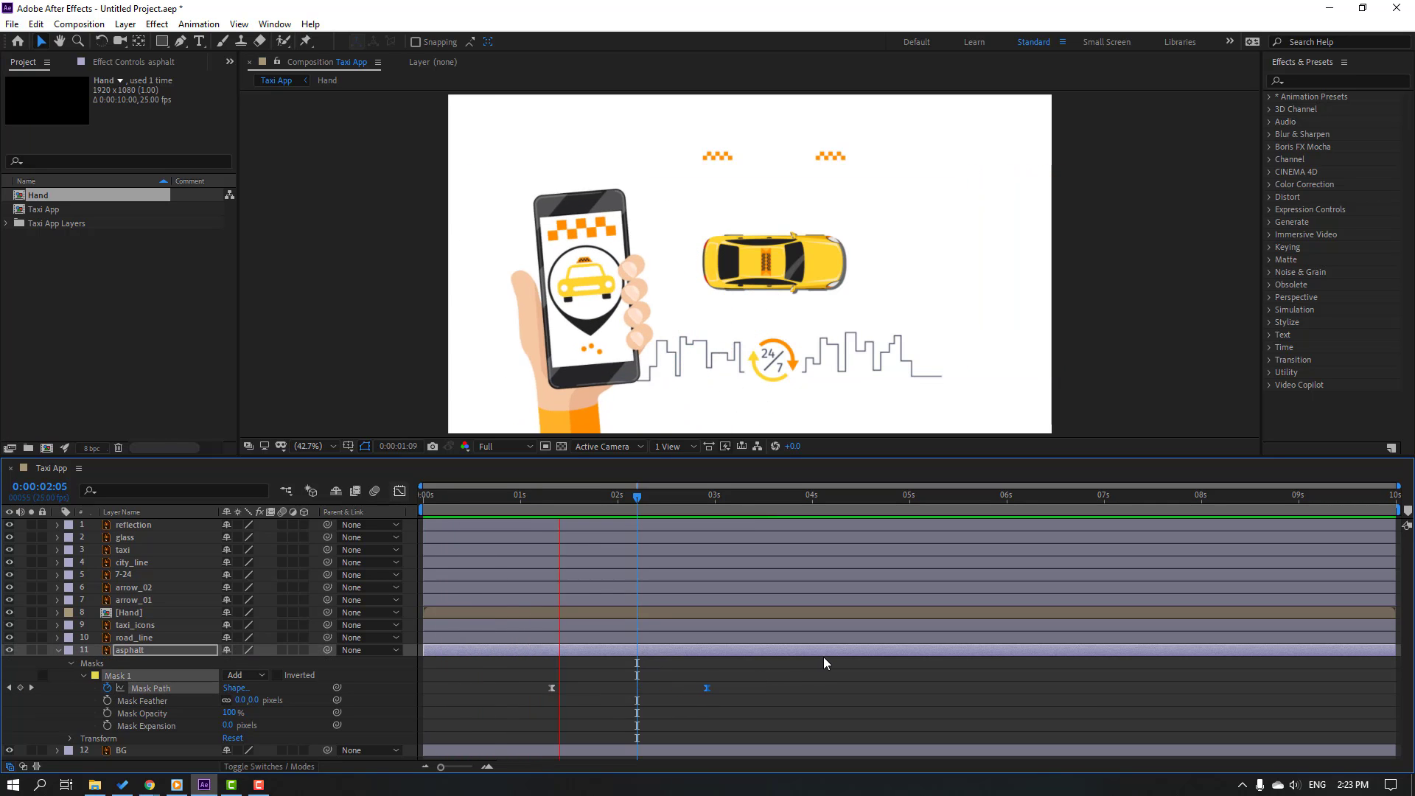
pyautogui.press('space')
pyautogui.click(57, 649)
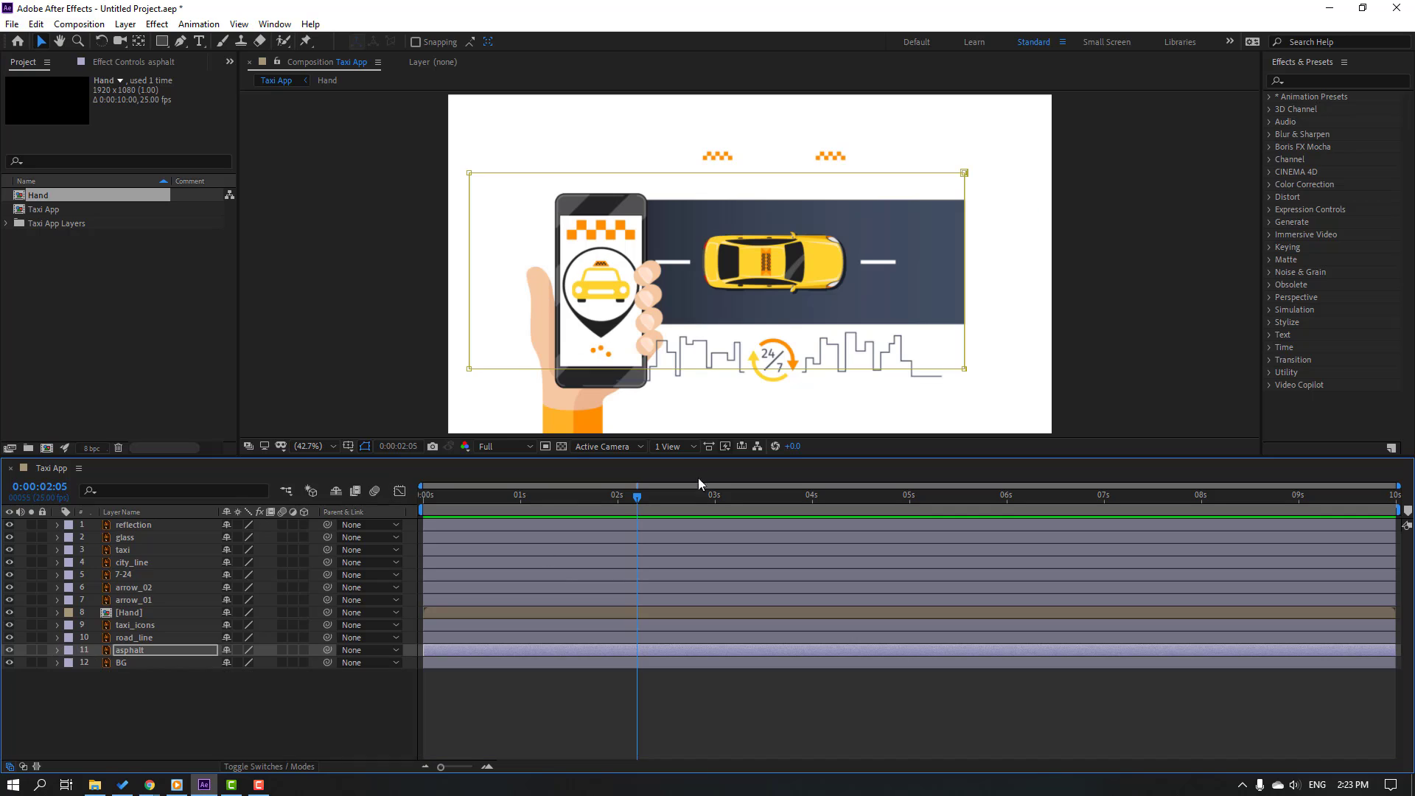
# Step: Pre-compose the reflection and glass layers into a new composition named Reflection, with the playhead at 0:00:02:10
pyautogui.moveTo(558, 498); pyautogui.dragTo(656, 498)
pyautogui.click(85, 718)
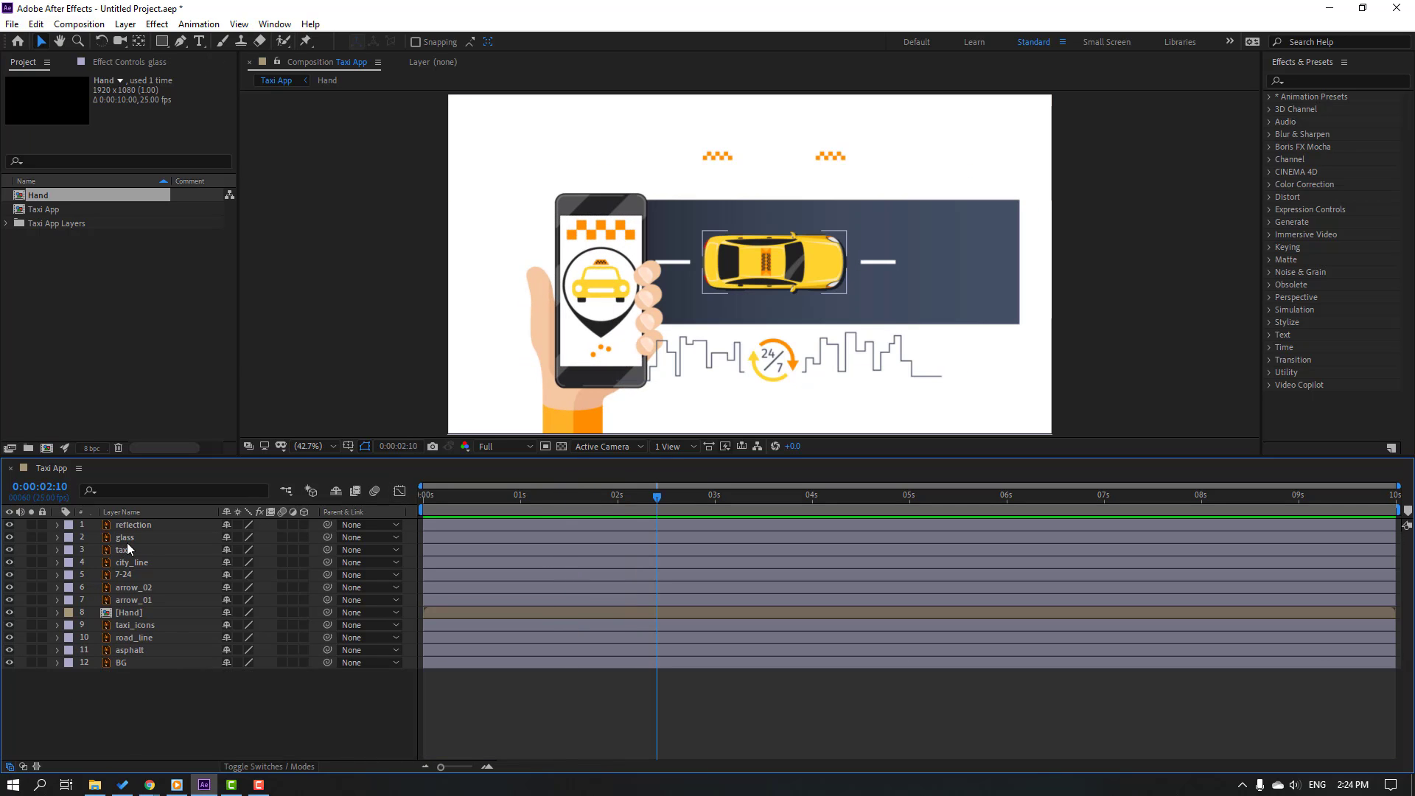
pyautogui.click(199, 538)
pyautogui.keyDown('shift'); pyautogui.click(132, 525); pyautogui.keyUp('shift')
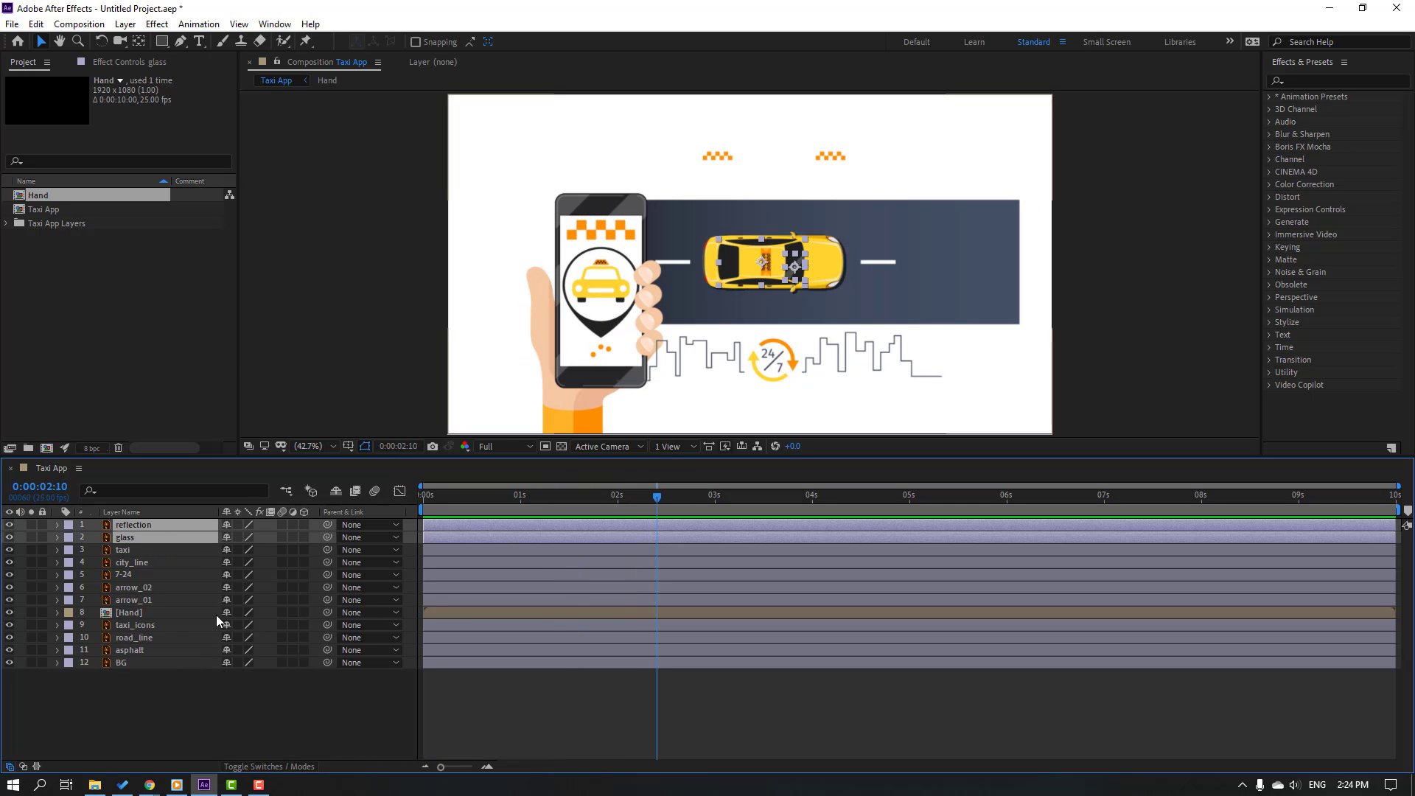
pyautogui.rightClick(130, 538)
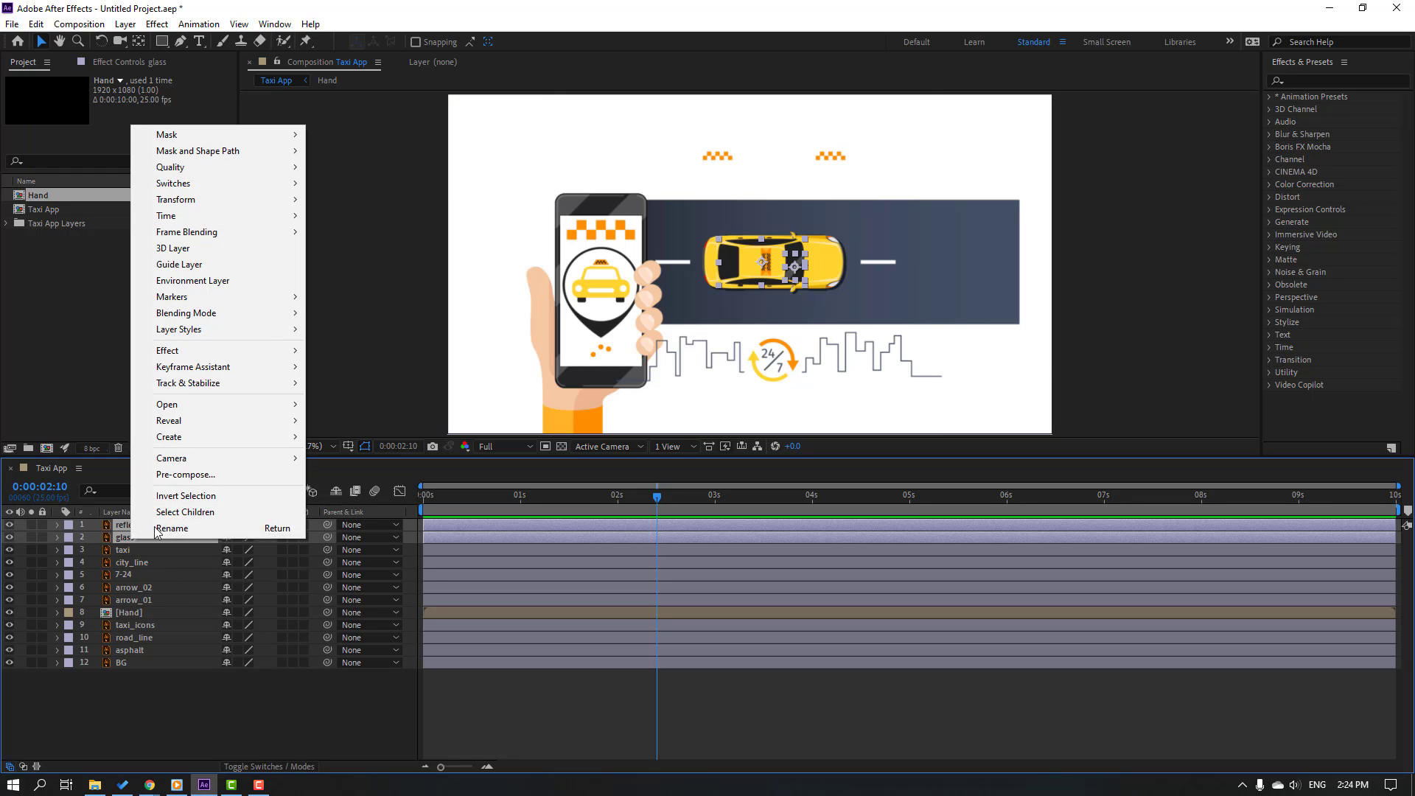
pyautogui.click(184, 479)
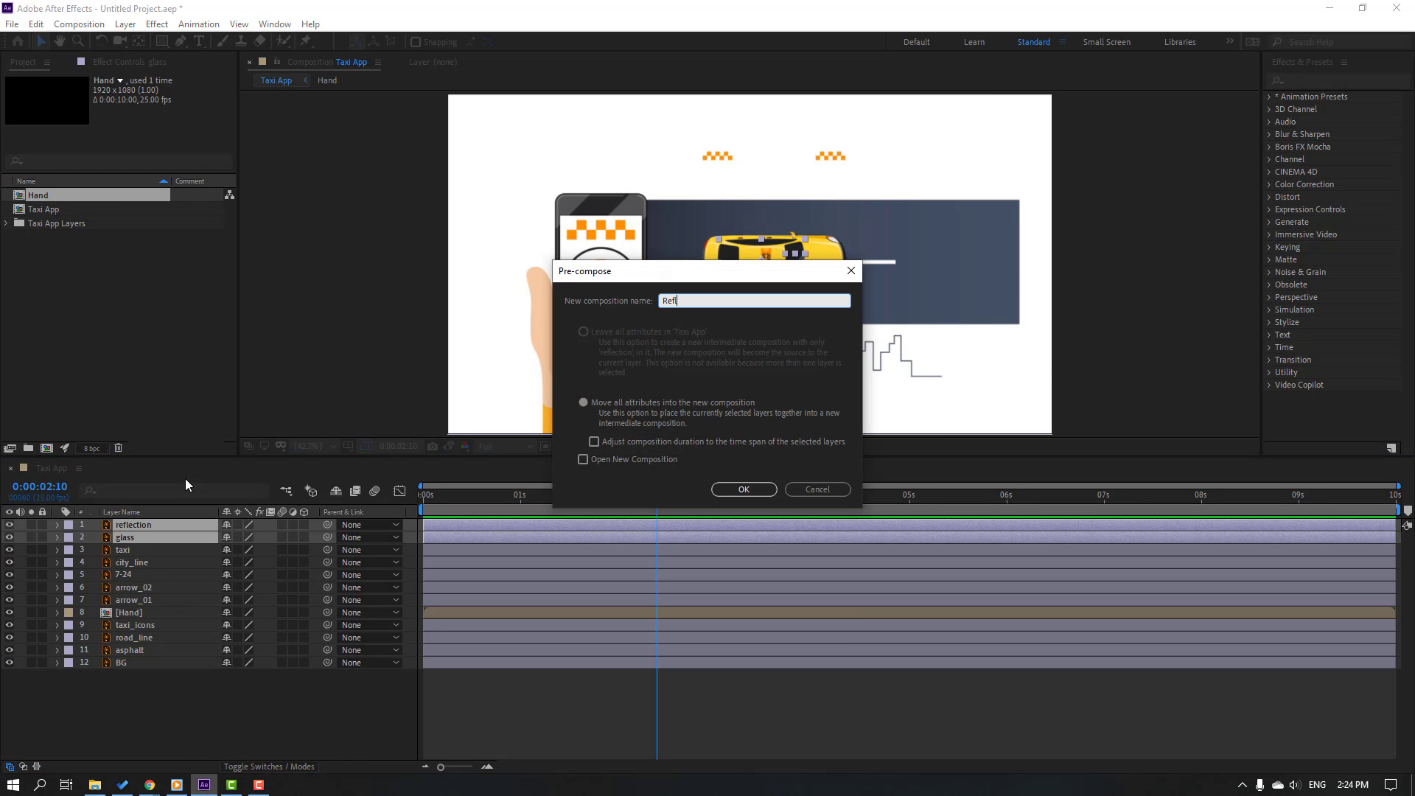
pyautogui.click(744, 489)
# Step: Parent the Reflection layer to the taxi layer and test the link by moving the car
pyautogui.moveTo(197, 536); pyautogui.dragTo(127, 540)
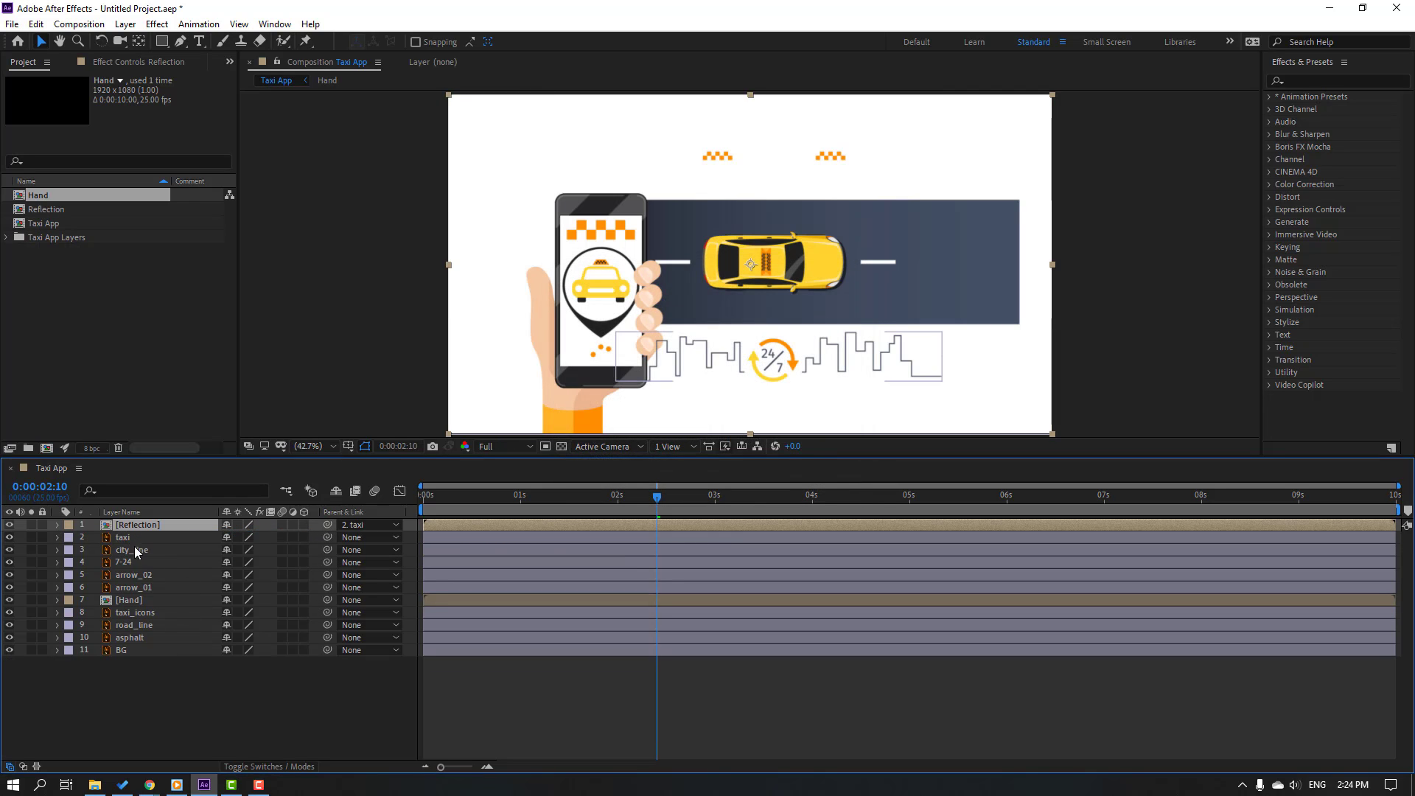
pyautogui.click(726, 269)
pyautogui.press('space')
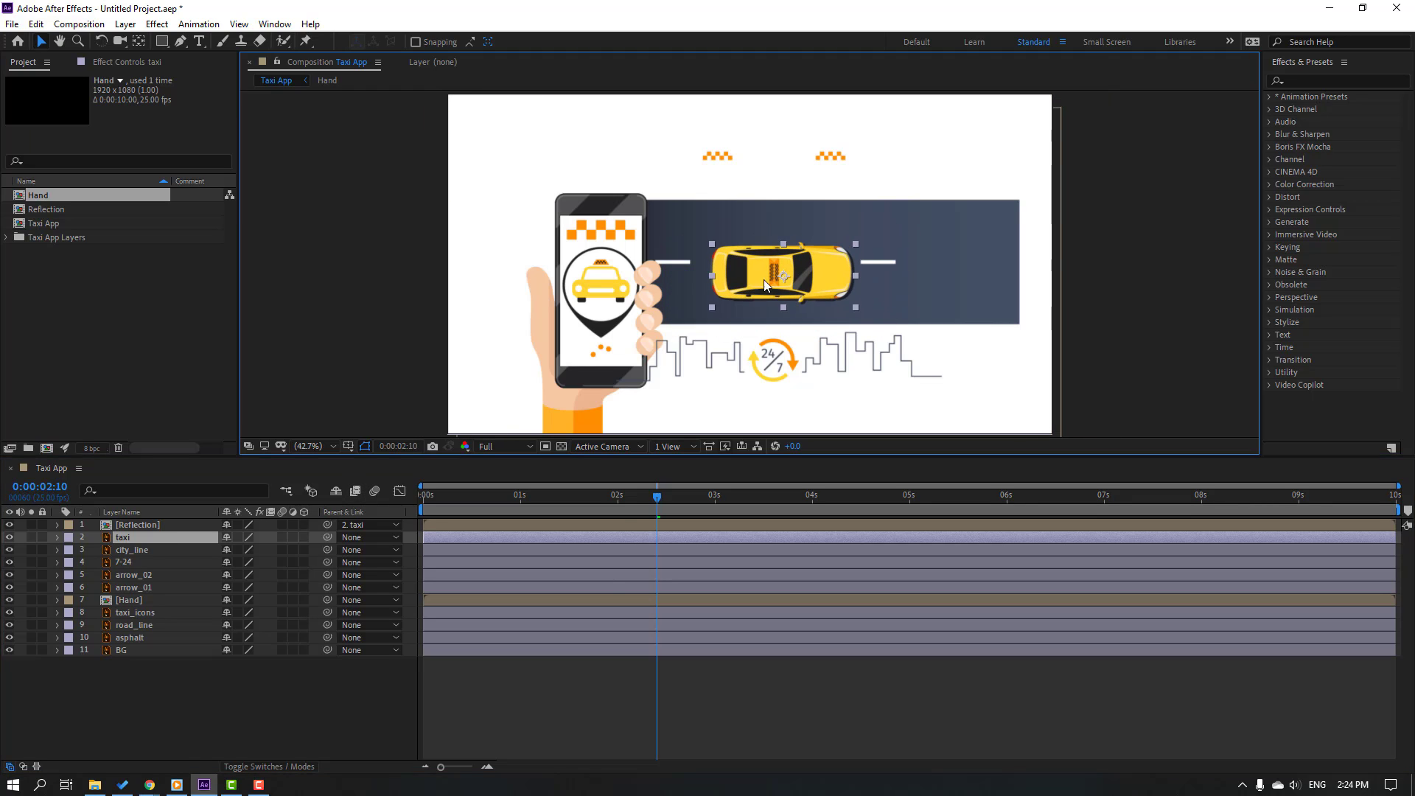
# Step: Shift the taxi layer to start at 0:00:02:10 and add a Position keyframe there
pyautogui.click(425, 536)
pyautogui.moveTo(652, 552); pyautogui.dragTo(656, 550)
pyautogui.press('p')
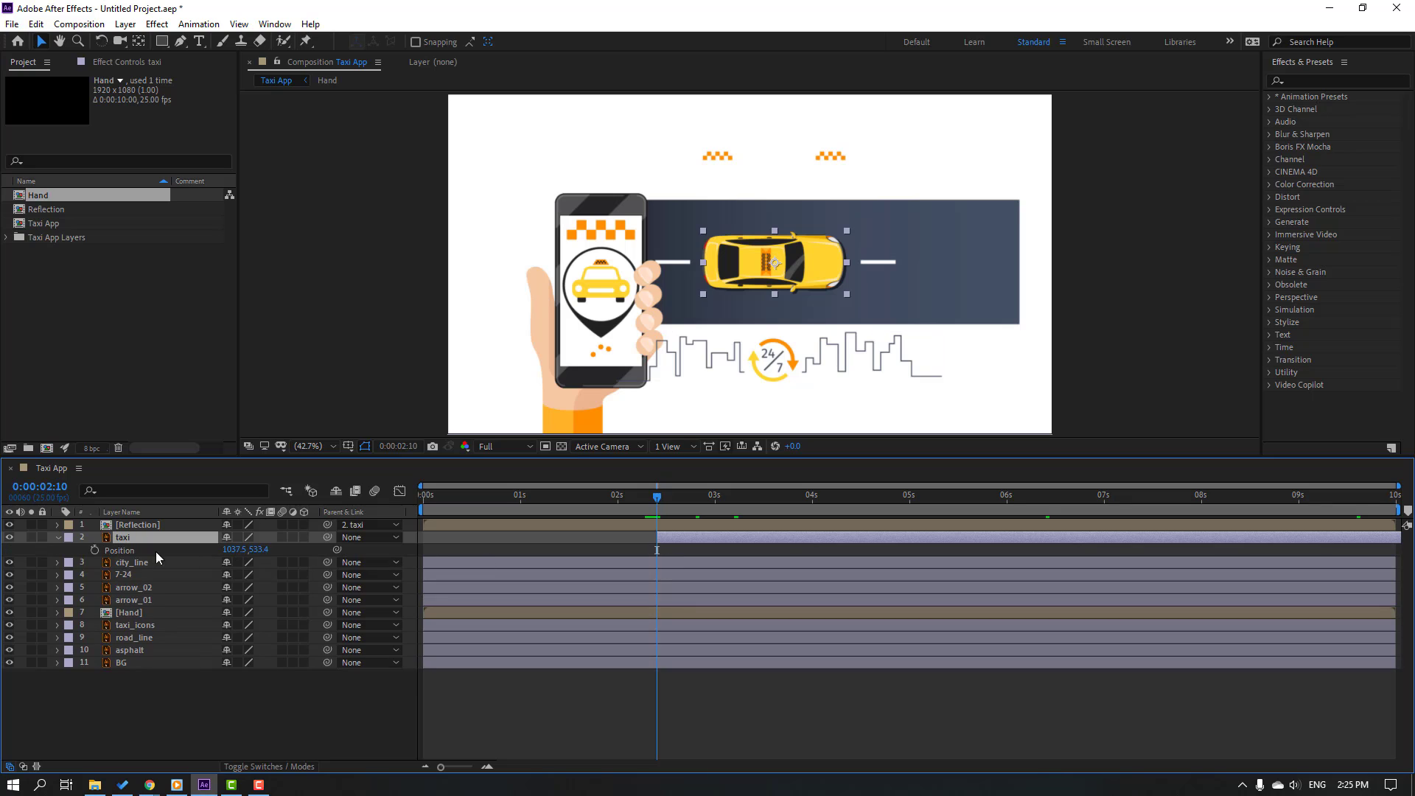
pyautogui.click(95, 550)
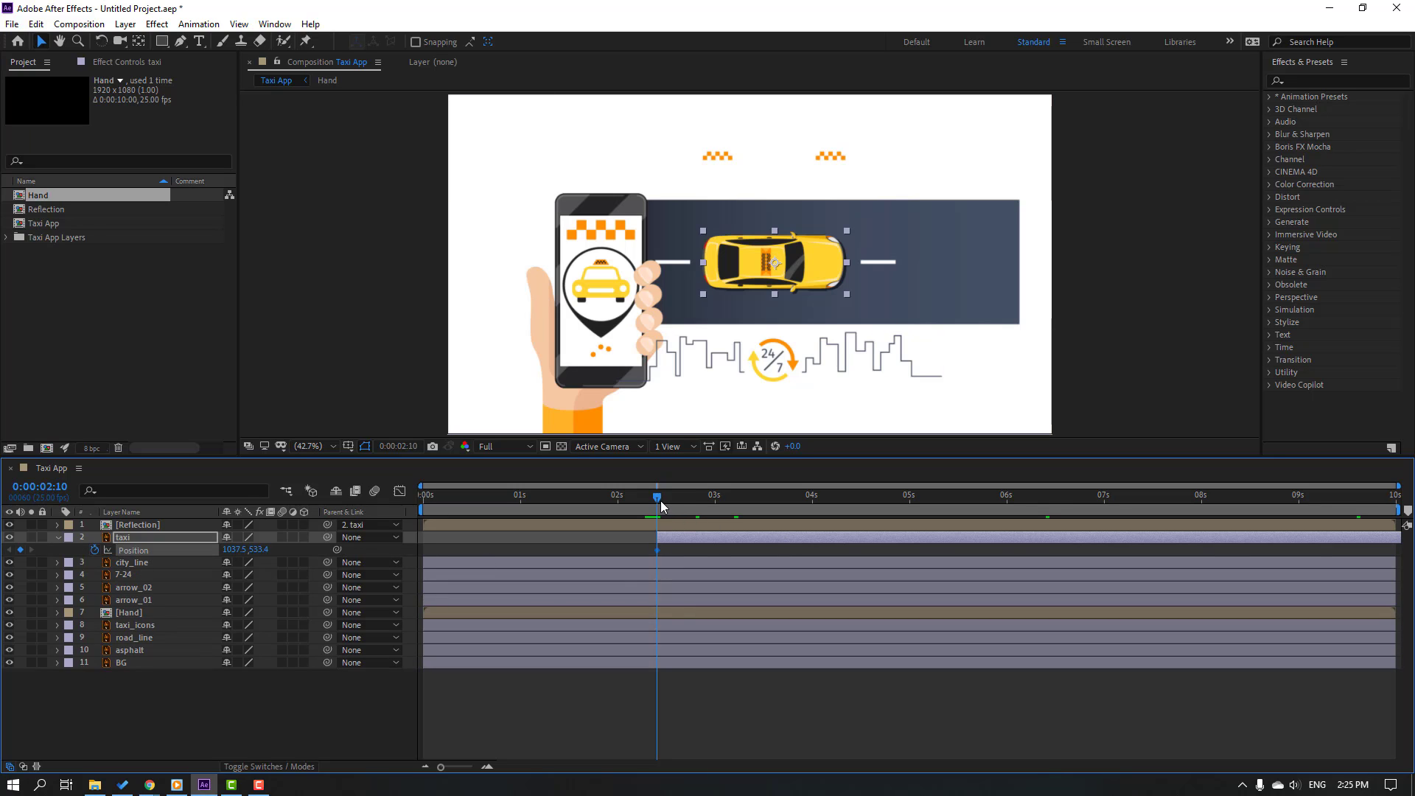
# Step: Keyframe the taxi's Y position at 585.4 from 0:00:02:16, hold it until 0:00:03:10, and set it to 466.4 at 0:00:03:16
pyautogui.moveTo(661, 506); pyautogui.dragTo(674, 503)
pyautogui.moveTo(259, 549); pyautogui.dragTo(305, 549)
pyautogui.moveTo(682, 501); pyautogui.dragTo(765, 504)
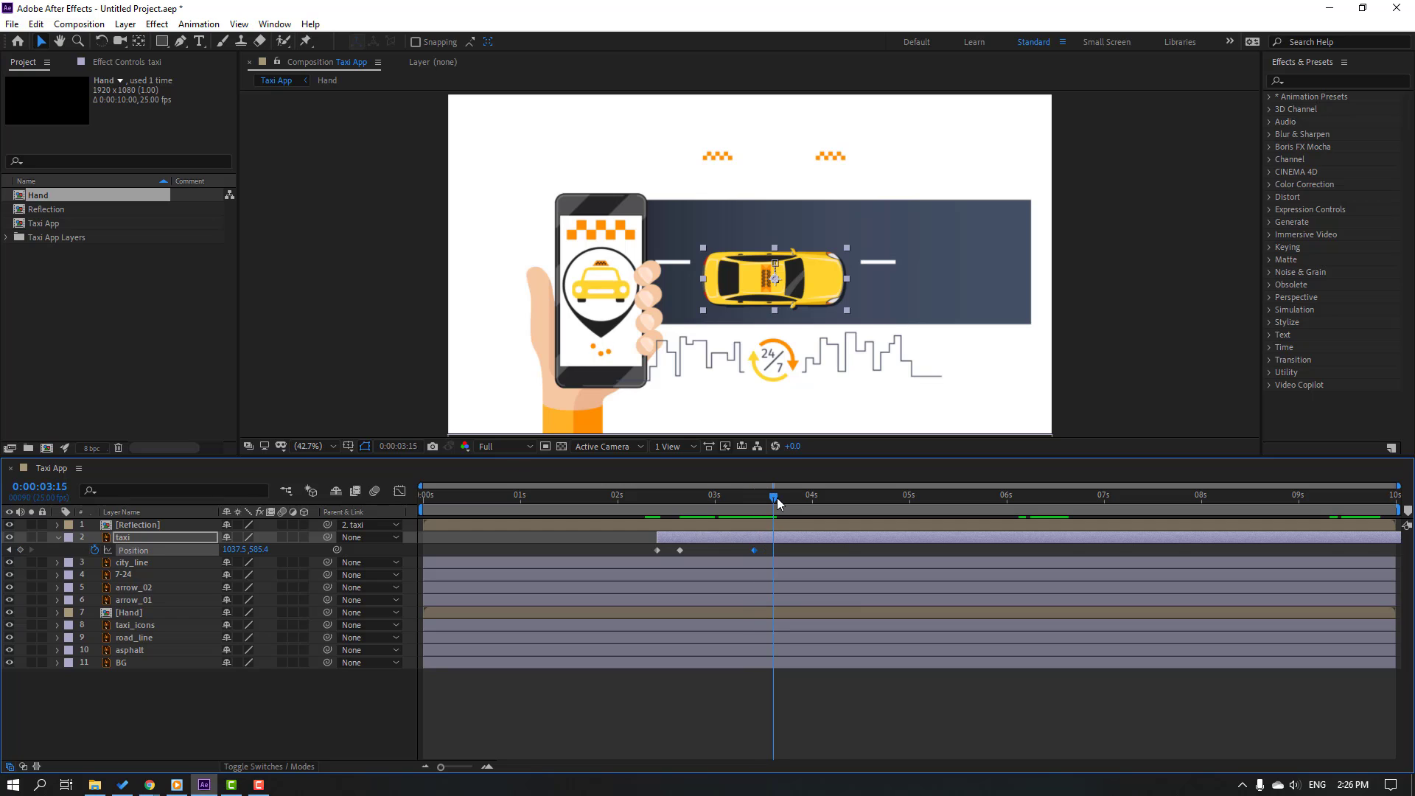
pyautogui.moveTo(260, 553); pyautogui.dragTo(168, 556)
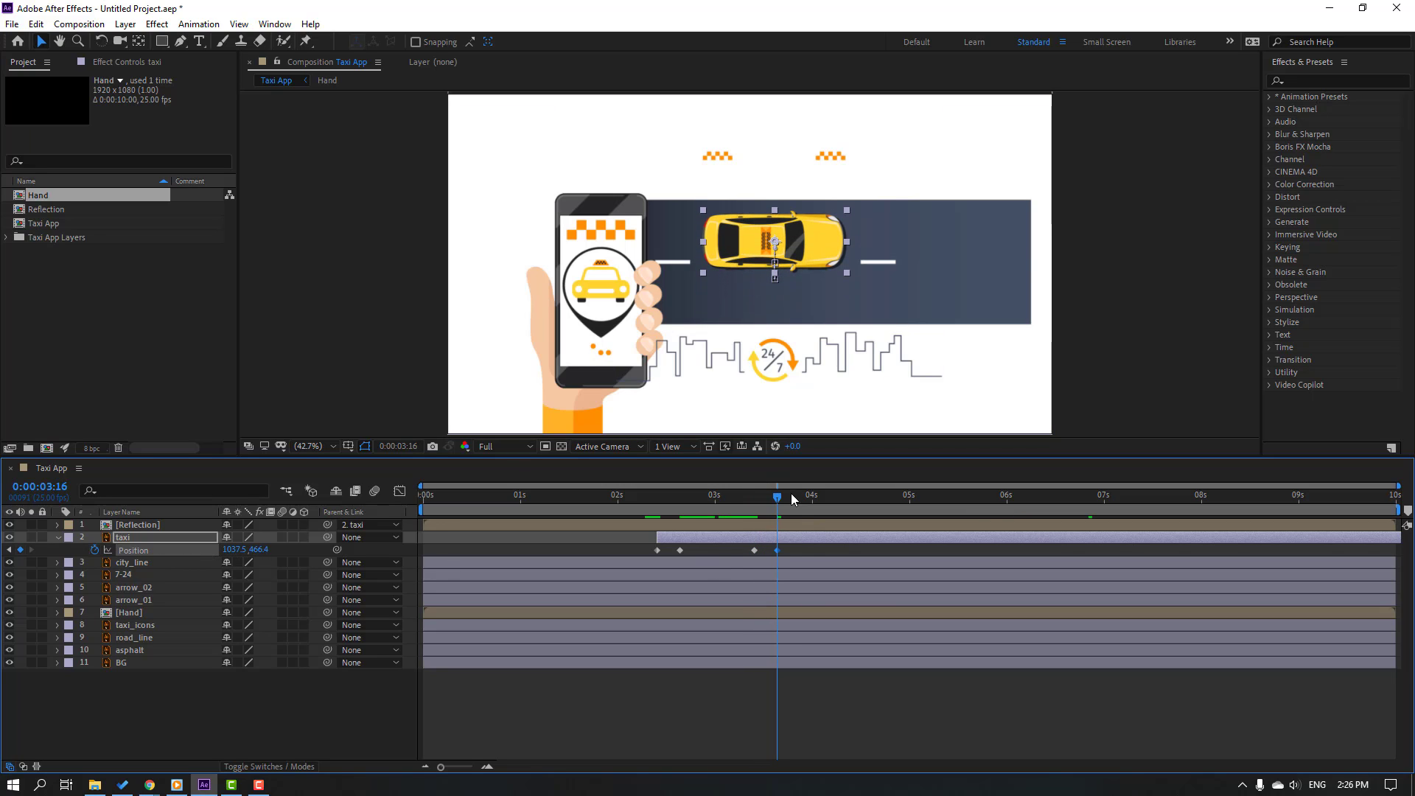
# Step: Hold the taxi's position with a keyframe at 0:00:04:14, and set its Y position to 546.4 at 0:00:04:20
pyautogui.moveTo(791, 499); pyautogui.dragTo(855, 501)
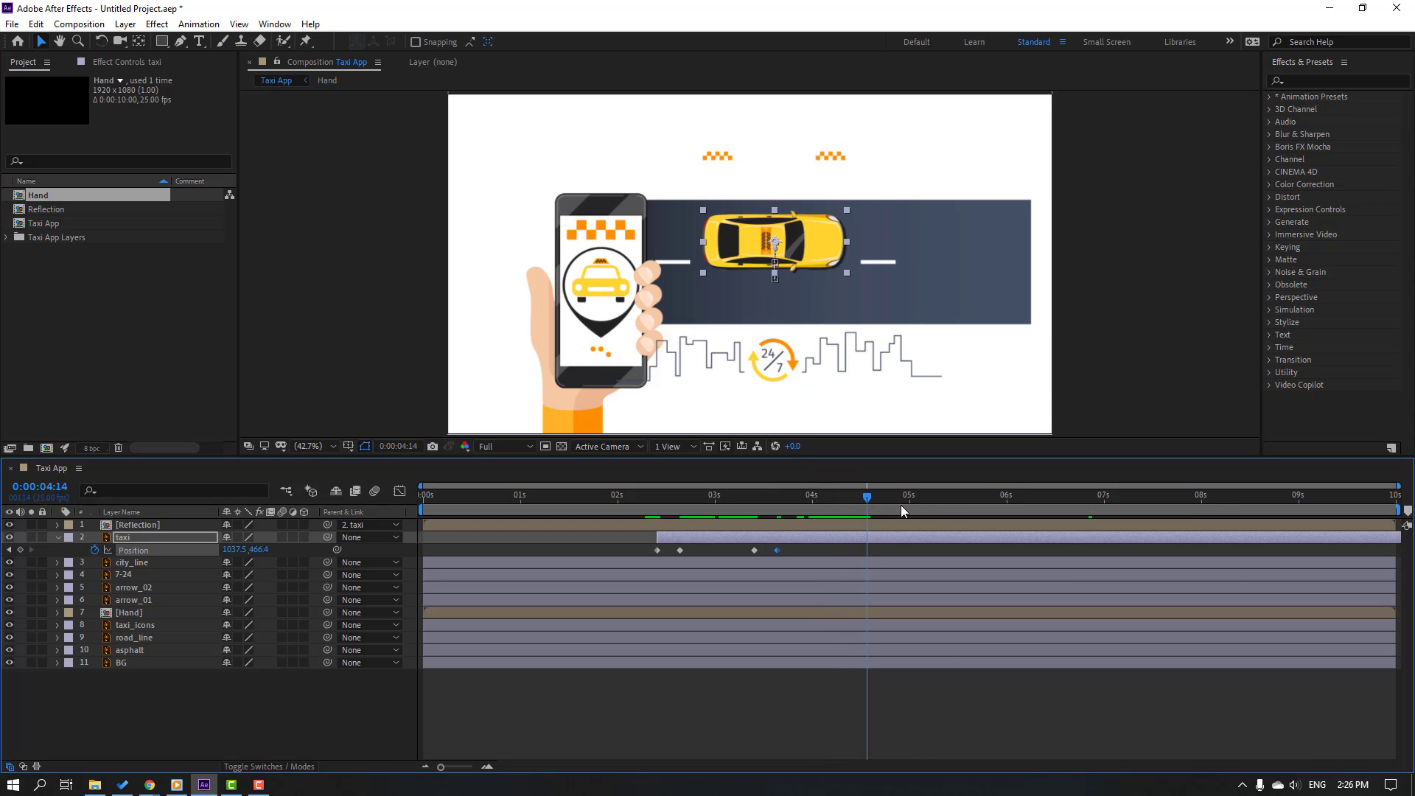
pyautogui.click(20, 549)
pyautogui.press('pagedown')
pyautogui.press('pagedown')
pyautogui.press('pagedown')
pyautogui.press('pagedown')
pyautogui.press('pagedown')
pyautogui.press('pagedown')
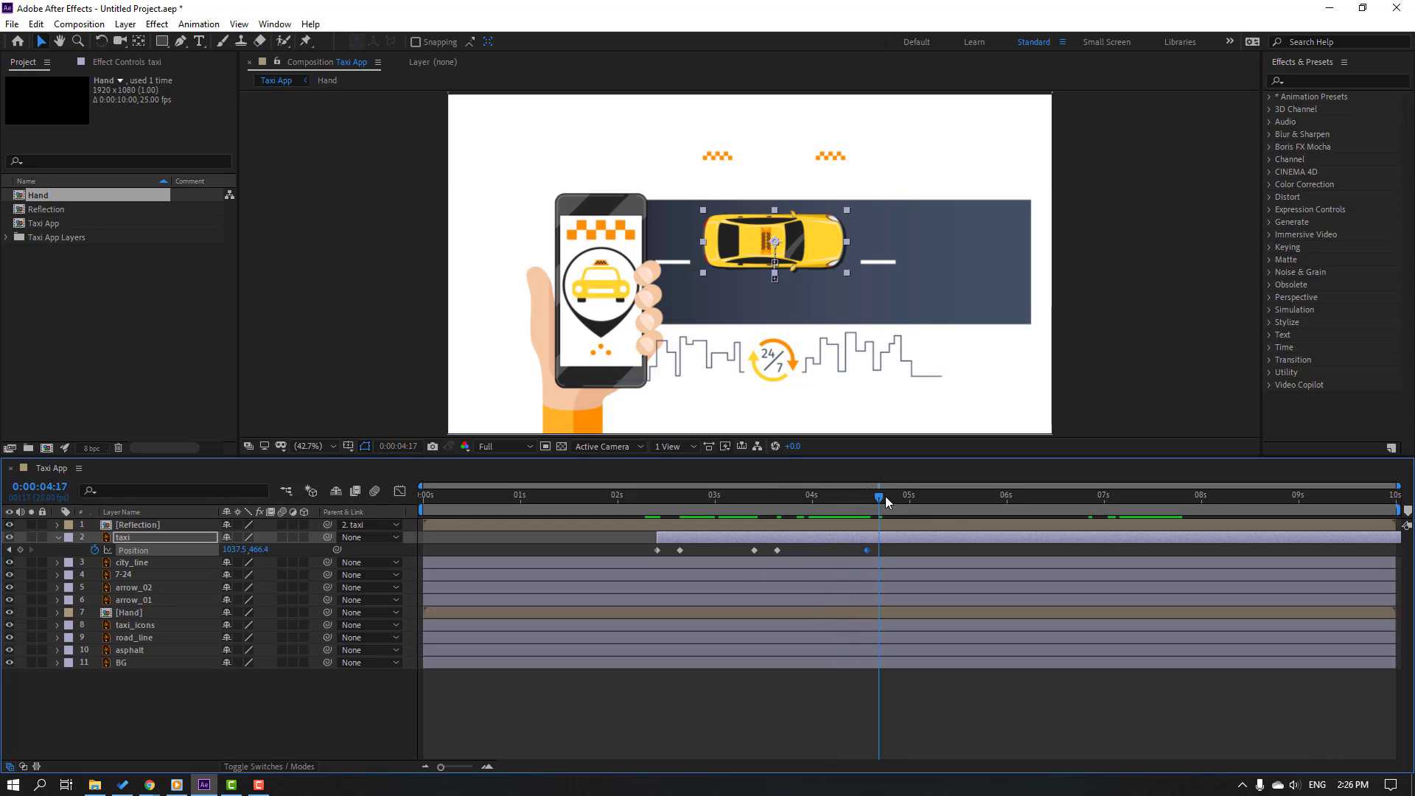
pyautogui.moveTo(263, 549); pyautogui.dragTo(318, 546)
# Step: Hold the taxi's position with a keyframe at about 0:00:05:14, and set its Y position to 600.4 at 0:00:05:20
pyautogui.click(964, 503)
pyautogui.click(20, 551)
pyautogui.click(976, 500)
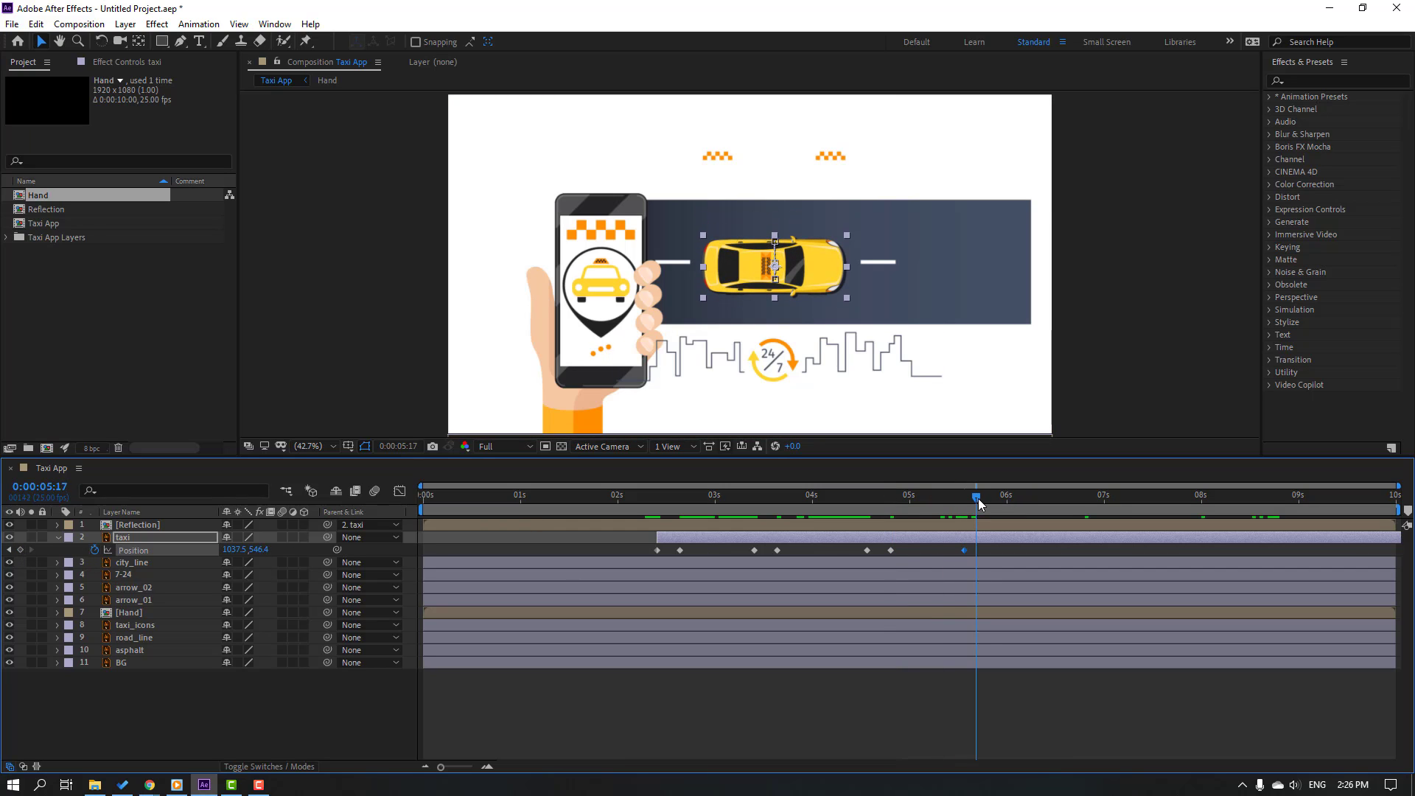
pyautogui.moveTo(259, 550); pyautogui.dragTo(302, 549)
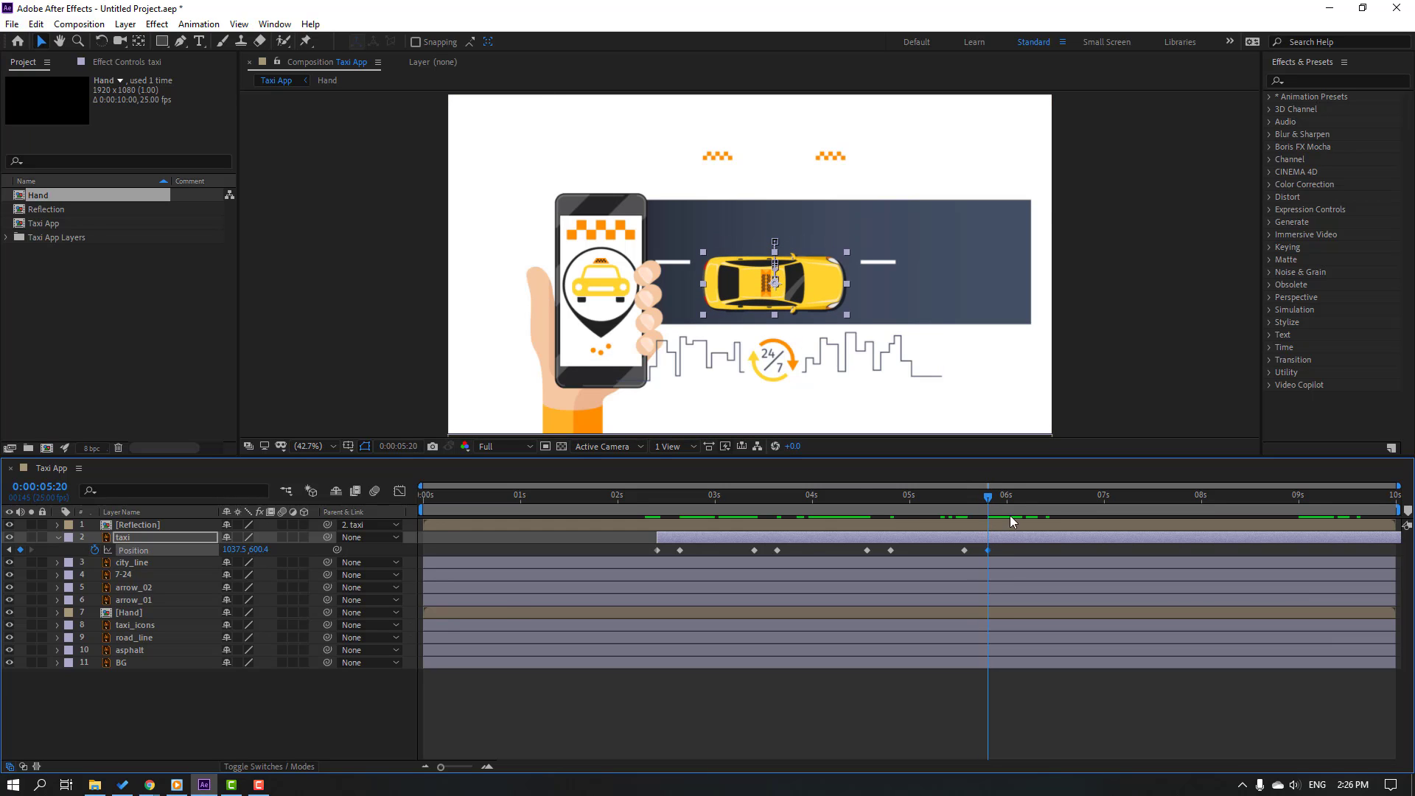
# Step: Hold the taxi's position with a keyframe at 0:00:06:15, and set its Y position to 488.4 at 0:00:06:21
pyautogui.moveTo(988, 499); pyautogui.dragTo(1030, 500)
pyautogui.press('space')
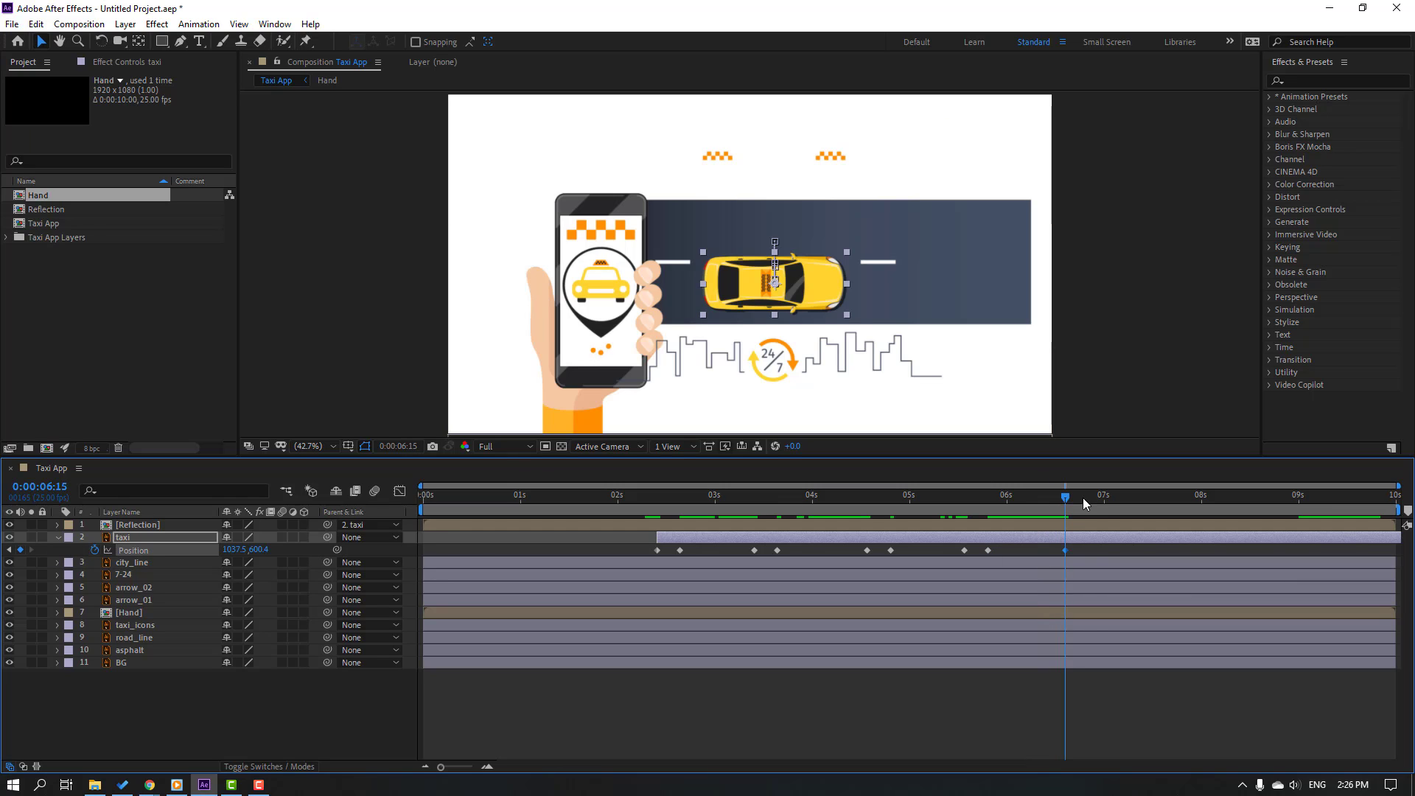
pyautogui.moveTo(260, 550); pyautogui.dragTo(239, 574)
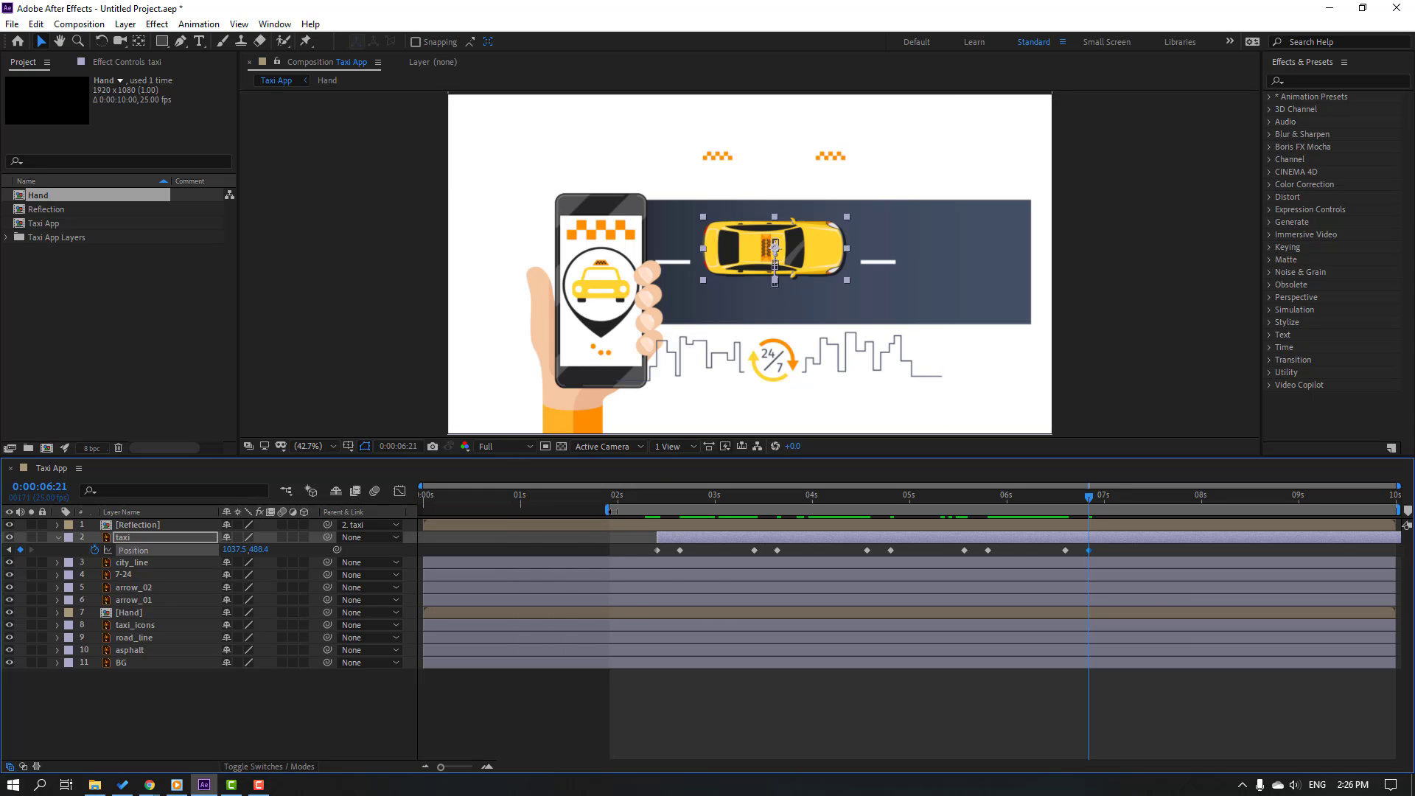
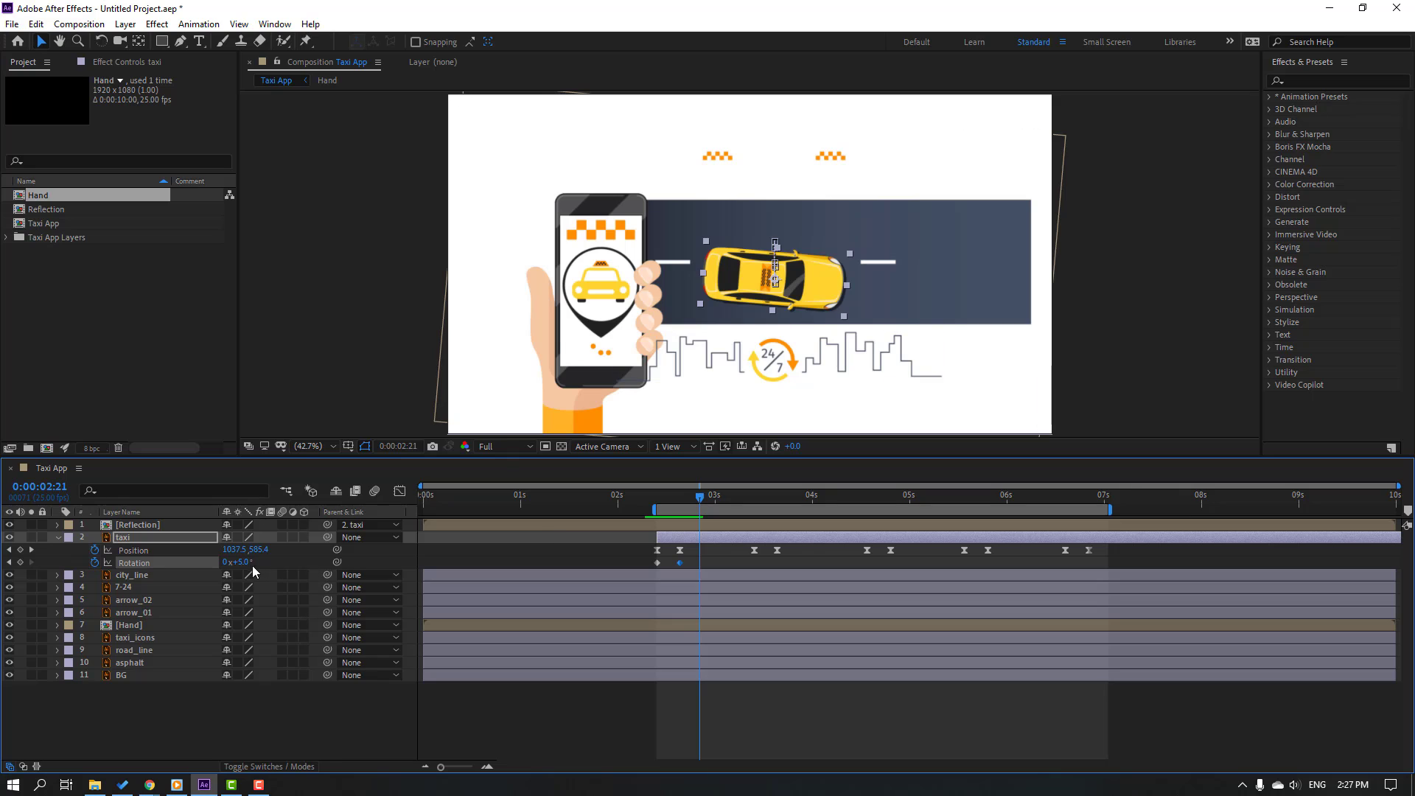
# Step: Set the taxi's Rotation to 0° at 0:00:02:21 and add a holding Rotation keyframe at 0:00:03:10
pyautogui.click(250, 562)
pyautogui.write('0')
pyautogui.press('Return')
pyautogui.moveTo(655, 480); pyautogui.dragTo(747, 507)
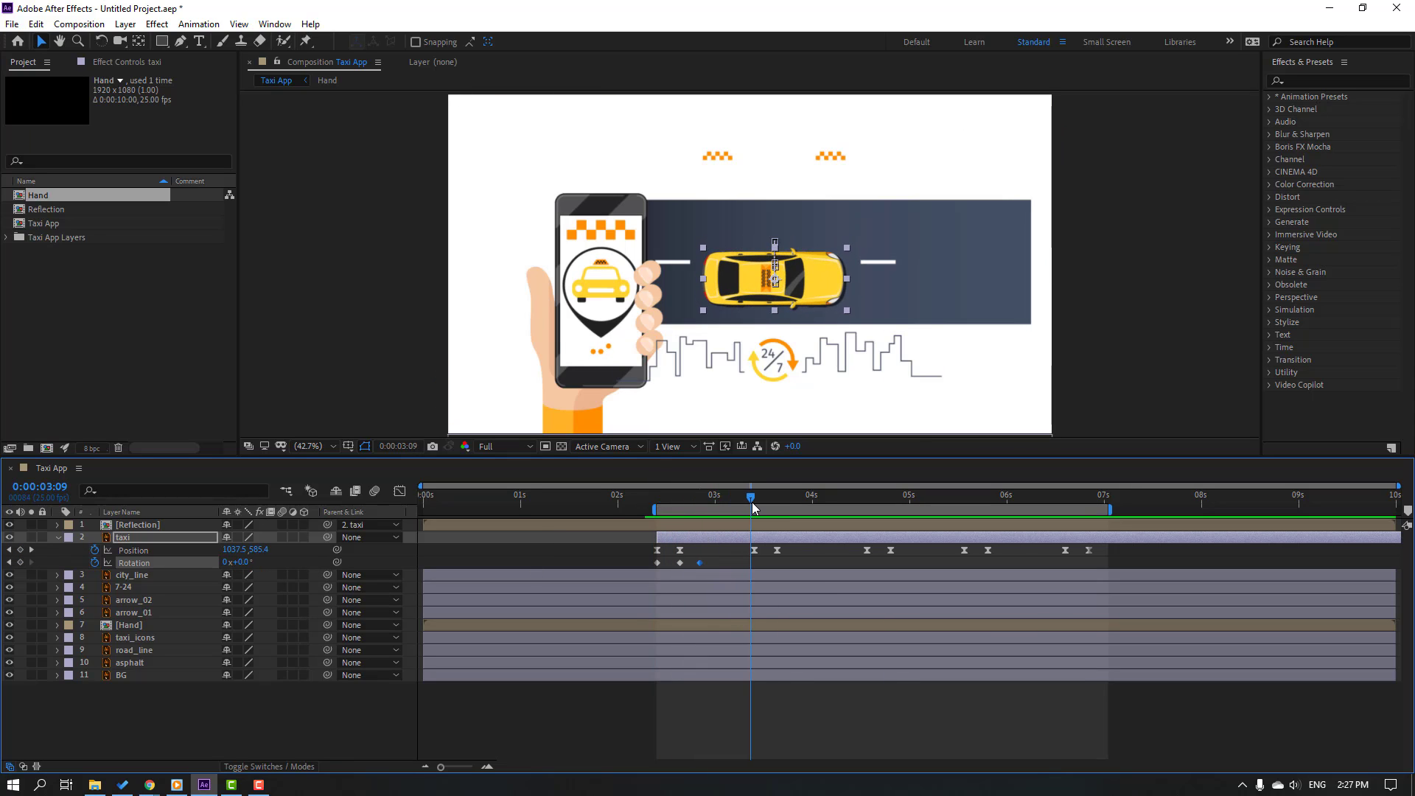
pyautogui.click(31, 550)
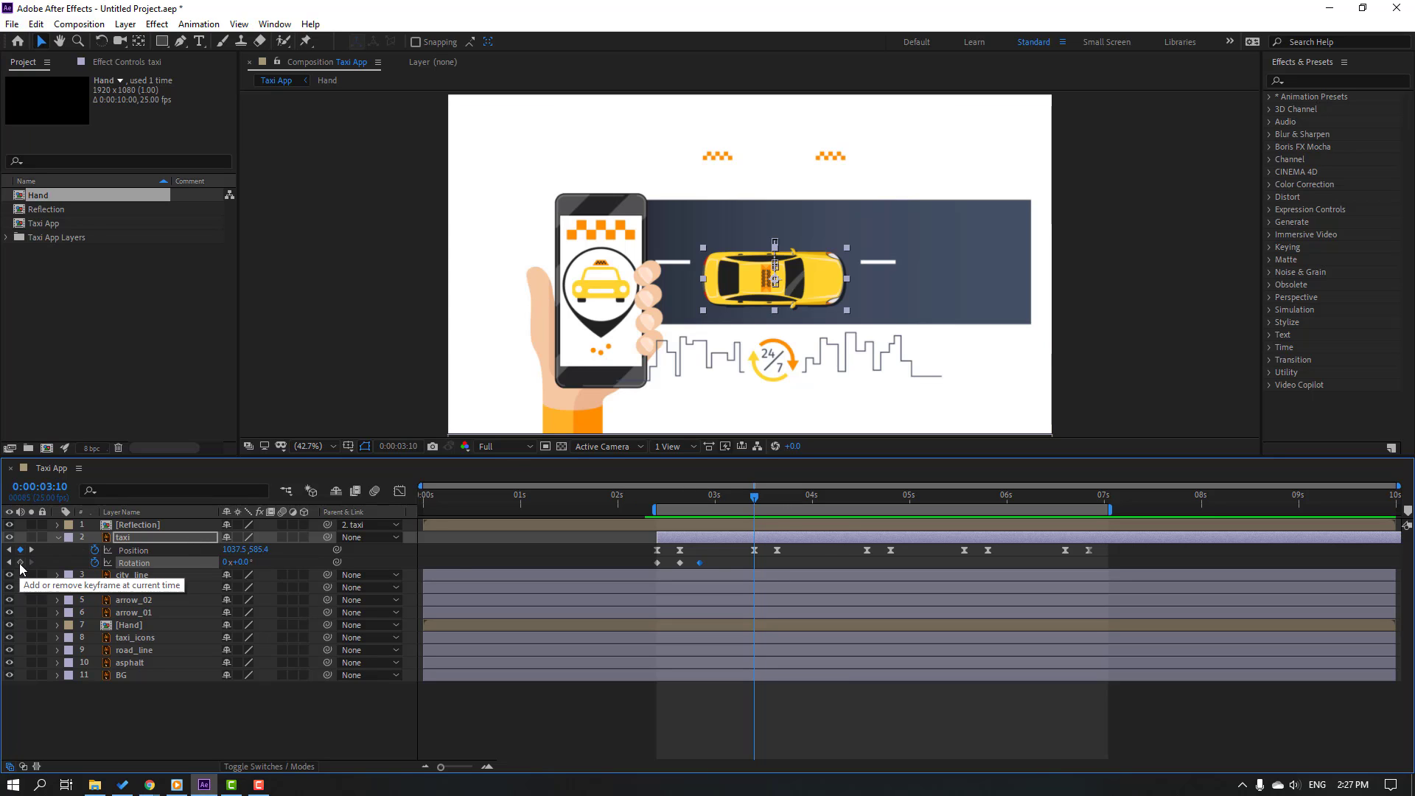
pyautogui.click(20, 562)
# Step: Tilt the taxi to a Rotation of -6° at 0:00:03:16 and return it to 0° at 0:00:03:20
pyautogui.moveTo(755, 500); pyautogui.dragTo(780, 505)
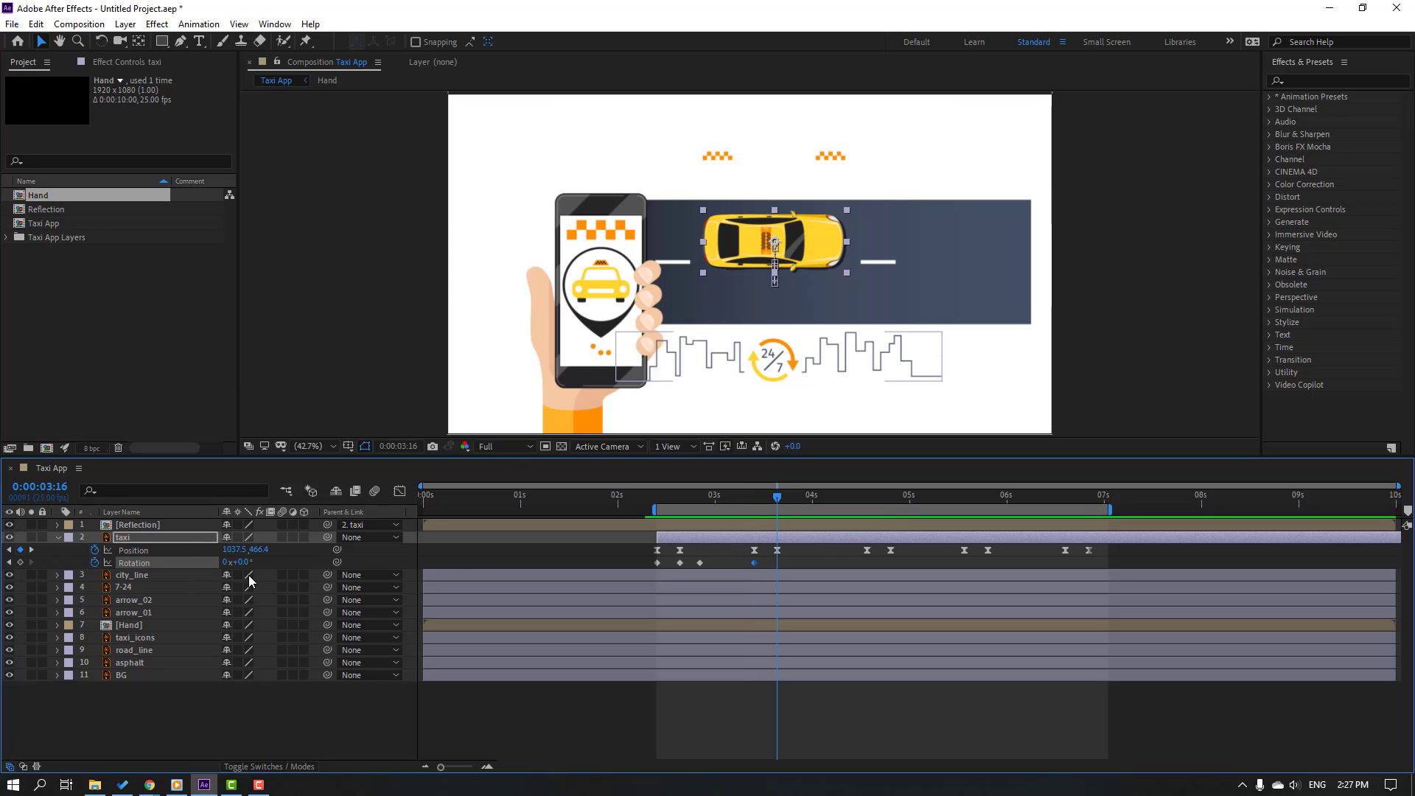
pyautogui.moveTo(243, 562); pyautogui.dragTo(228, 563)
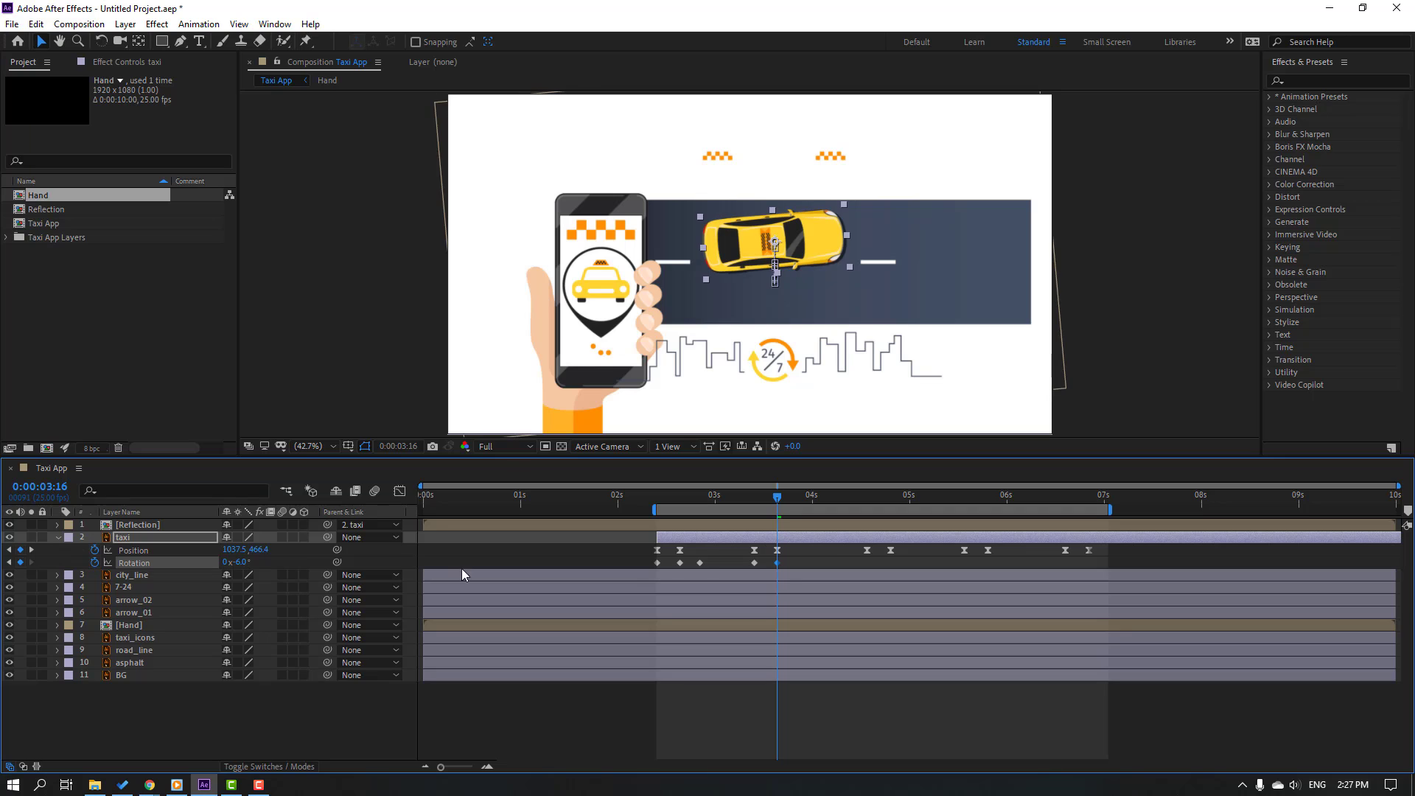
pyautogui.moveTo(776, 498); pyautogui.dragTo(794, 504)
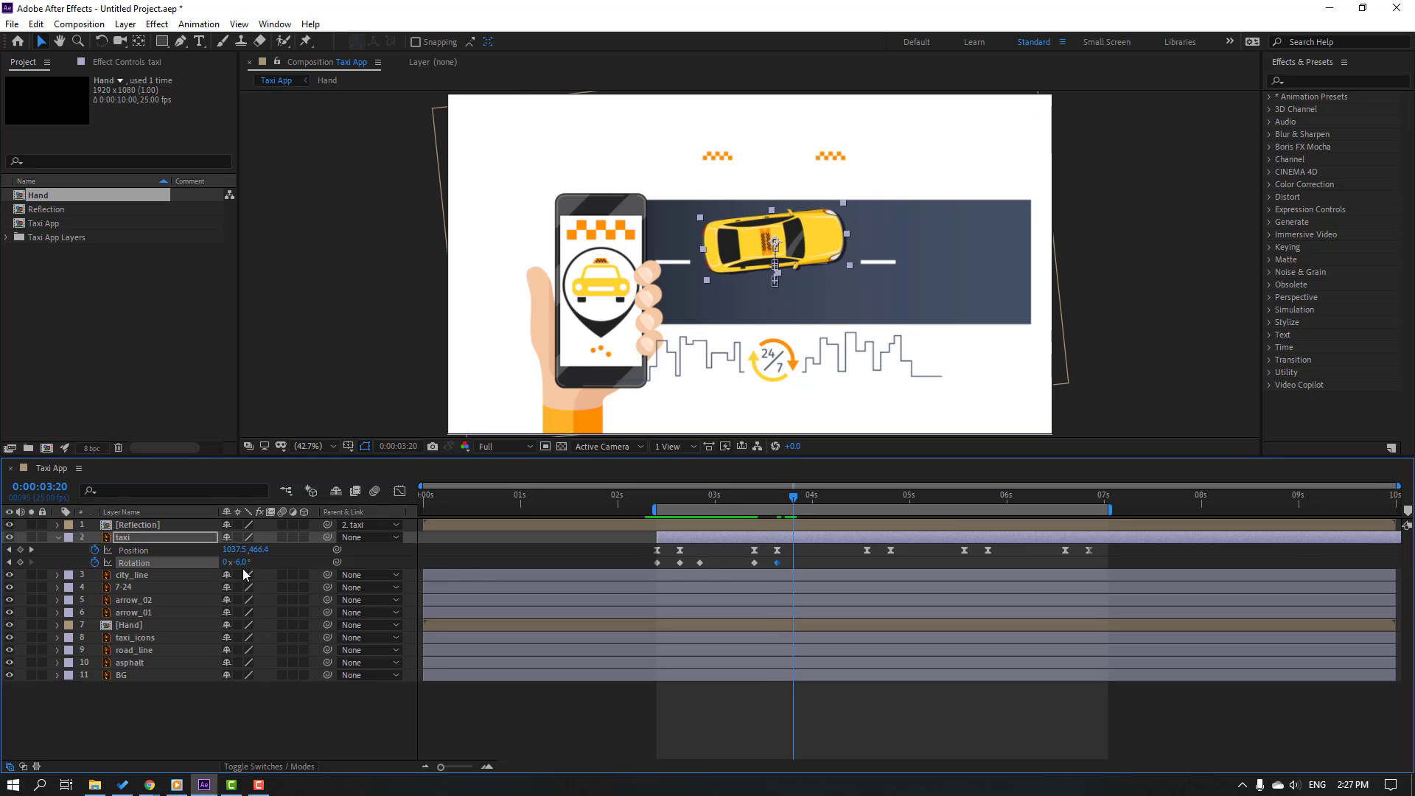
pyautogui.moveTo(229, 562); pyautogui.dragTo(243, 562)
# Step: Apply Easy Ease to all of the taxi's Rotation keyframes and preview the motion
pyautogui.moveTo(841, 569); pyautogui.dragTo(651, 557)
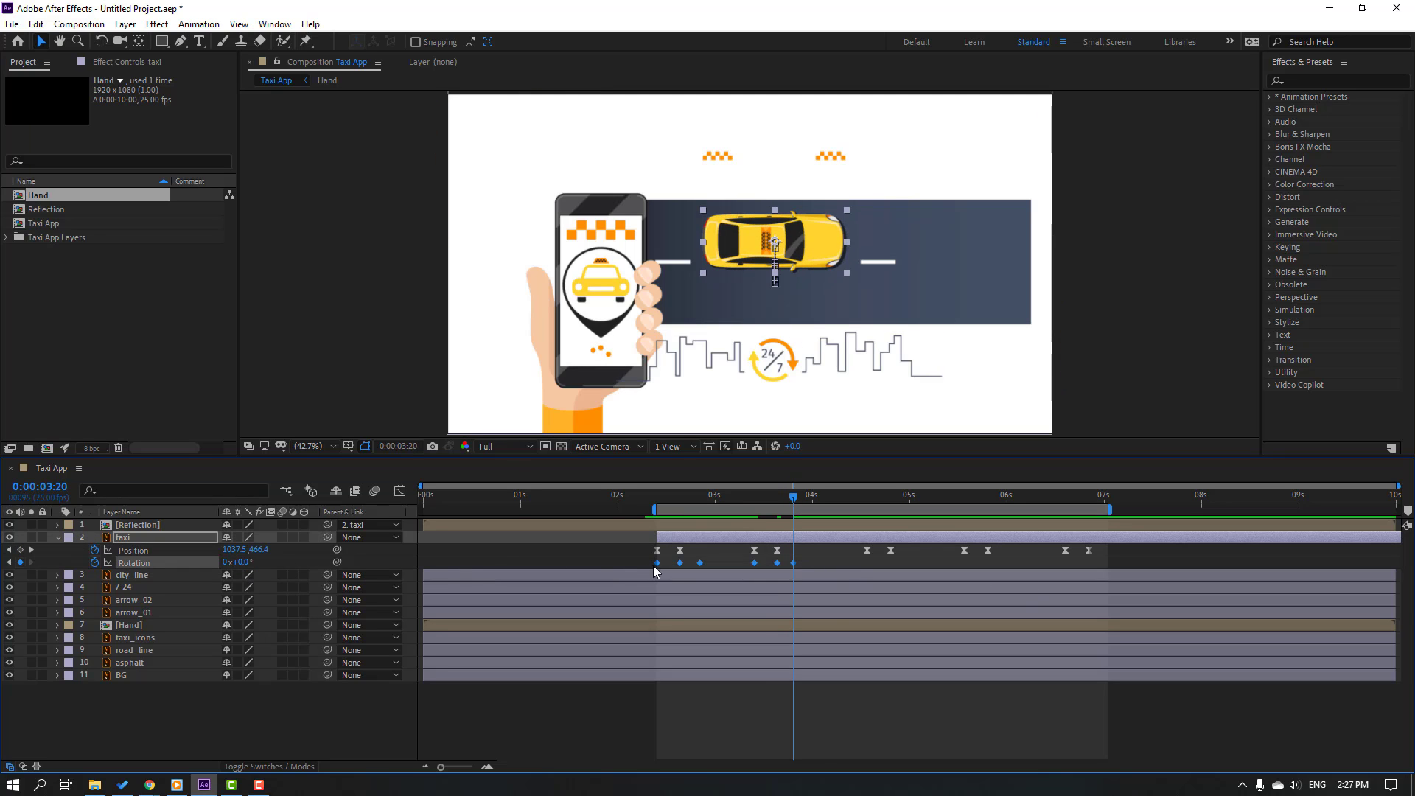
pyautogui.rightClick(657, 563)
pyautogui.moveTo(776, 748)
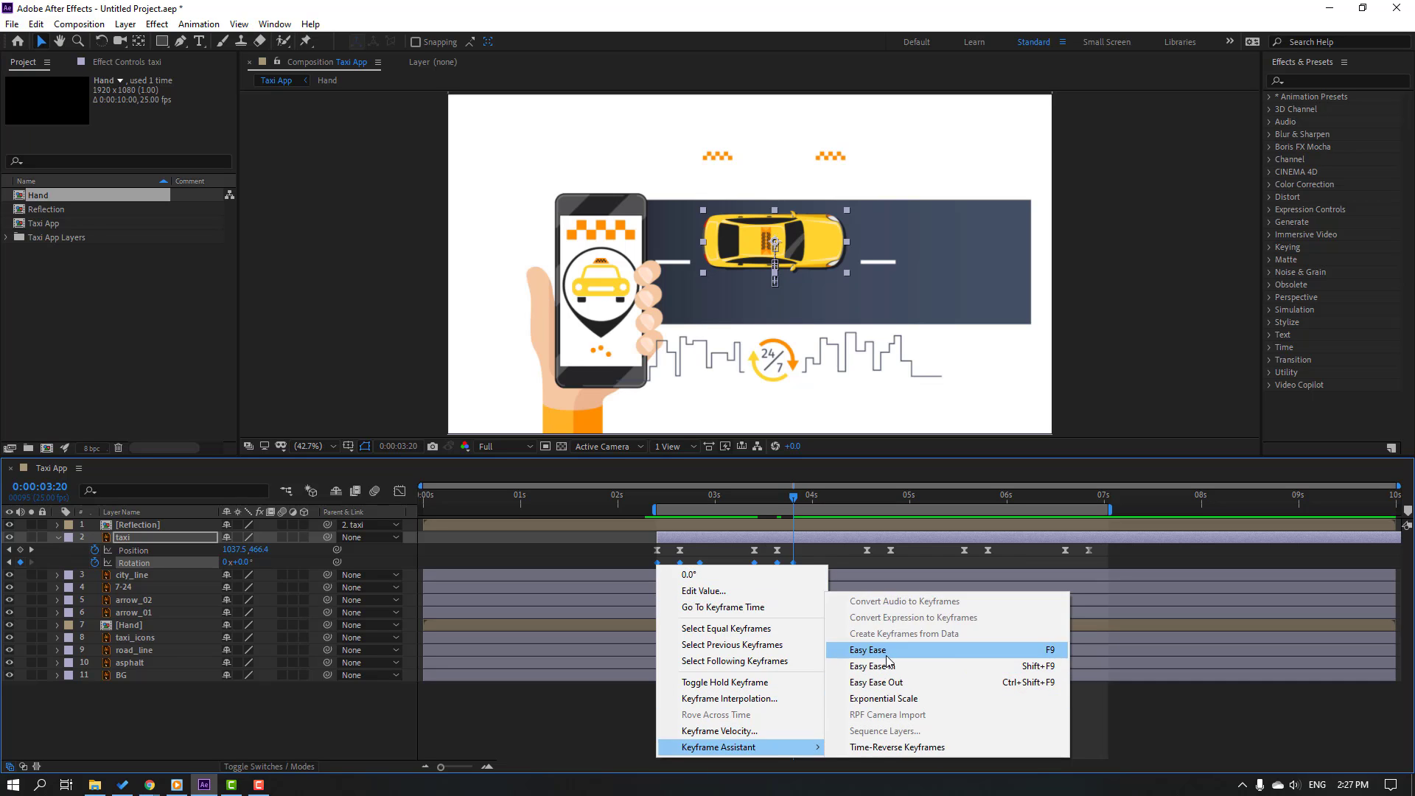
pyautogui.click(888, 653)
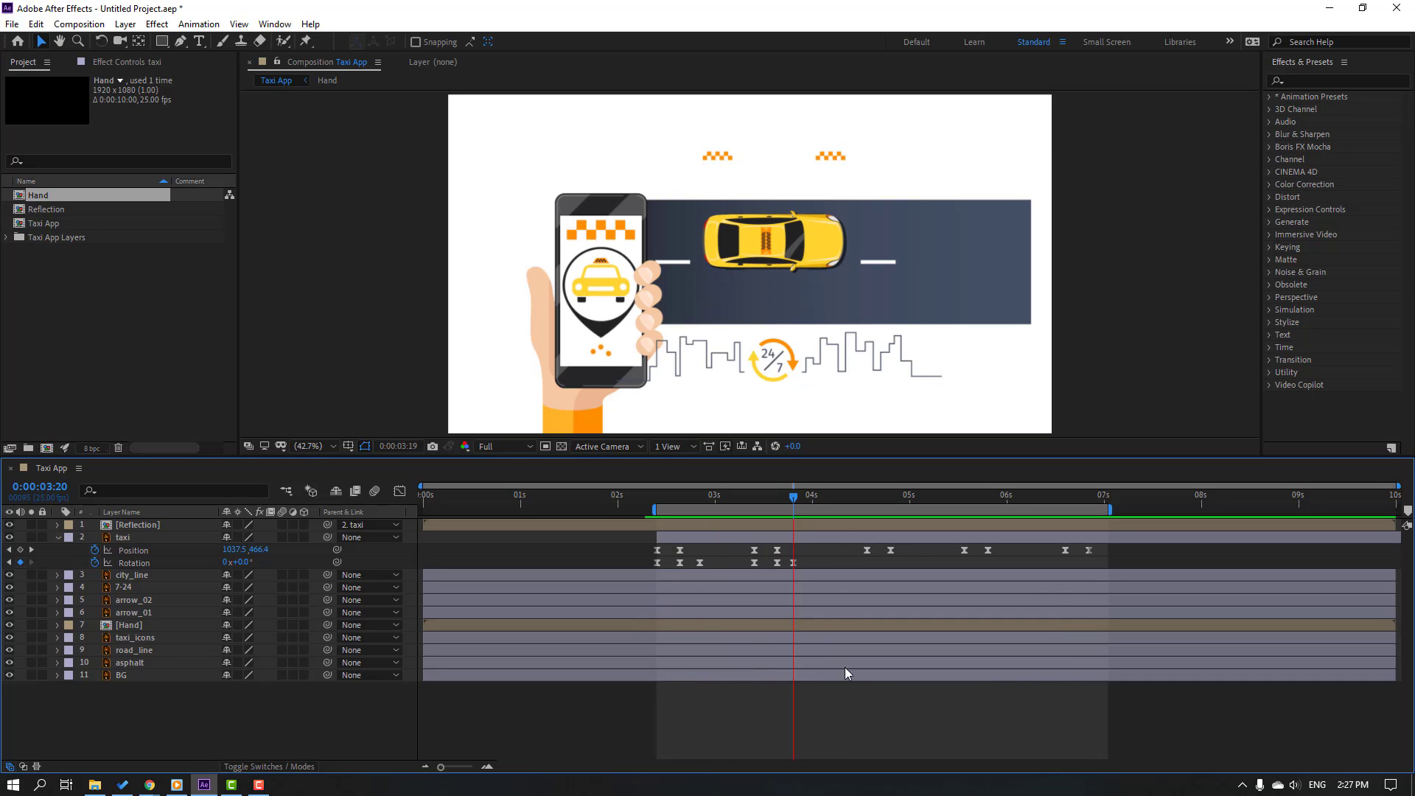
pyautogui.press('space')
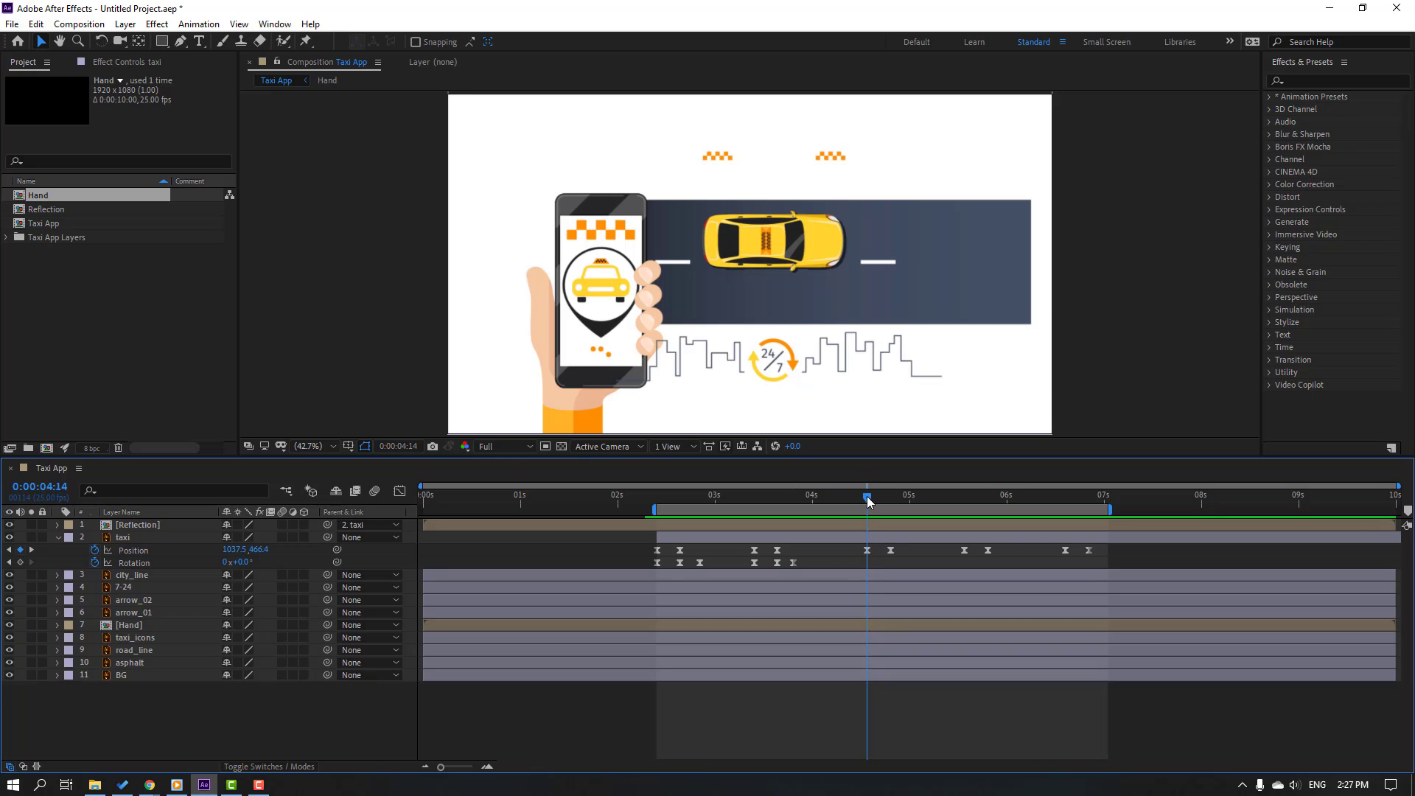
# Step: Shift the last six taxi Position keyframes to start at 0:00:04:18, and add a Rotation keyframe at that time
pyautogui.moveTo(865, 562); pyautogui.dragTo(881, 503)
pyautogui.click(887, 498)
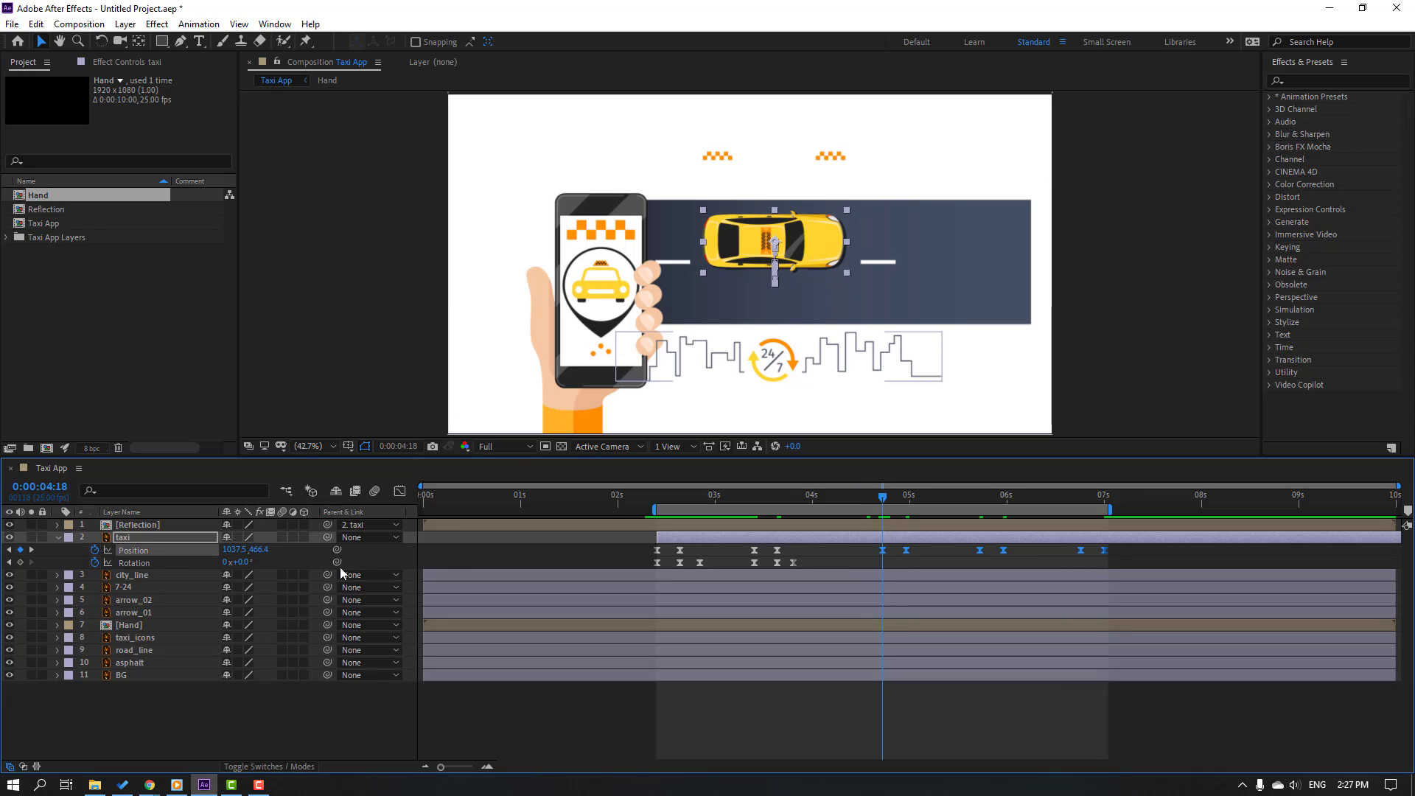
pyautogui.click(449, 562)
pyautogui.click(20, 562)
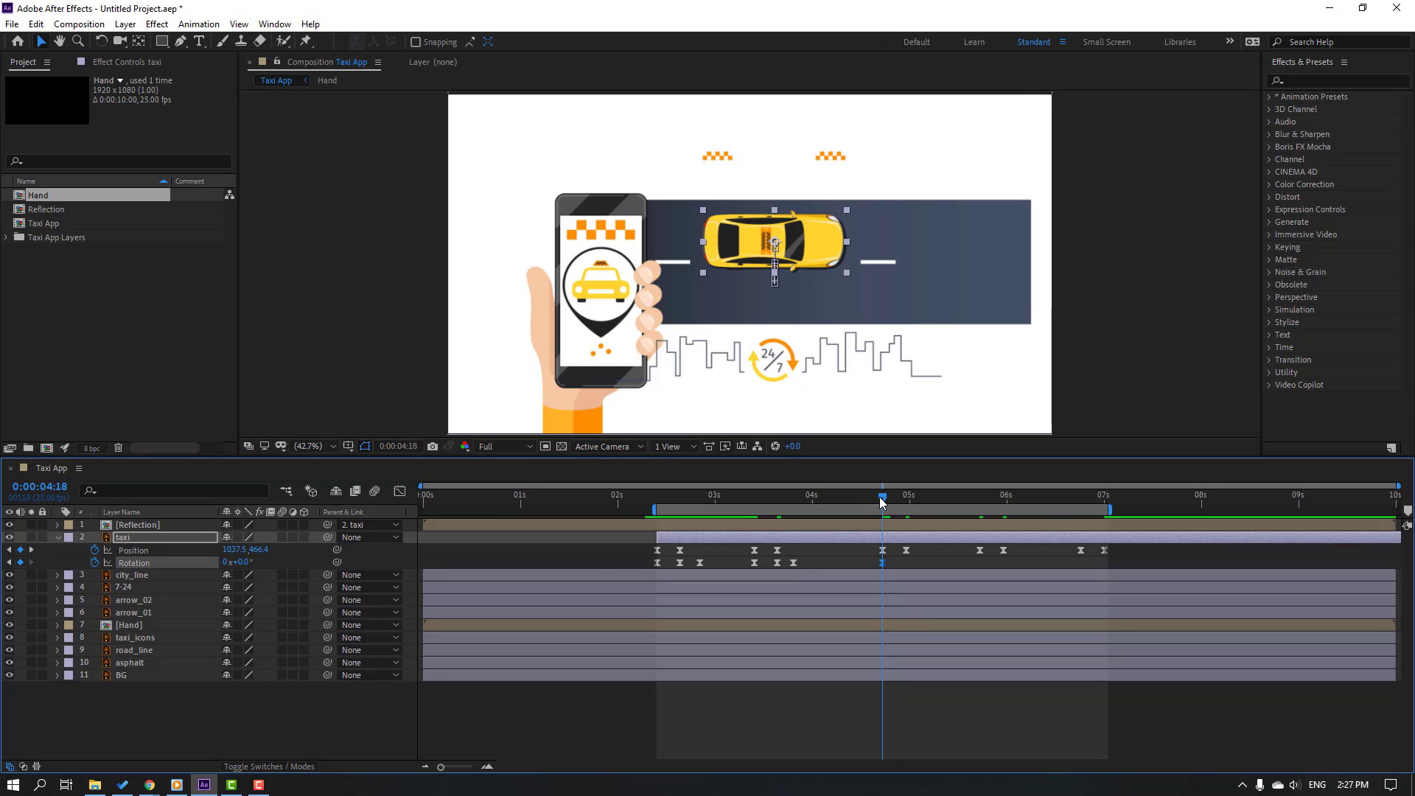
# Step: Set the taxi's Rotation to 2° at 0:00:04:24 and back to 0° at about 0:00:05:02
pyautogui.press('pagedown')
pyautogui.press('pagedown')
pyautogui.press('pagedown')
pyautogui.press('pagedown')
pyautogui.press('pagedown')
pyautogui.press('pagedown')
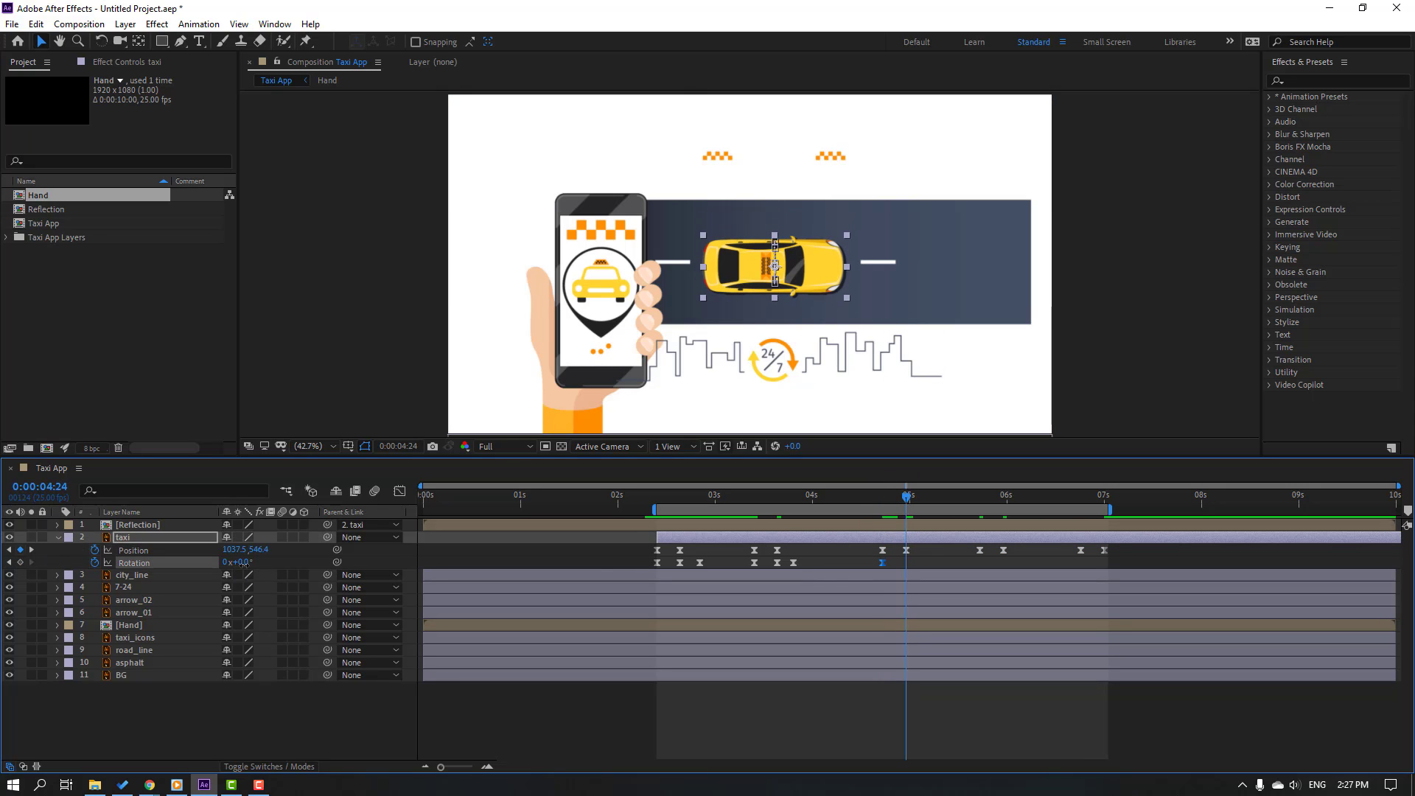
pyautogui.moveTo(244, 562); pyautogui.dragTo(258, 562)
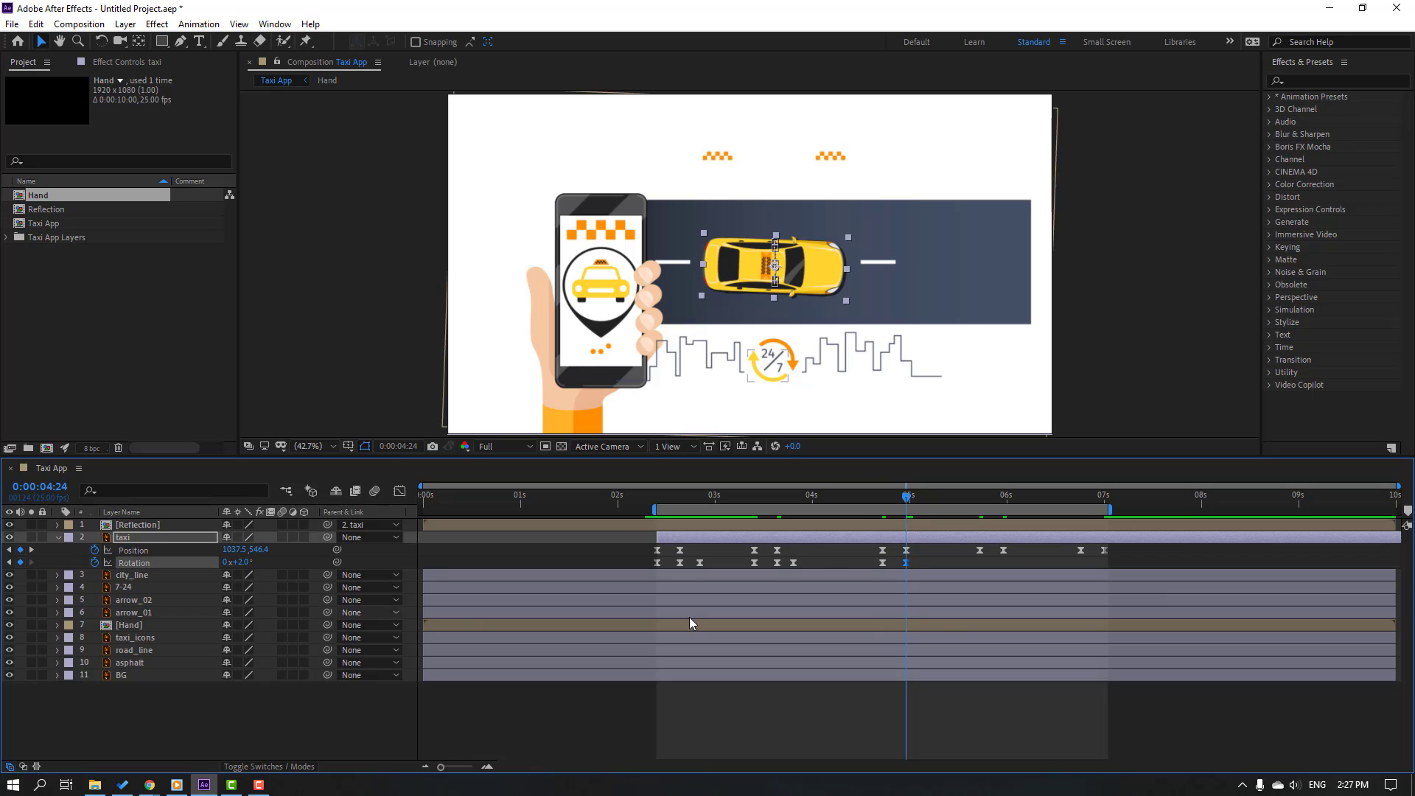
pyautogui.moveTo(913, 503); pyautogui.dragTo(917, 503)
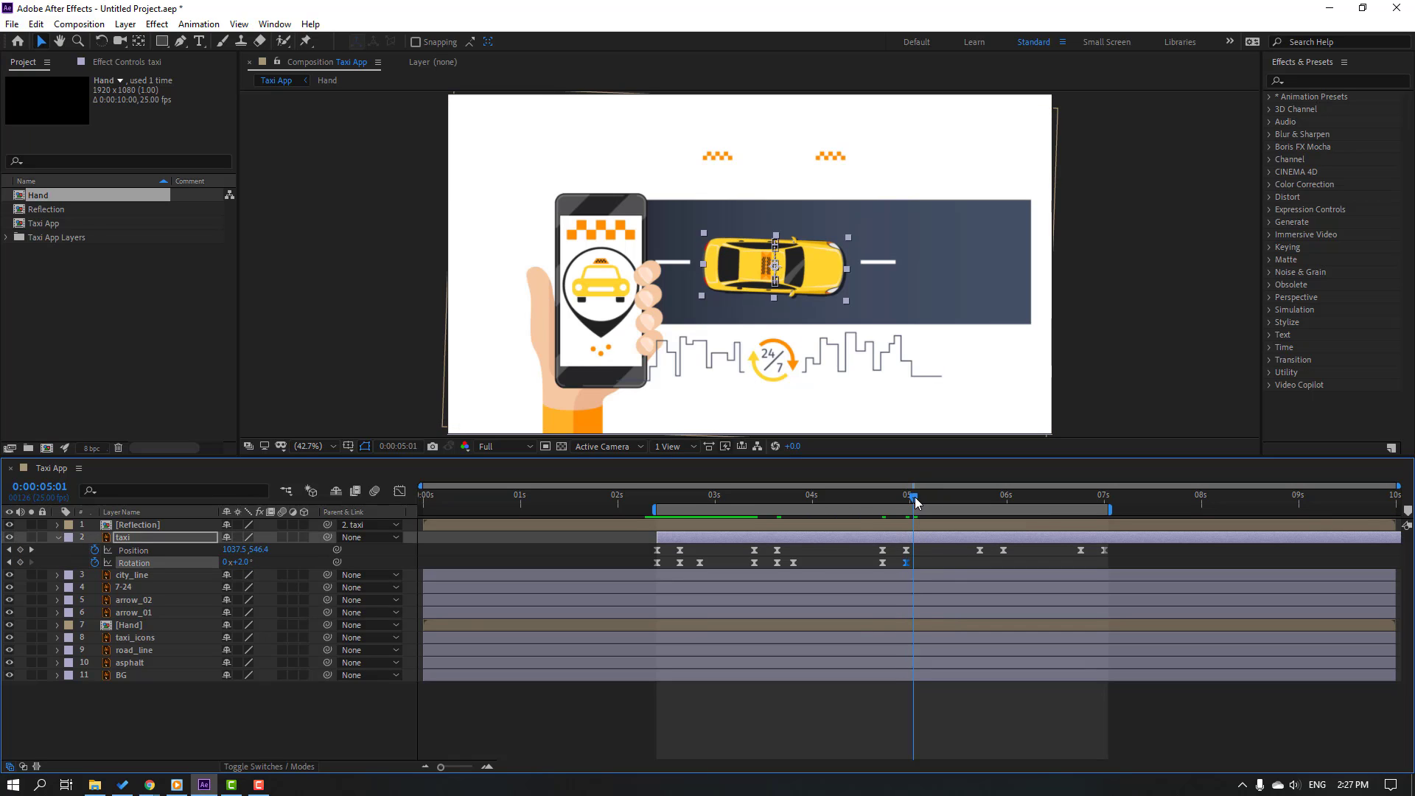
pyautogui.moveTo(248, 562); pyautogui.dragTo(237, 563)
# Step: Shift the work area slightly earlier and preview the taxi's turn around 0:00:05:00
pyautogui.moveTo(885, 509); pyautogui.dragTo(868, 509)
pyautogui.click(870, 503)
pyautogui.press('space')
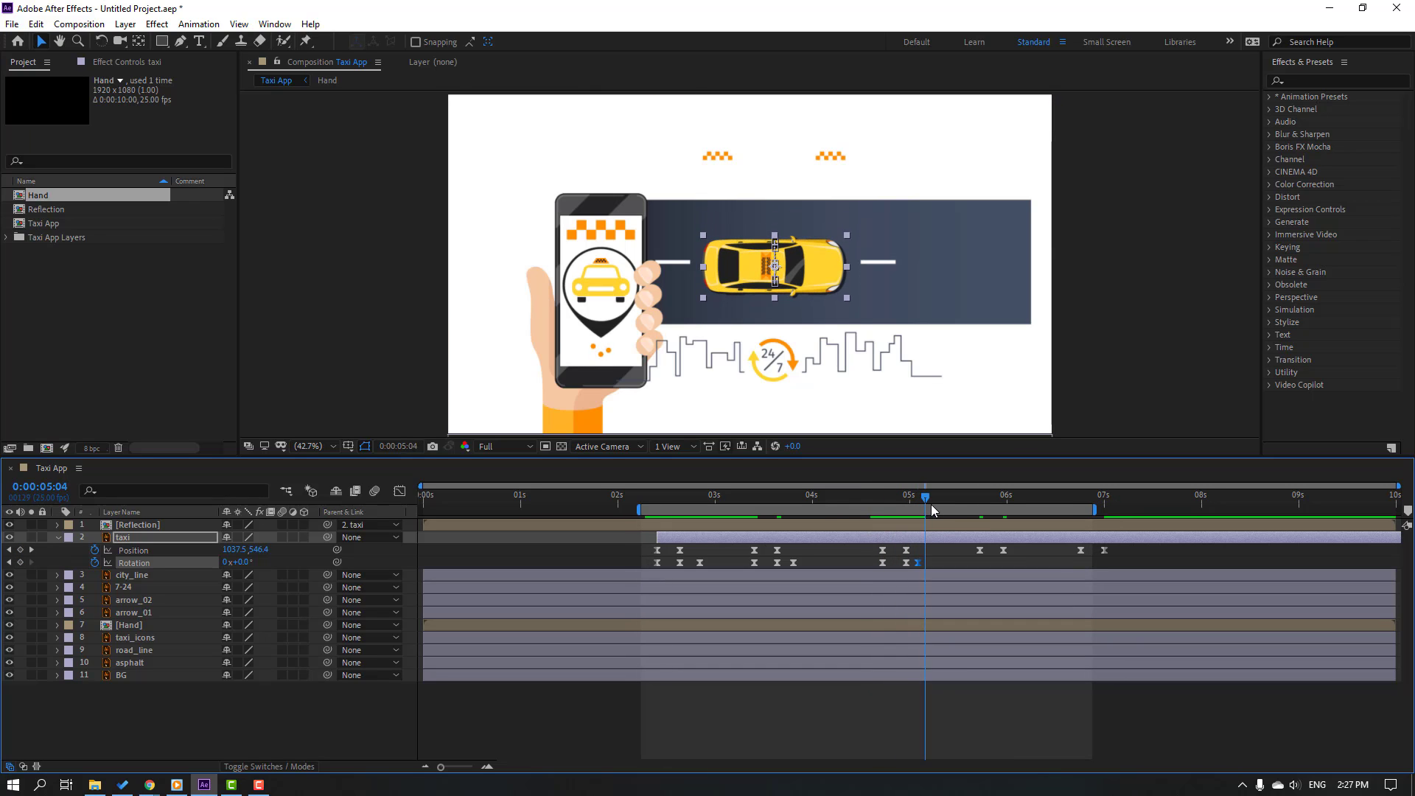
pyautogui.press('space')
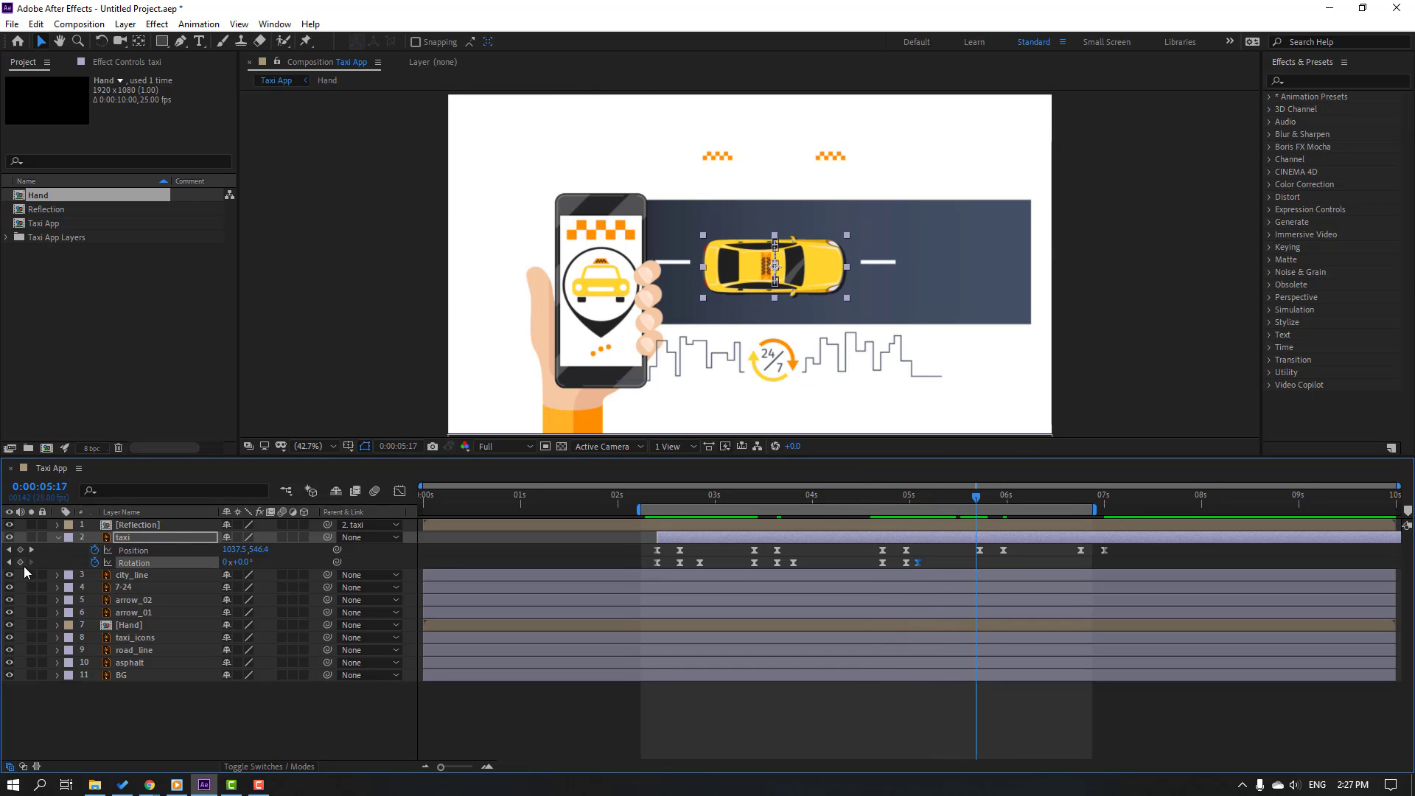
# Step: Hold the taxi's Rotation at 0° with a keyframe at 0:00:05:17, and set it to 3° at 0:00:05:23
pyautogui.moveTo(979, 497); pyautogui.dragTo(1003, 496)
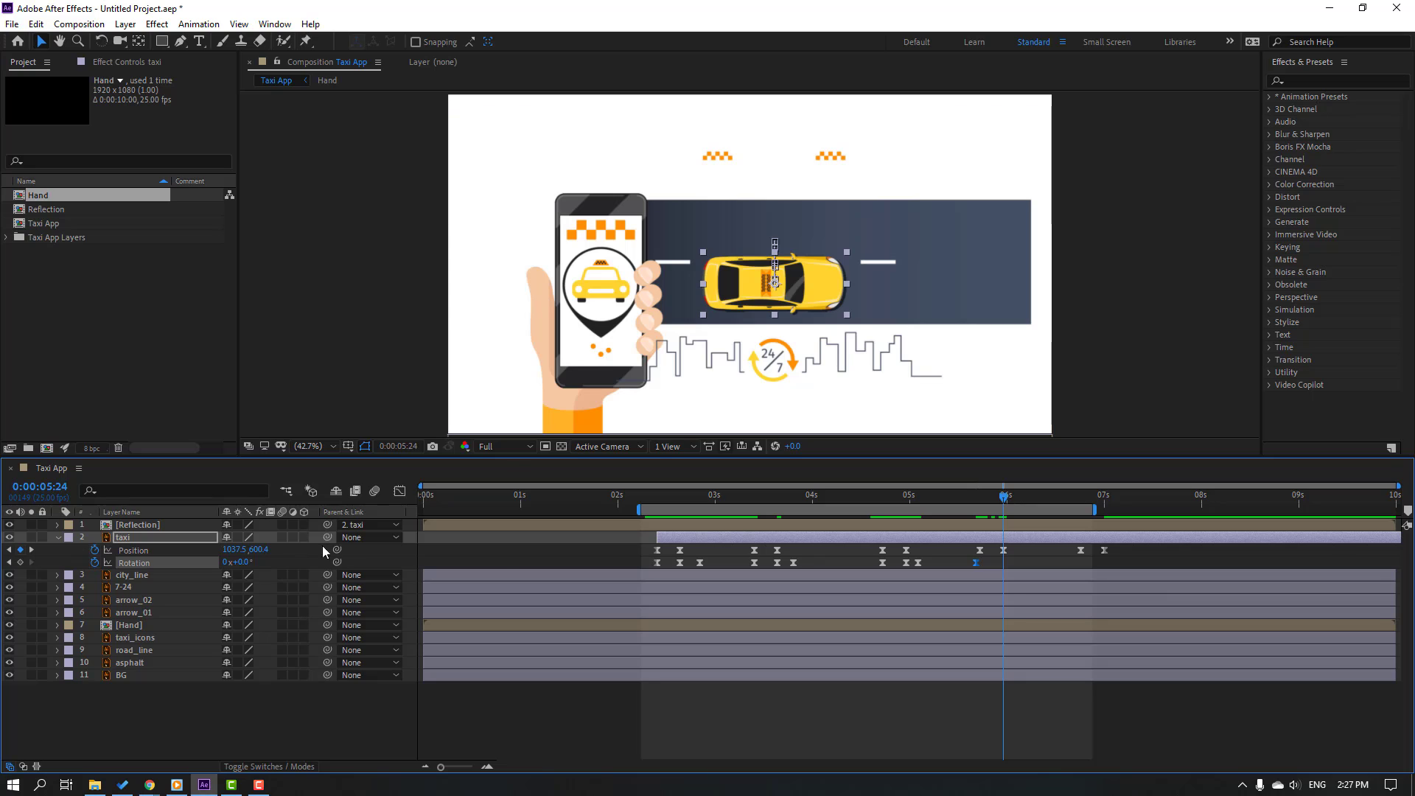
pyautogui.click(252, 571)
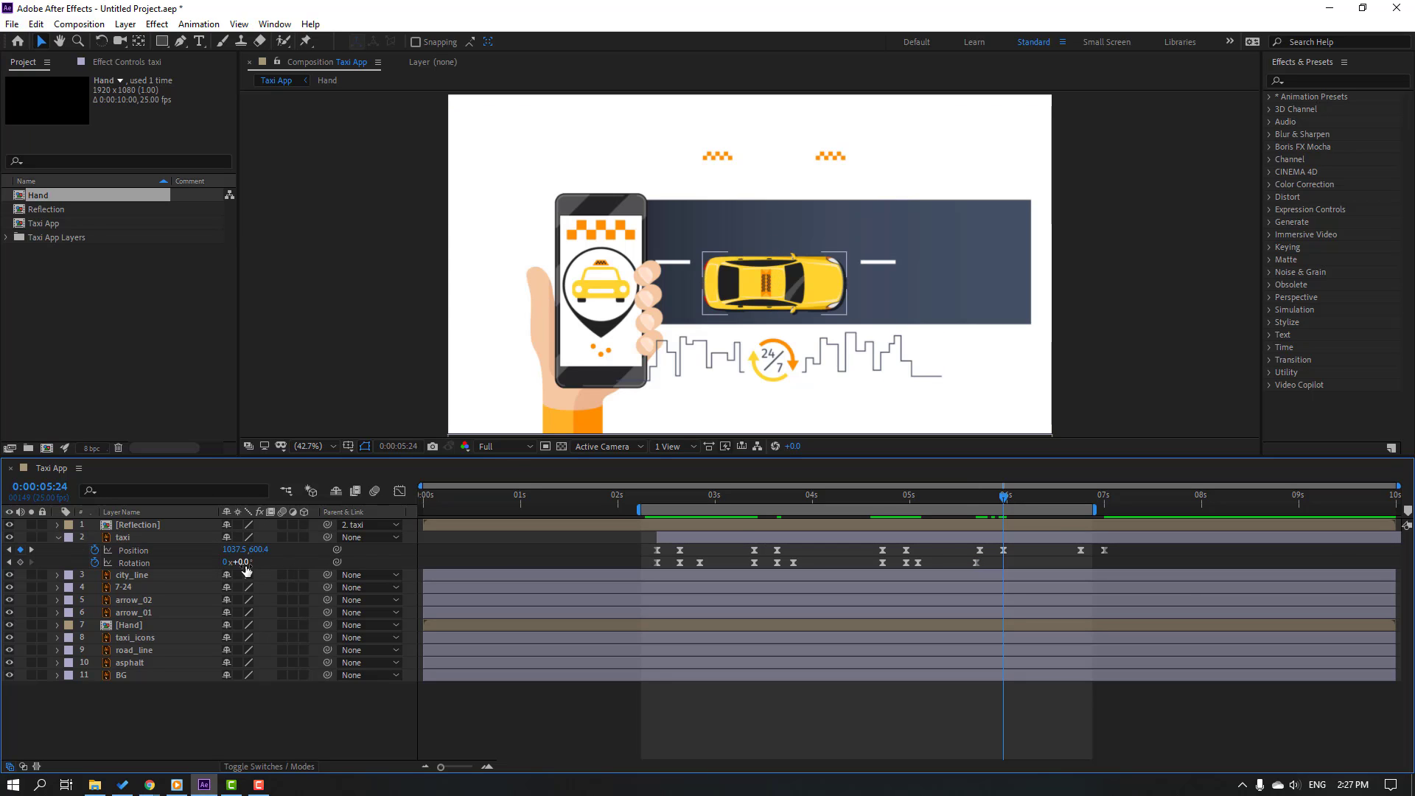
pyautogui.moveTo(1004, 497)
pyautogui.mouseDown()
pyautogui.moveTo(972, 497)
pyautogui.moveTo(999, 496)
pyautogui.mouseUp()
pyautogui.moveTo(243, 562); pyautogui.dragTo(245, 562)
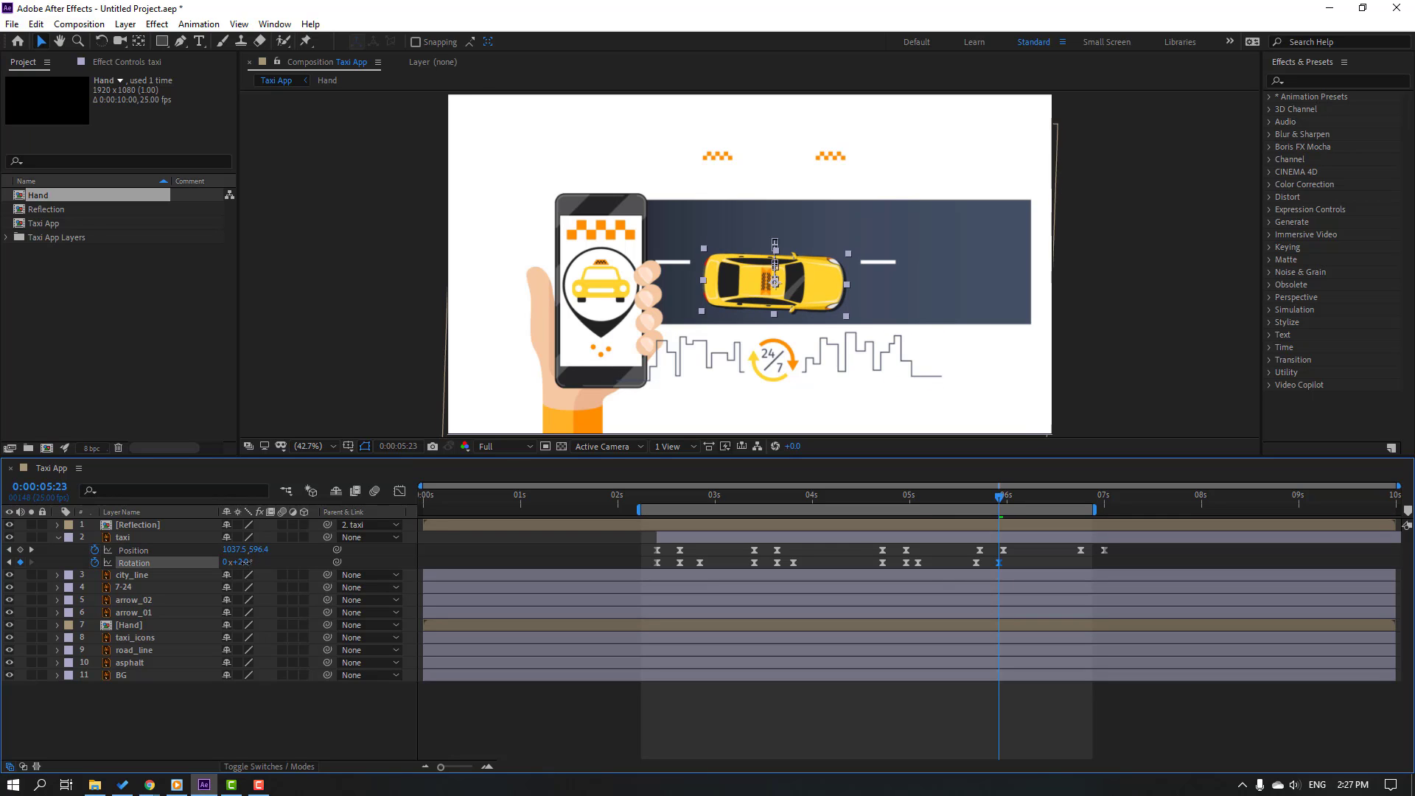
pyautogui.click(240, 563)
pyautogui.write('3')
pyautogui.press('Return')
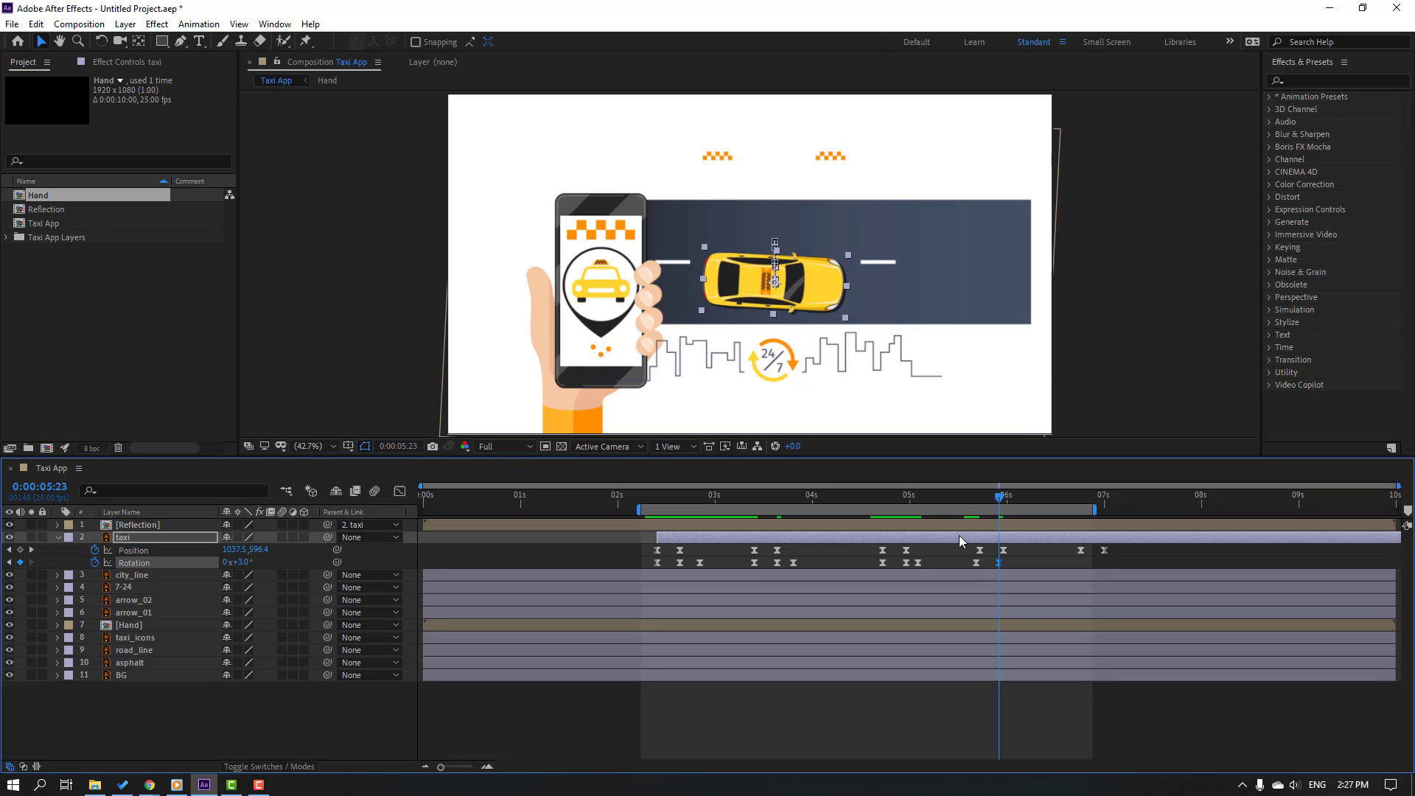
# Step: Keyframe the taxi's Rotation at 0° at 0:00:06:01 and 0:00:06:18, and extend the work area to just past 0:00:07:00
pyautogui.click(1009, 504)
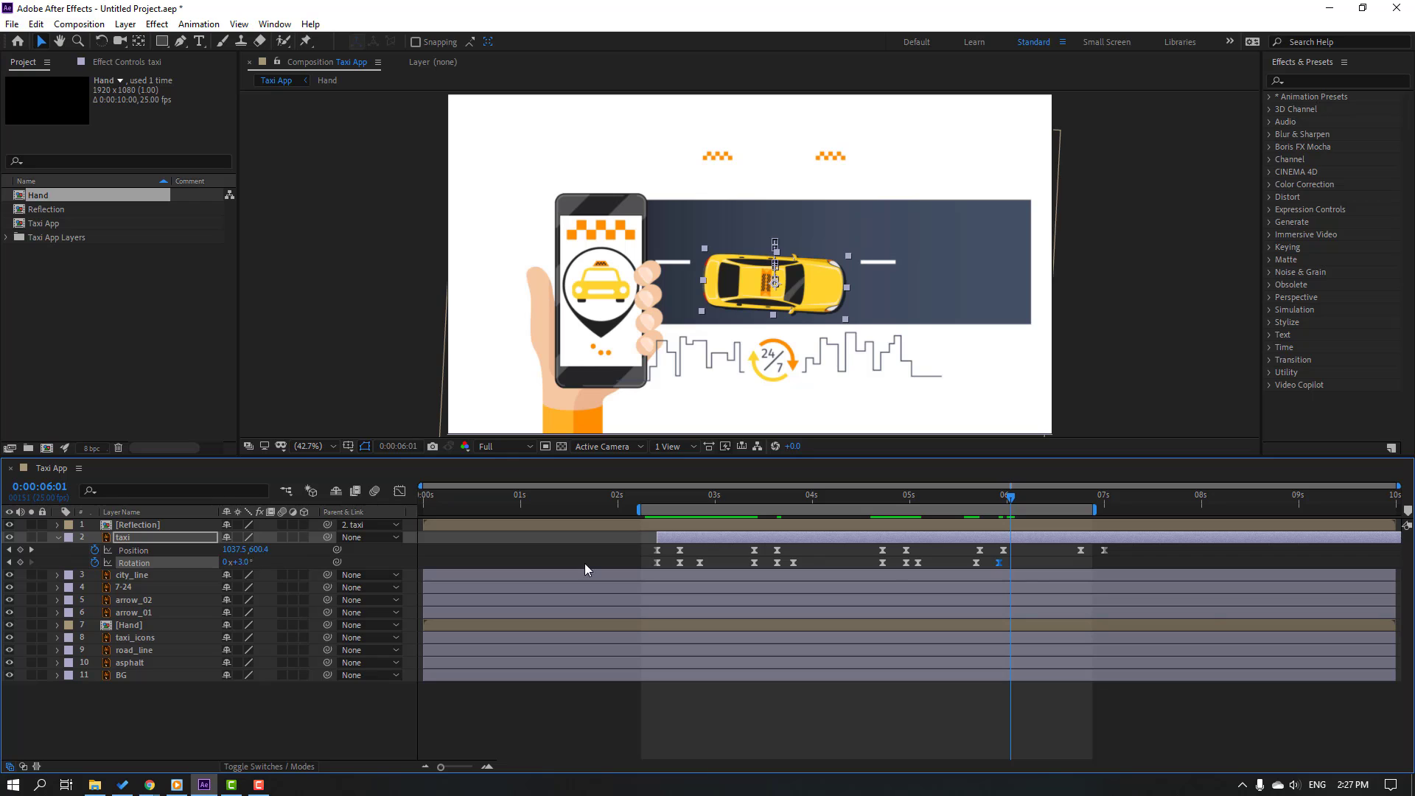
pyautogui.hotkey('ctrl', 'v')
pyautogui.moveTo(980, 504); pyautogui.dragTo(1125, 510)
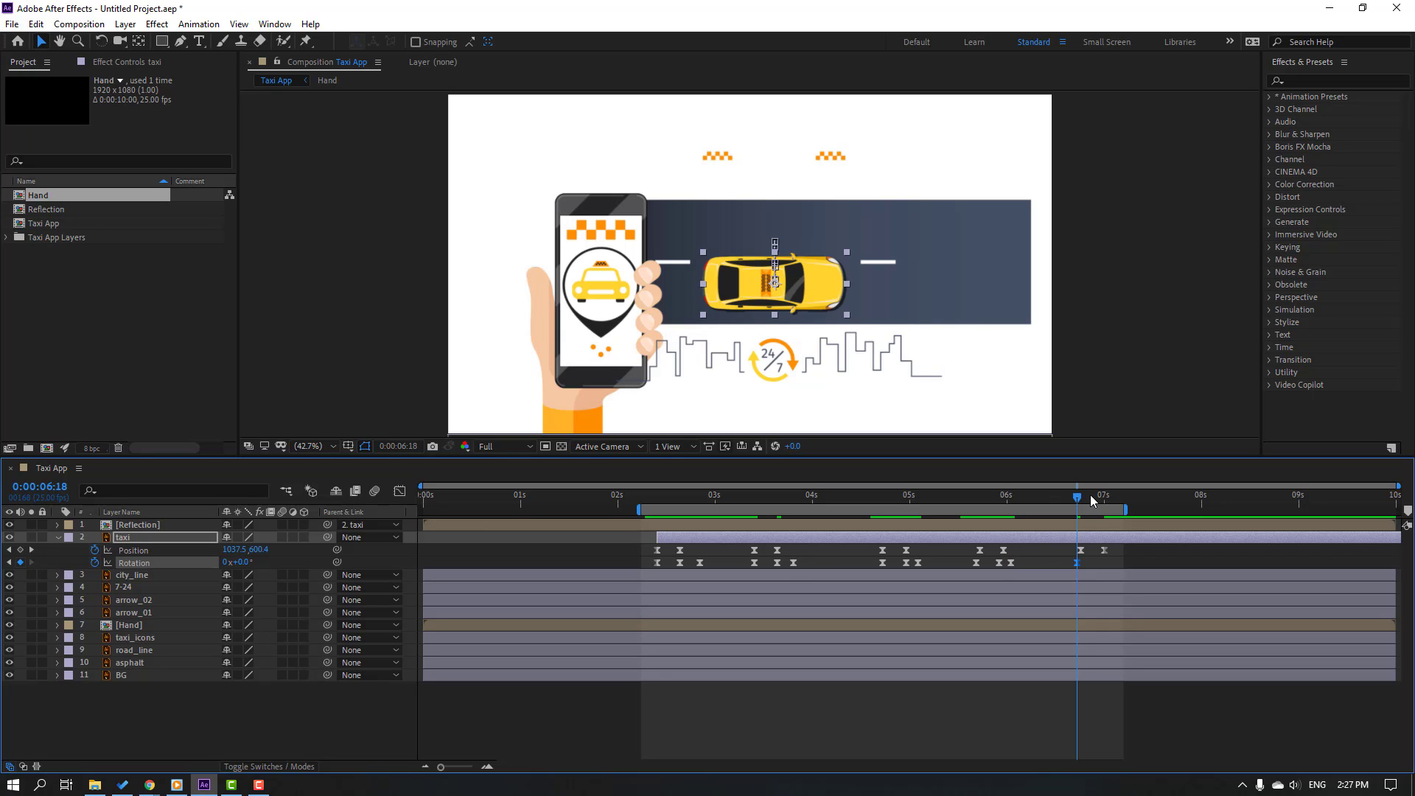
# Step: Set the taxi's Rotation to -3° at 0:00:07:00 and back to 0° at 0:00:07:03
pyautogui.click(1104, 502)
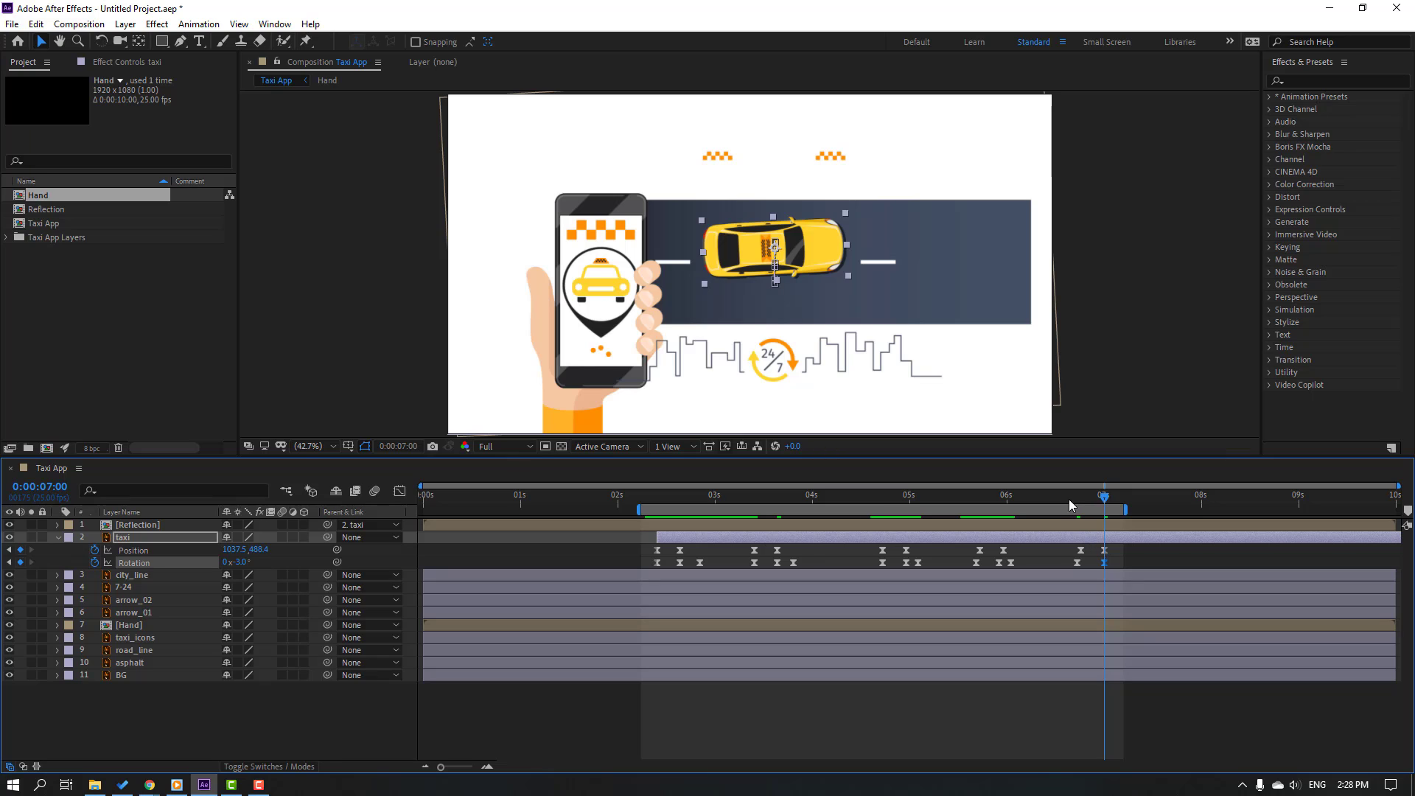
pyautogui.press('Return')
pyautogui.moveTo(1108, 504); pyautogui.dragTo(1117, 504)
pyautogui.moveTo(248, 564); pyautogui.dragTo(250, 565)
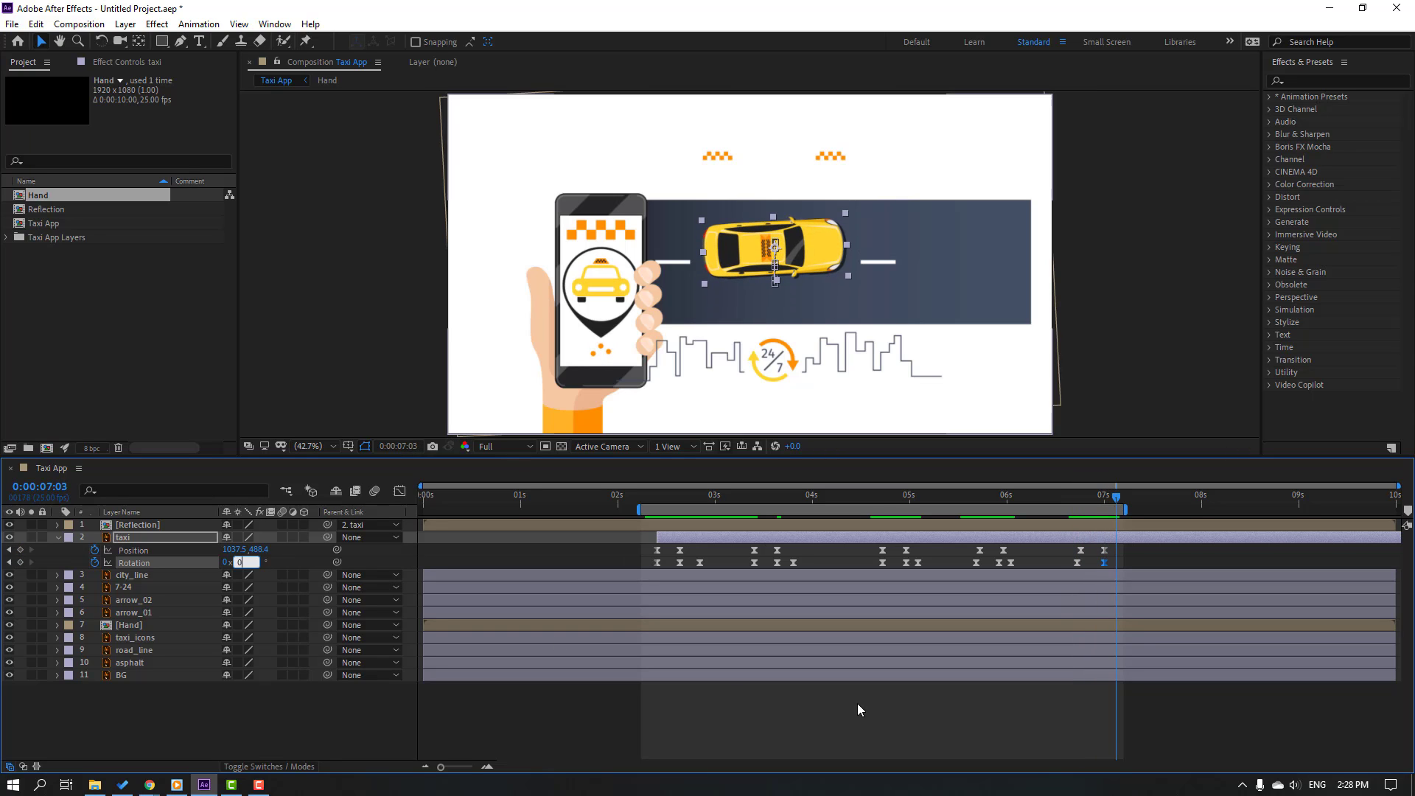
pyautogui.click(565, 718)
# Step: Preview the taxi's complete driving motion with the composition view zoomed out to 25%
pyautogui.press('space')
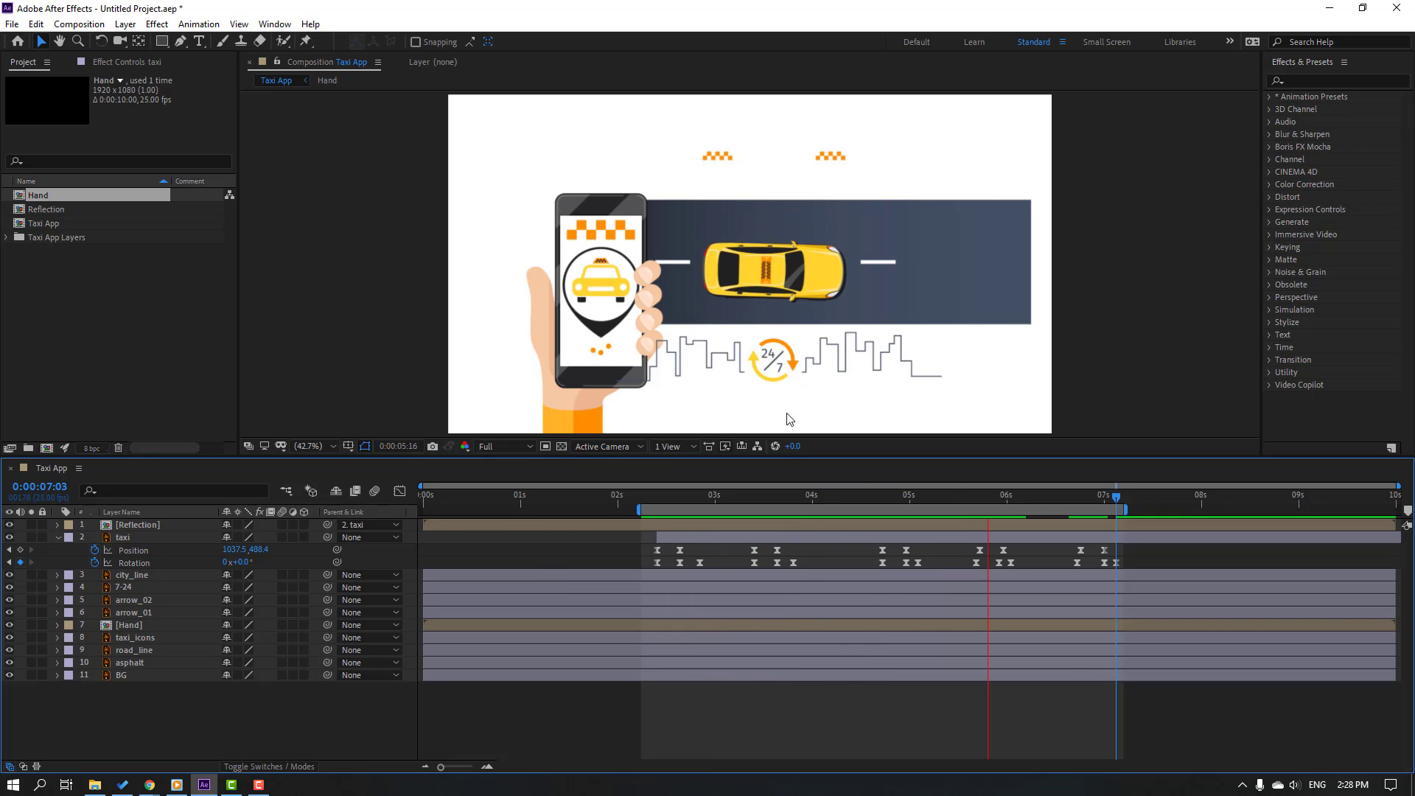
pyautogui.press(',')
pyautogui.press(',')
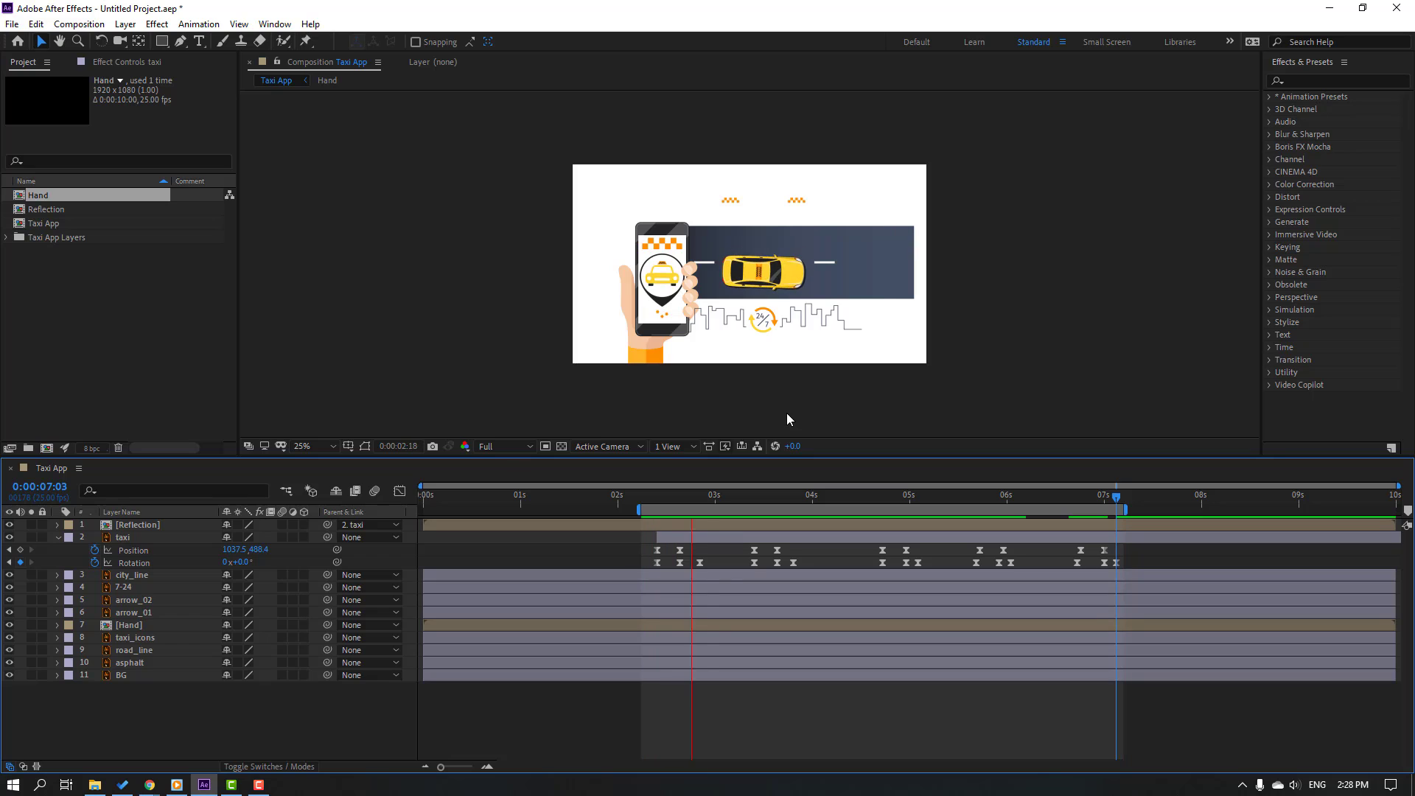
# Step: Create a null object in Taxi App and move its anchor point to the centre of its box
pyautogui.press('.')
pyautogui.press('.')
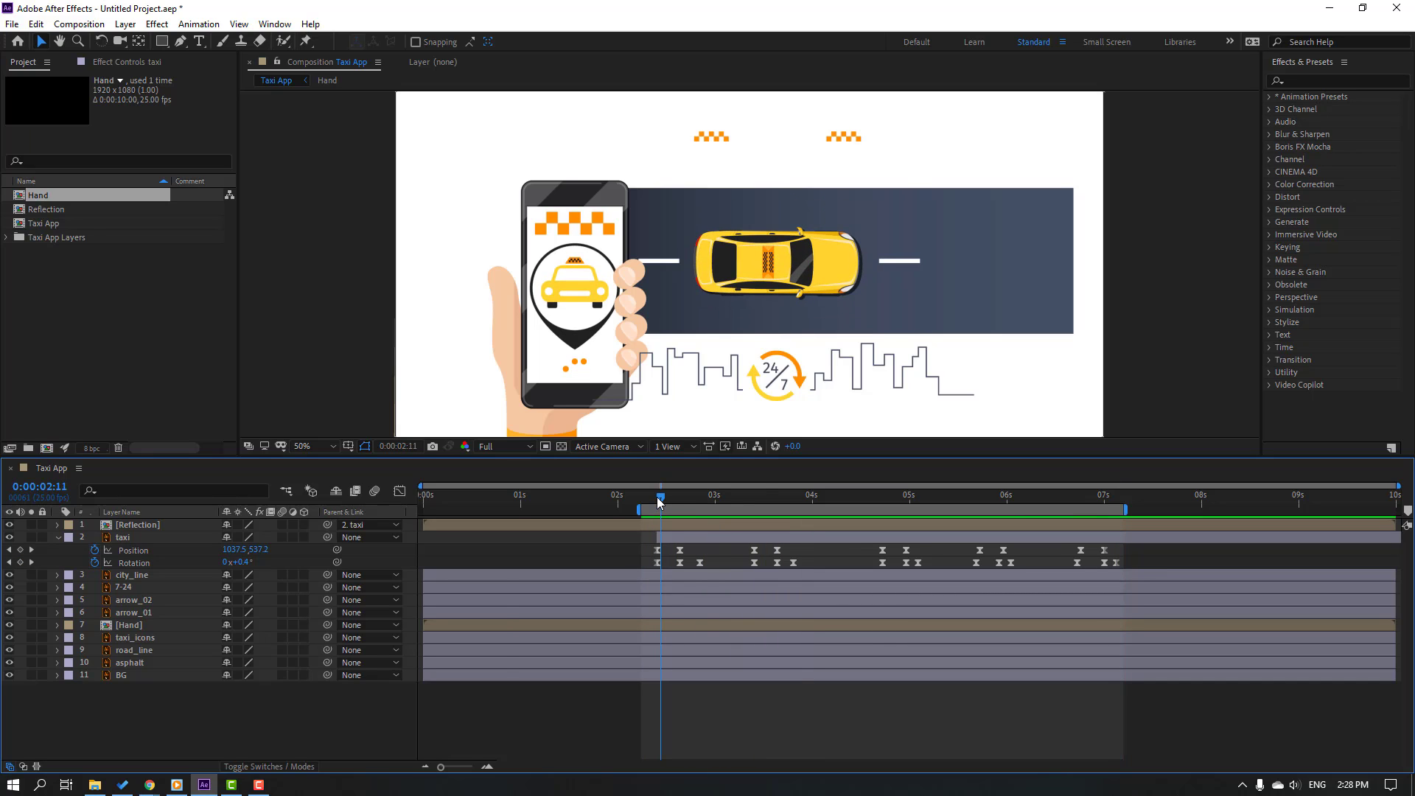
pyautogui.press('space')
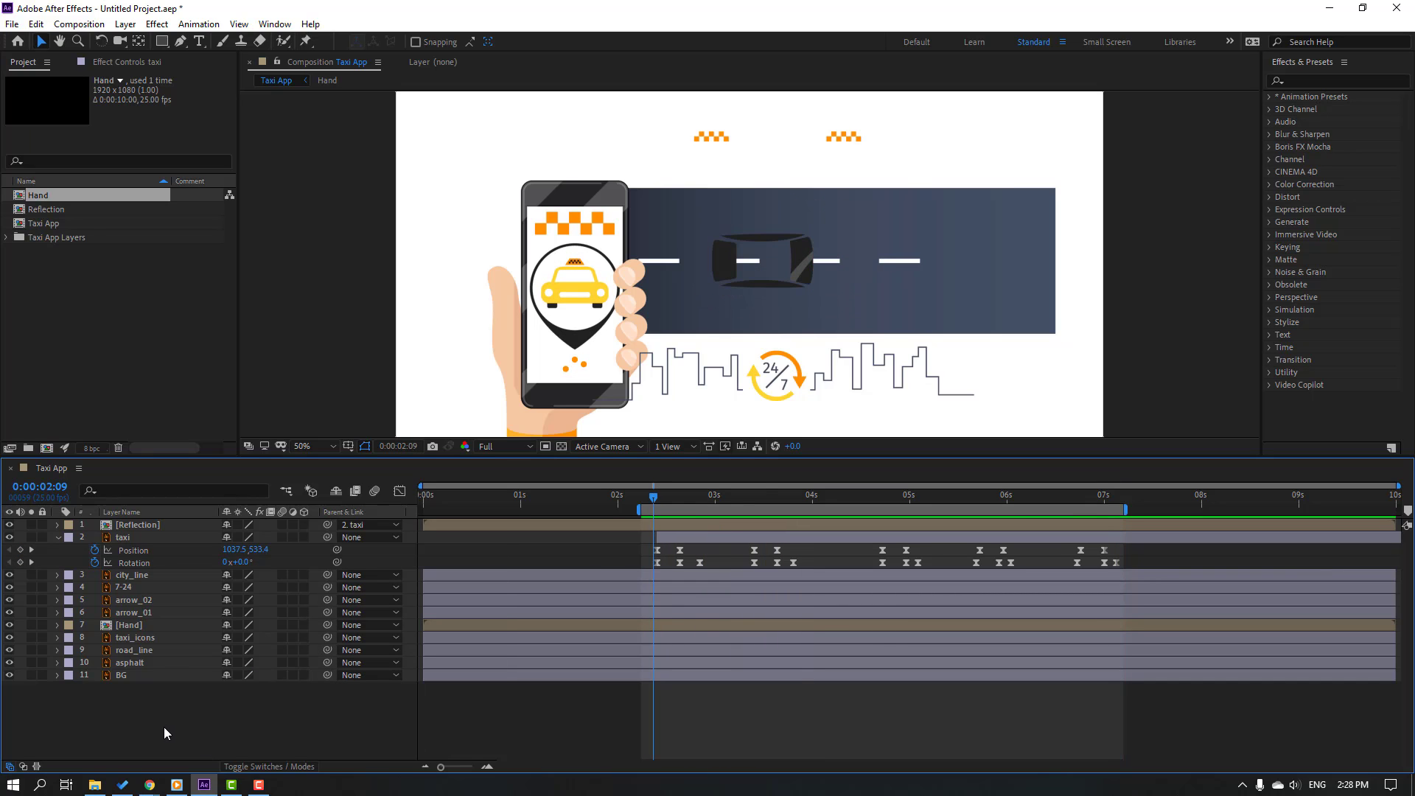
pyautogui.rightClick(151, 728)
pyautogui.moveTo(250, 569)
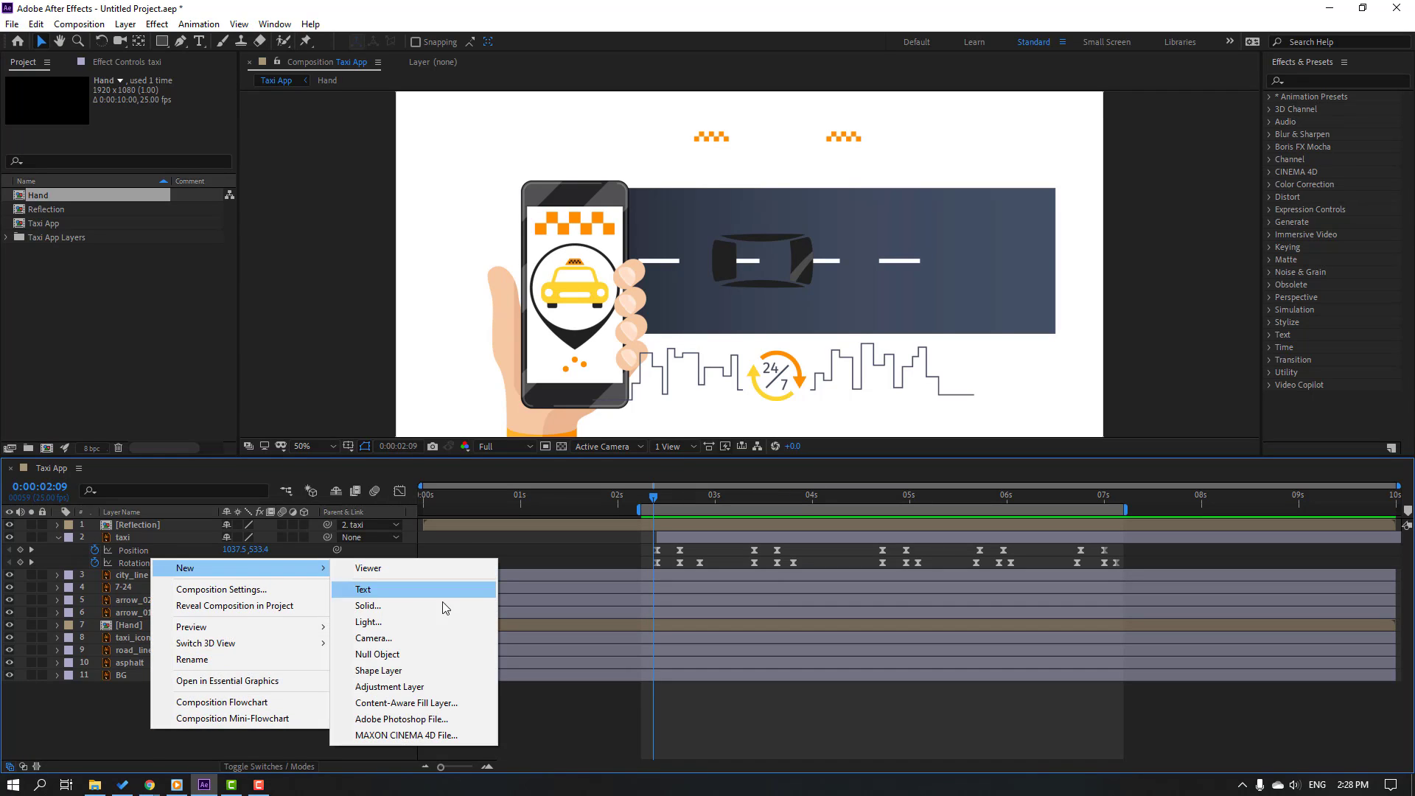
pyautogui.click(384, 654)
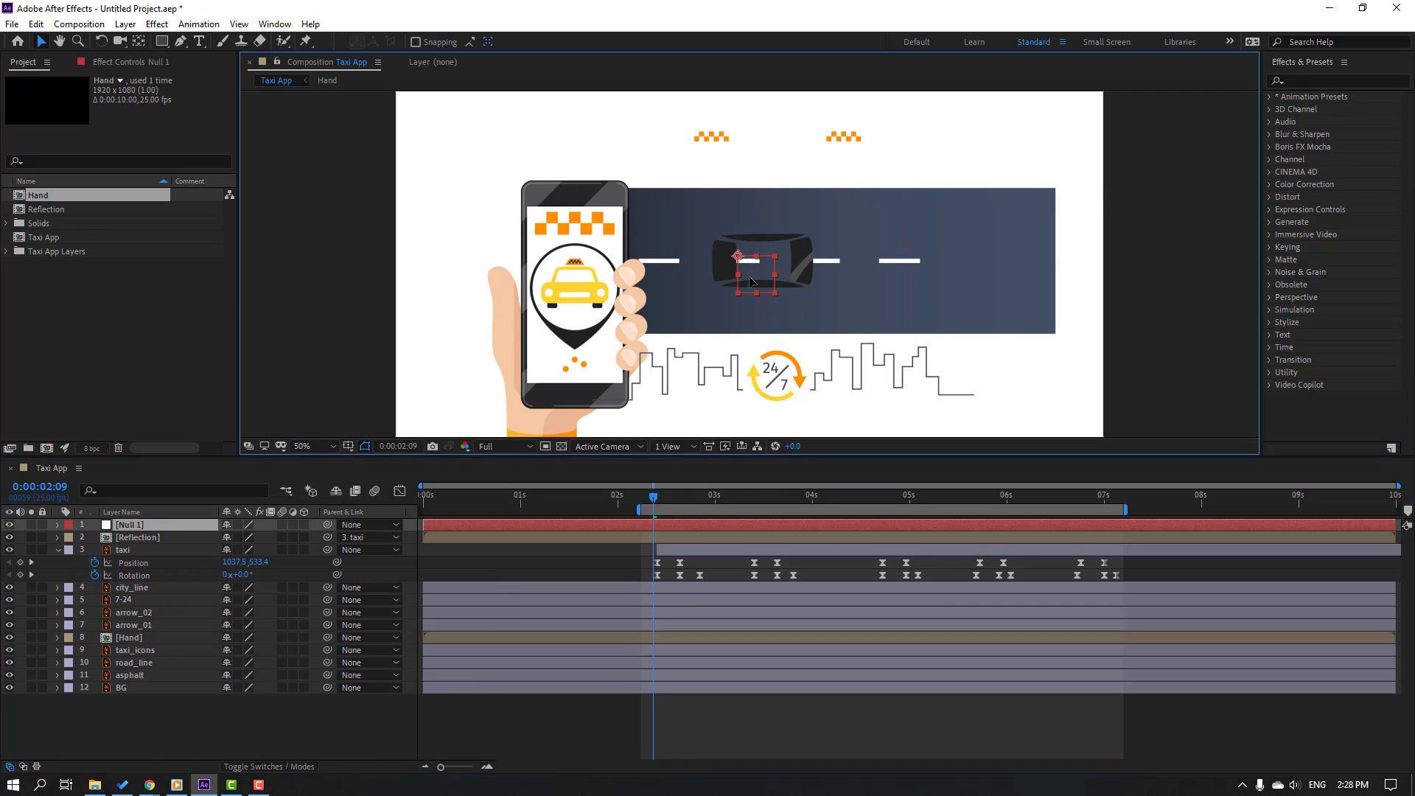
pyautogui.click(138, 41)
pyautogui.moveTo(736, 253); pyautogui.dragTo(754, 272)
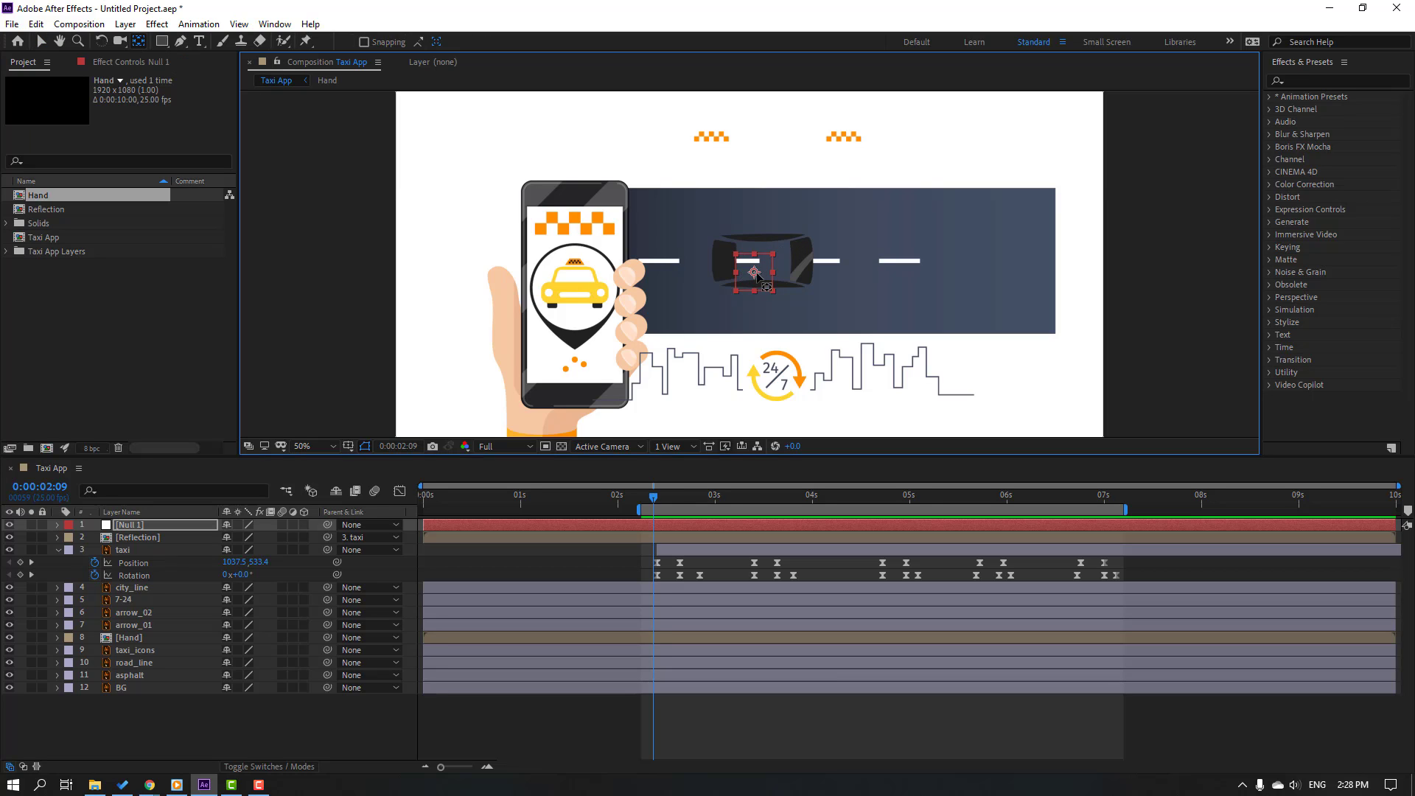
# Step: Parent the taxi layer to the Null 1 layer
pyautogui.press('v')
pyautogui.moveTo(653, 497); pyautogui.dragTo(687, 497)
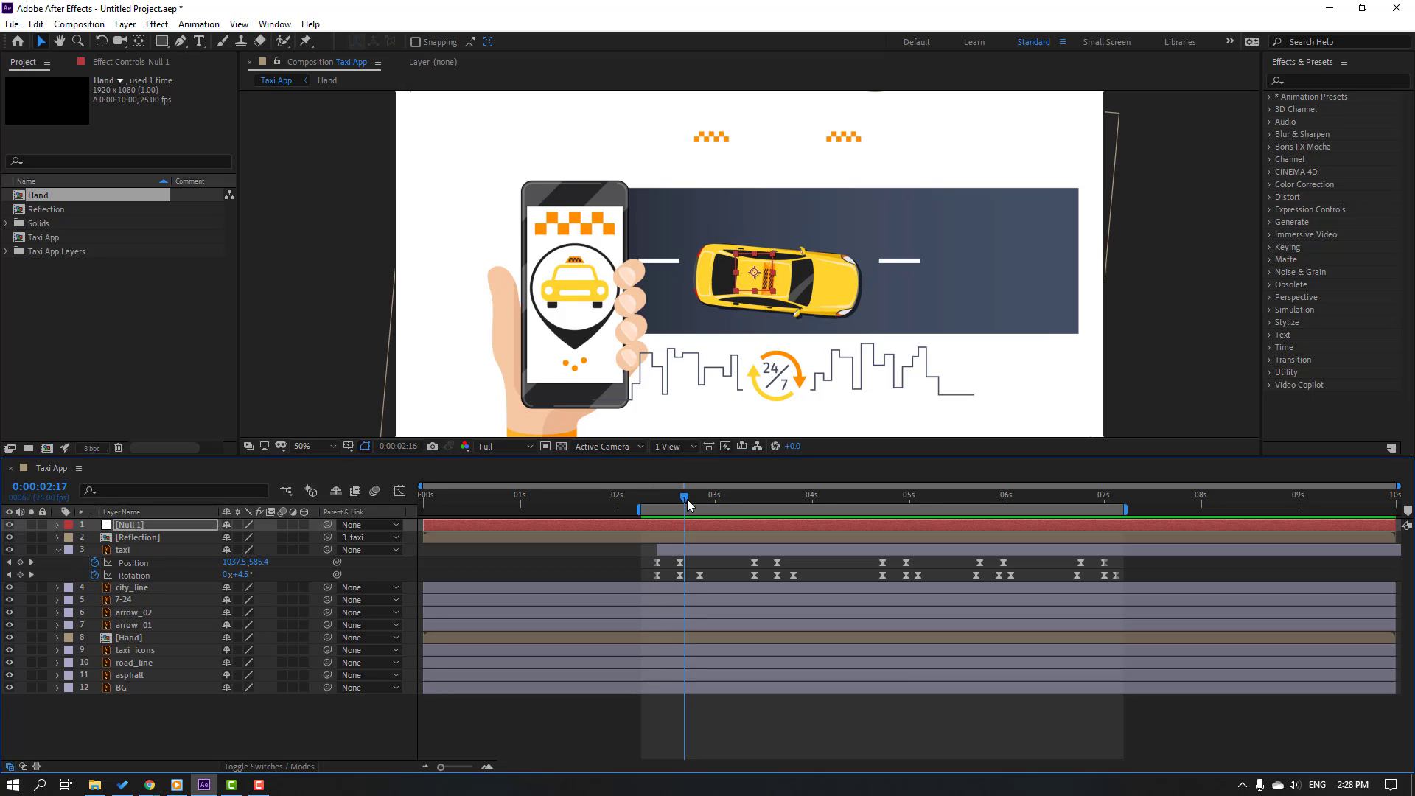
pyautogui.click(121, 551)
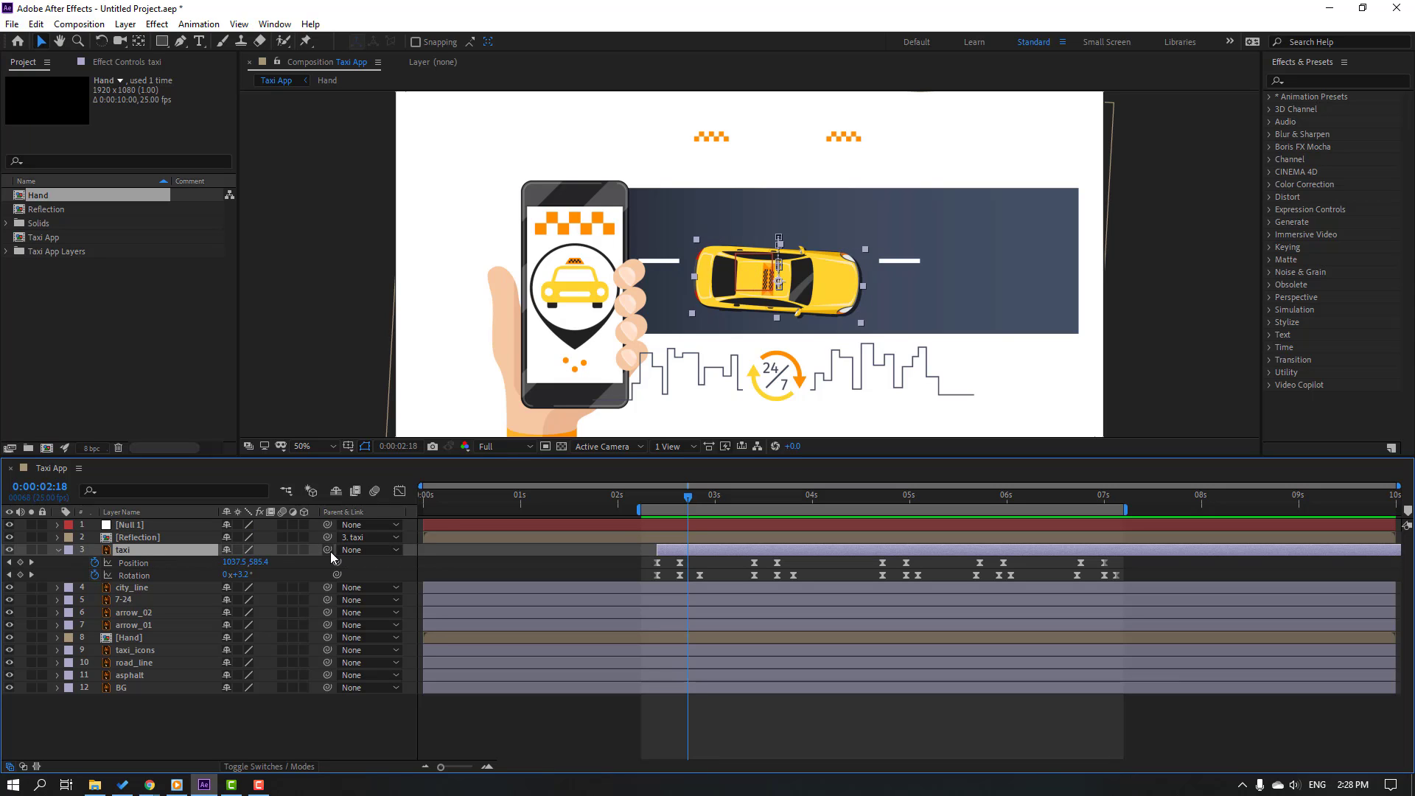
pyautogui.moveTo(328, 551); pyautogui.dragTo(133, 532)
# Step: Keyframe the null's Position at 0:00:02:10 and shift it to the right along the road at about 0:00:03:20
pyautogui.click(133, 528)
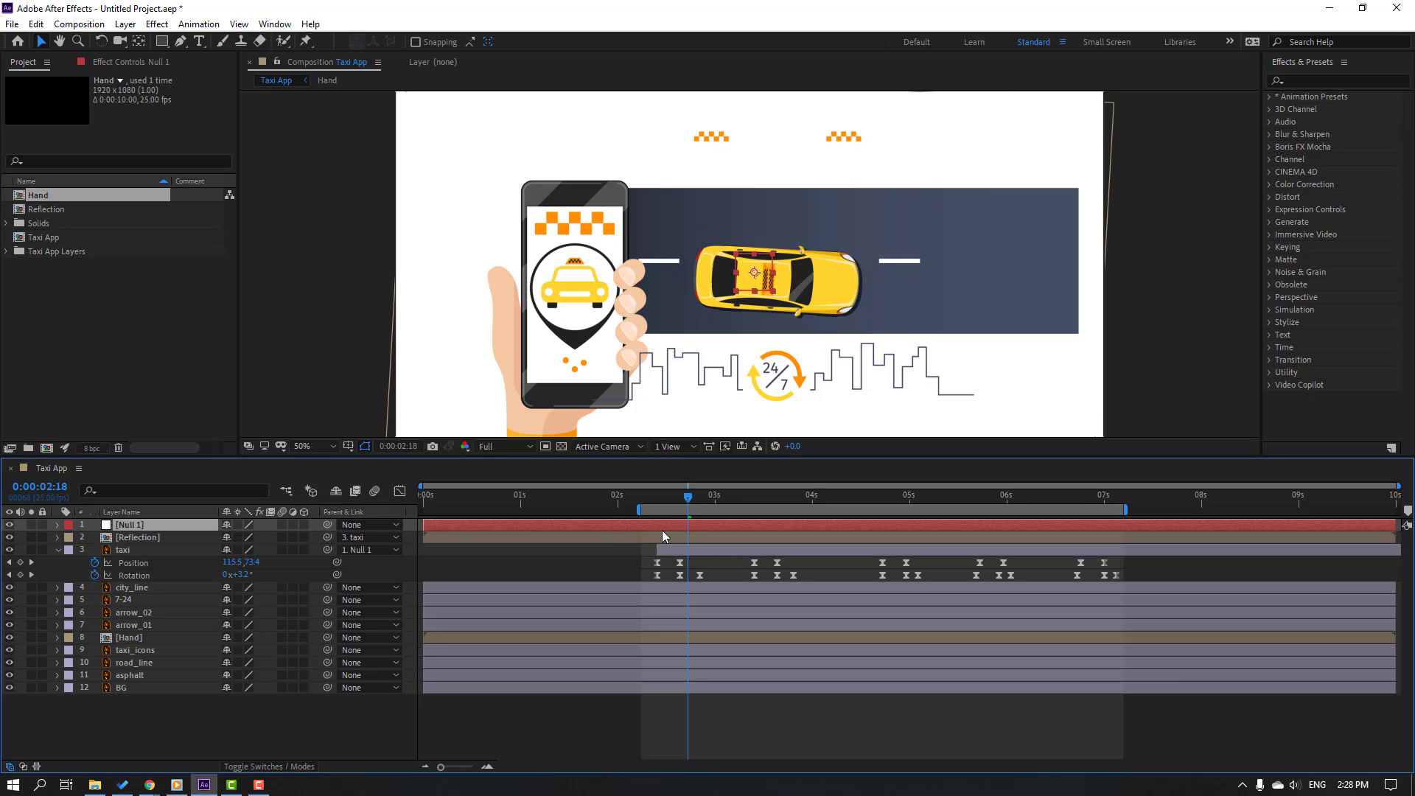
pyautogui.moveTo(677, 505); pyautogui.dragTo(656, 501)
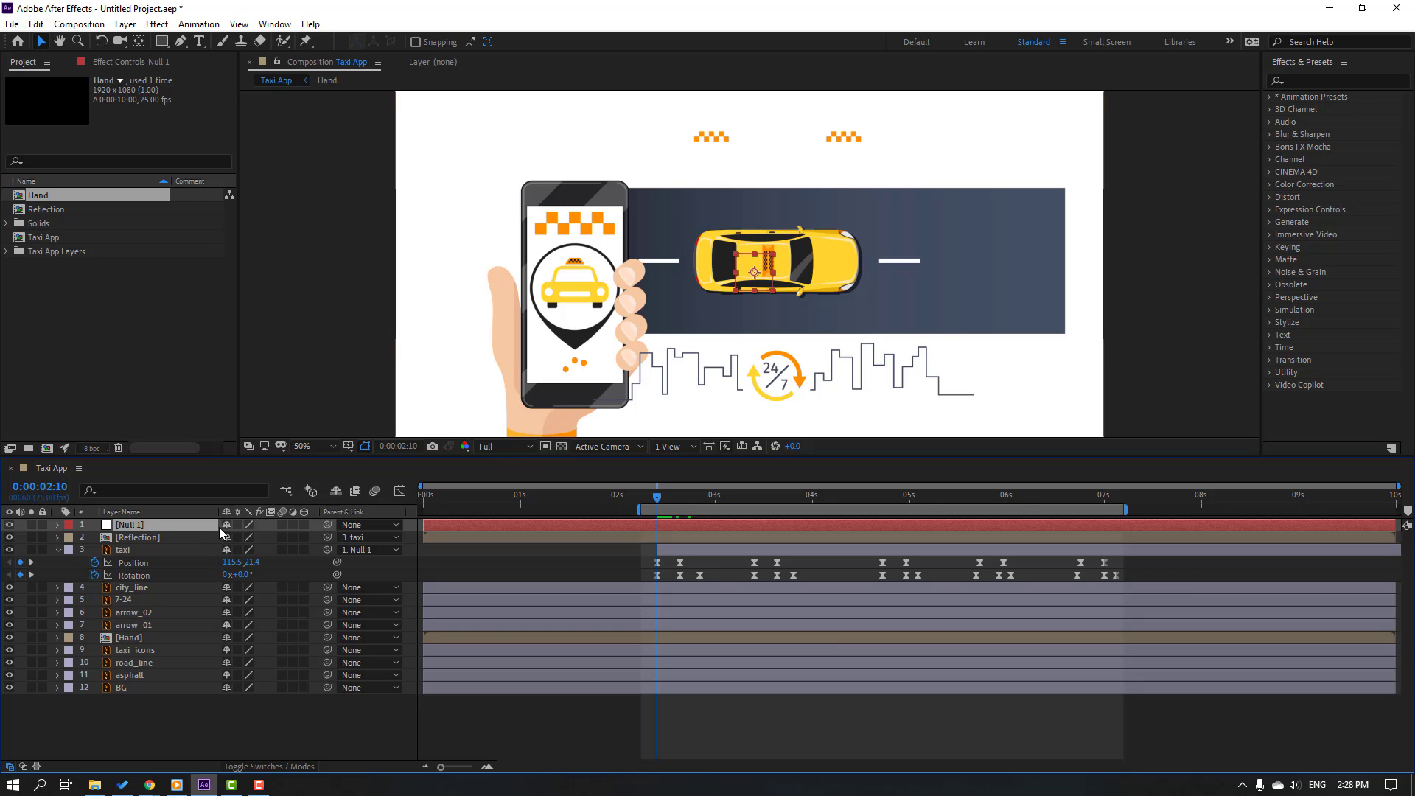
pyautogui.press('p')
pyautogui.click(94, 537)
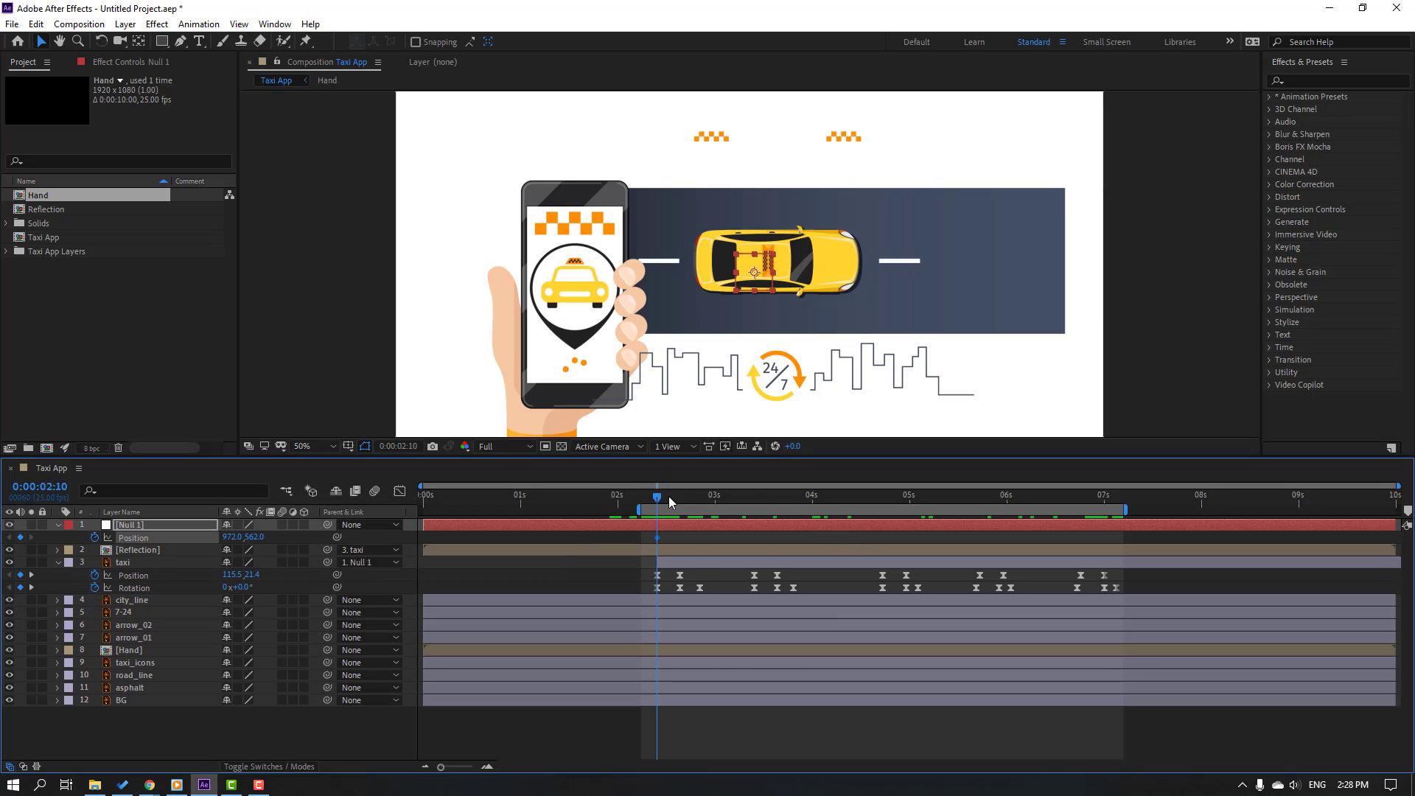
pyautogui.moveTo(657, 498); pyautogui.dragTo(793, 499)
pyautogui.moveTo(230, 538); pyautogui.dragTo(374, 532)
# Step: Set the null's Position to 1045, 562 at about 0:00:04:19 and to 1095, 562 at 0:00:05:22
pyautogui.moveTo(648, 500); pyautogui.dragTo(890, 501)
pyautogui.moveTo(230, 537); pyautogui.dragTo(132, 537)
pyautogui.press('space')
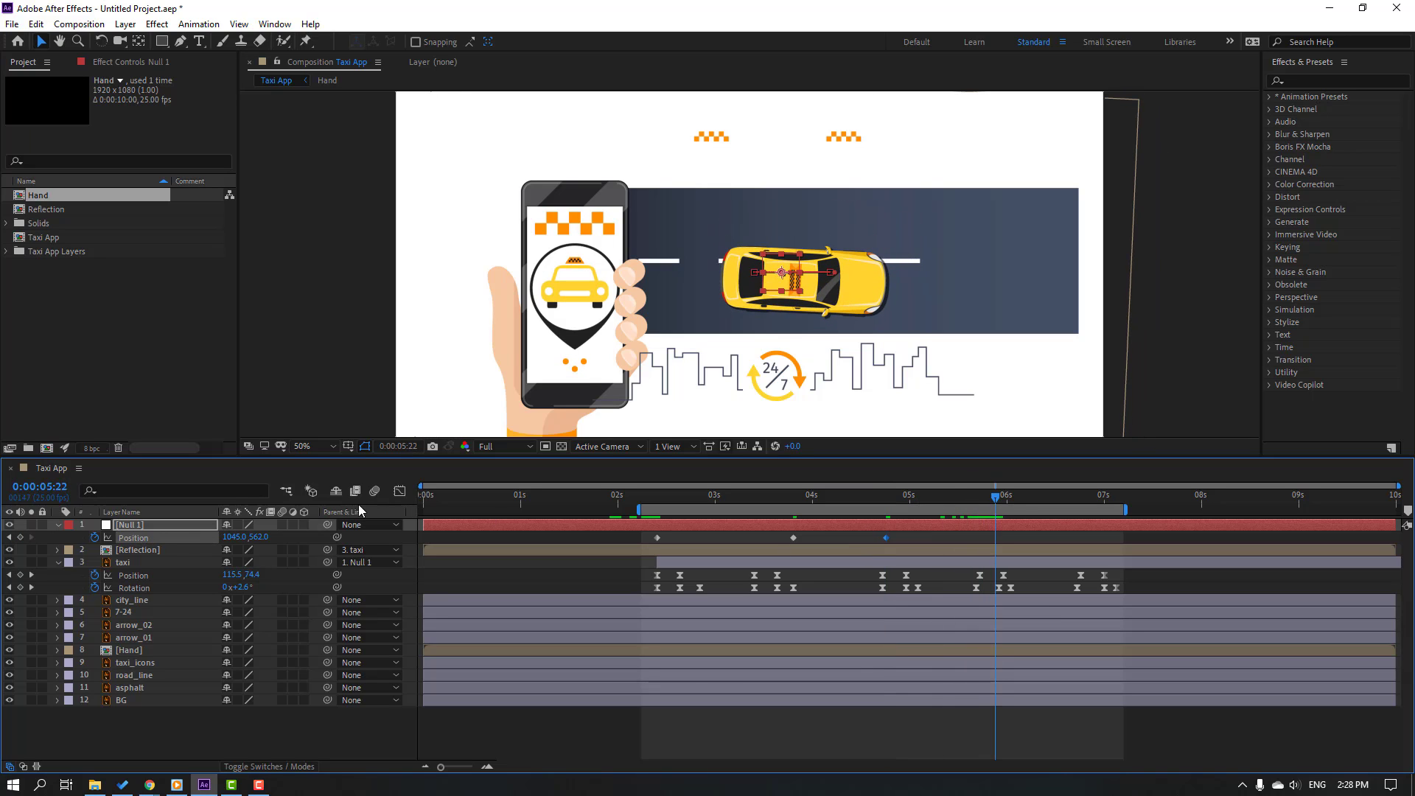
pyautogui.moveTo(243, 537); pyautogui.dragTo(277, 536)
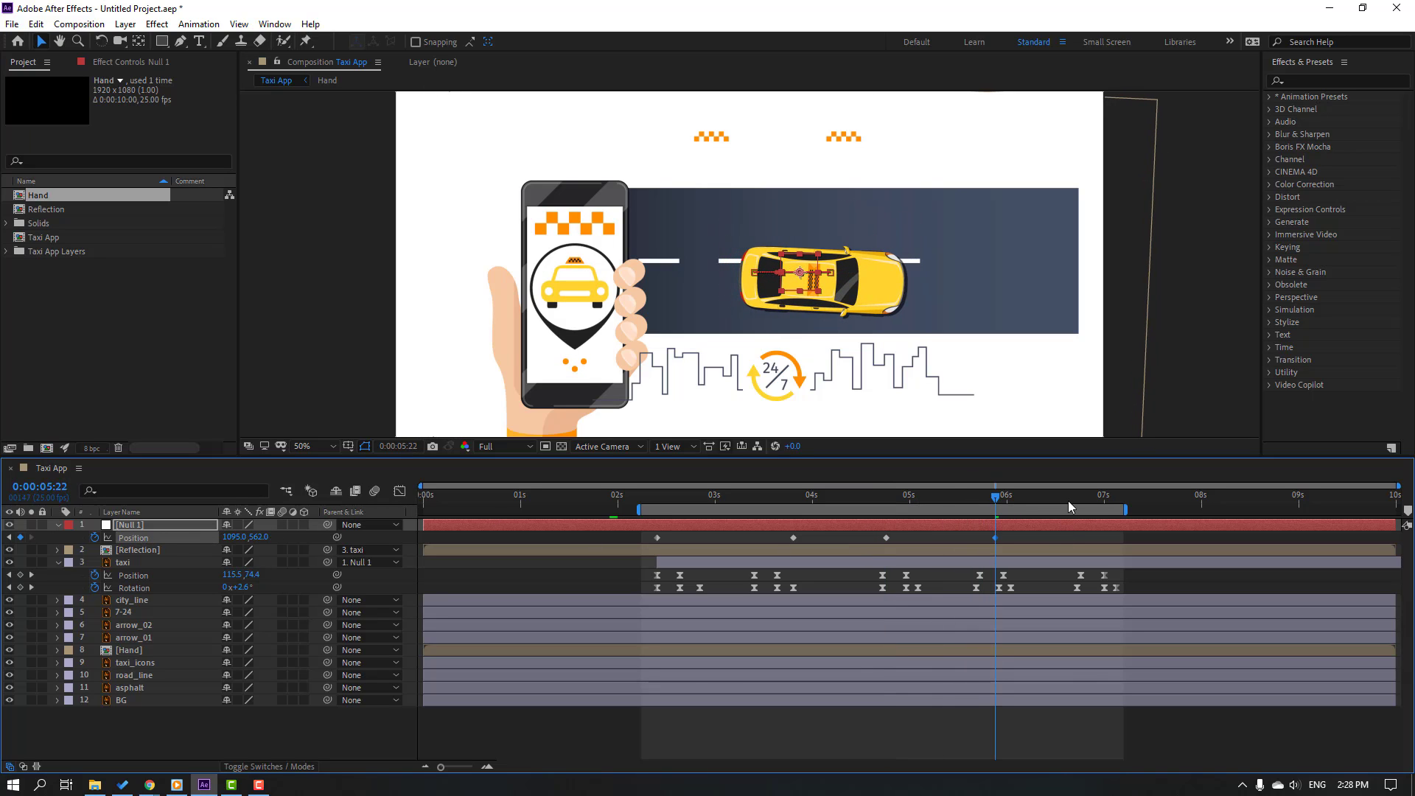
# Step: Copy the null's first Position keyframe to 0:00:07:03 and preview the taxi's forward and backward motion
pyautogui.moveTo(1070, 506); pyautogui.dragTo(1117, 506)
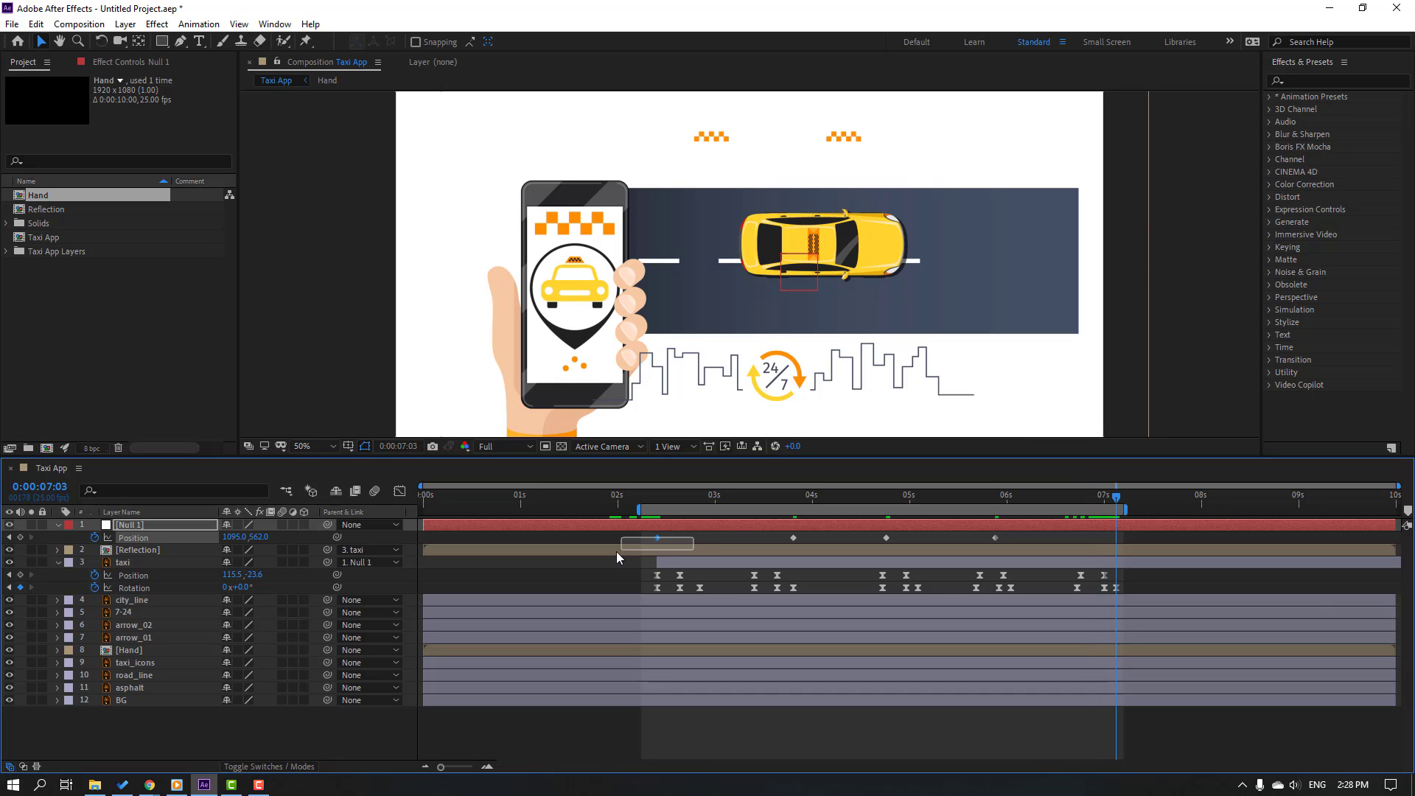
pyautogui.click(657, 537)
pyautogui.hotkey('ctrl', 'c')
pyautogui.hotkey('ctrl', 'v')
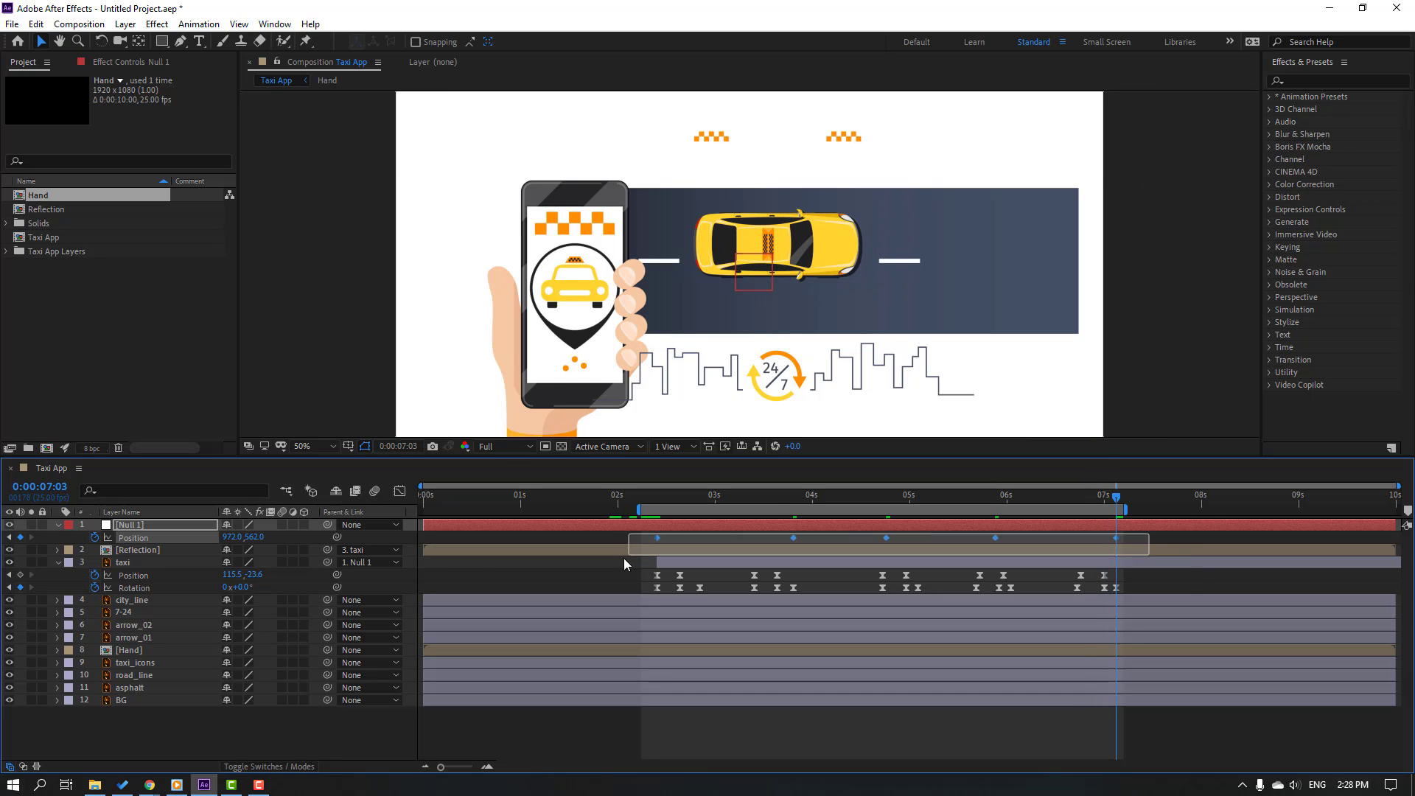
pyautogui.click(687, 545)
pyautogui.press('space')
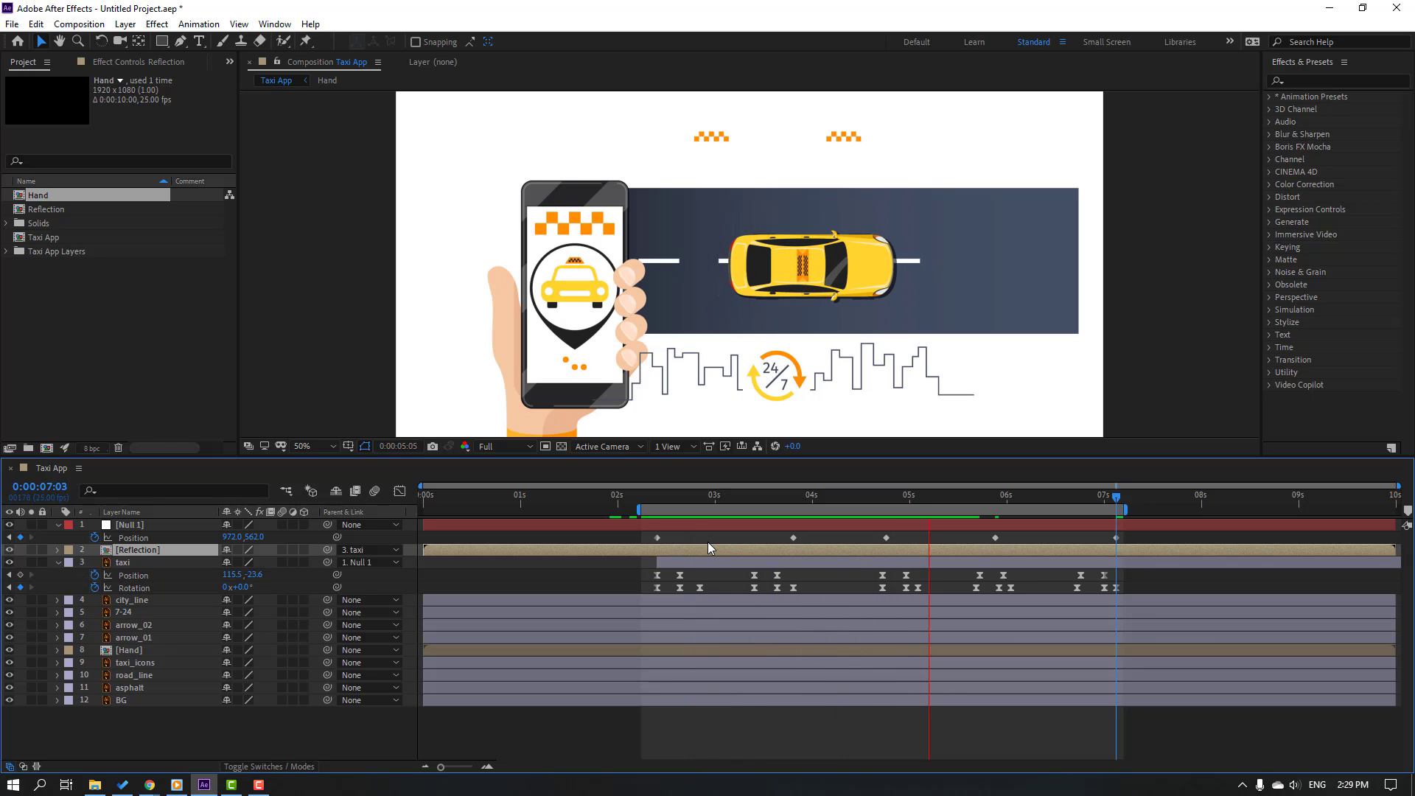
# Step: Delete the road_line layer from the Taxi App composition
pyautogui.click(724, 500)
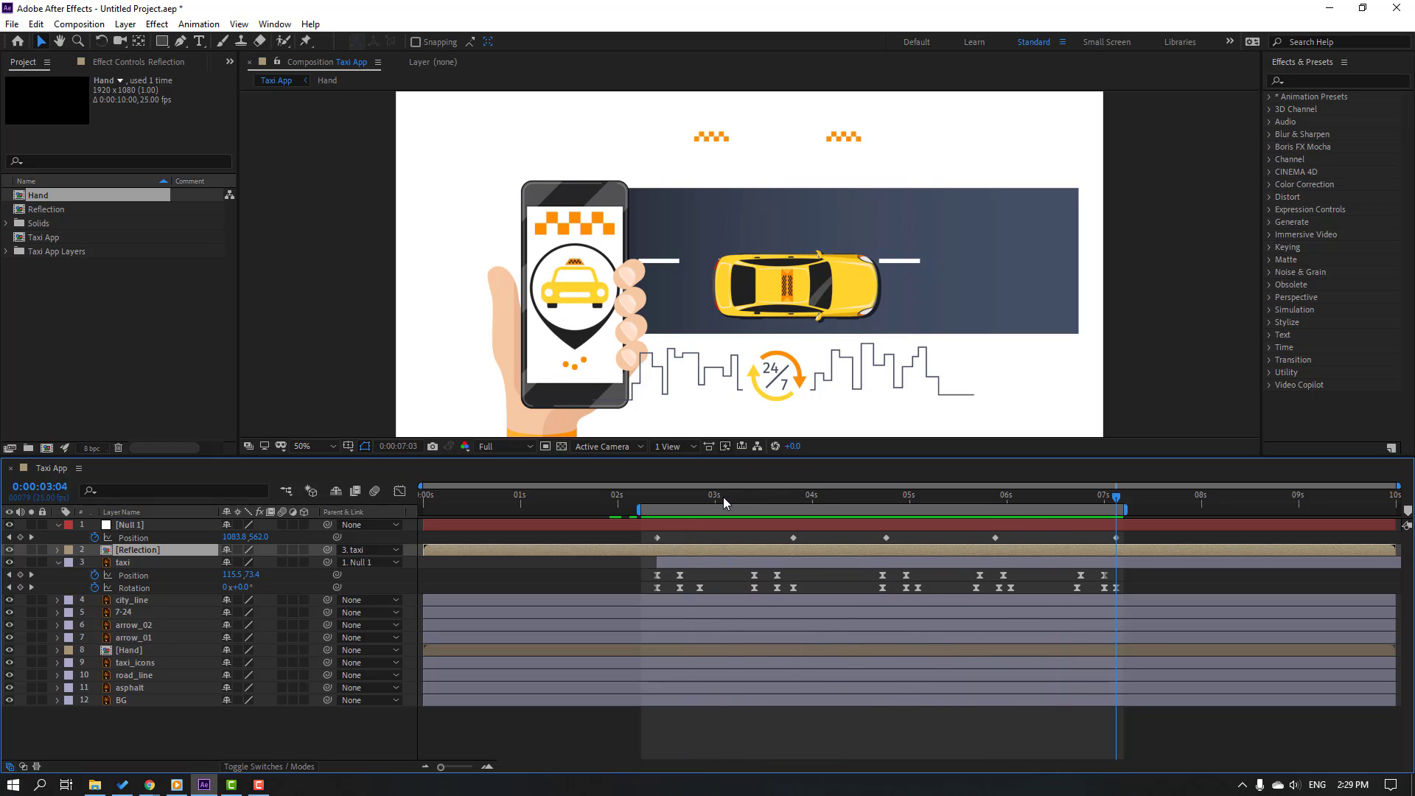
pyautogui.click(433, 284)
pyautogui.click(143, 675)
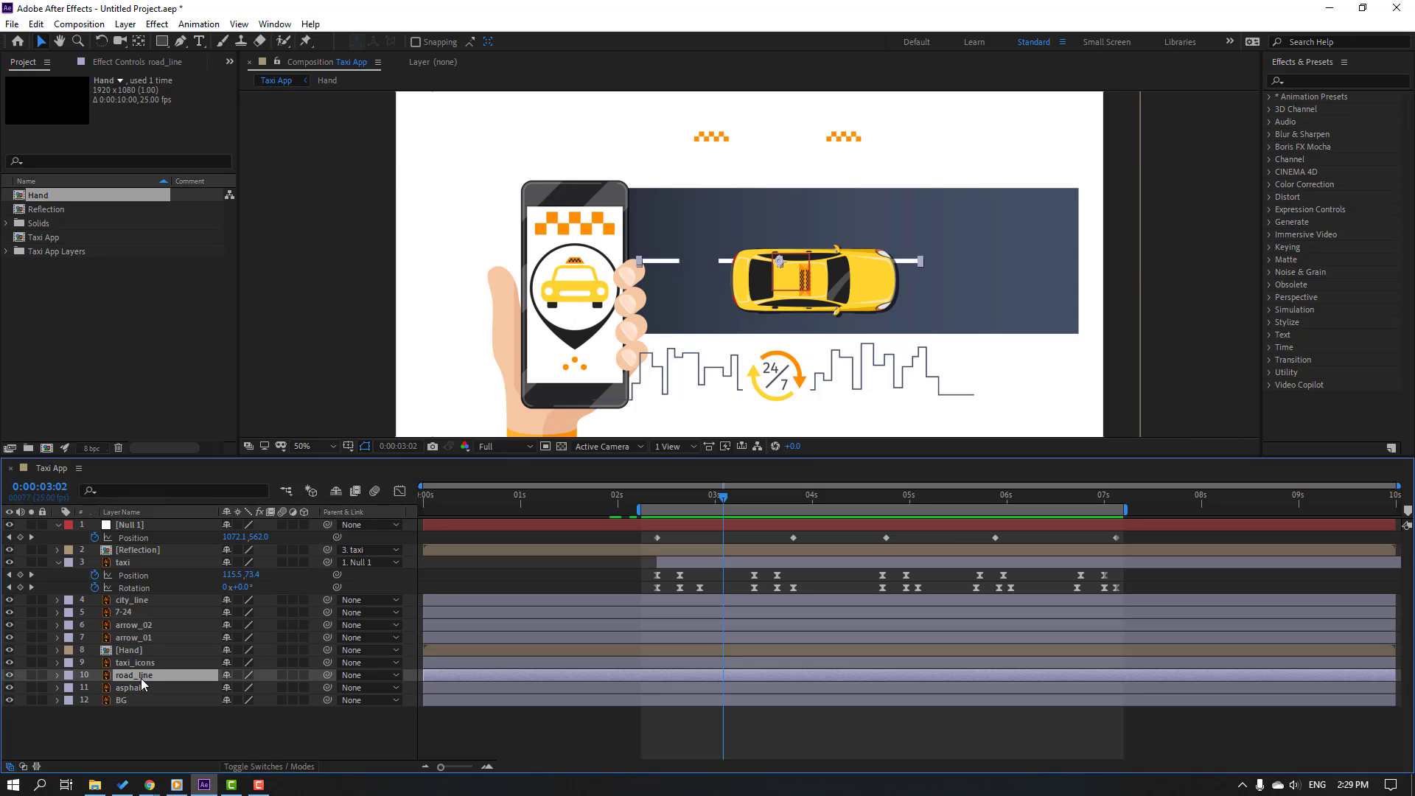
pyautogui.press('Delete')
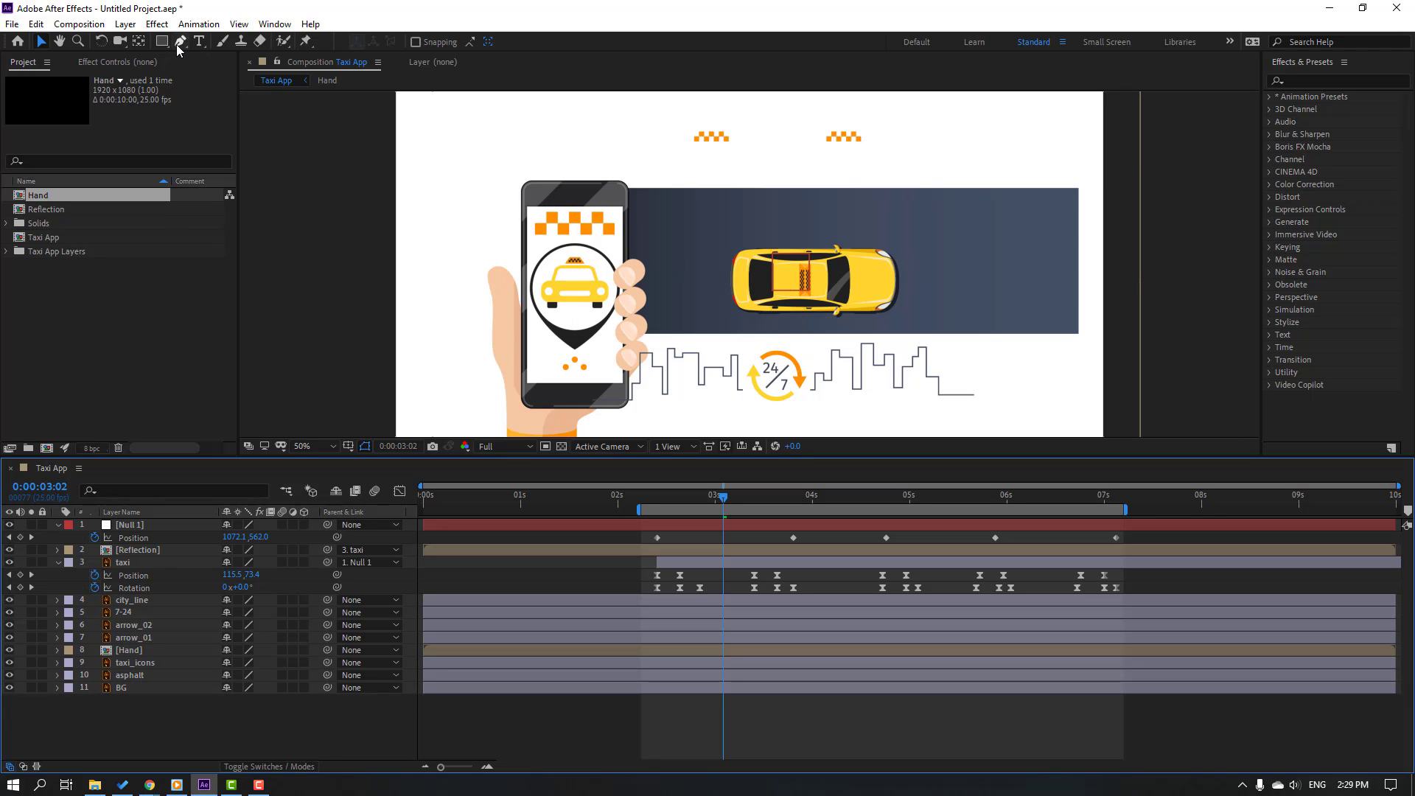
# Step: Draw a straight horizontal path with the Pen tool along the middle of the road, from its far end to behind the phone
pyautogui.click(179, 42)
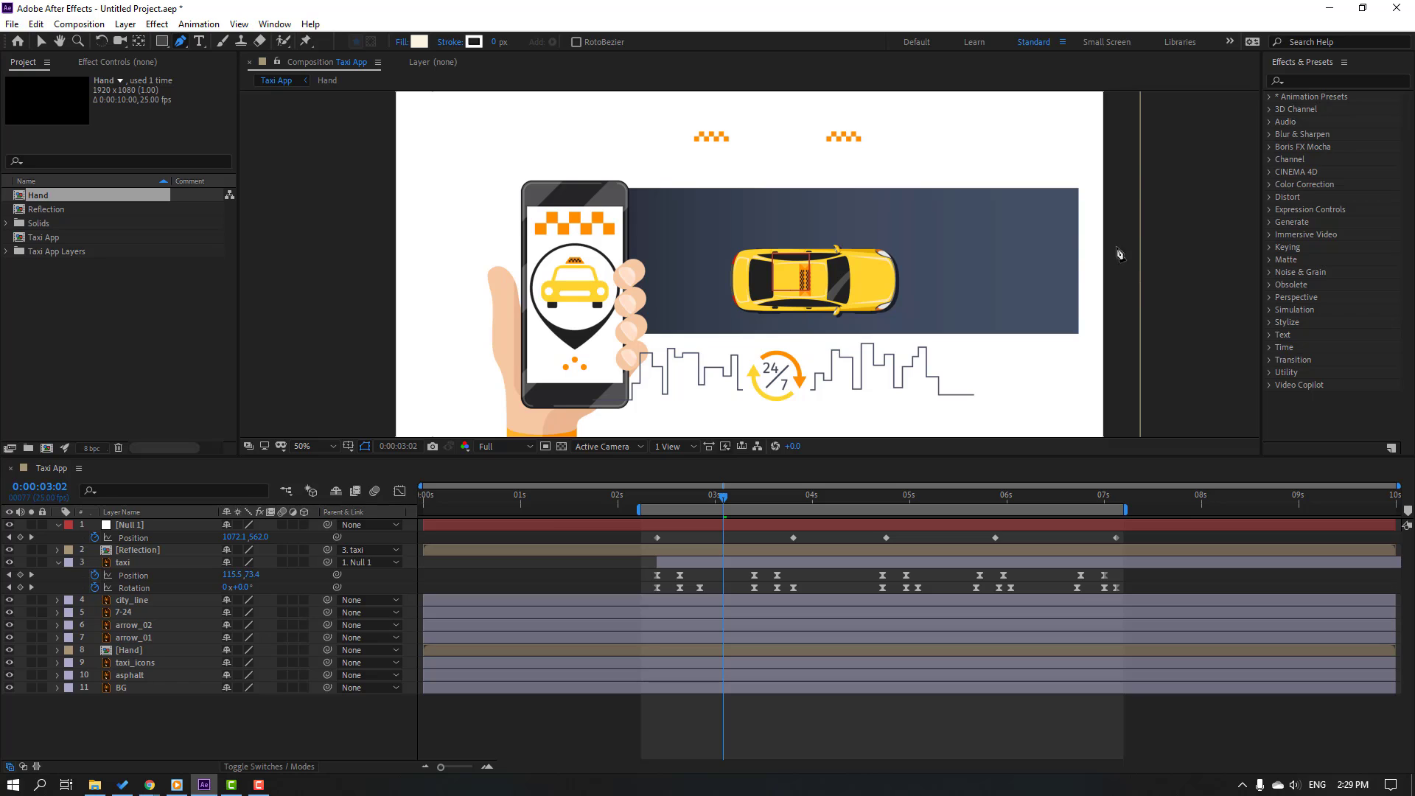
pyautogui.click(1070, 258)
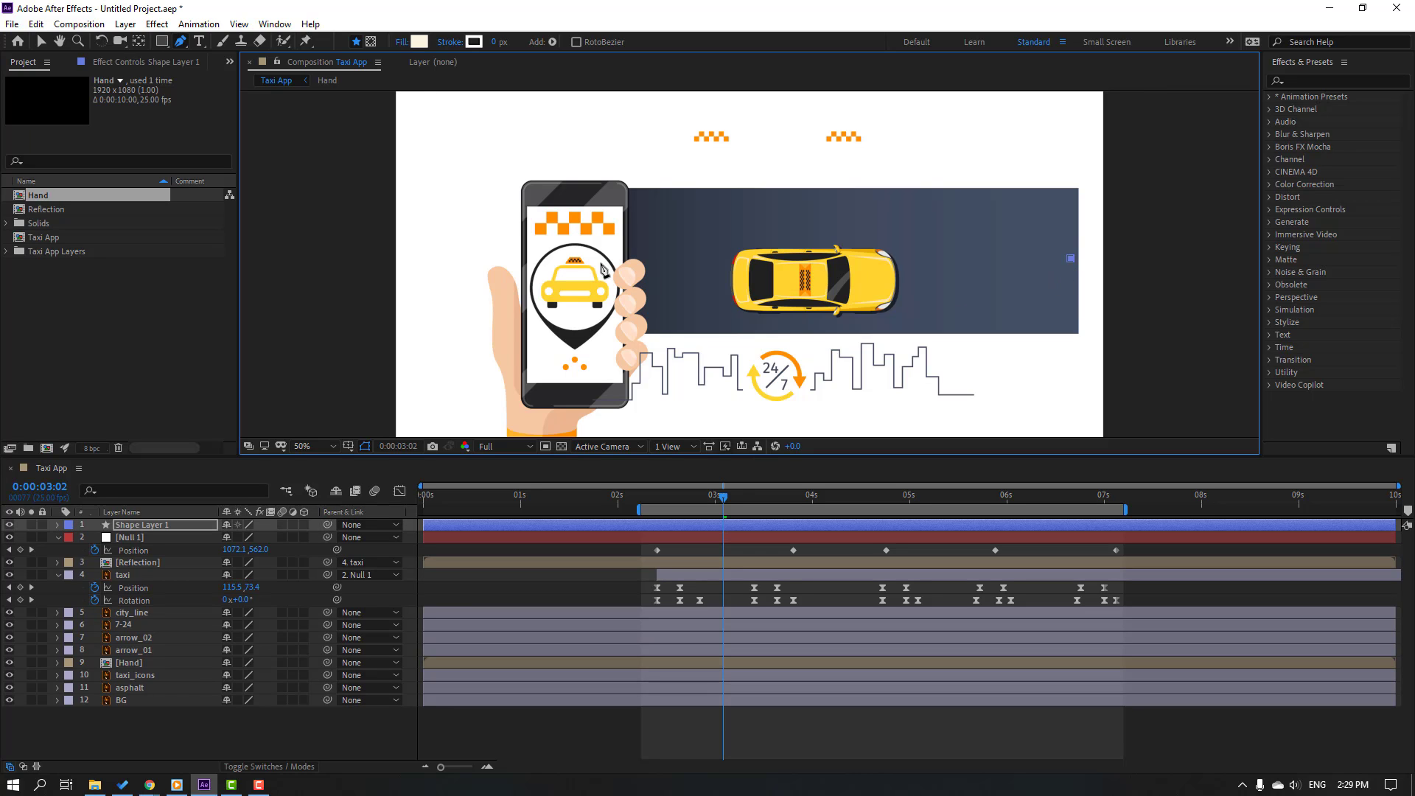
pyautogui.click(601, 260)
pyautogui.click(42, 41)
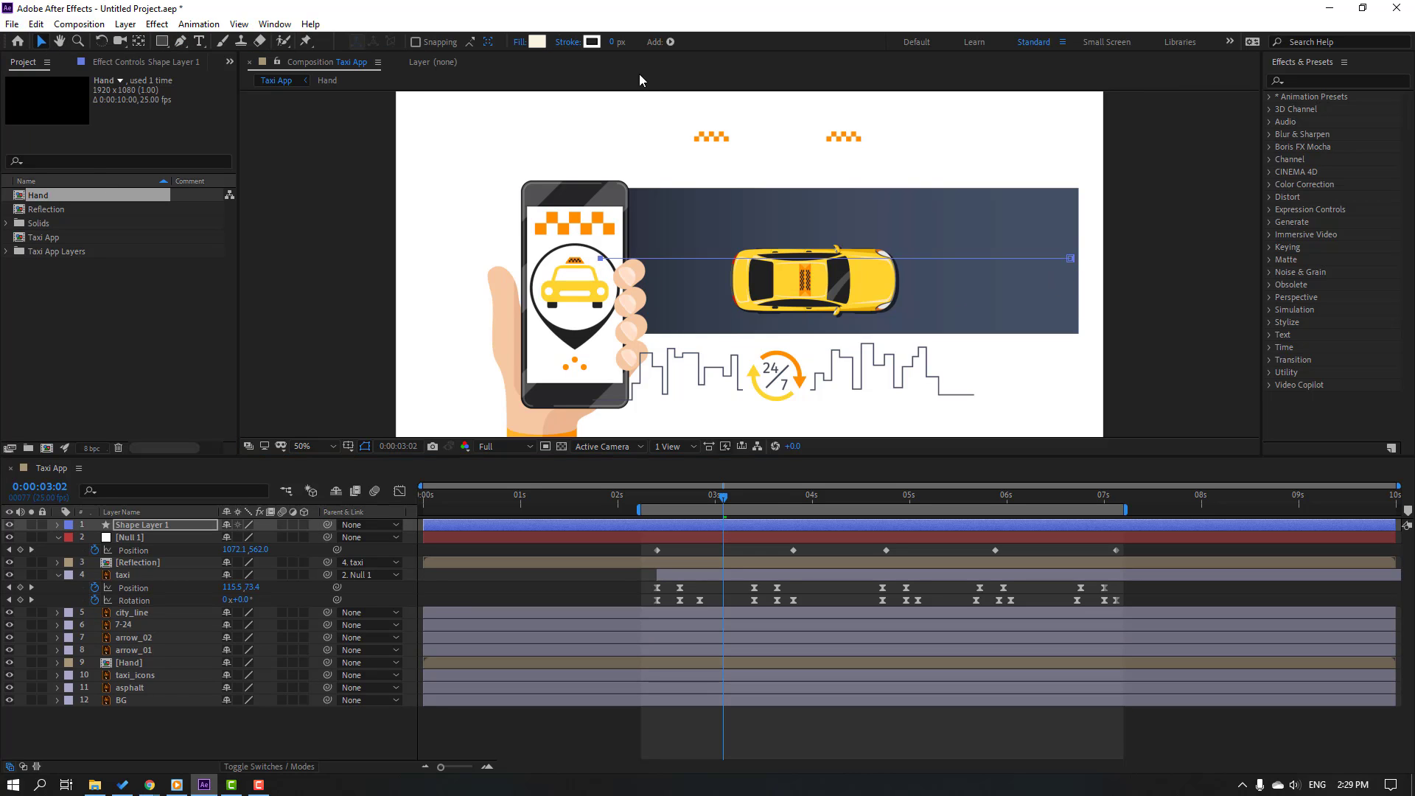
# Step: Set the new line's fill to None and its stroke width to 7 px
pyautogui.click(520, 42)
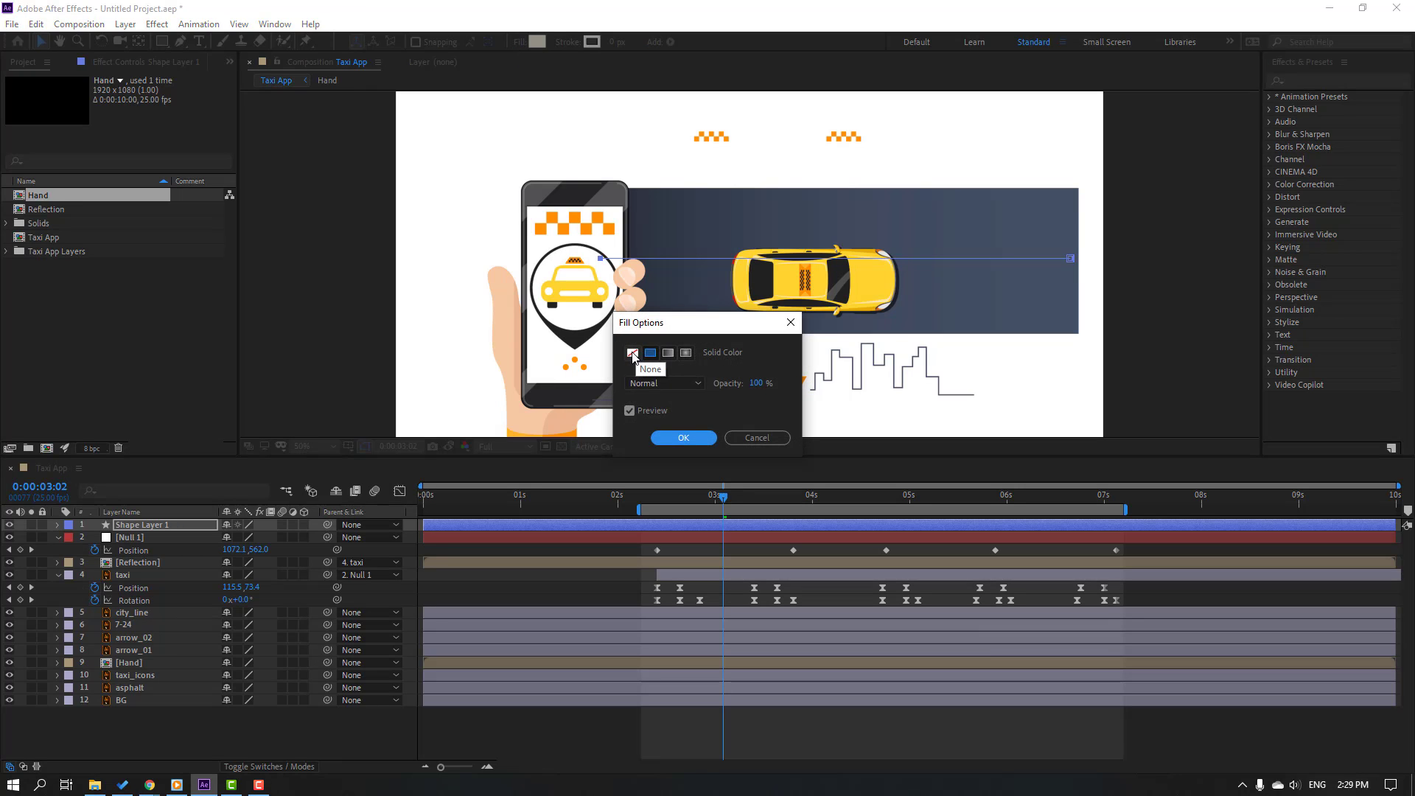
pyautogui.click(632, 353)
pyautogui.click(683, 437)
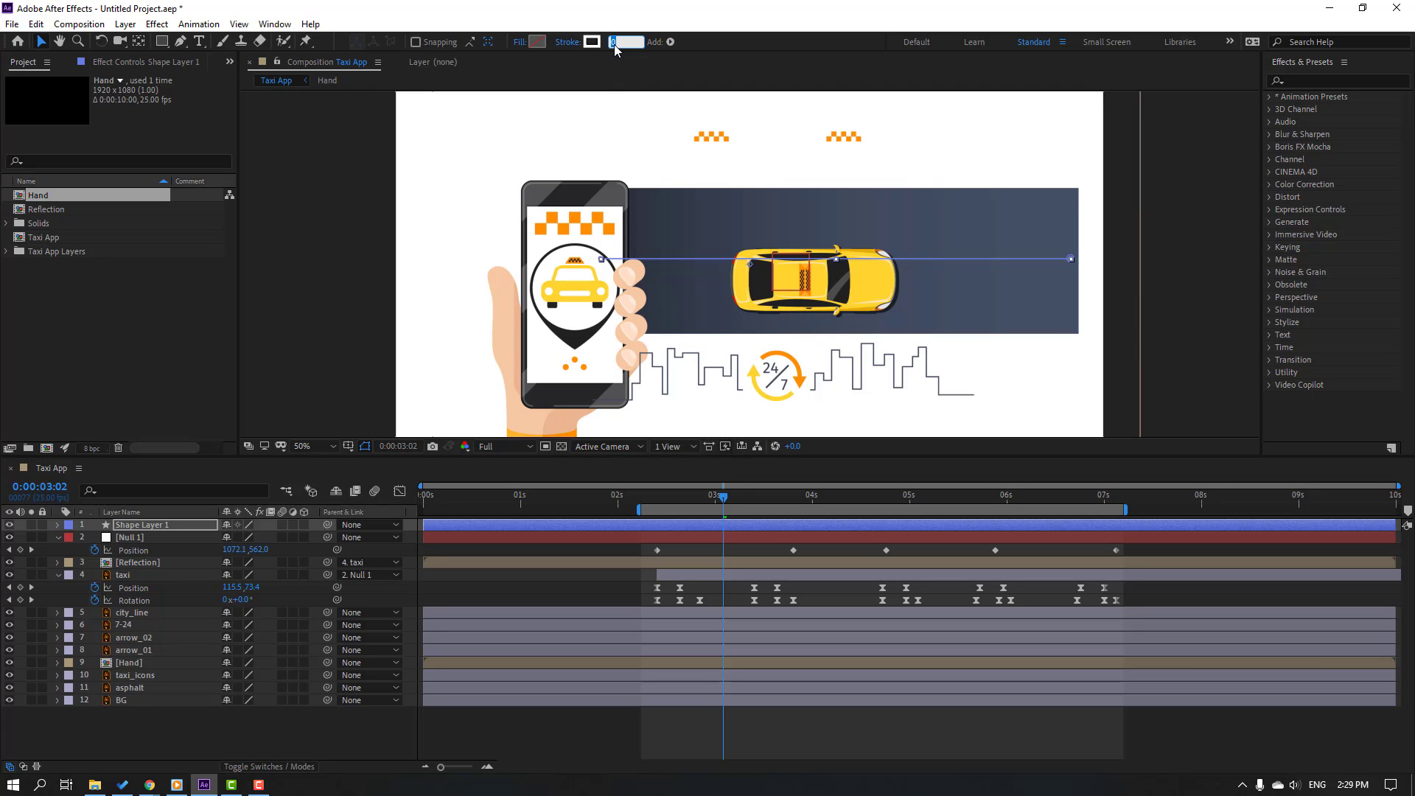
pyautogui.write('5')
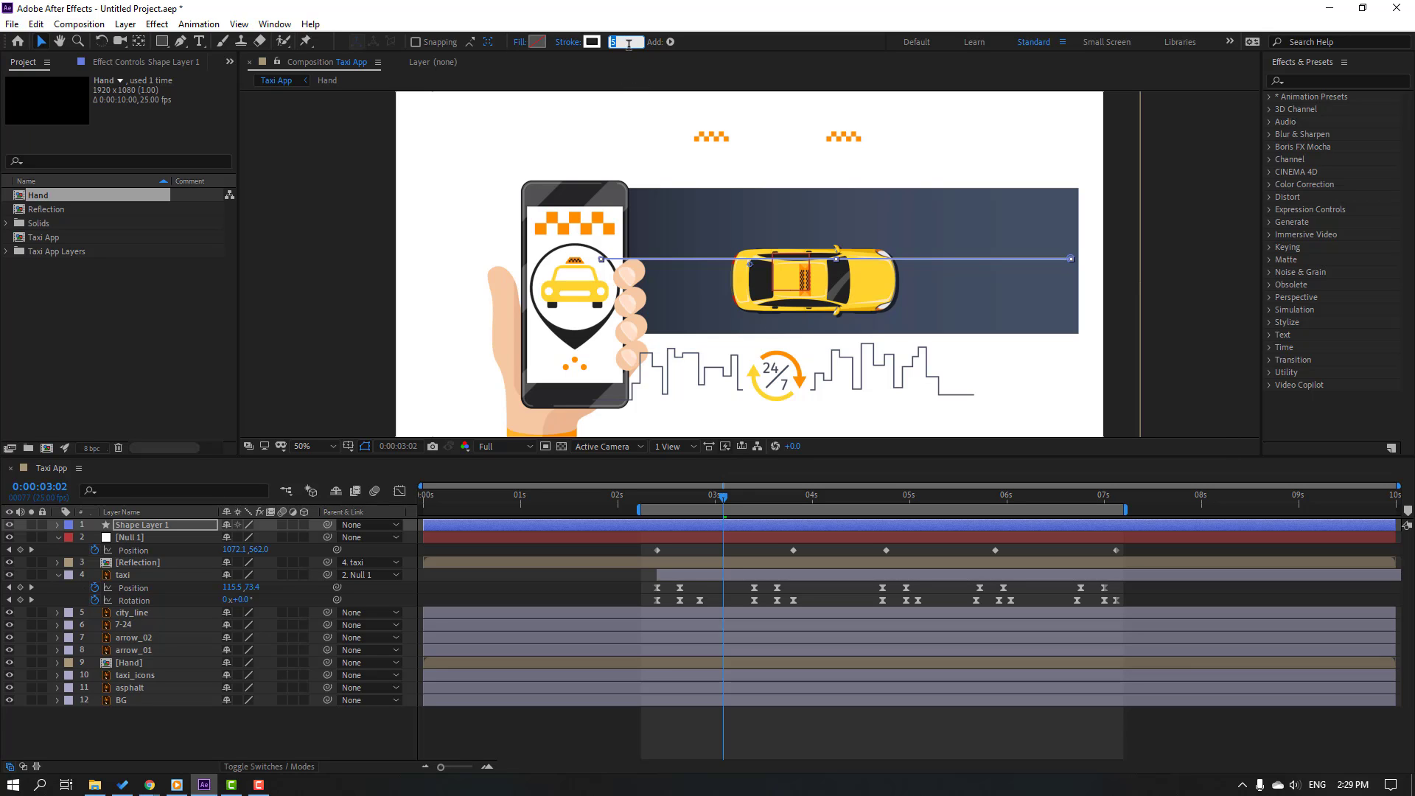
pyautogui.write('7')
pyautogui.press('Return')
pyautogui.click(877, 709)
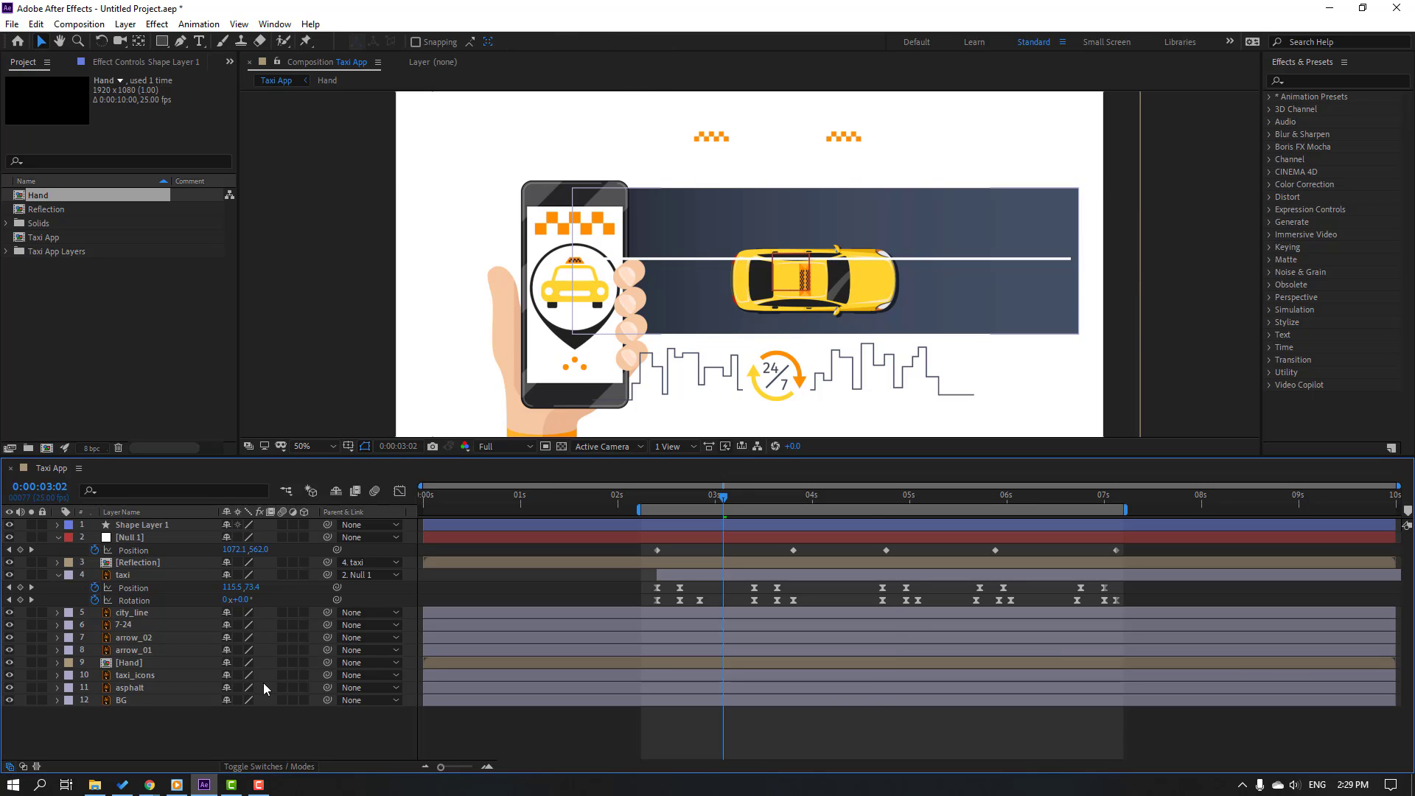
# Step: Move the line's shape layer between taxi_icons and asphalt and rename it road_line
pyautogui.click(163, 526)
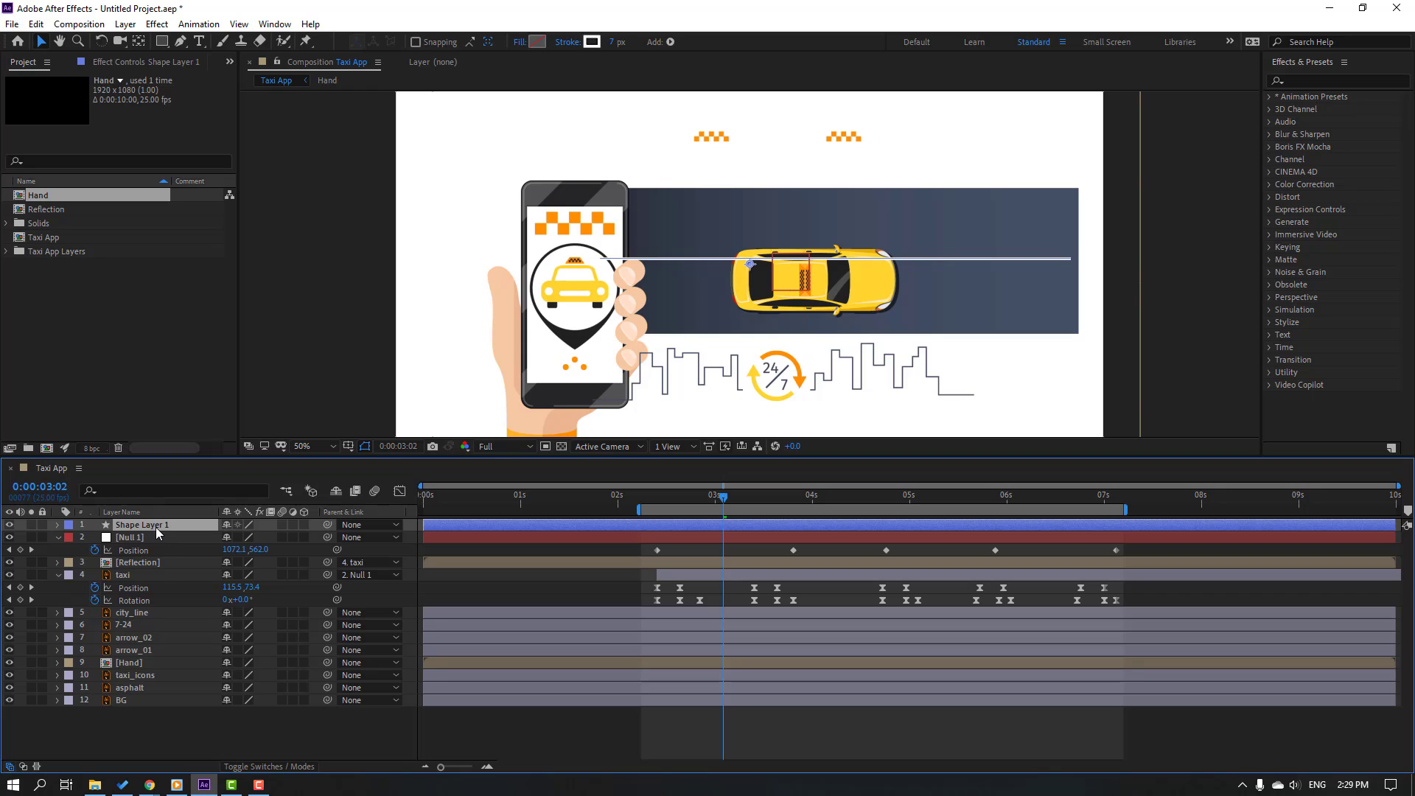
pyautogui.moveTo(154, 526)
pyautogui.mouseDown()
pyautogui.moveTo(181, 563)
pyautogui.moveTo(188, 625)
pyautogui.moveTo(144, 696)
pyautogui.moveTo(148, 683)
pyautogui.mouseUp()
pyautogui.click(155, 732)
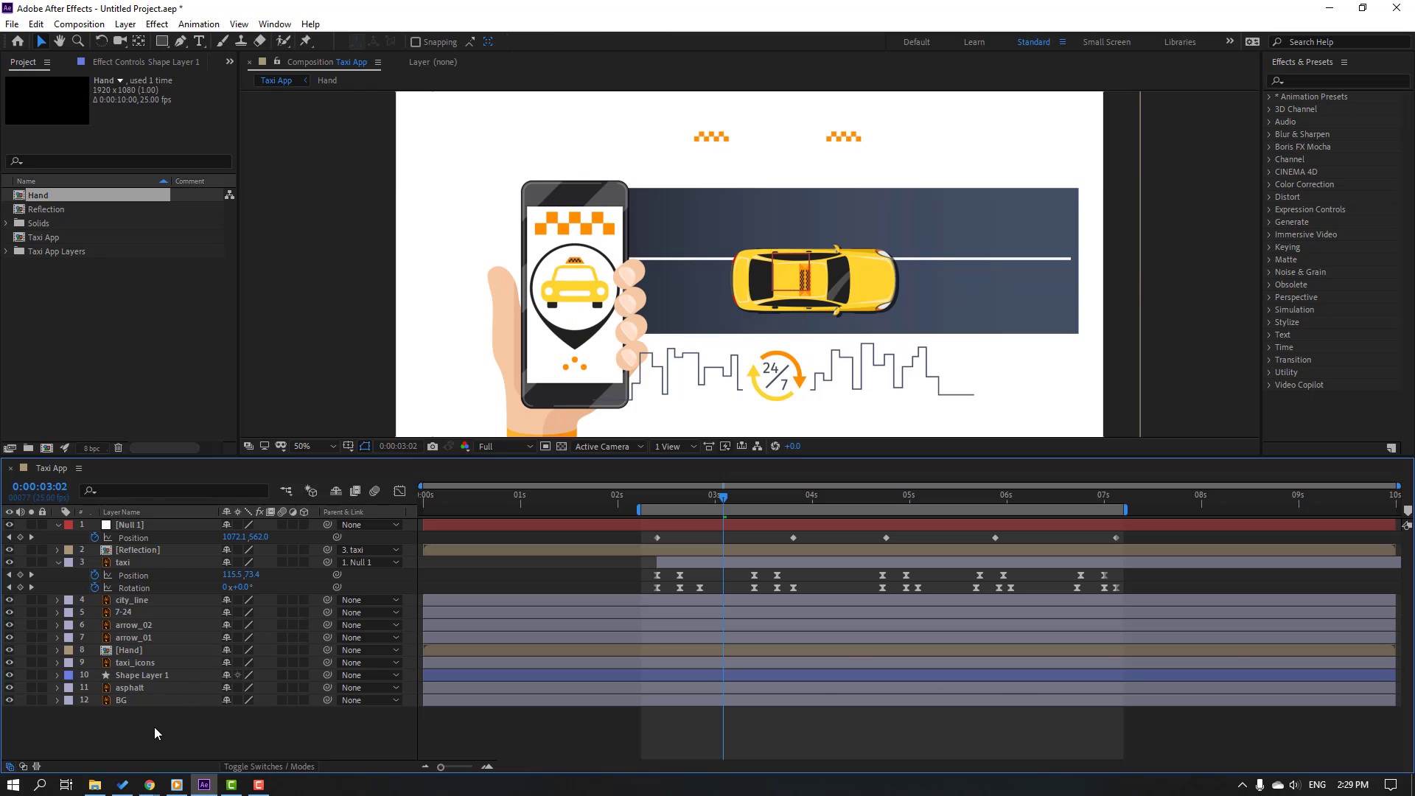
pyautogui.click(111, 678)
pyautogui.press('Return')
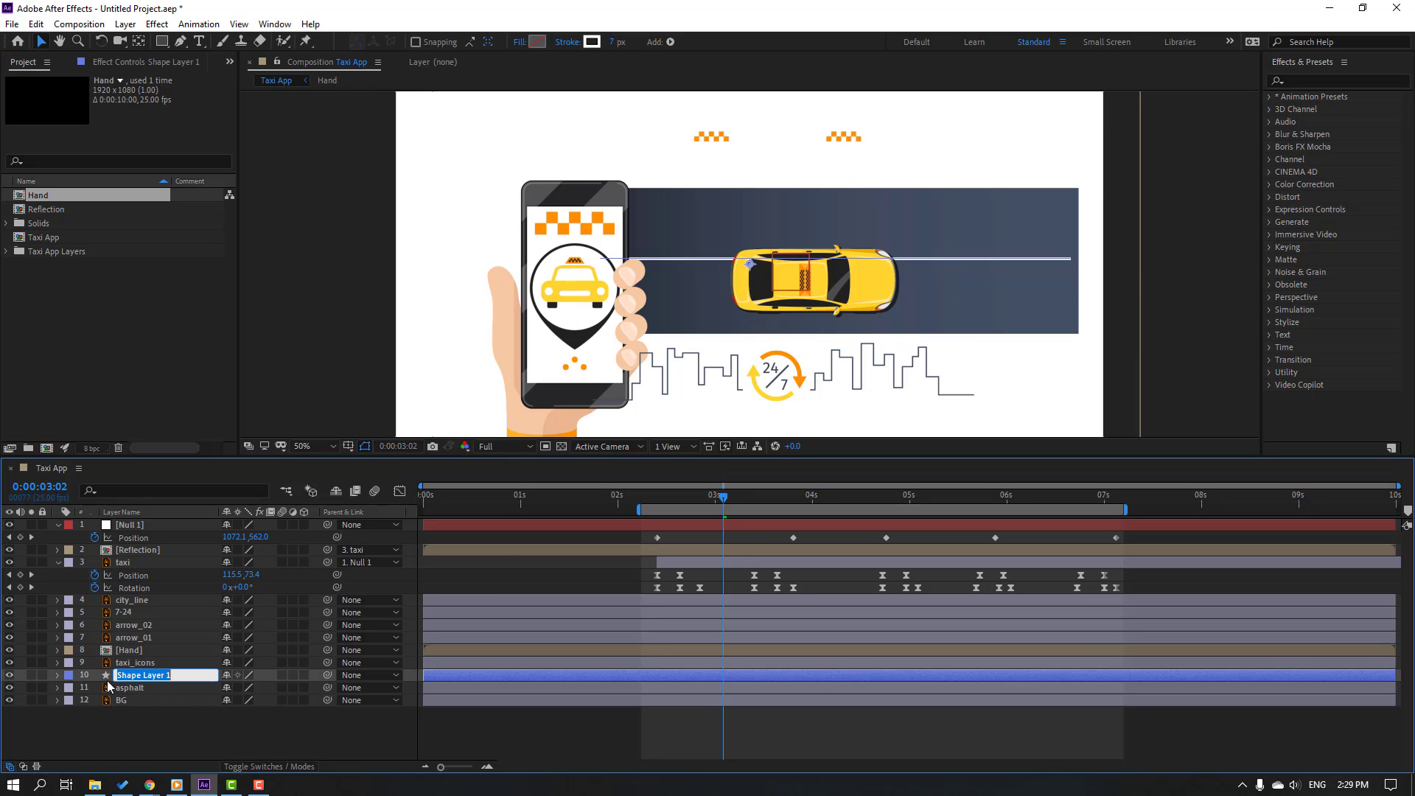
pyautogui.write('road_line')
pyautogui.press('Return')
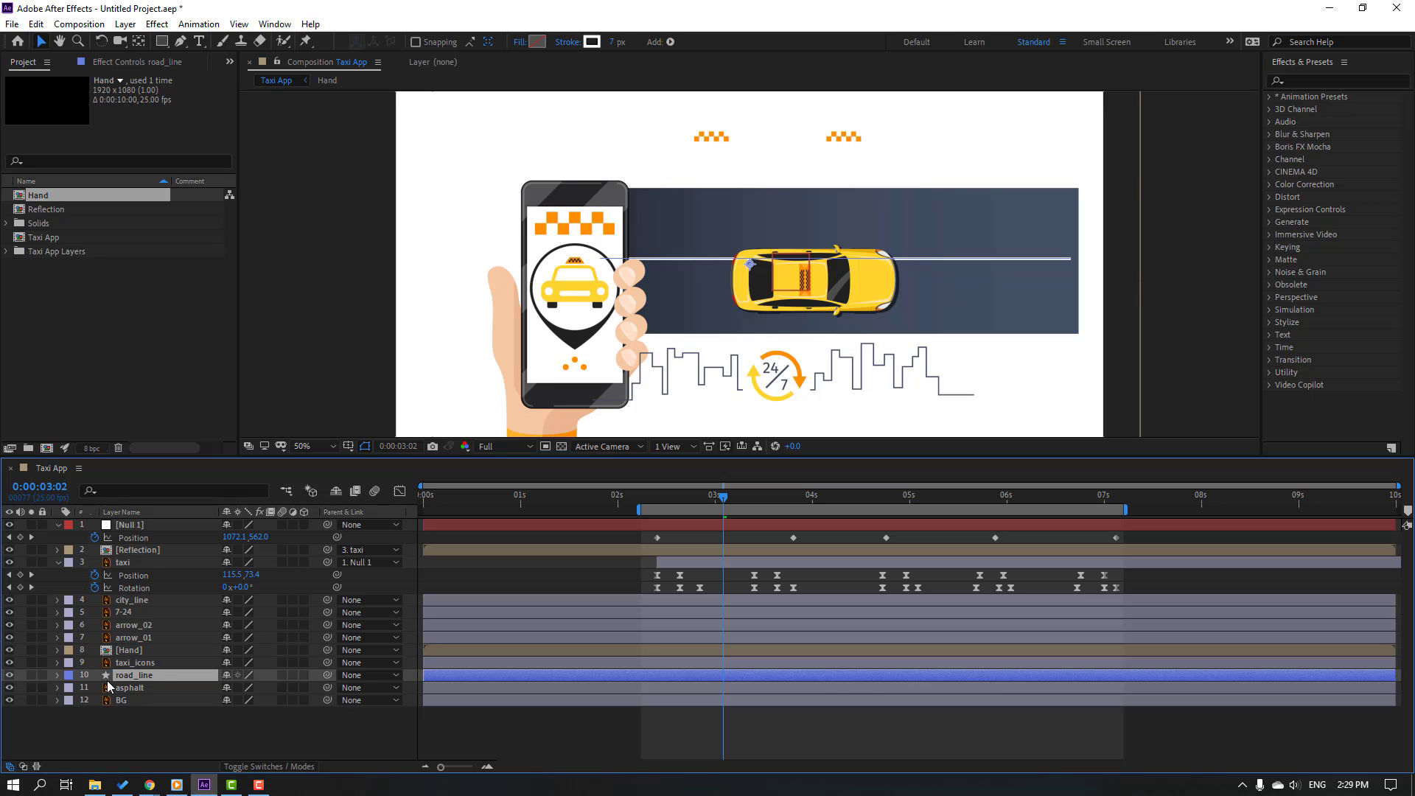
# Step: Add dashes to the road_line stroke with a Dash value of 184, and go to 0:00:02:06
pyautogui.click(57, 676)
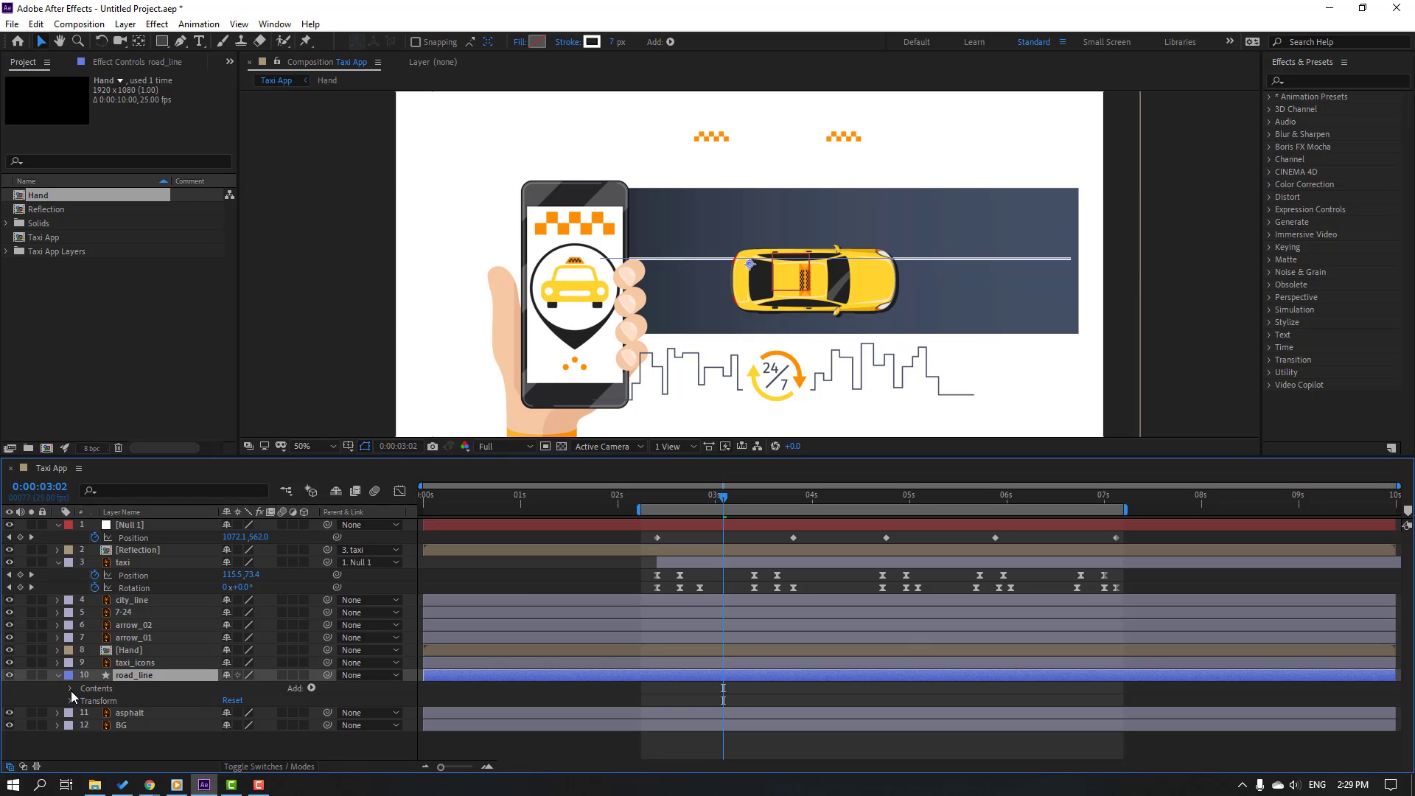
pyautogui.click(83, 701)
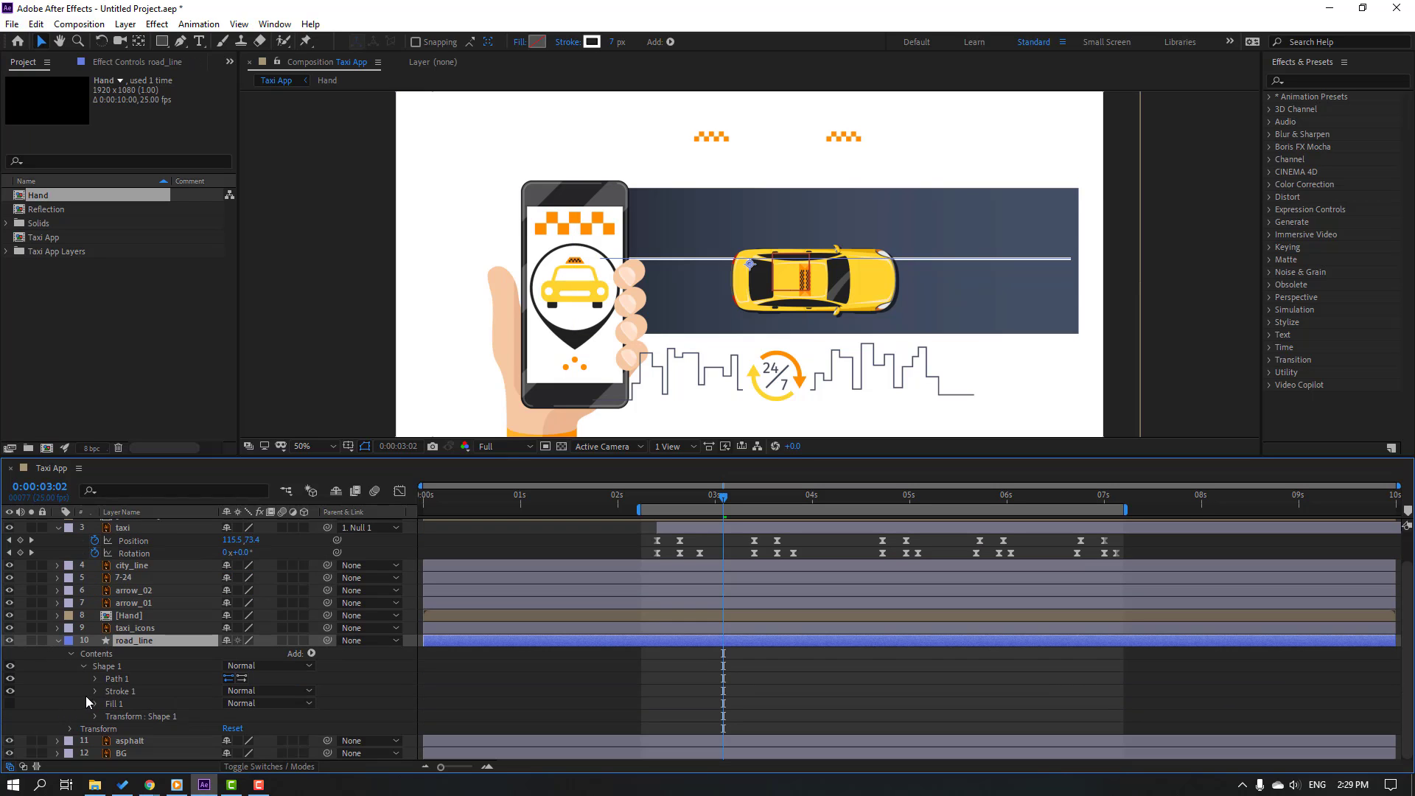
pyautogui.click(89, 694)
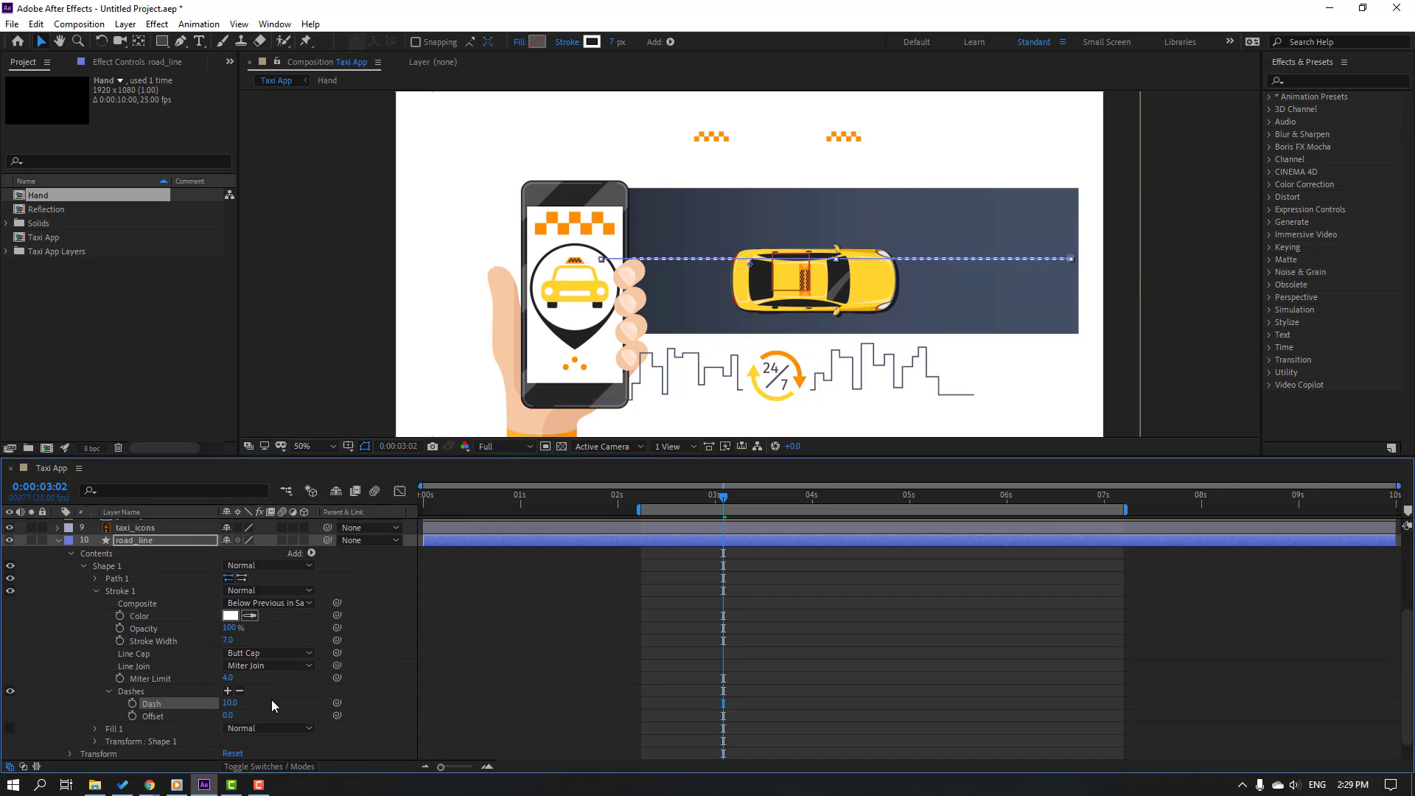
pyautogui.click(228, 691)
pyautogui.moveTo(249, 681); pyautogui.dragTo(343, 667)
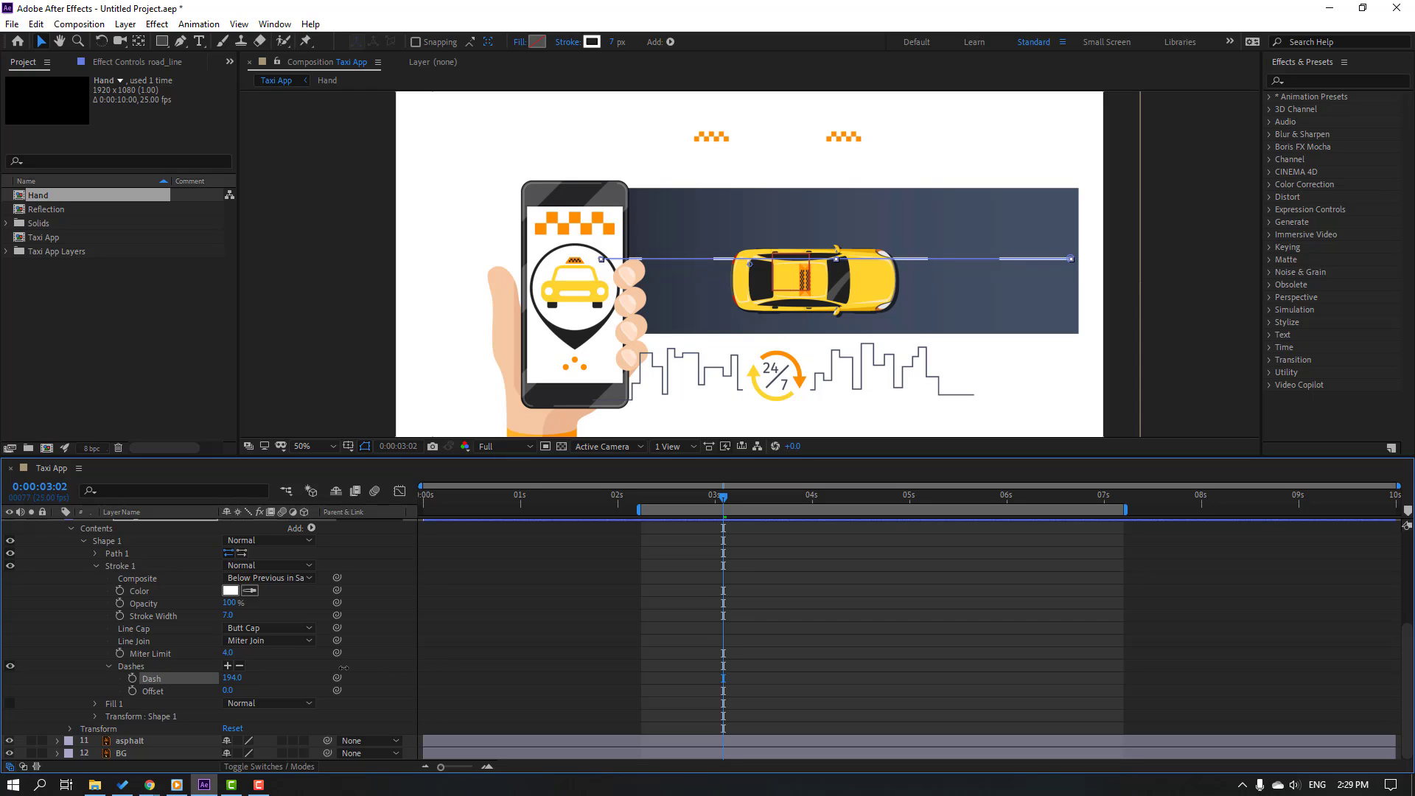
pyautogui.click(772, 641)
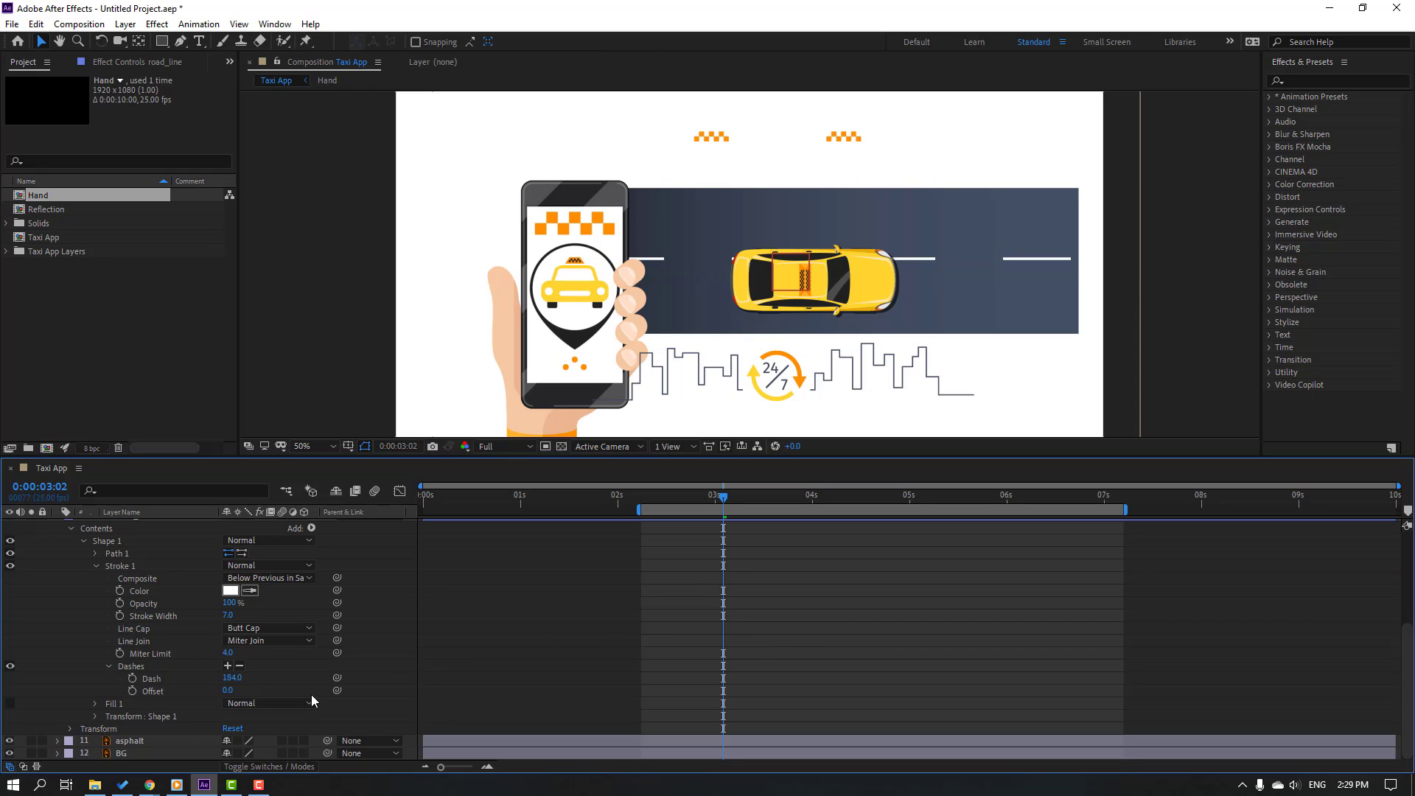
pyautogui.moveTo(674, 505); pyautogui.dragTo(640, 502)
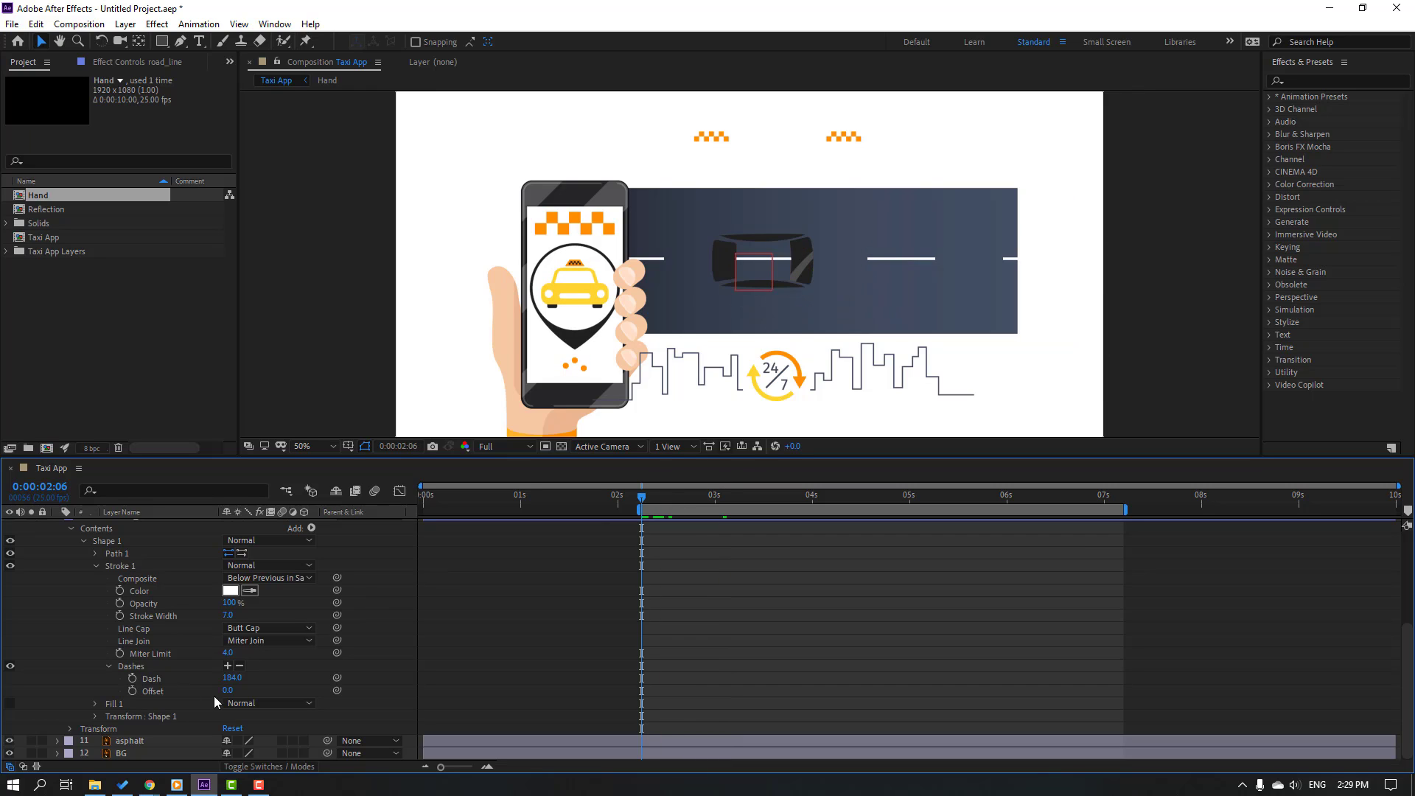
# Step: Keyframe the road_line dash Offset from 0 at 0:00:02:06 to -2882 at 0:00:07:03 and preview the moving dashes
pyautogui.click(133, 690)
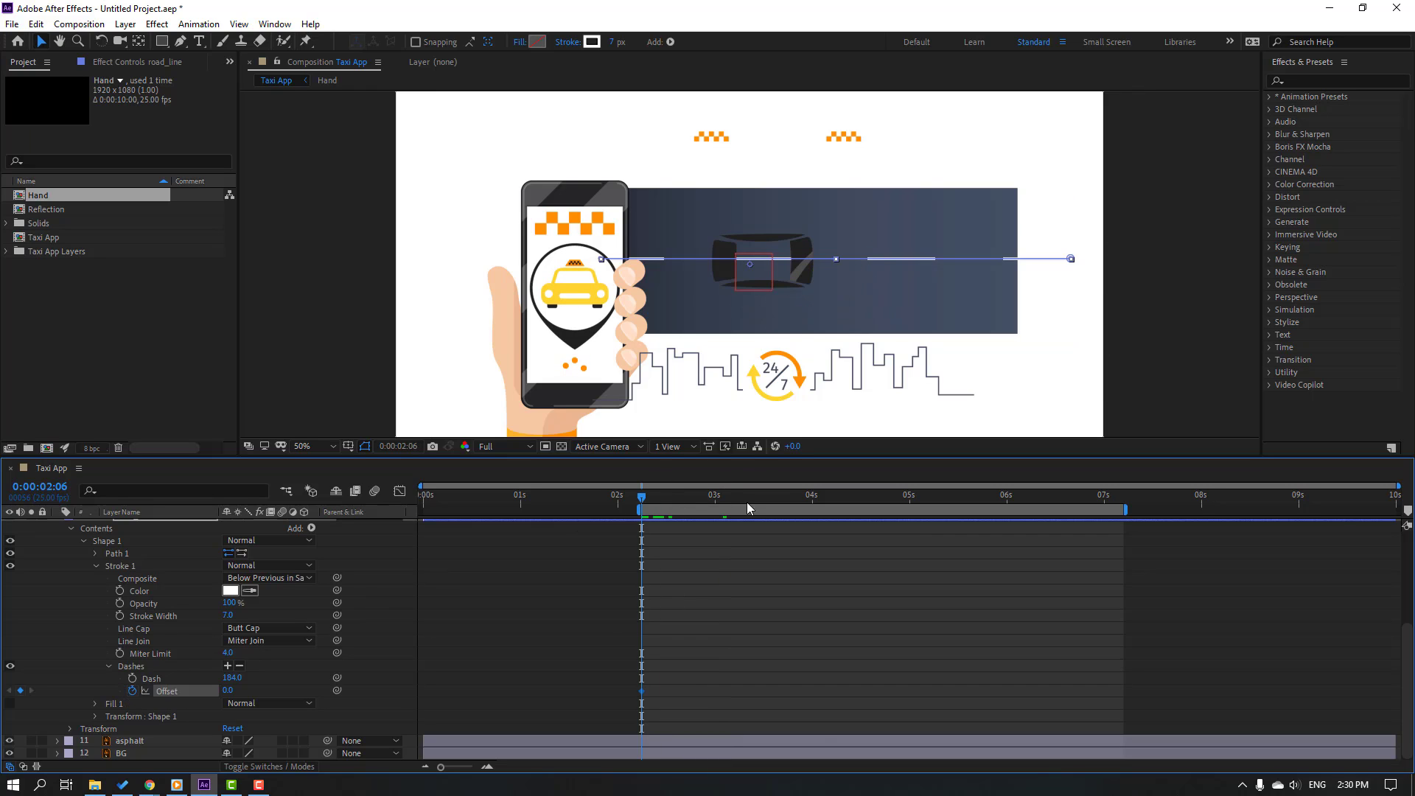
pyautogui.moveTo(711, 503); pyautogui.dragTo(1116, 505)
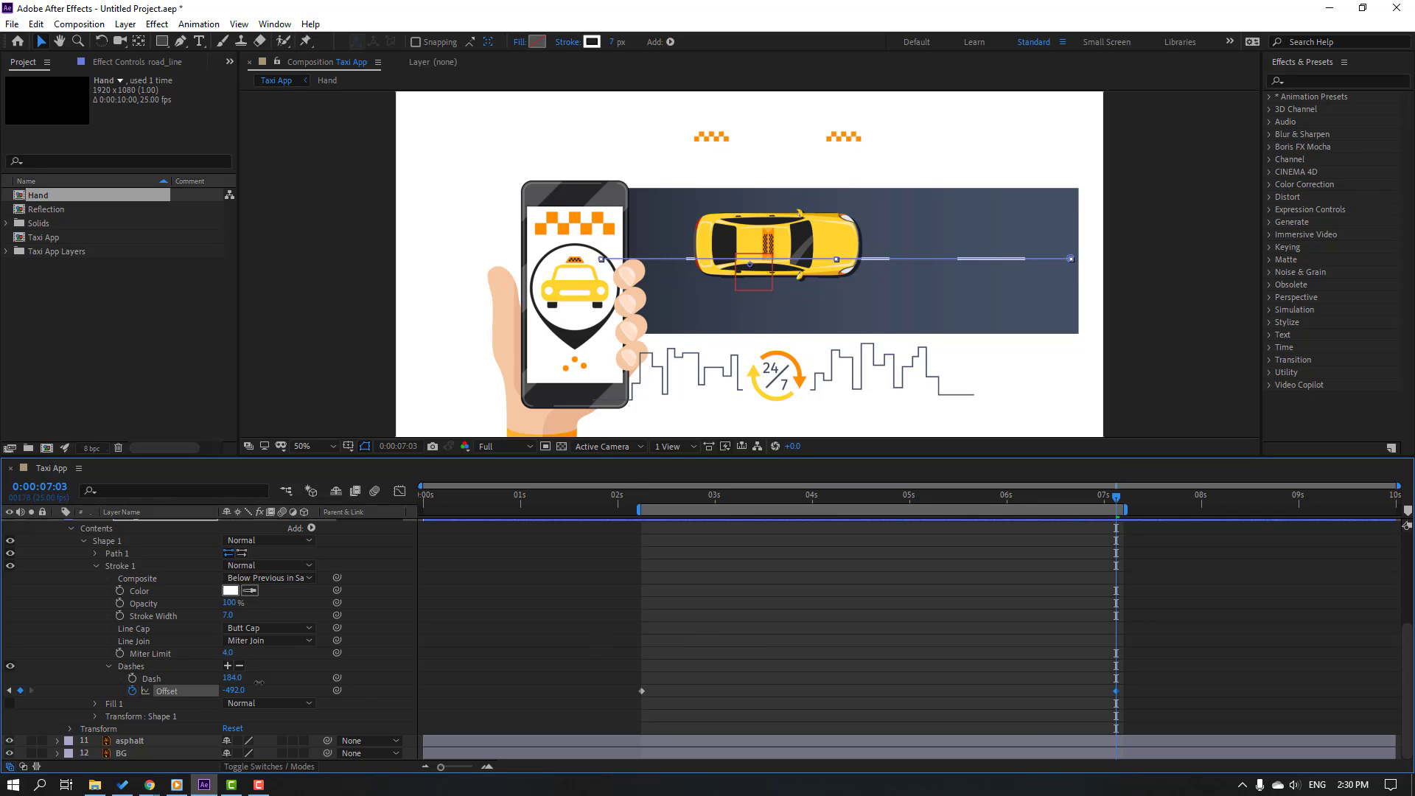
pyautogui.moveTo(259, 682); pyautogui.dragTo(119, 690)
pyautogui.click(1149, 614)
pyautogui.press('space')
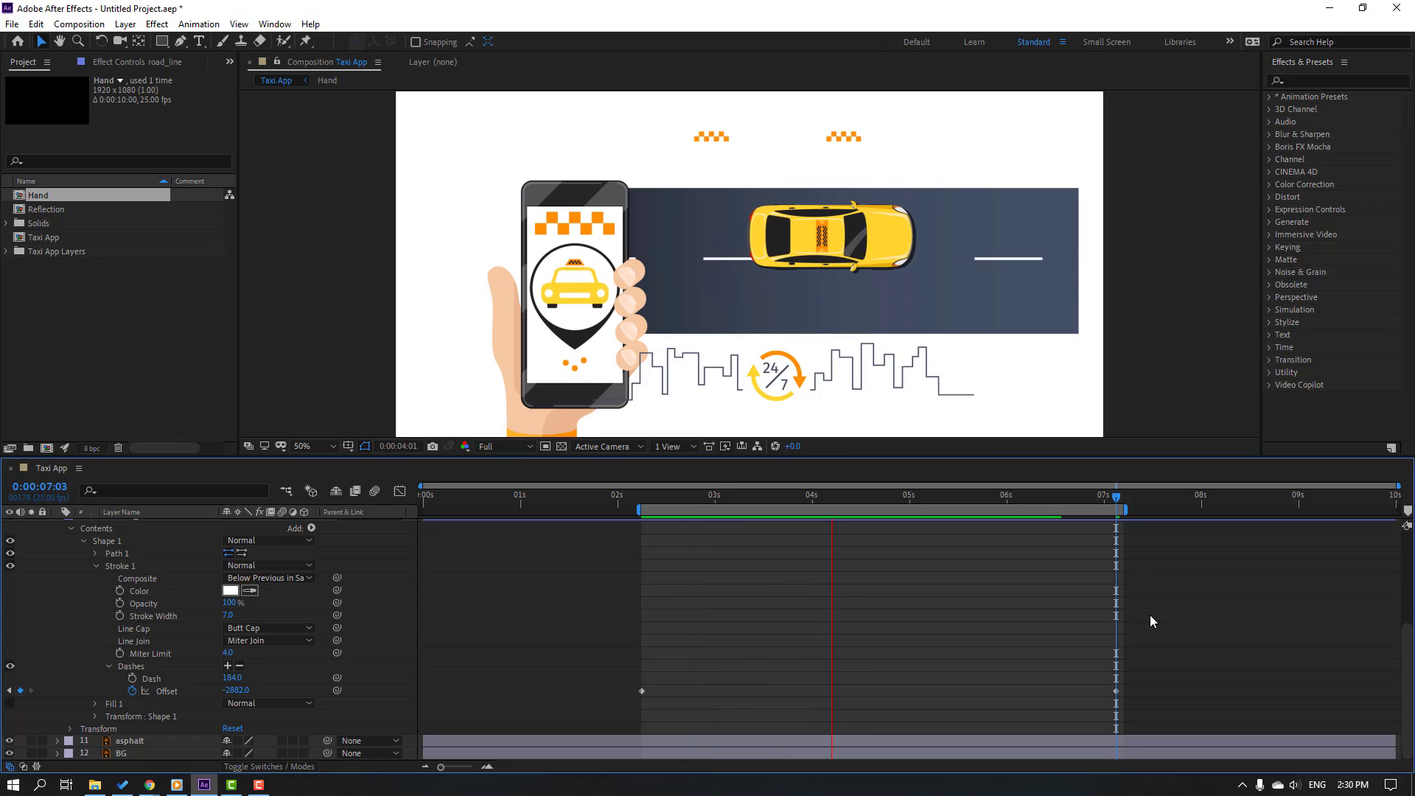
pyautogui.press('space')
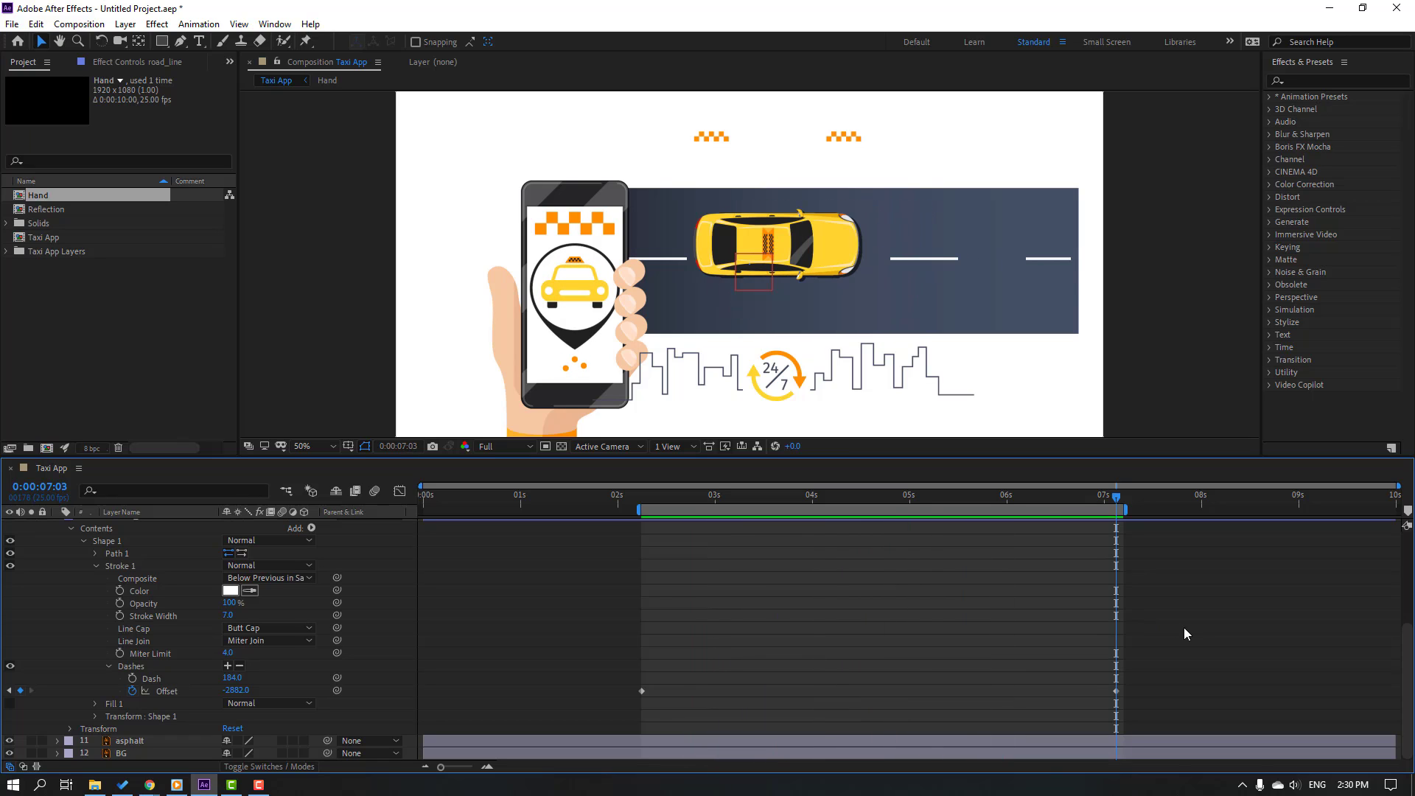
# Step: Set the end keyframe of the dash Offset to -4132, preview the road animation, and collapse the road_line layer
pyautogui.moveTo(234, 690); pyautogui.dragTo(186, 695)
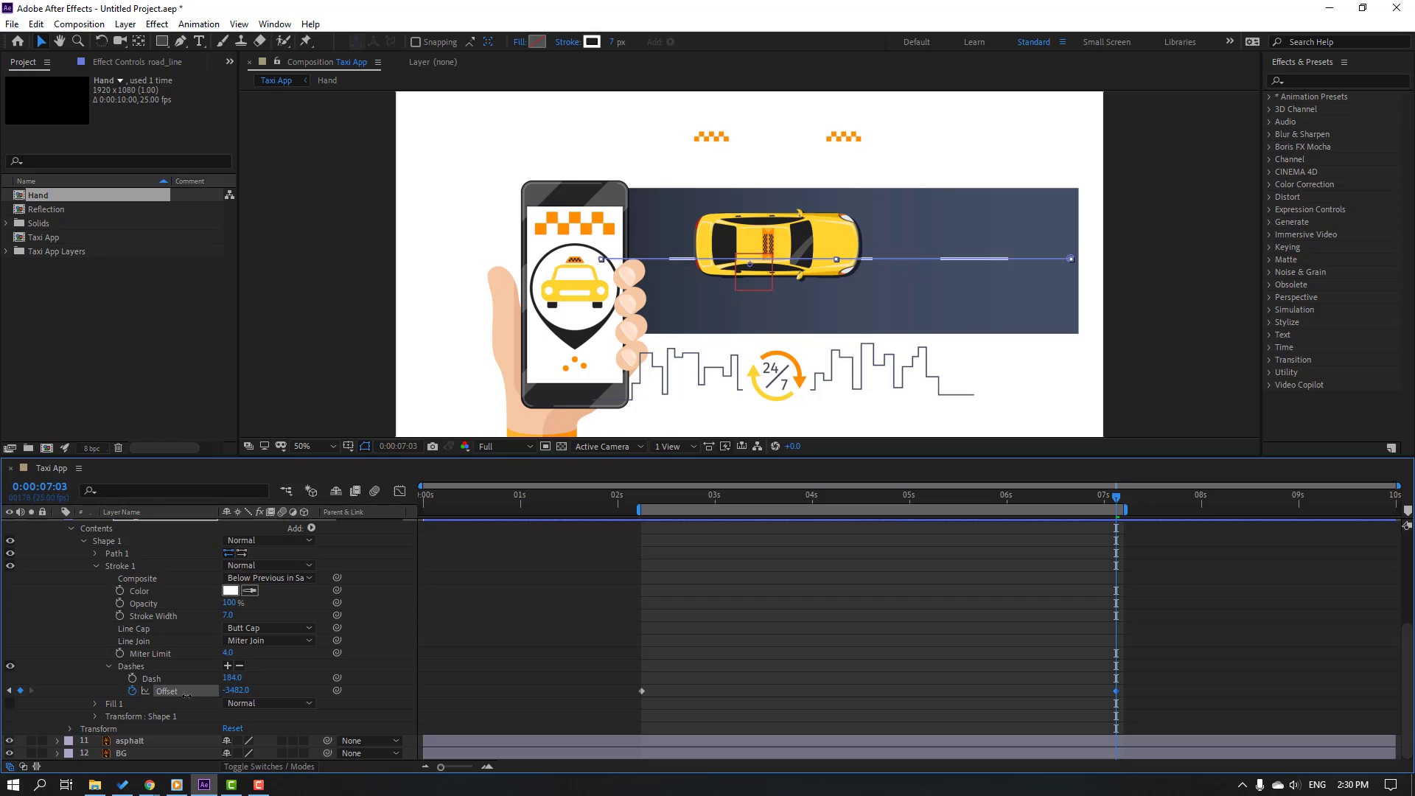
pyautogui.press('space')
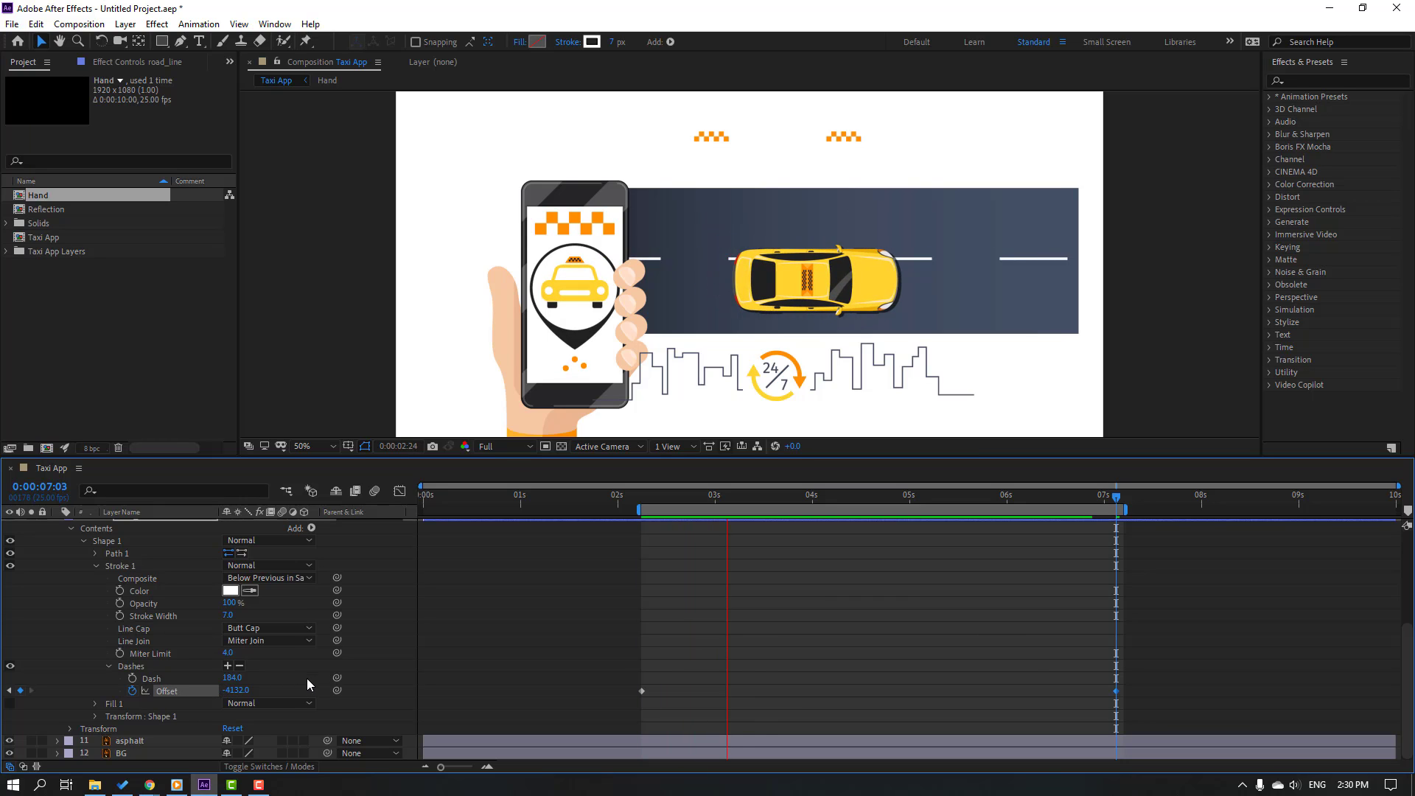
pyautogui.press(',')
pyautogui.press(',')
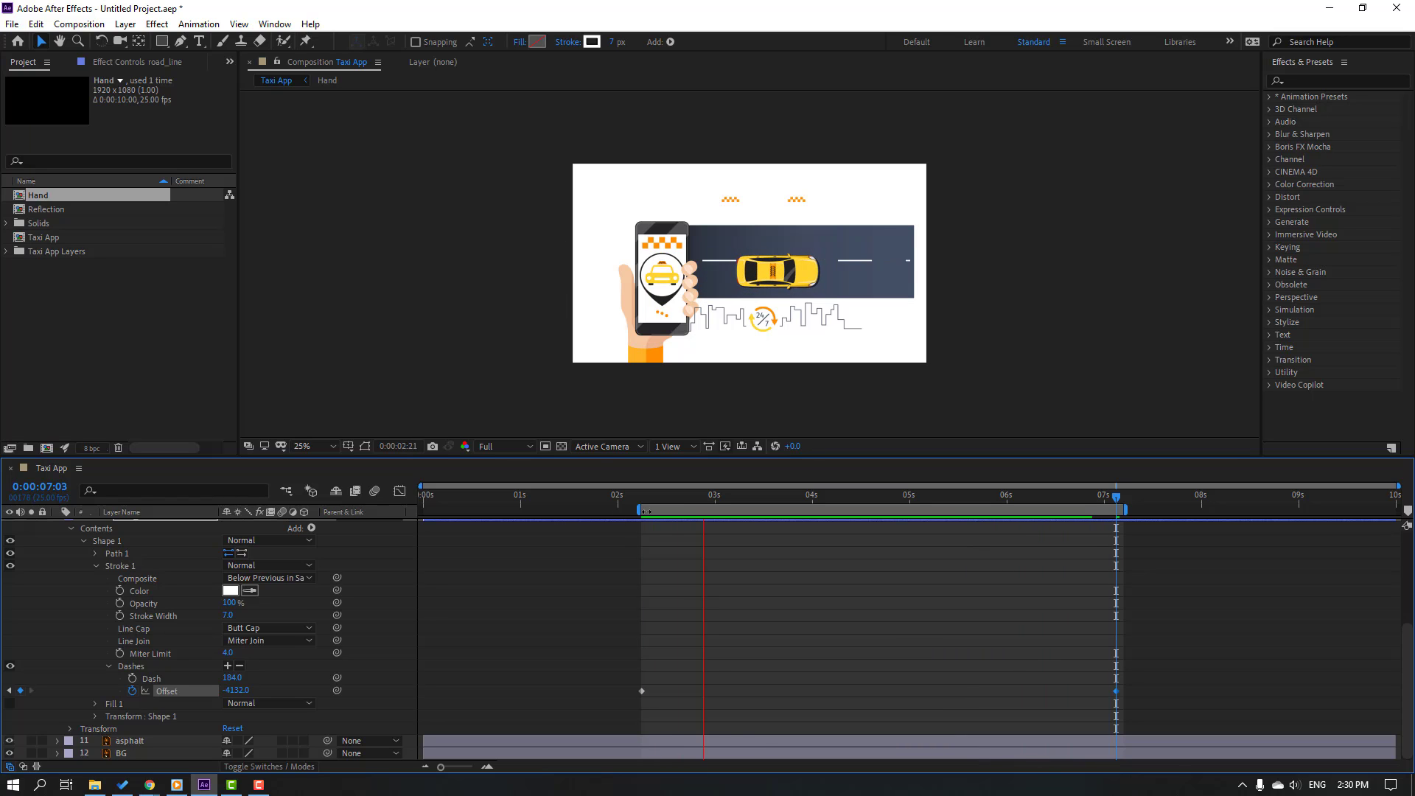
pyautogui.press('space')
pyautogui.scroll(2, 98, 638)
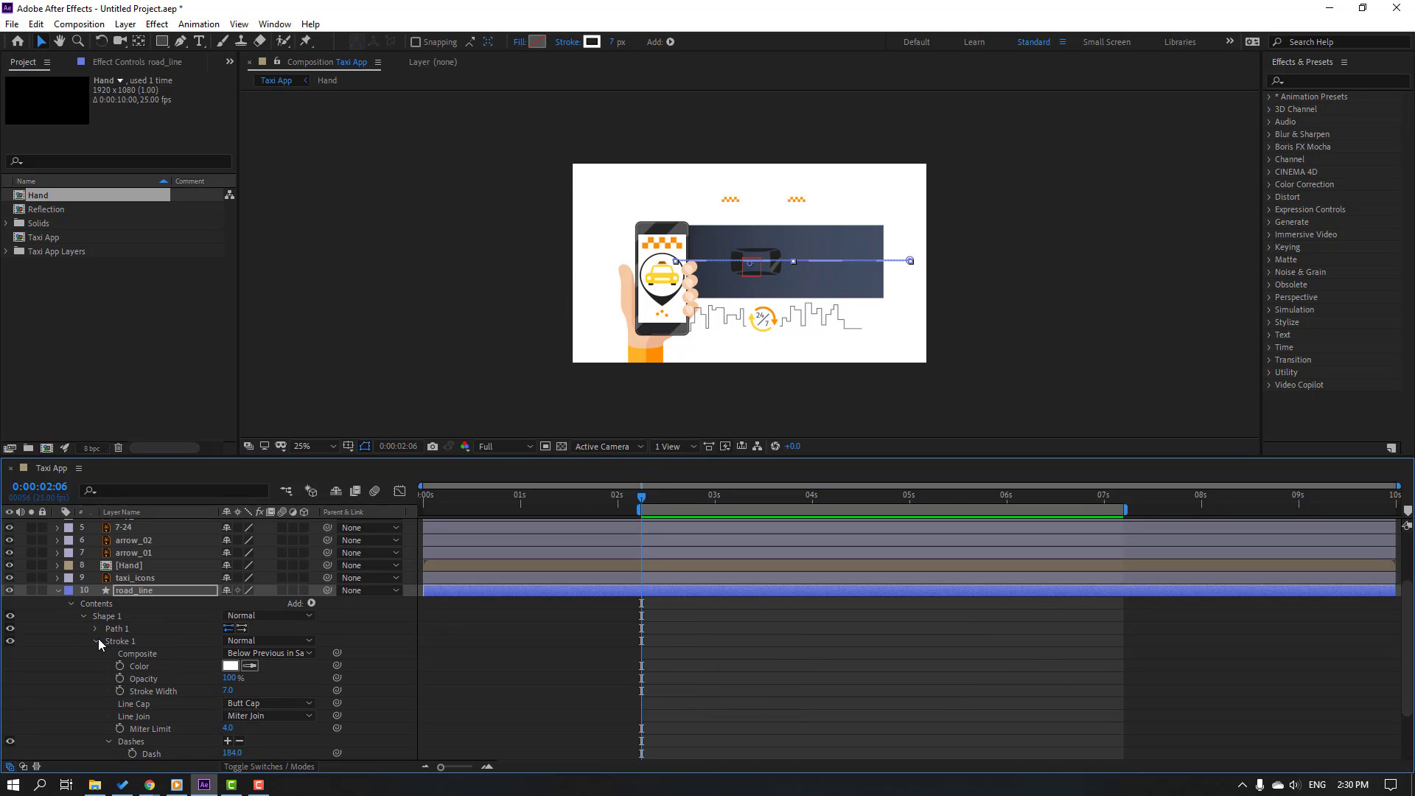
pyautogui.click(57, 590)
pyautogui.click(378, 713)
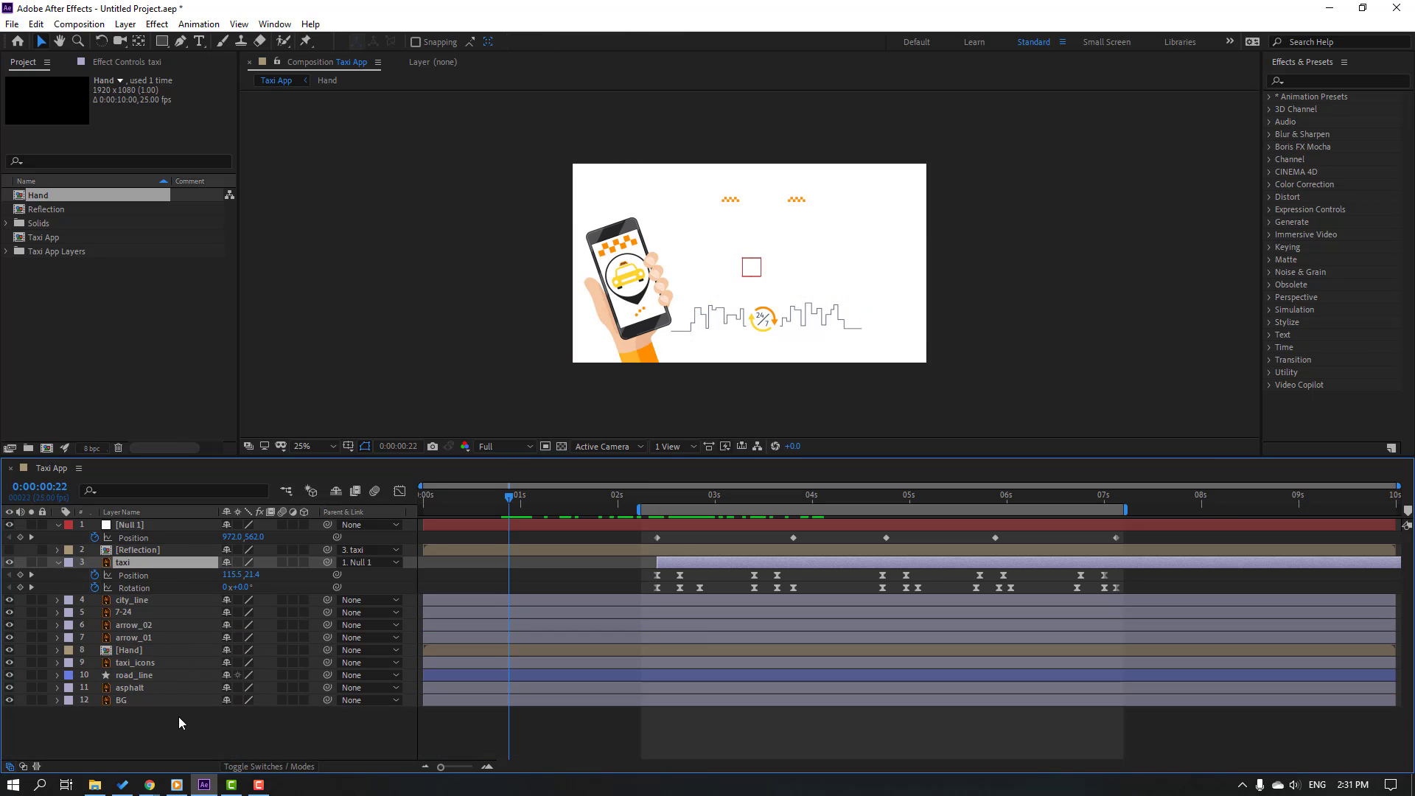
# Step: Shift the taxi and Null 1 layers earlier together so the taxi starts at about 0:00:01:23, and preview the timing
pyautogui.click(178, 717)
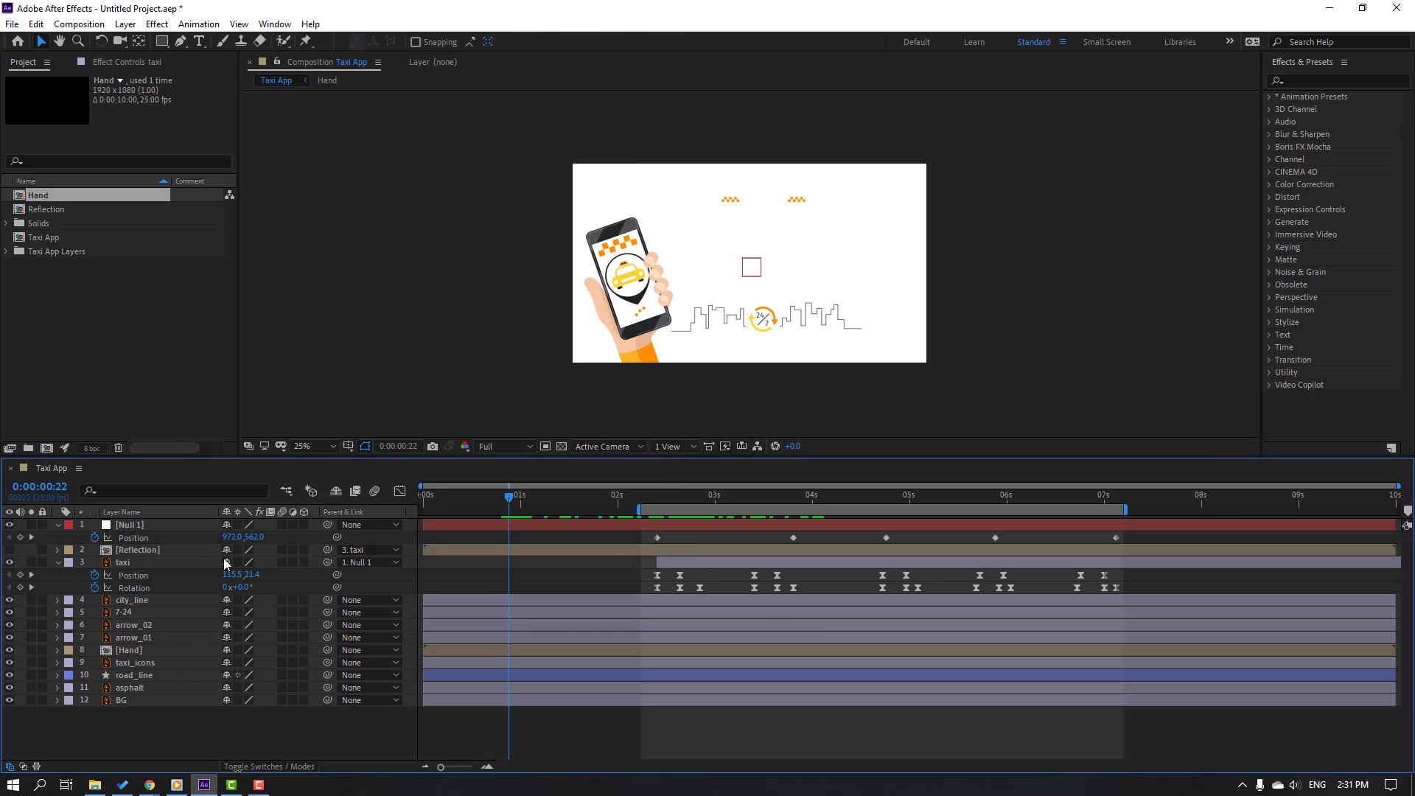
pyautogui.click(132, 563)
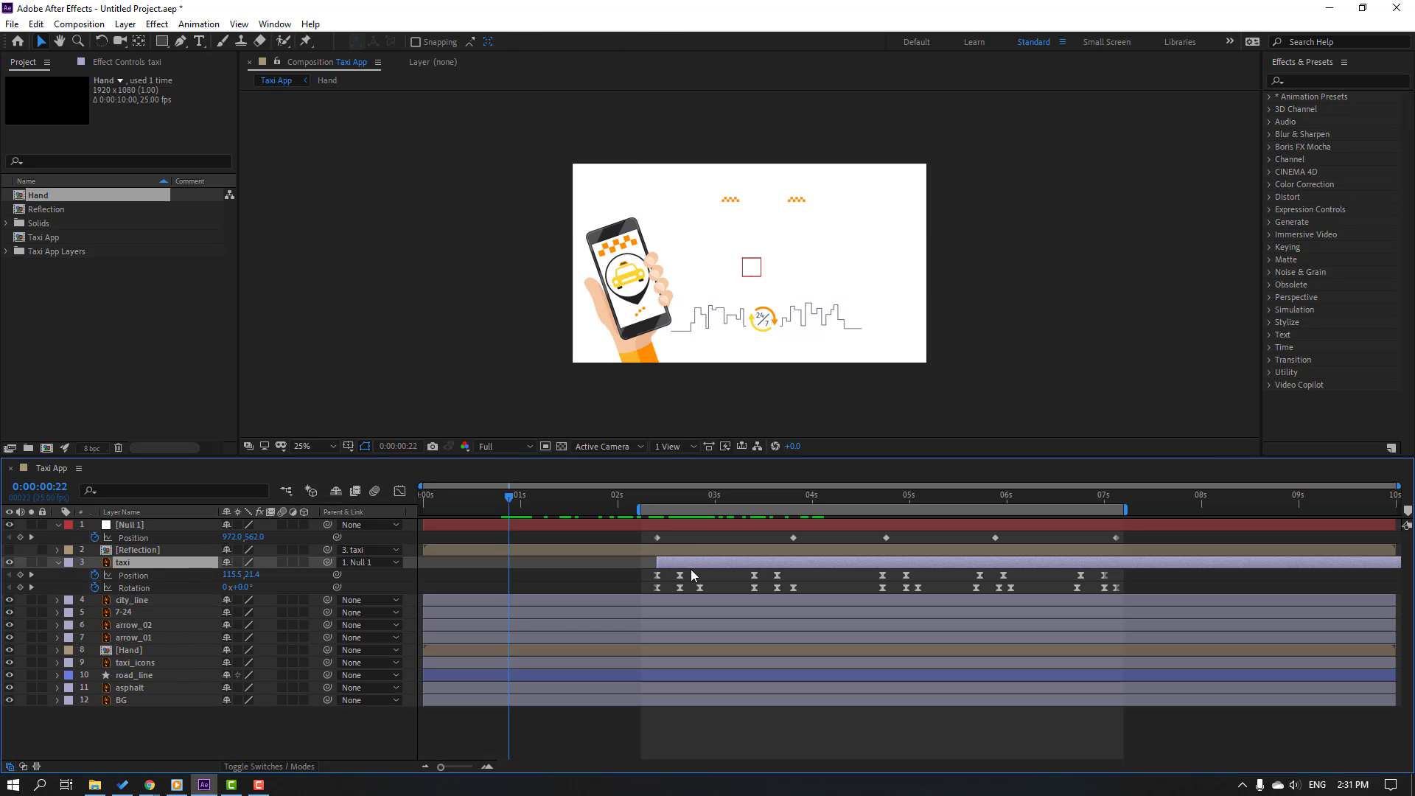
pyautogui.keyDown('ctrl'); pyautogui.click(140, 526); pyautogui.keyUp('ctrl')
pyautogui.moveTo(512, 497); pyautogui.dragTo(616, 508)
pyautogui.moveTo(695, 569); pyautogui.dragTo(579, 497)
pyautogui.moveTo(601, 567); pyautogui.dragTo(609, 568)
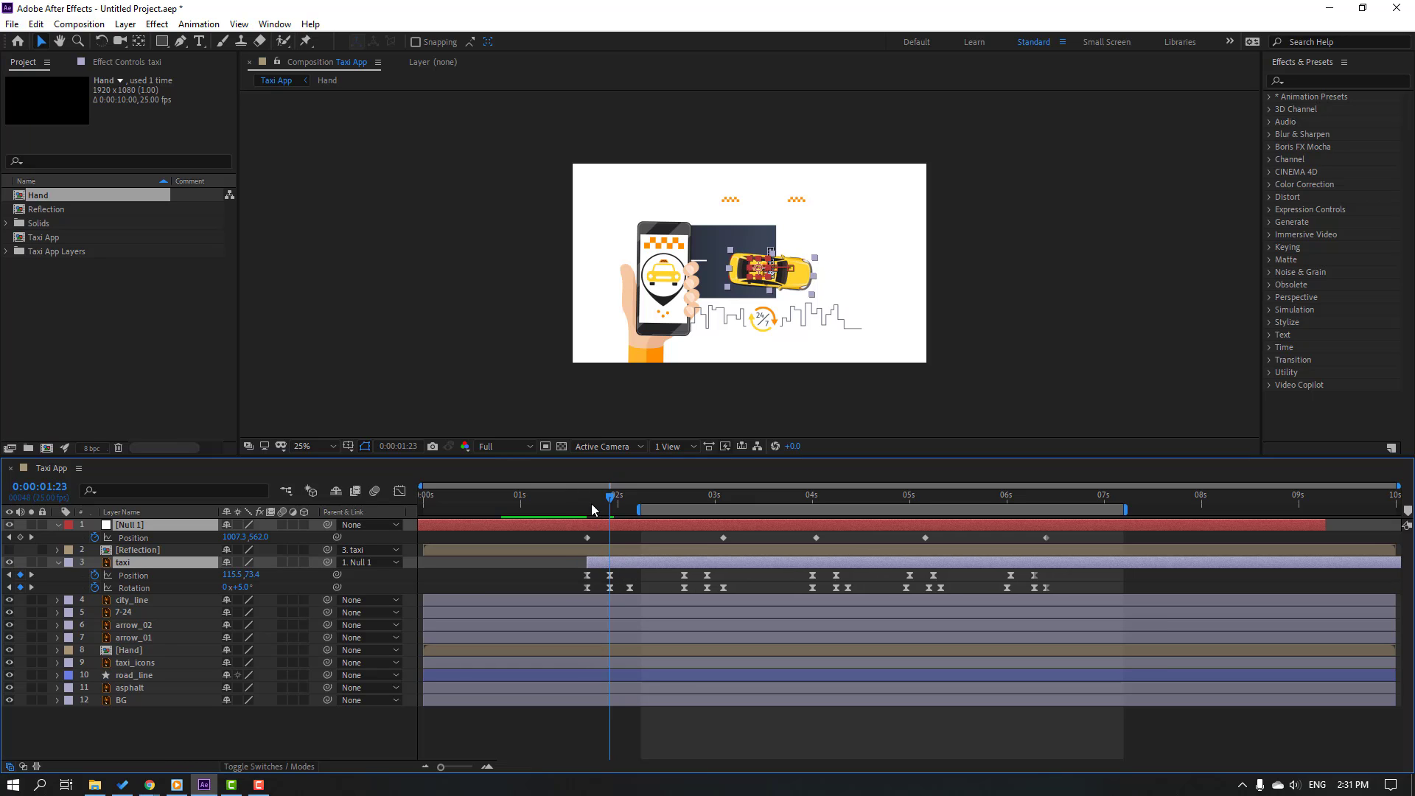
pyautogui.moveTo(591, 498); pyautogui.dragTo(645, 498)
pyautogui.moveTo(601, 569); pyautogui.dragTo(625, 569)
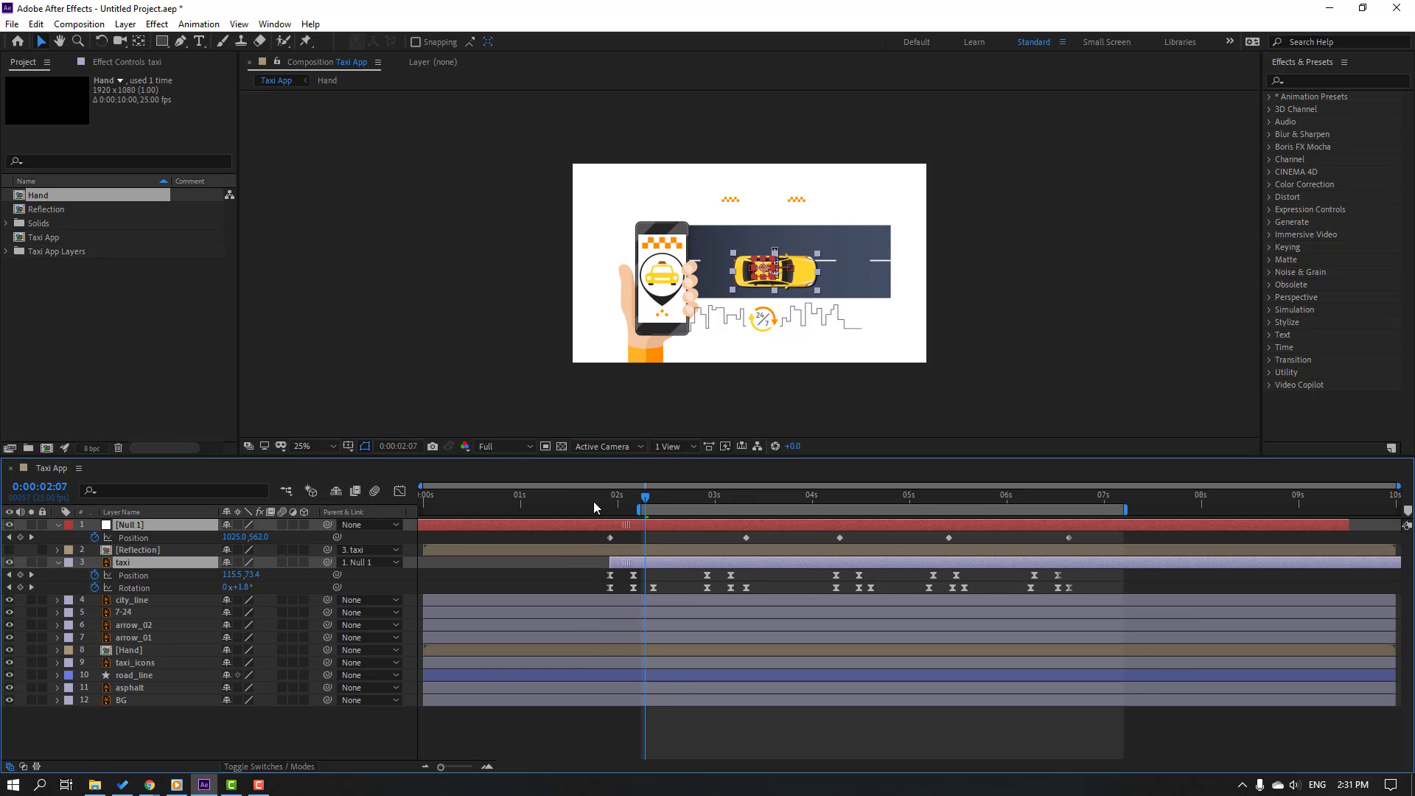
pyautogui.moveTo(645, 498); pyautogui.dragTo(595, 507)
pyautogui.press('space')
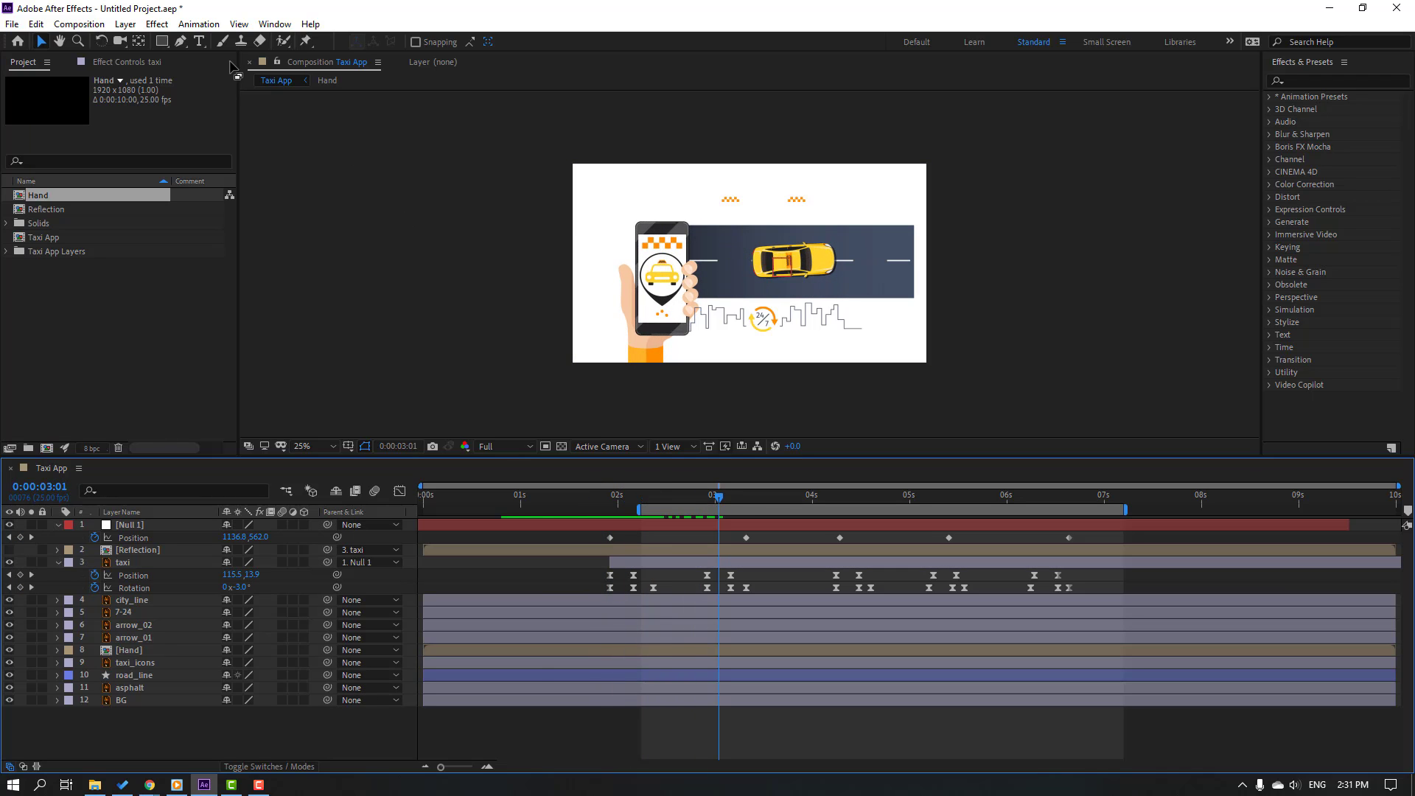
# Step: Apply the Animation Composer 3 preset Overshoot Scale From Anchor Point to the taxi layer as an In transition
pyautogui.click(274, 24)
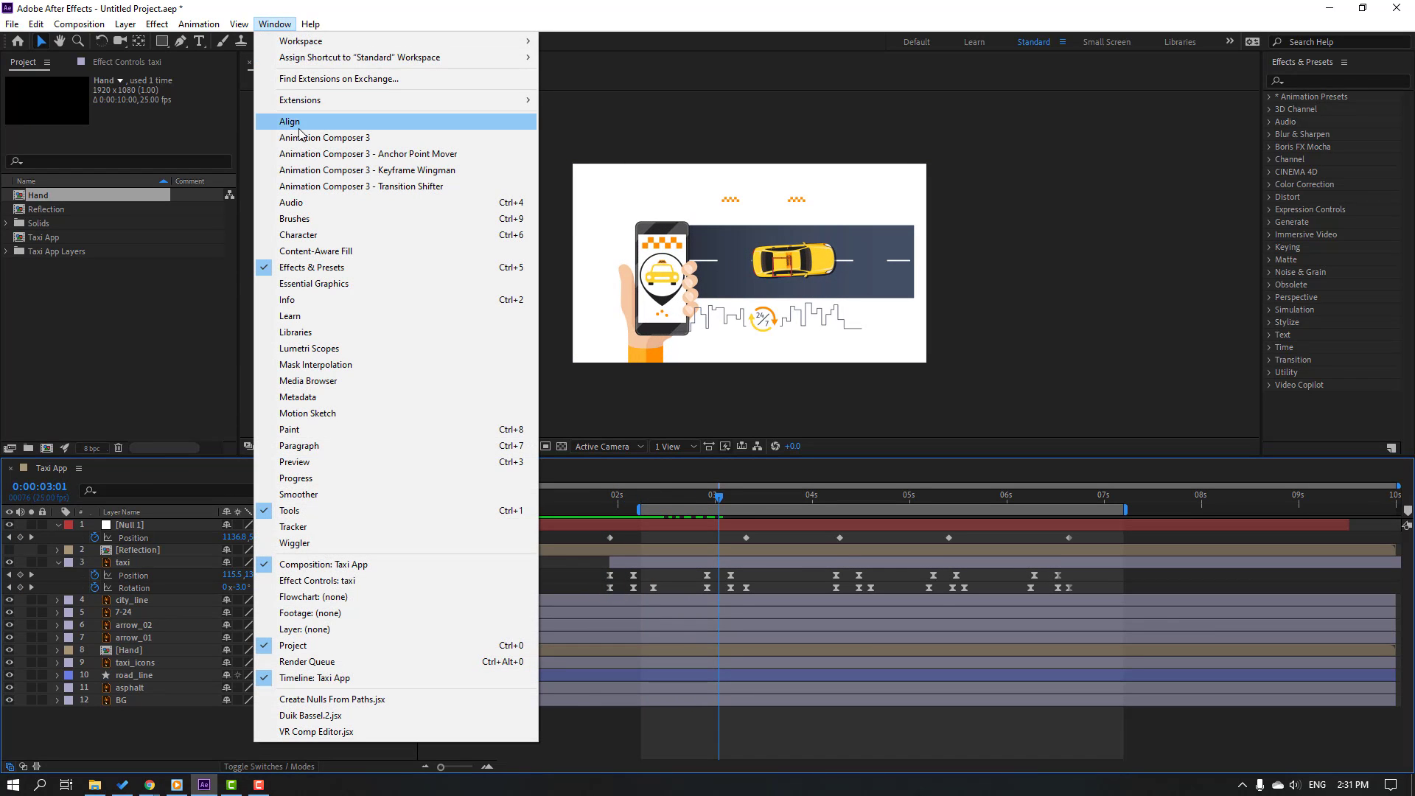
pyautogui.click(393, 142)
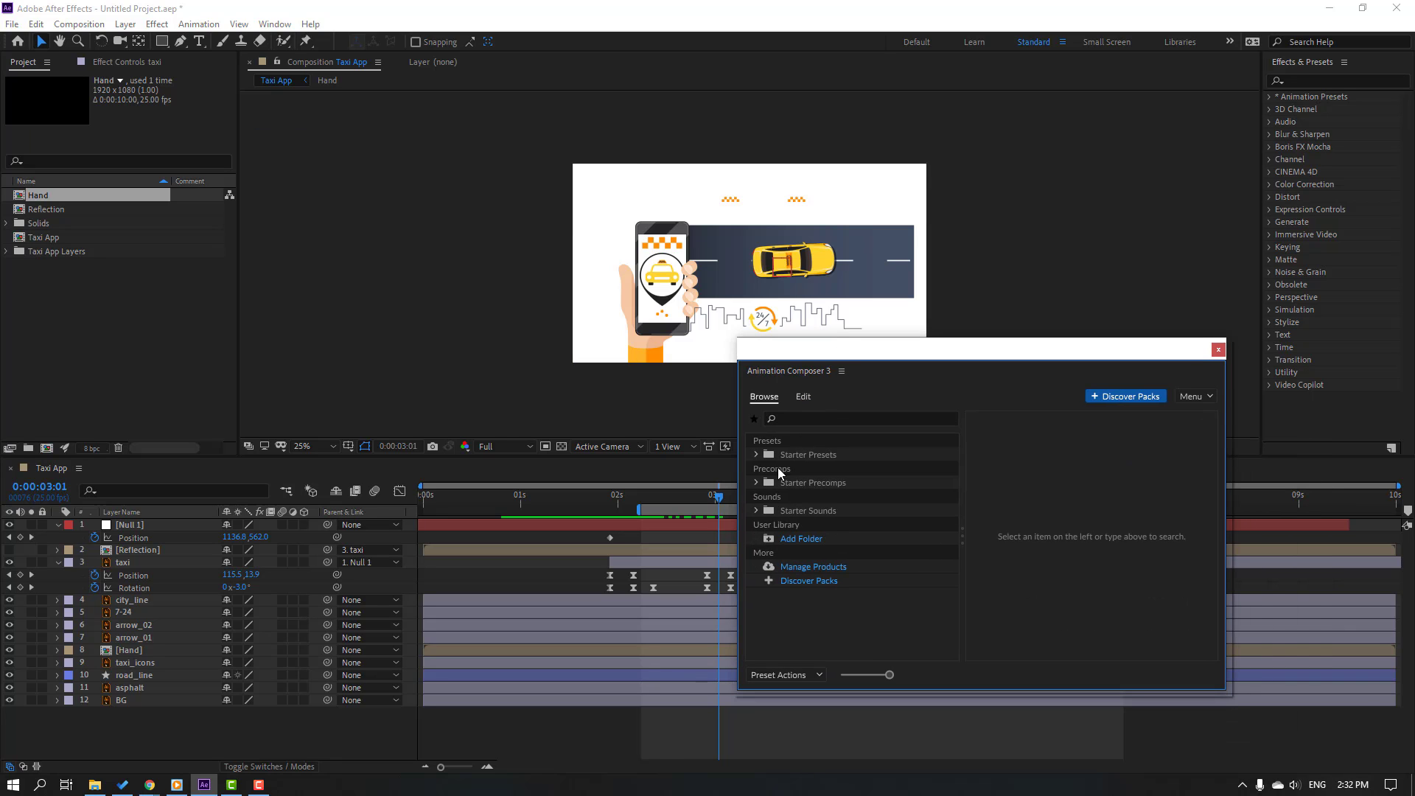
pyautogui.click(756, 455)
pyautogui.click(825, 467)
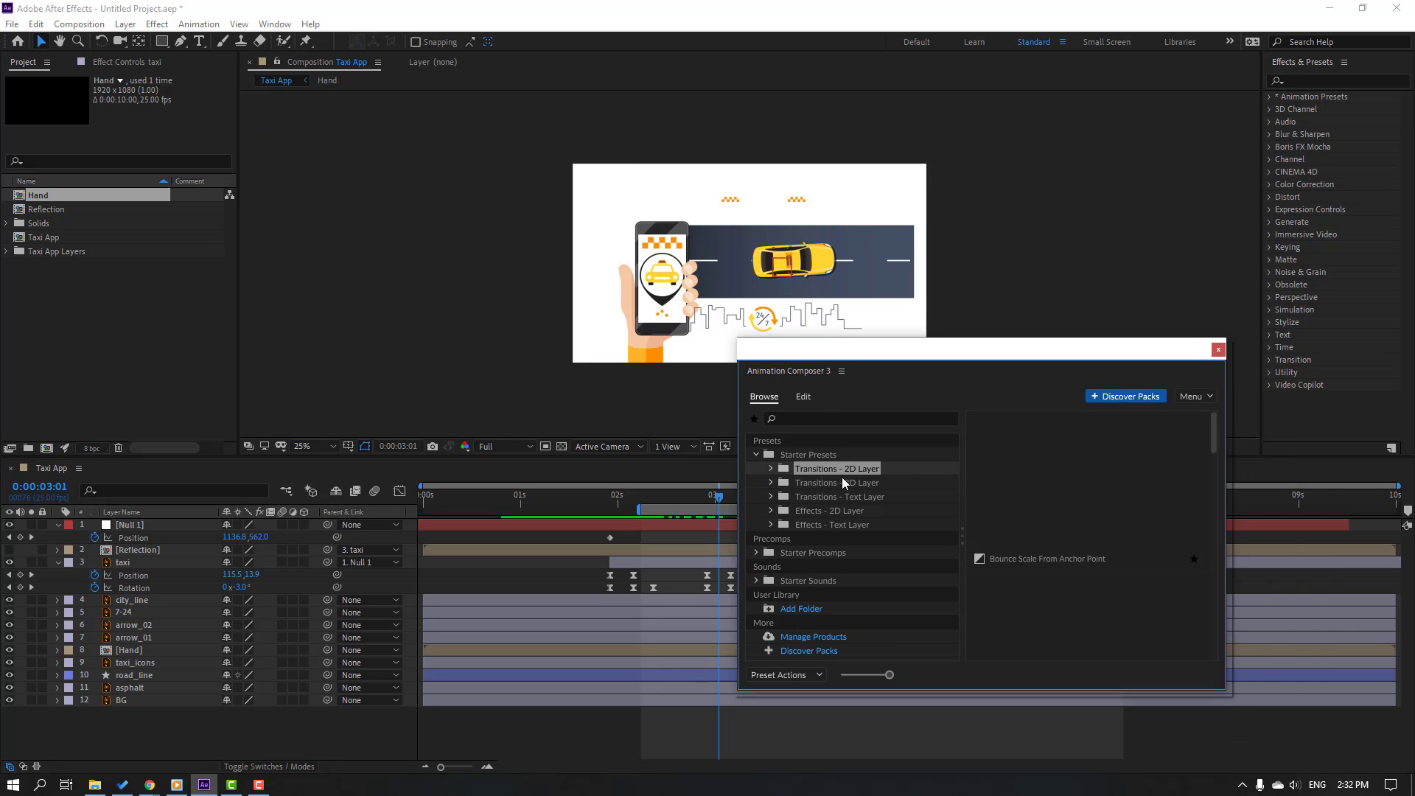
pyautogui.click(771, 469)
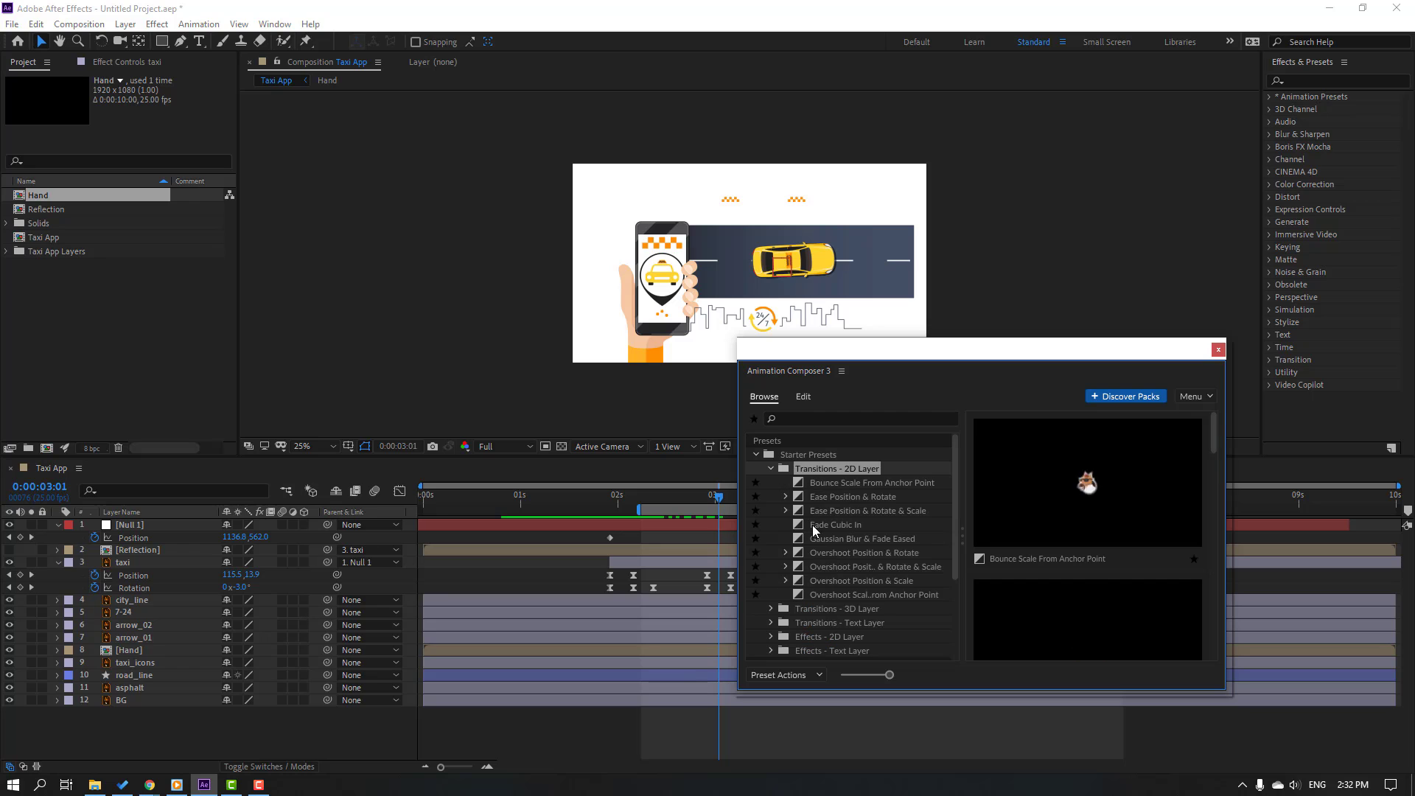
pyautogui.click(841, 595)
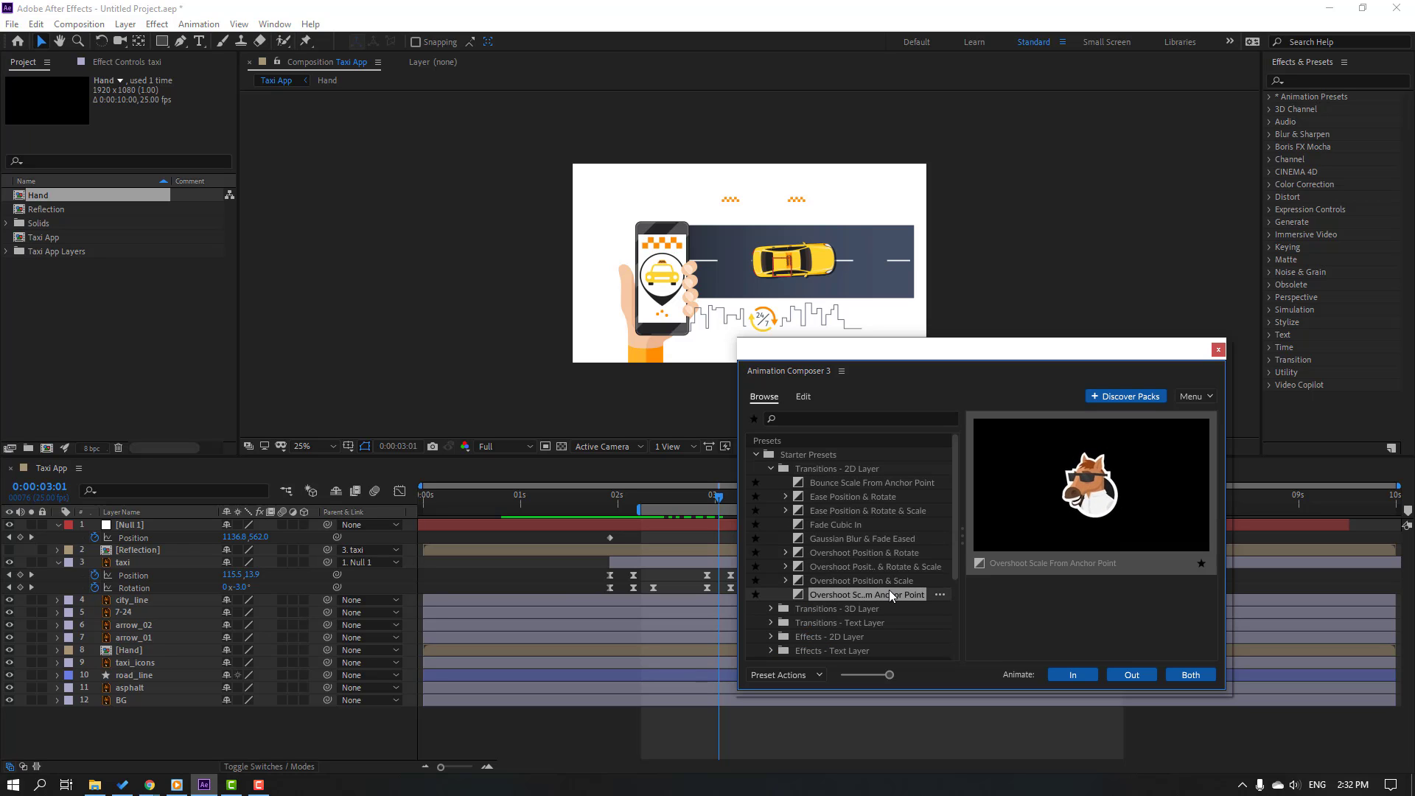
pyautogui.click(121, 564)
pyautogui.click(1072, 675)
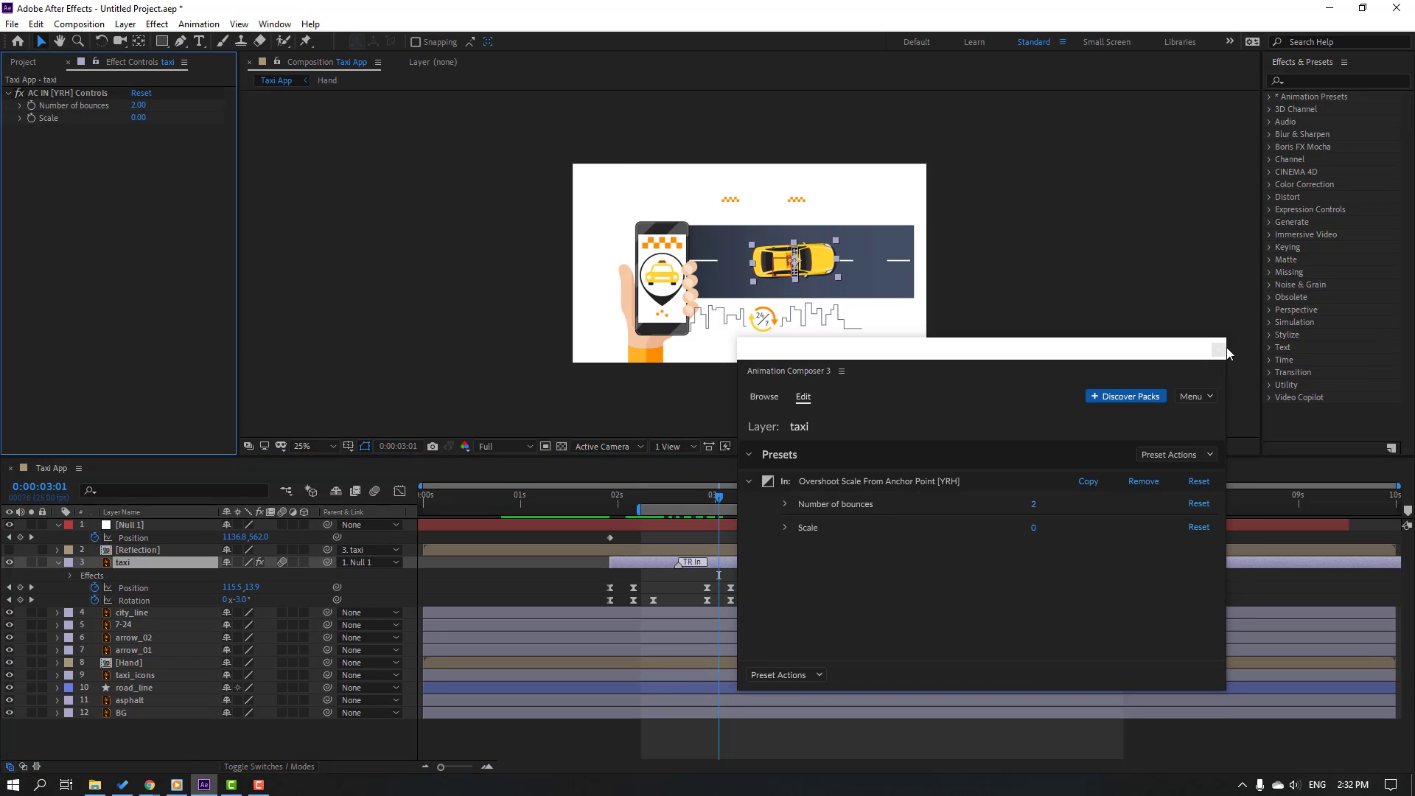
pyautogui.click(1218, 349)
# Step: Lengthen the taxi's In transition by moving its marker to about 0:00:03:01, and extend the work area back to 0:00:00:00
pyautogui.moveTo(614, 498); pyautogui.dragTo(576, 516)
pyautogui.press('space')
pyautogui.press('space')
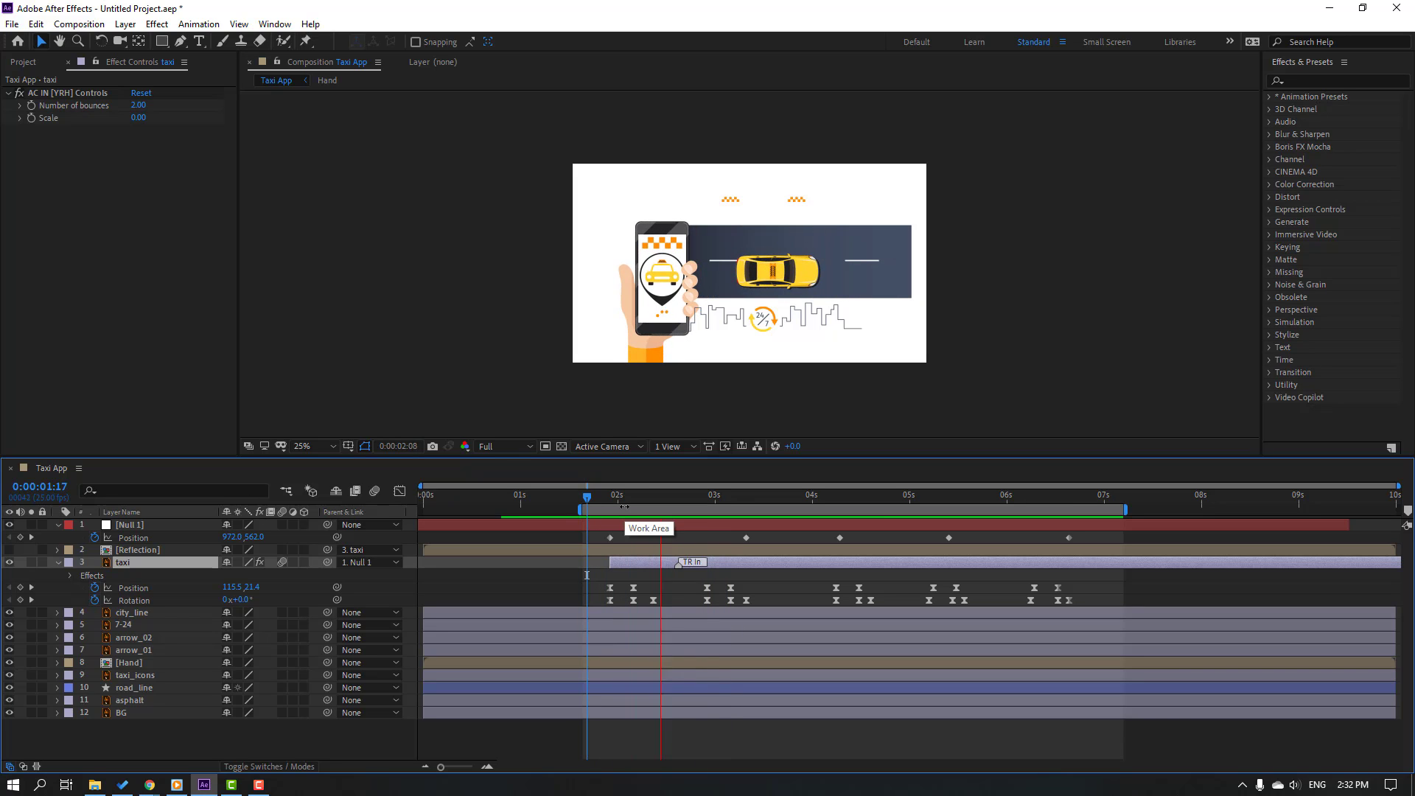
pyautogui.press('space')
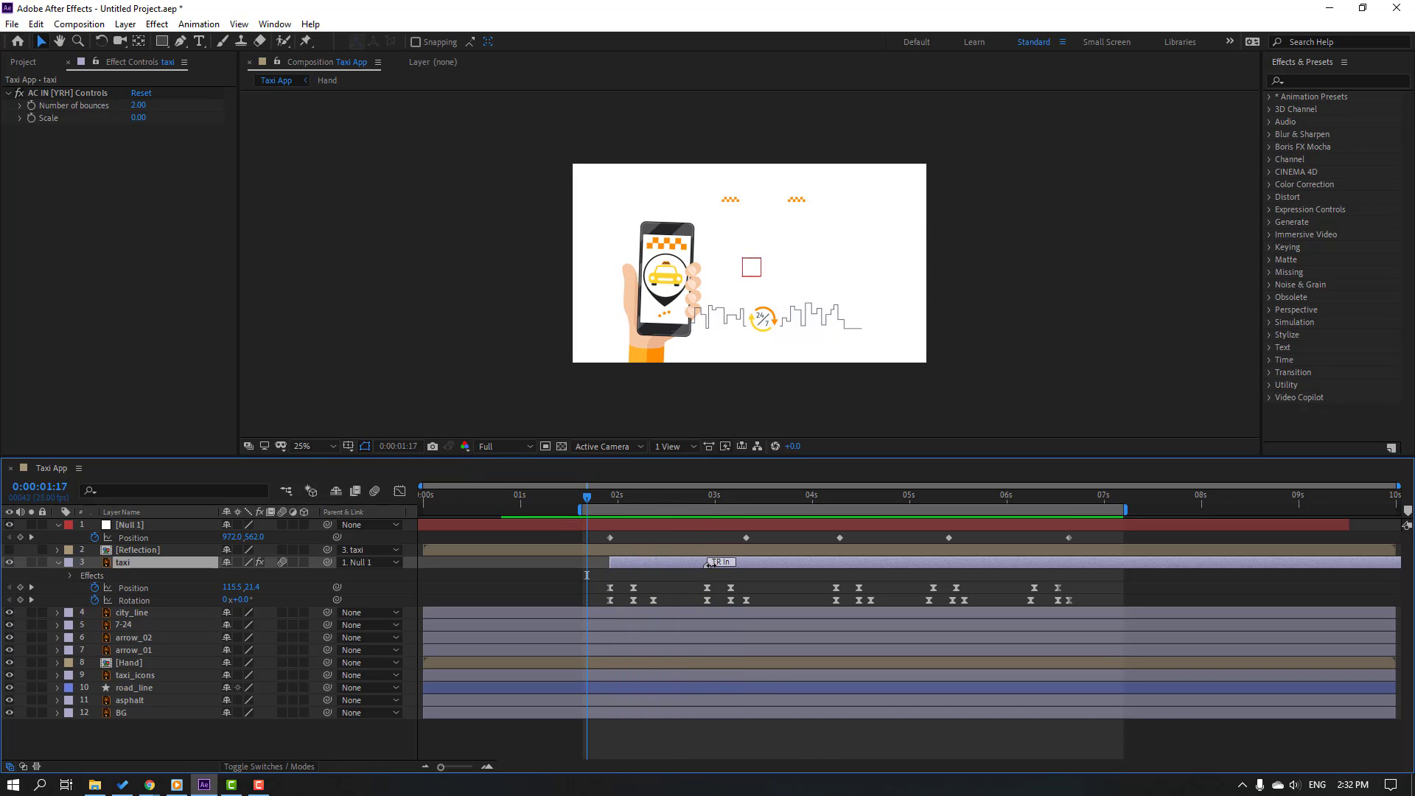
pyautogui.moveTo(710, 565); pyautogui.dragTo(722, 564)
pyautogui.press('space')
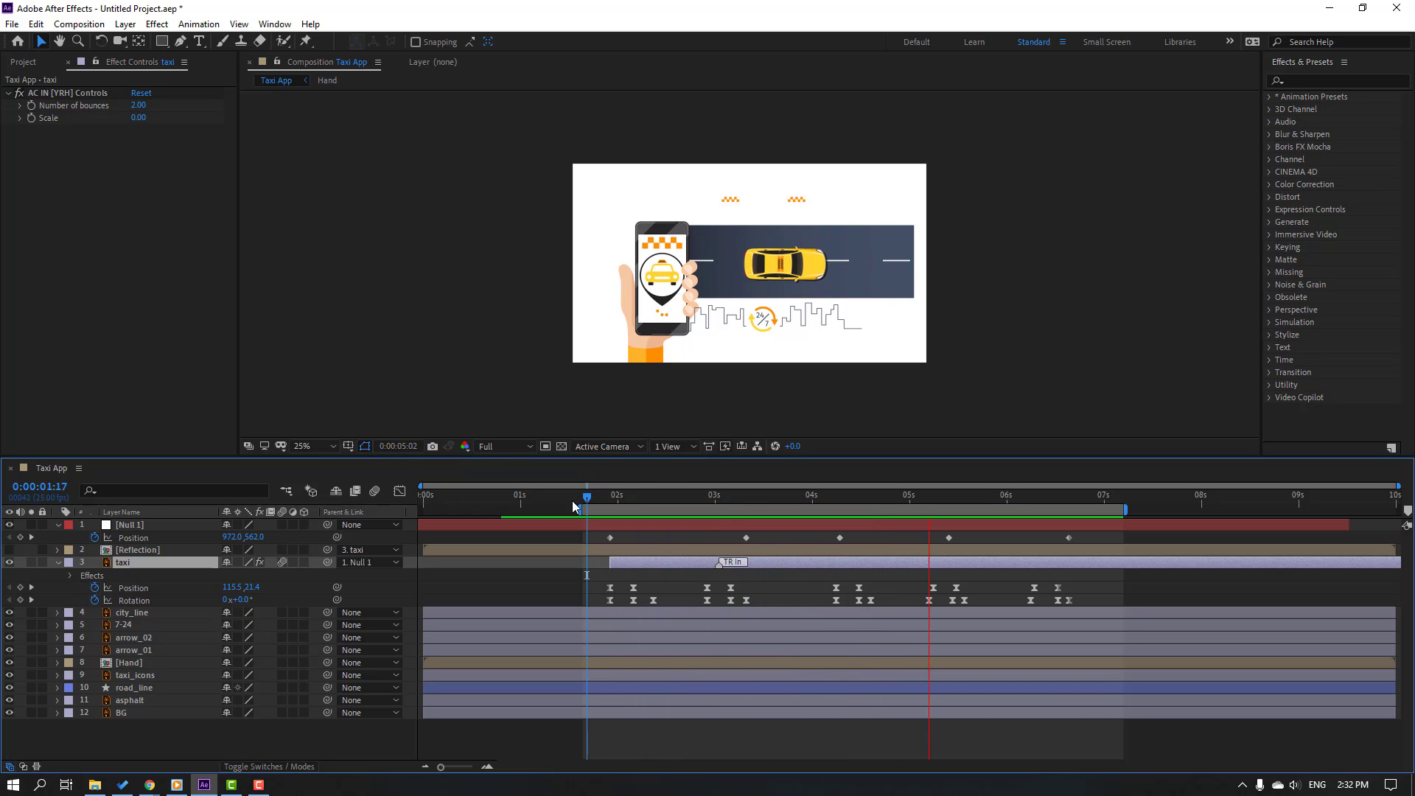
pyautogui.moveTo(576, 508); pyautogui.dragTo(421, 509)
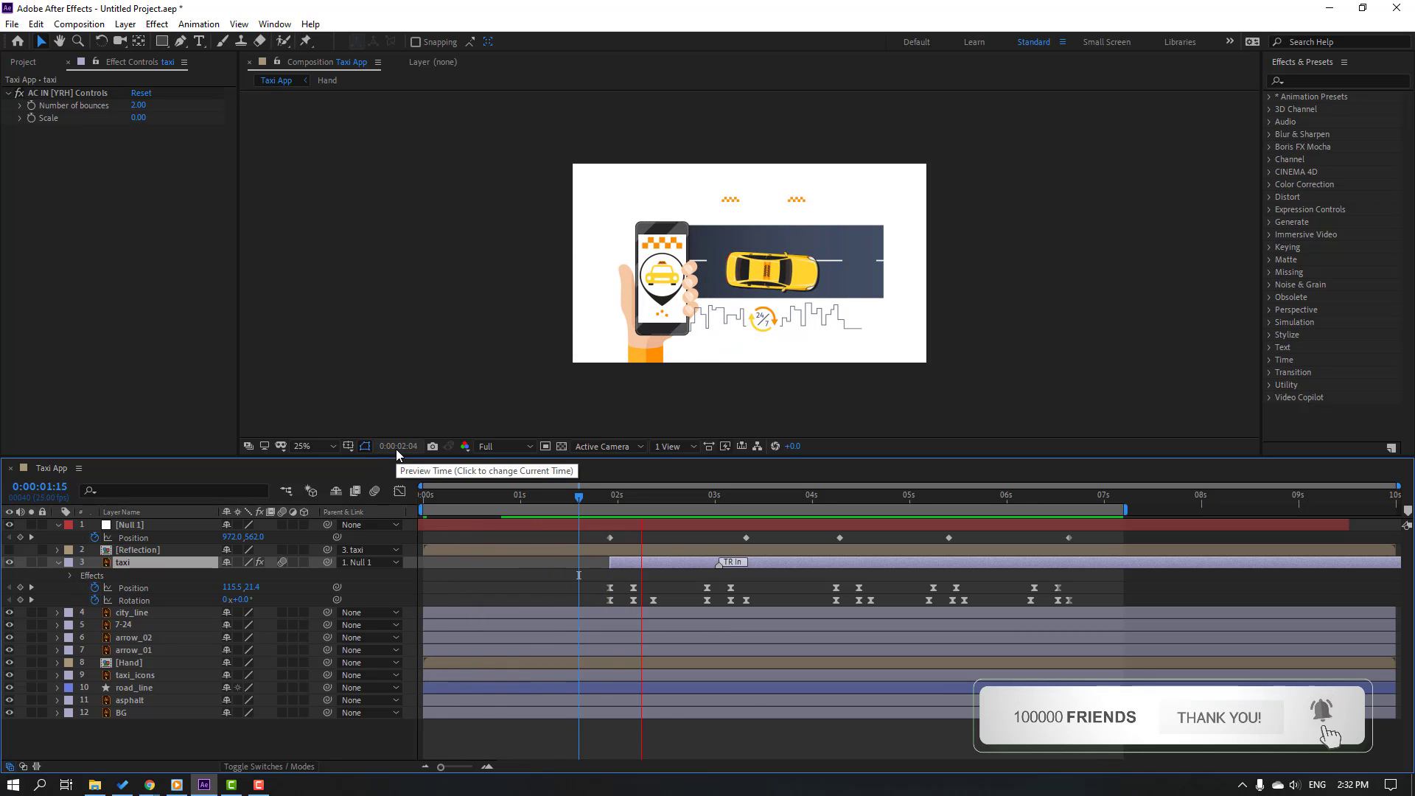
pyautogui.press('space')
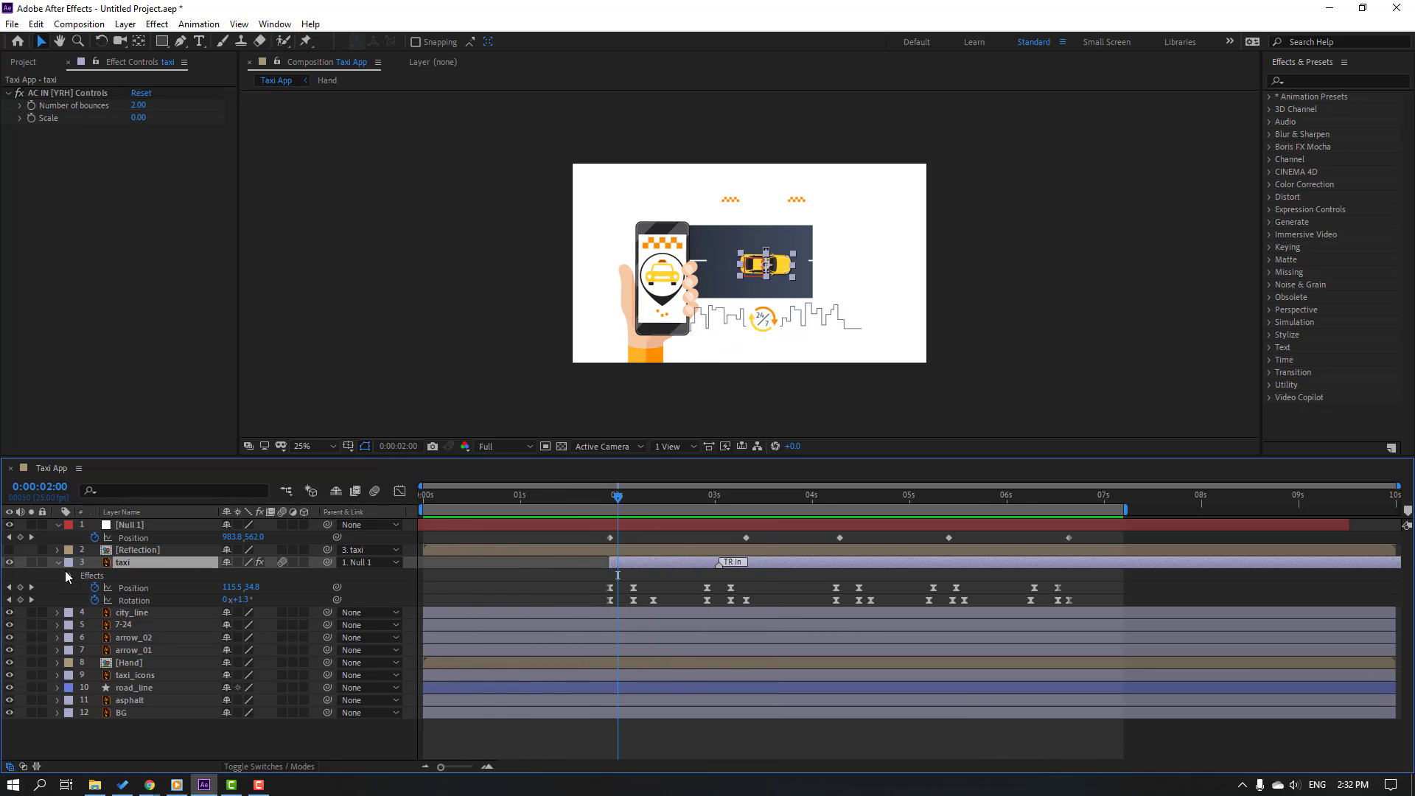
# Step: Collapse the properties of the taxi and Null 1 layers and clear the layer selection
pyautogui.click(58, 562)
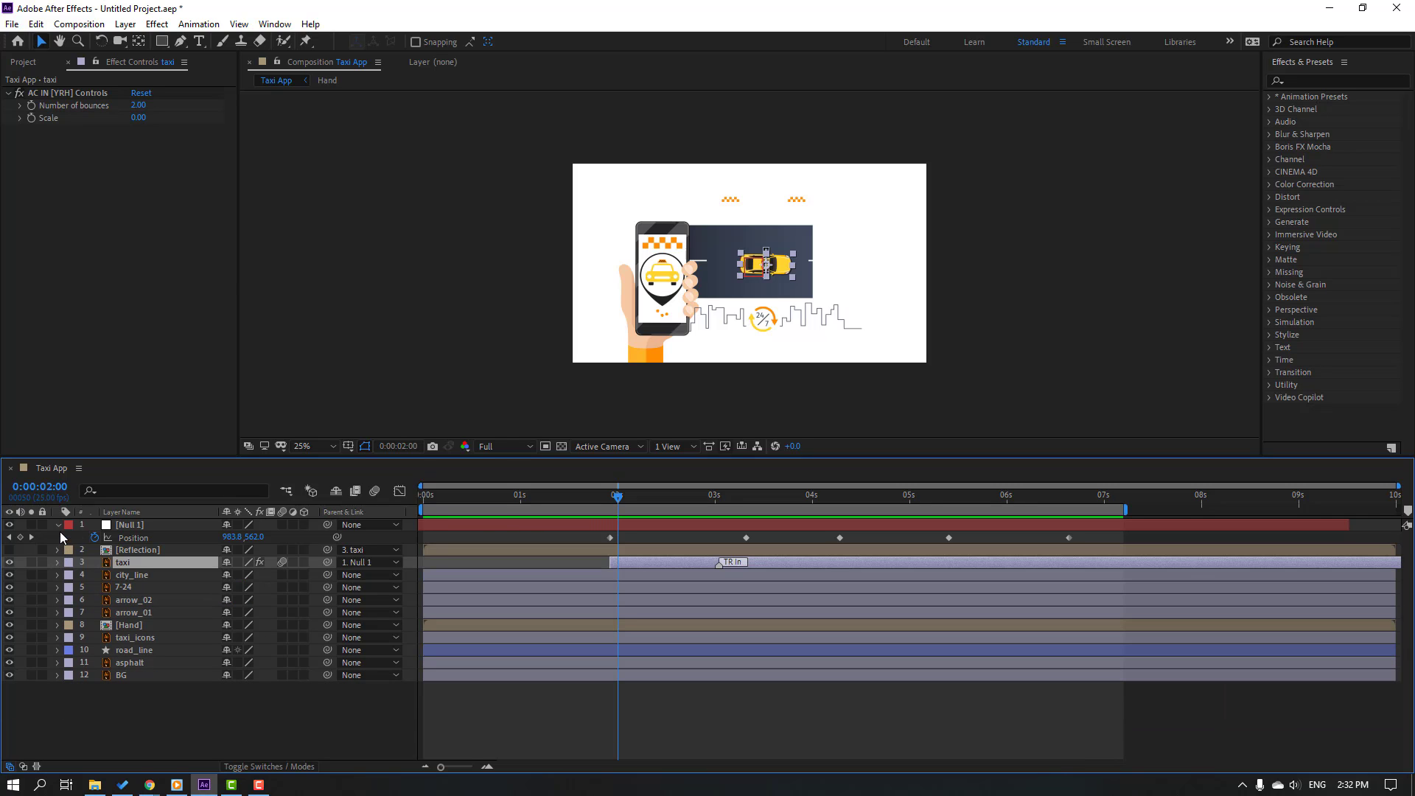
pyautogui.click(58, 525)
pyautogui.click(162, 697)
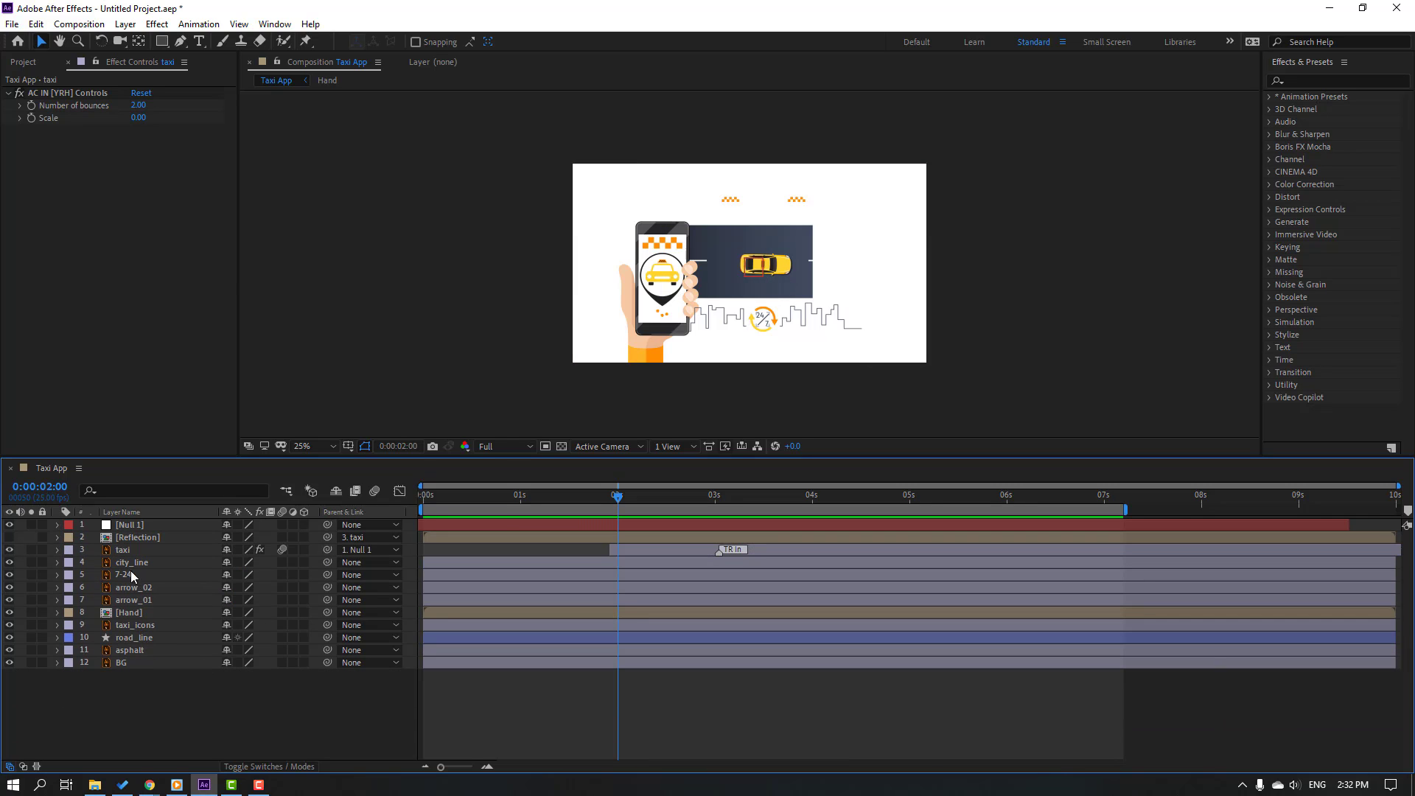
# Step: Solo the city_line layer with its skyline enlarged in the viewer, and go to 0:00:00:00
pyautogui.click(155, 564)
pyautogui.scroll(4, 566, 340)
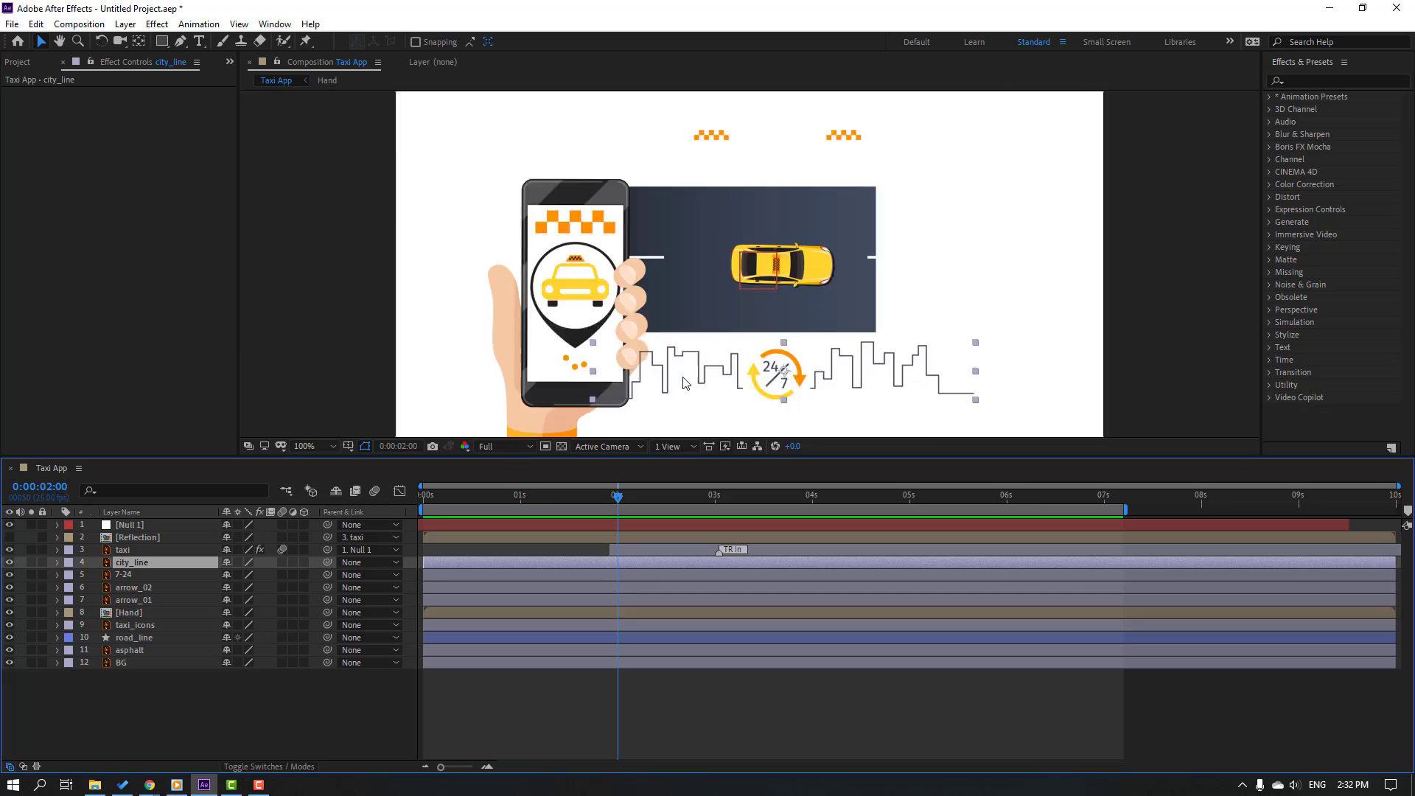
pyautogui.click(32, 563)
pyautogui.scroll(-1, 560, 347)
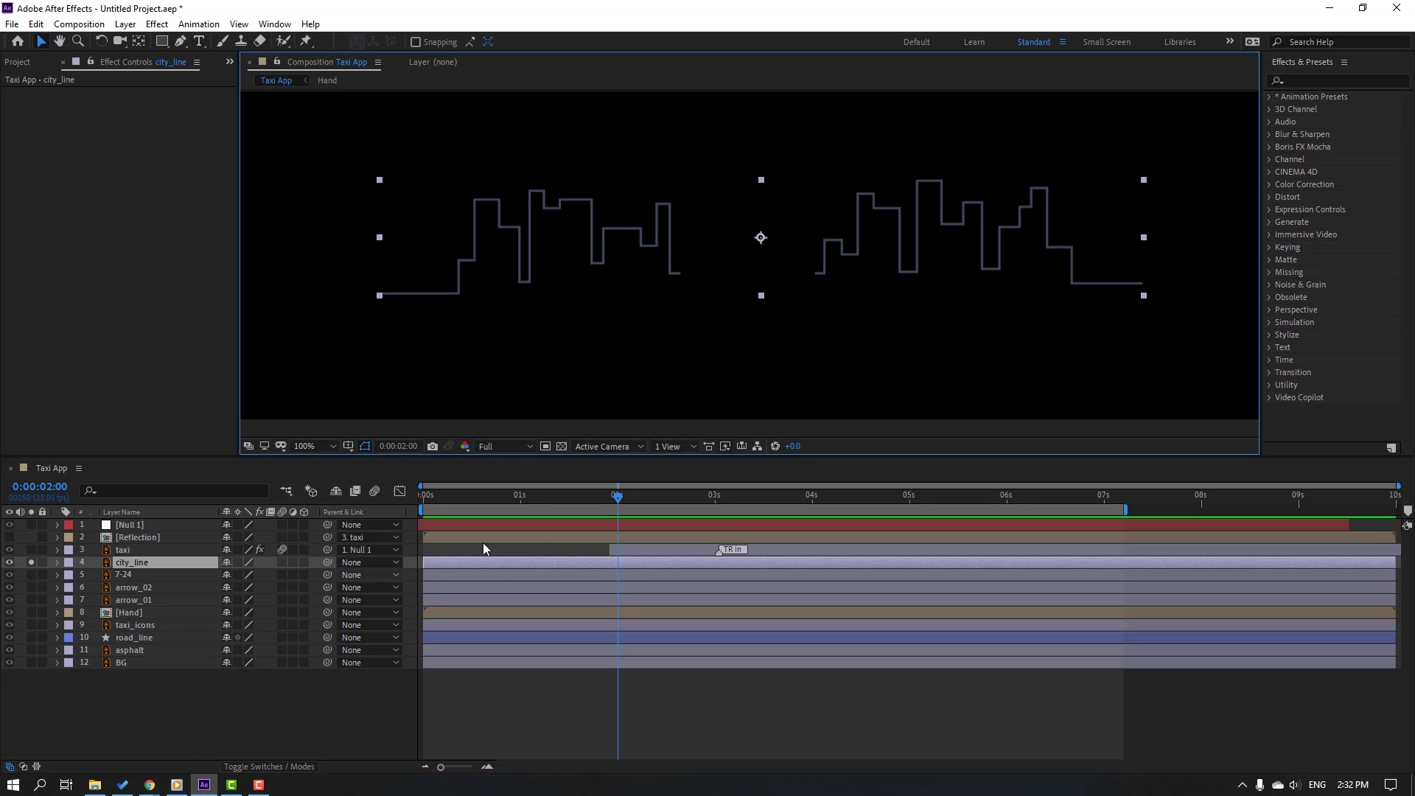
pyautogui.press('pageup')
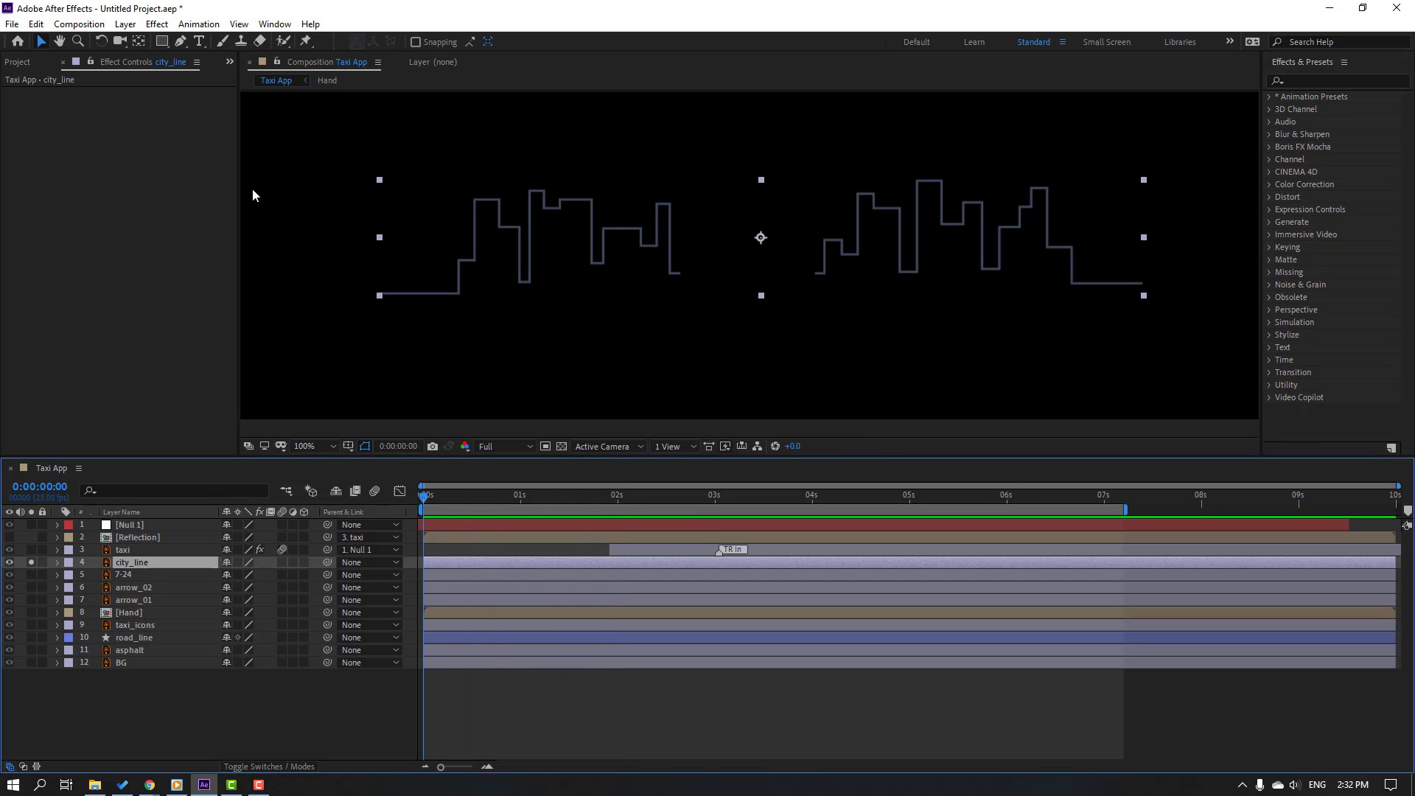
# Step: Trace the left half of the skyline on city_line with an open Pen tool mask path, and turn off the layer's solo
pyautogui.click(180, 41)
pyautogui.click(375, 294)
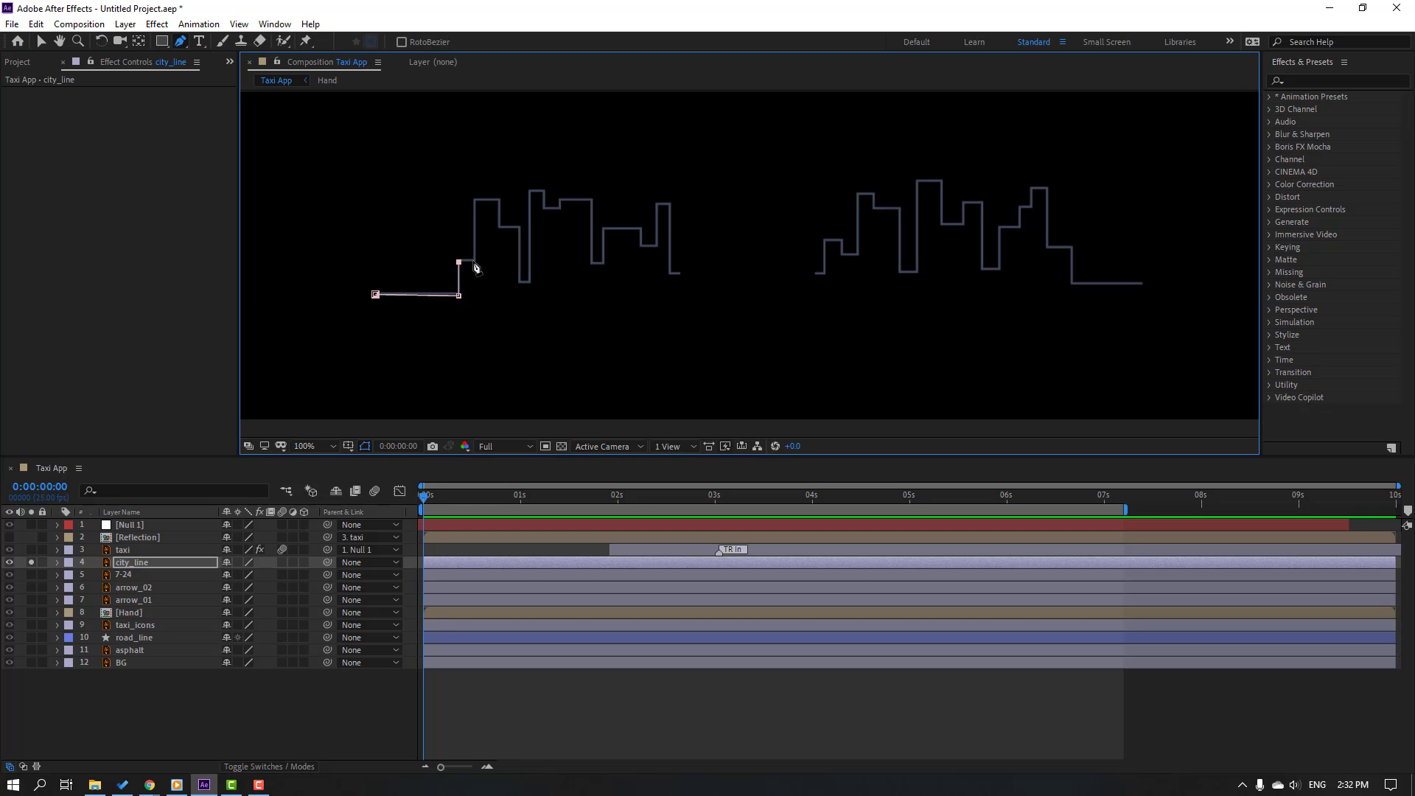
pyautogui.click(531, 193)
pyautogui.click(546, 192)
pyautogui.click(546, 207)
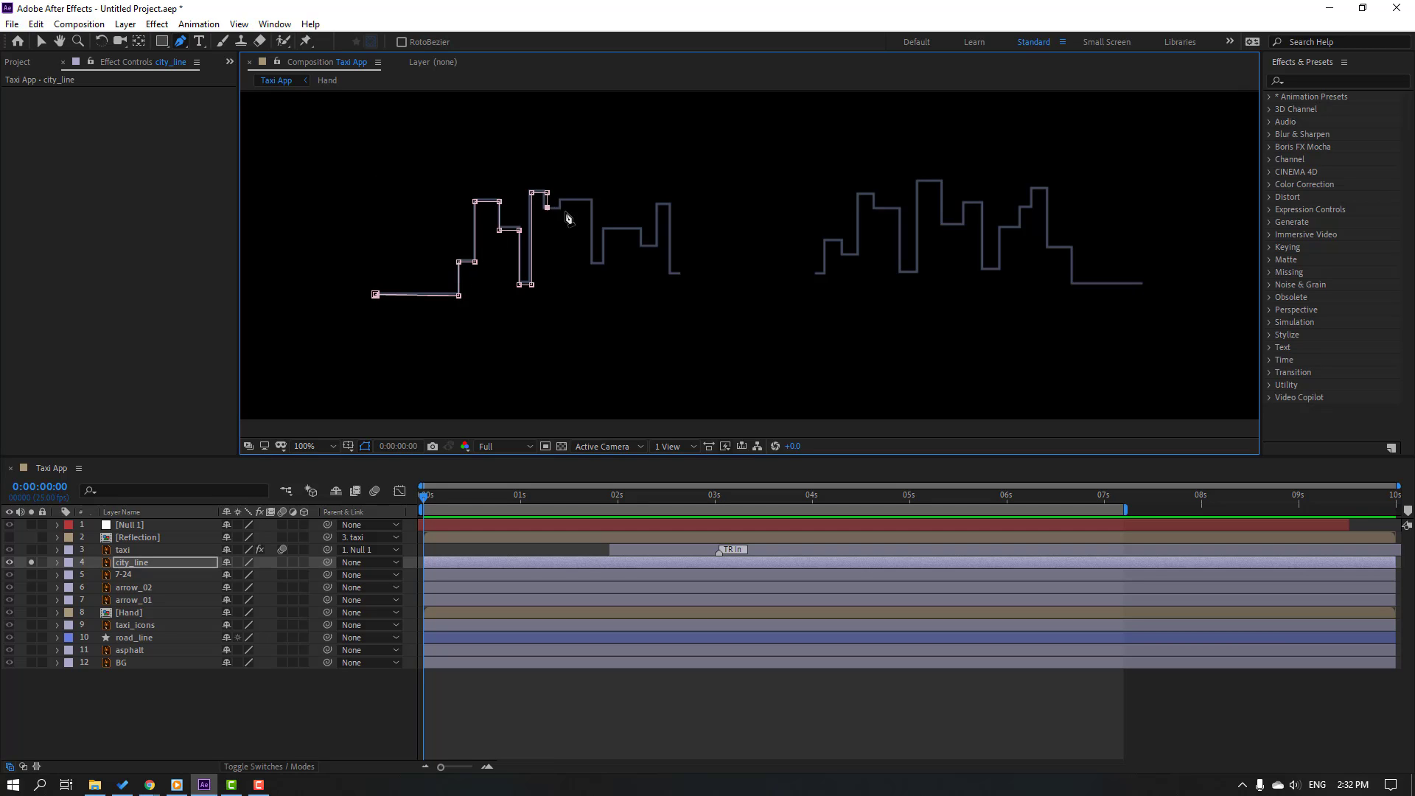
pyautogui.click(593, 264)
pyautogui.click(604, 264)
pyautogui.click(605, 229)
pyautogui.click(640, 230)
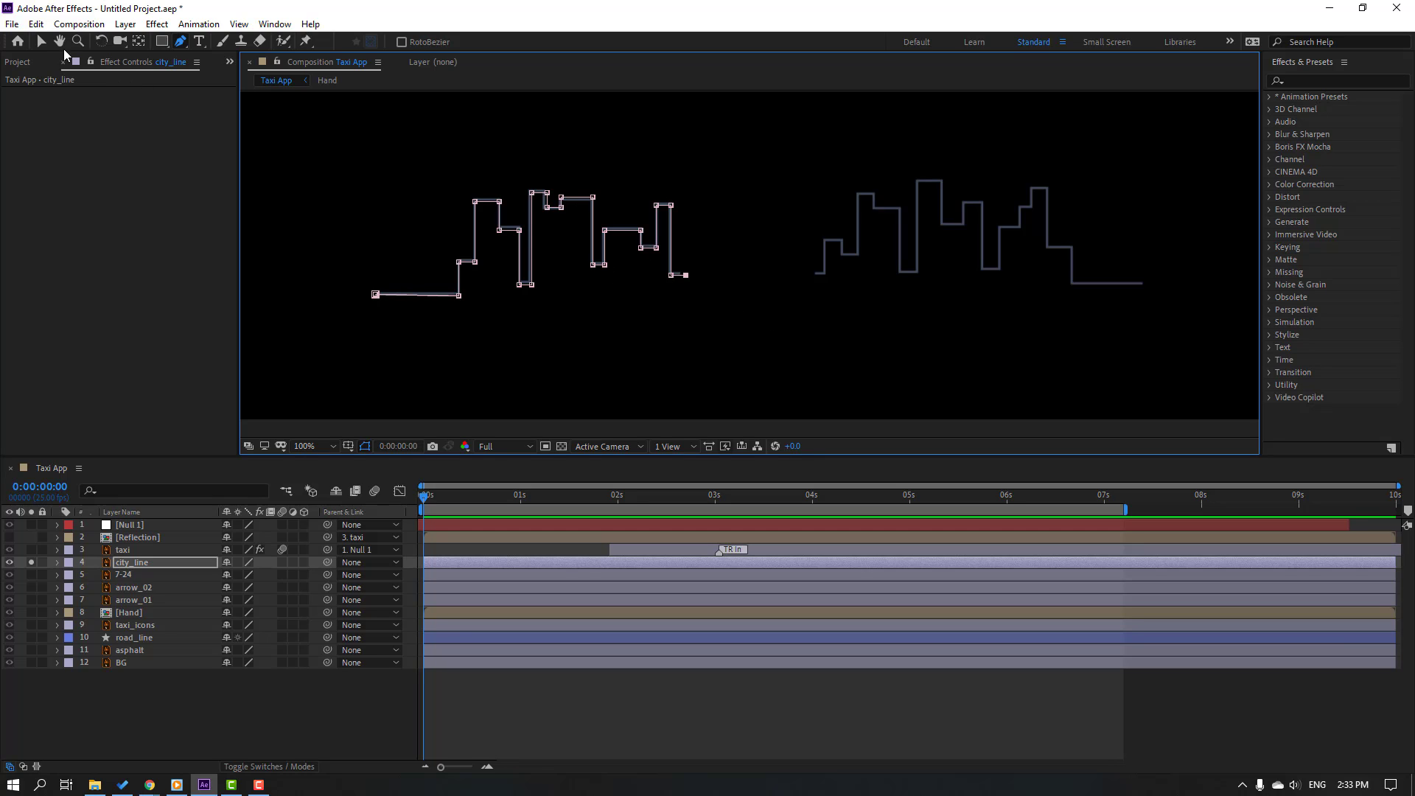
pyautogui.click(45, 41)
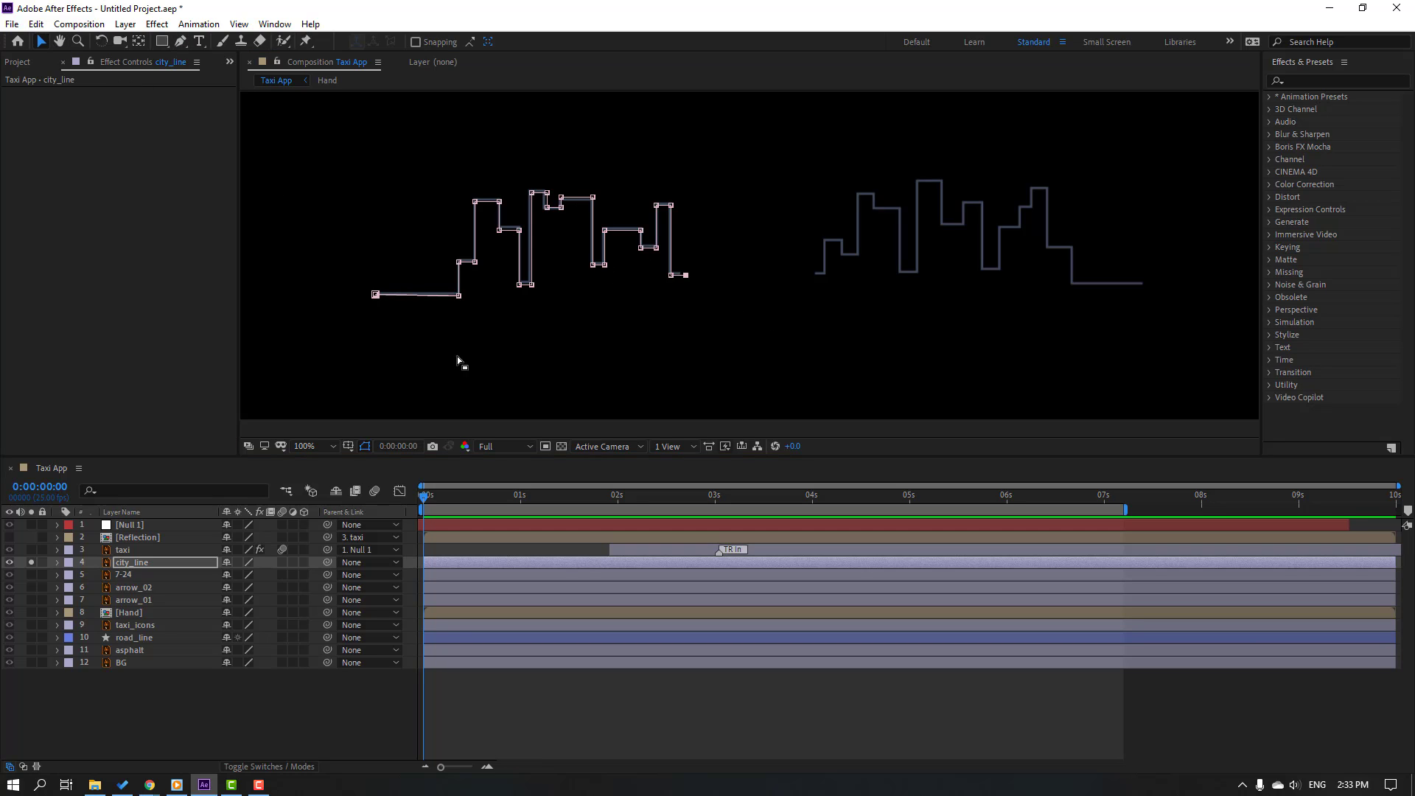
pyautogui.click(33, 563)
pyautogui.press(',')
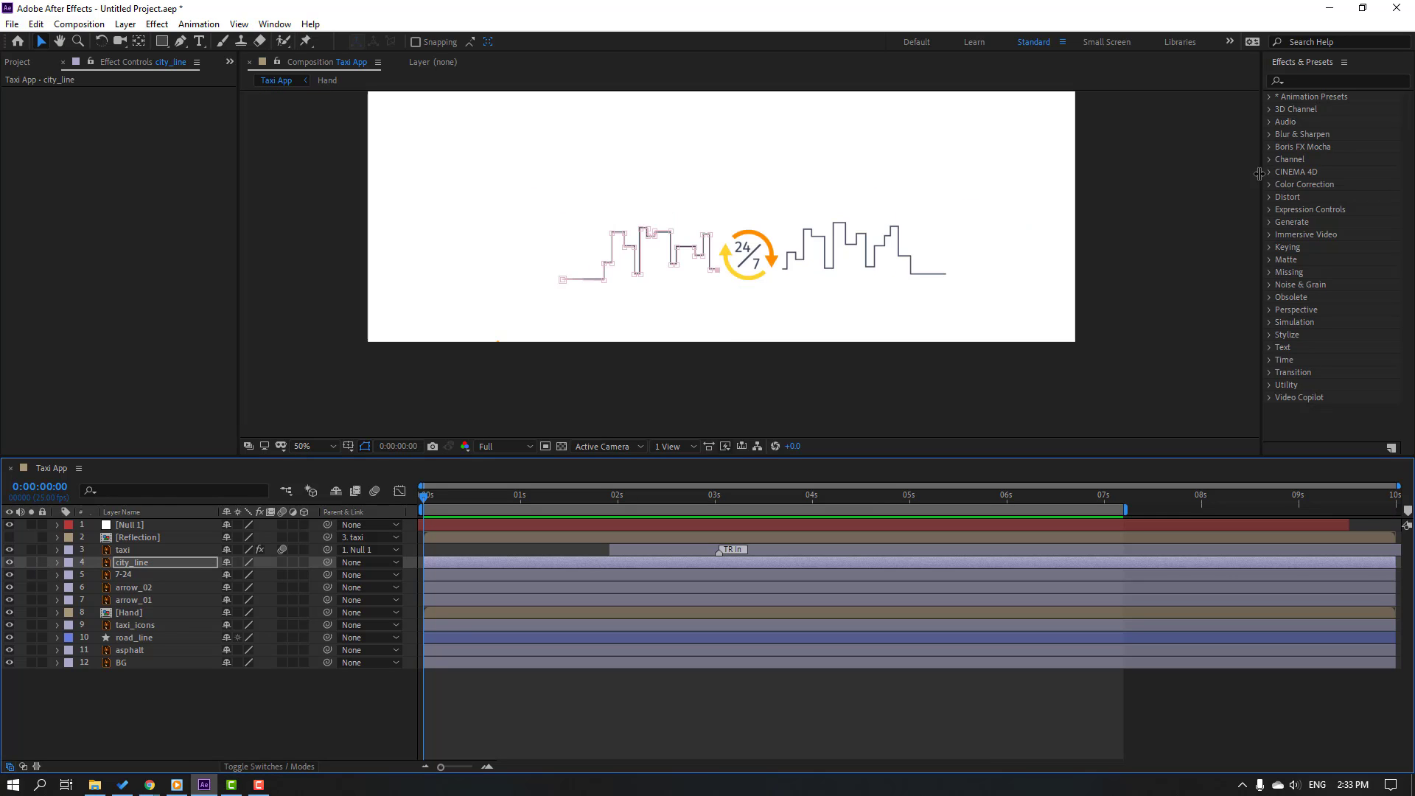
# Step: Apply the Stroke effect to the city_line layer and set its paint style to Reveal Original Image
pyautogui.click(1301, 81)
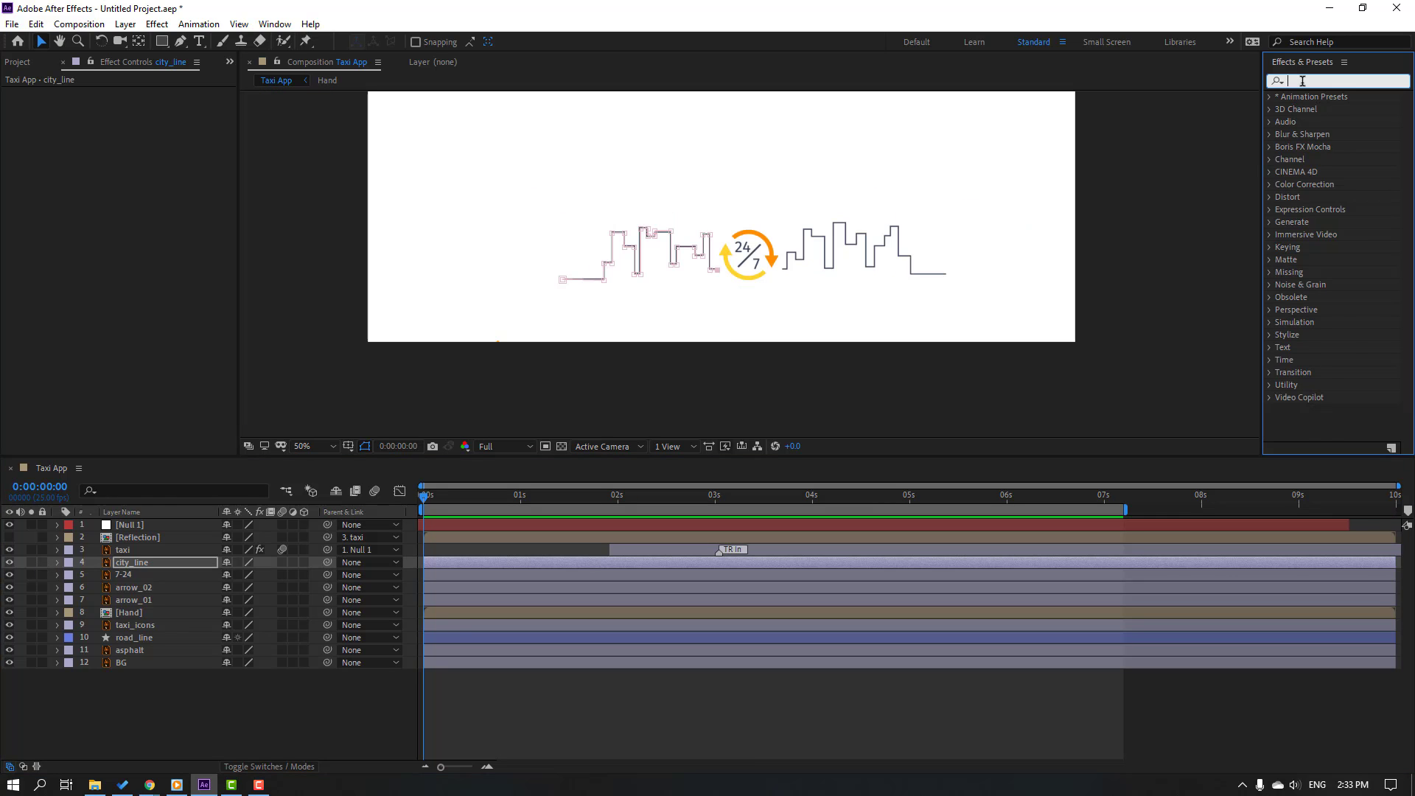
pyautogui.write('stroke')
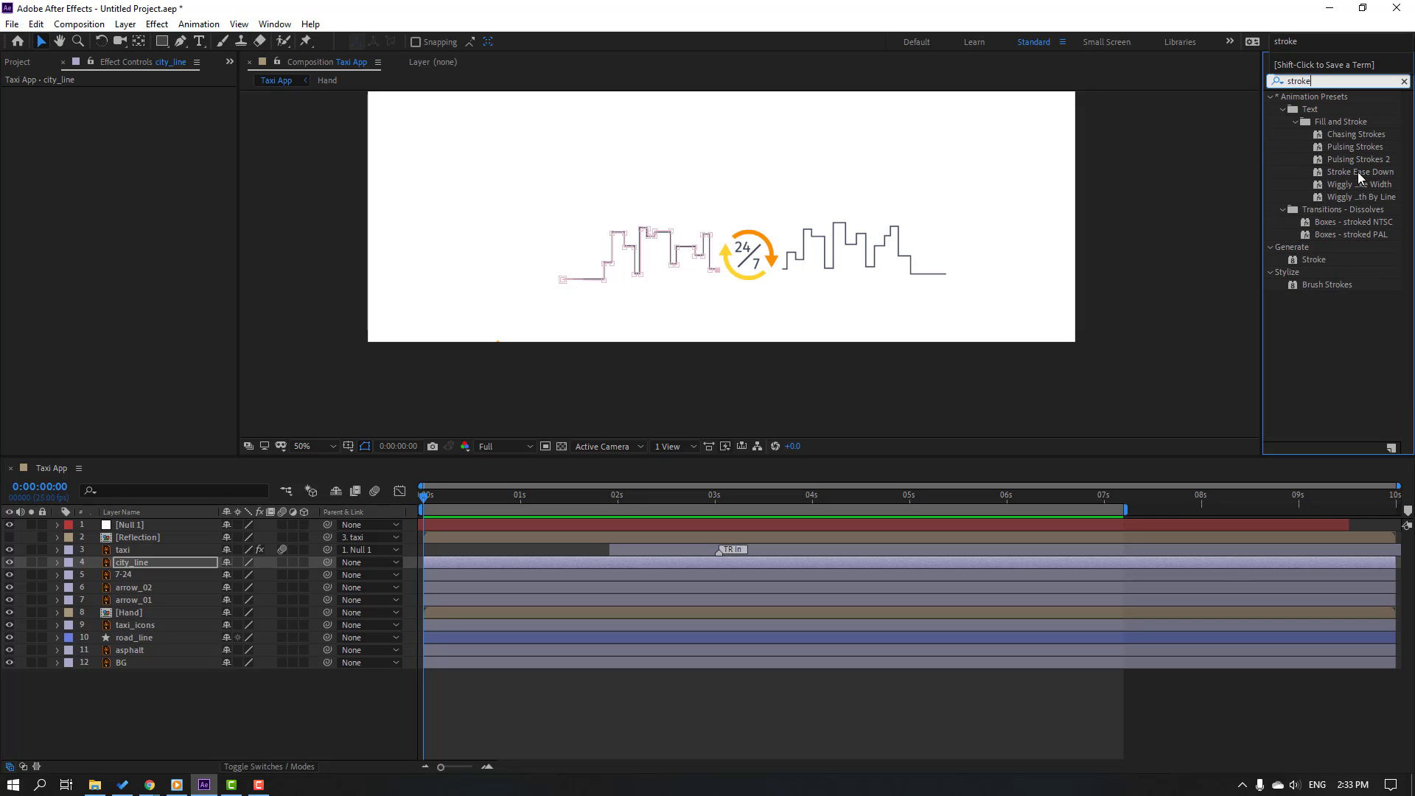
pyautogui.moveTo(1312, 265)
pyautogui.mouseDown()
pyautogui.moveTo(531, 529)
pyautogui.moveTo(135, 567)
pyautogui.mouseUp()
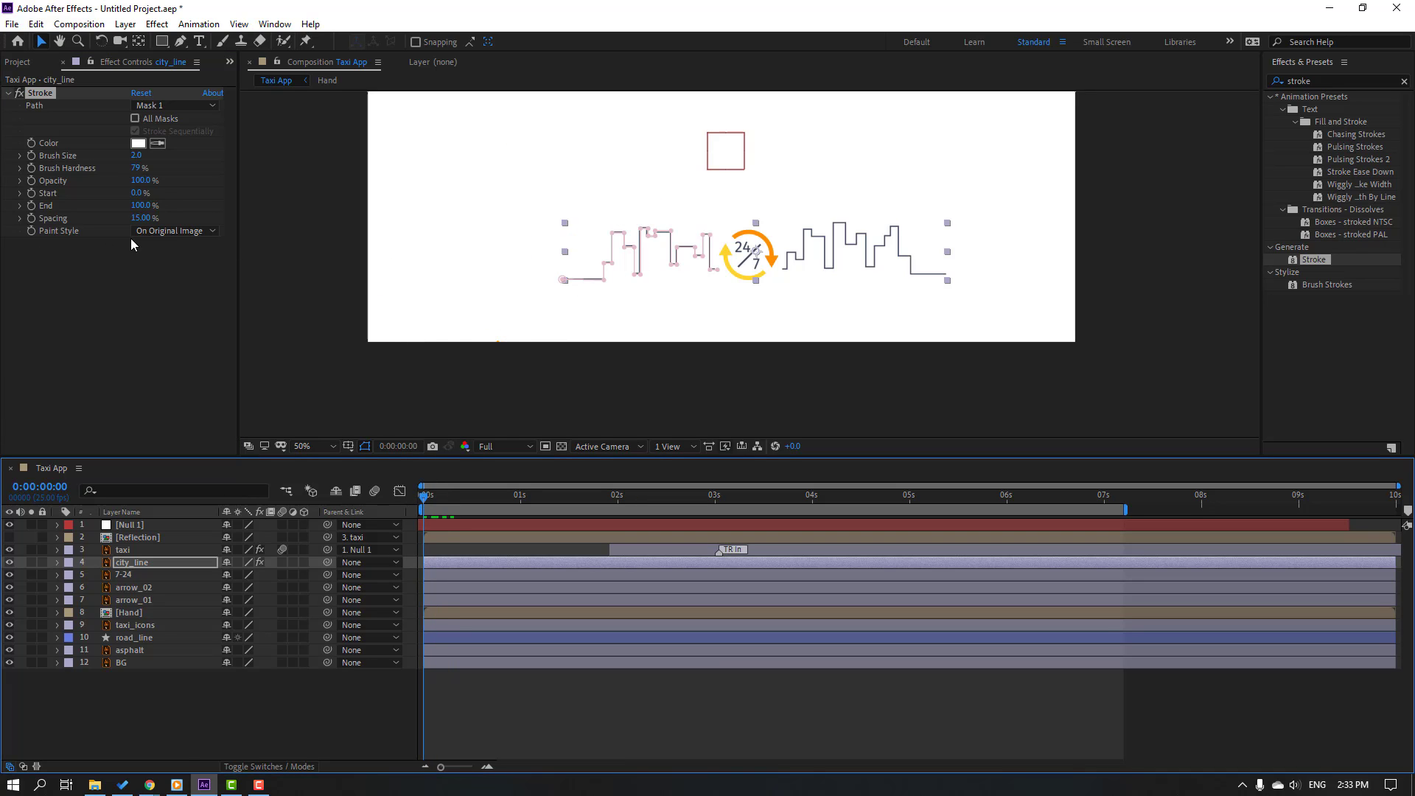
pyautogui.click(199, 230)
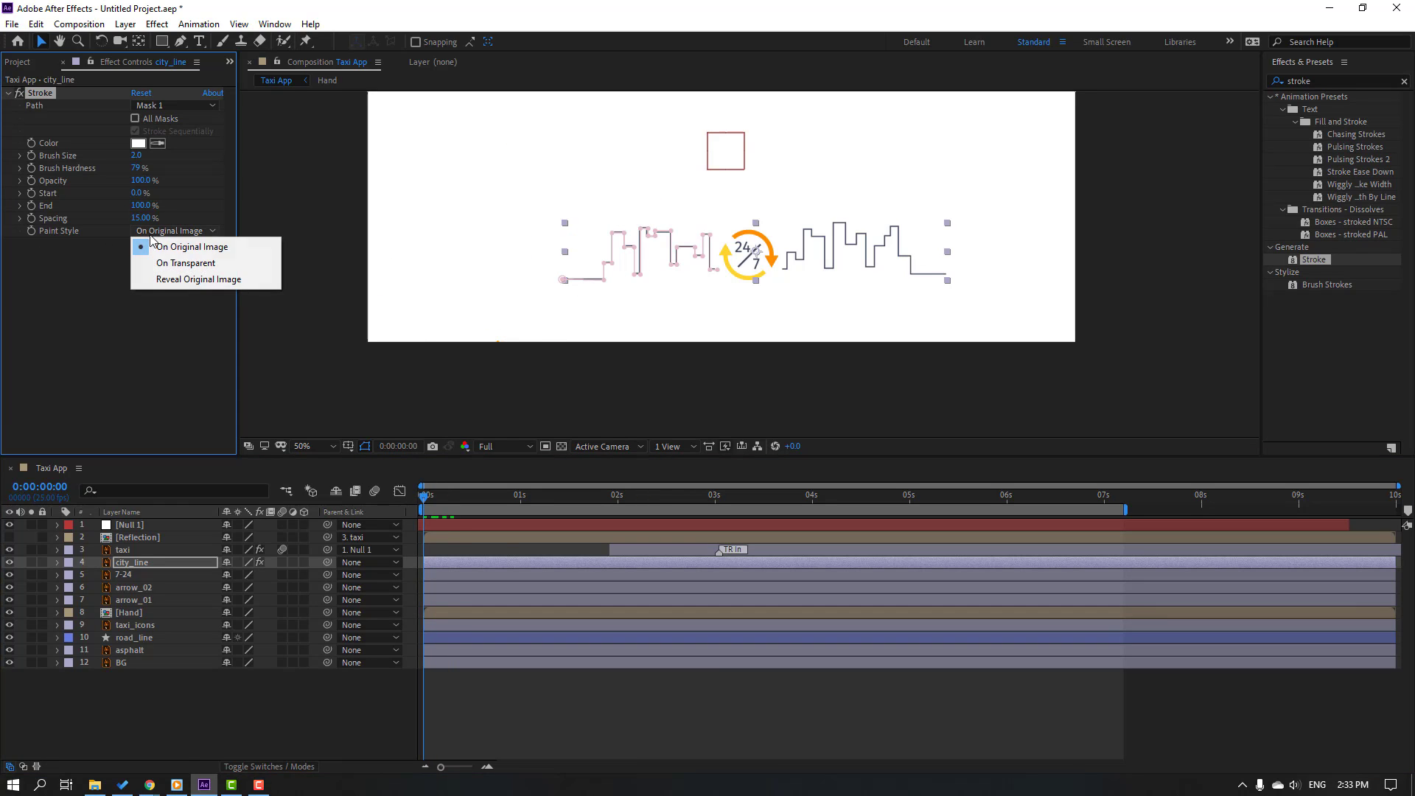
pyautogui.click(213, 279)
# Step: Hide the mask outlines in the viewer and set the Stroke brush size to 9.9 so the traced skyline is fully covered
pyautogui.press('/')
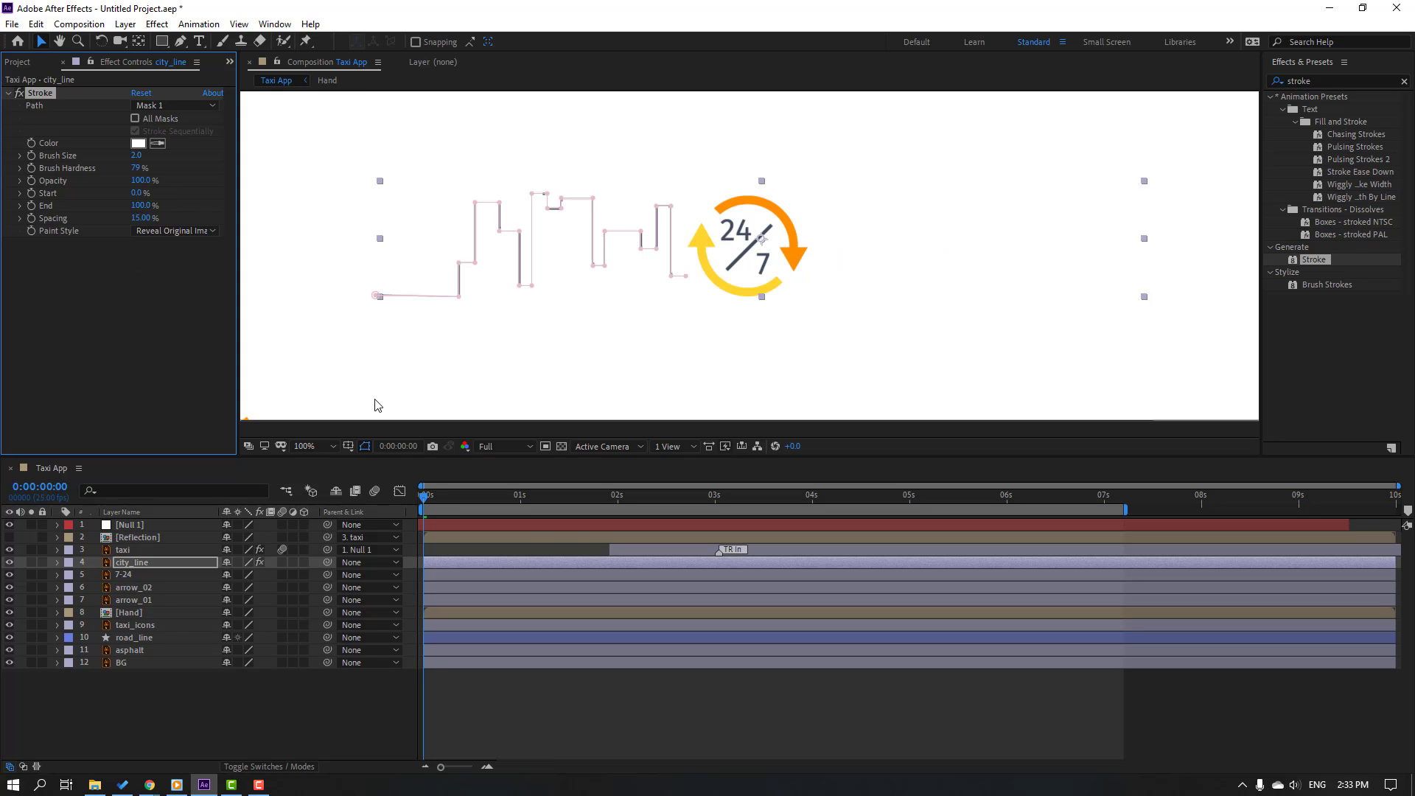
pyautogui.scroll(2, 442, 368)
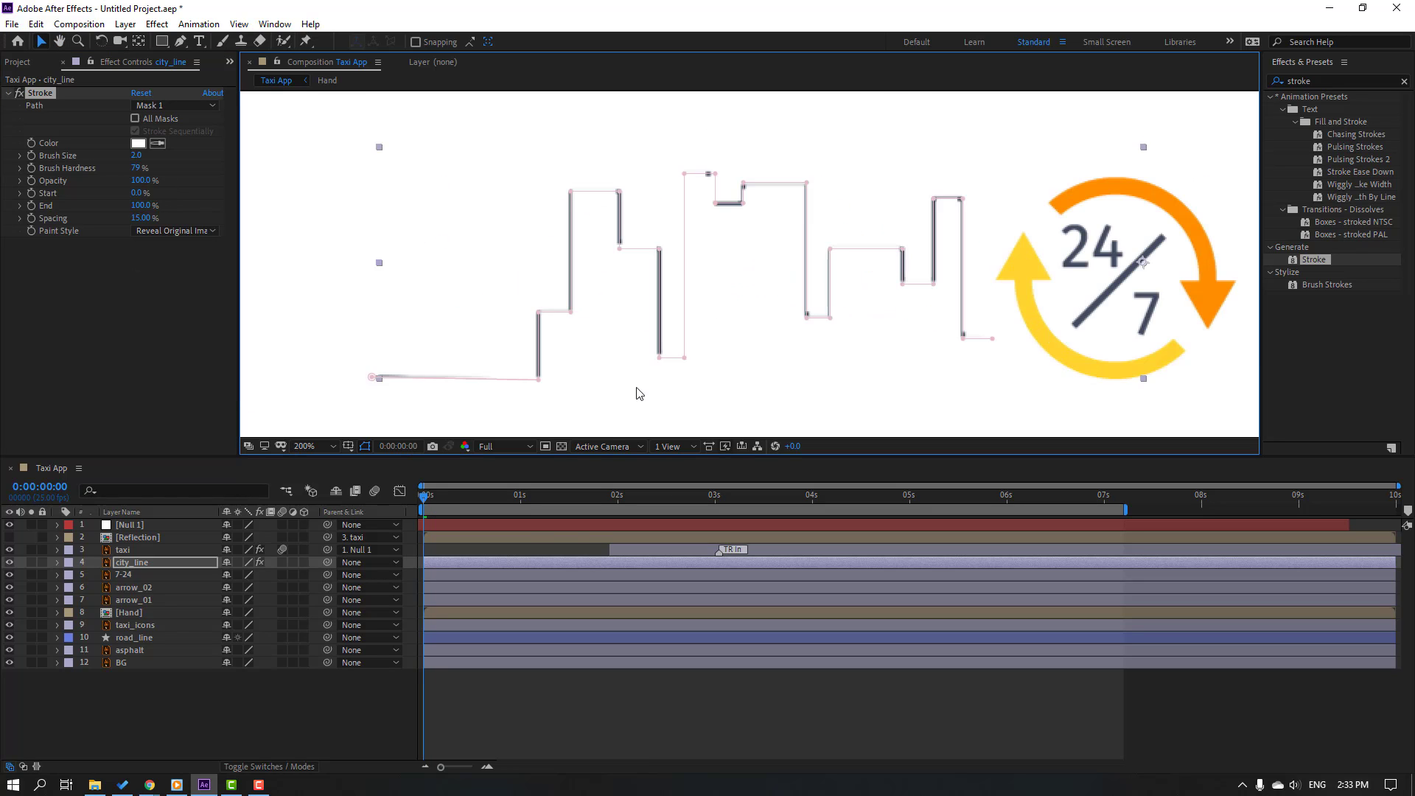
pyautogui.click(365, 446)
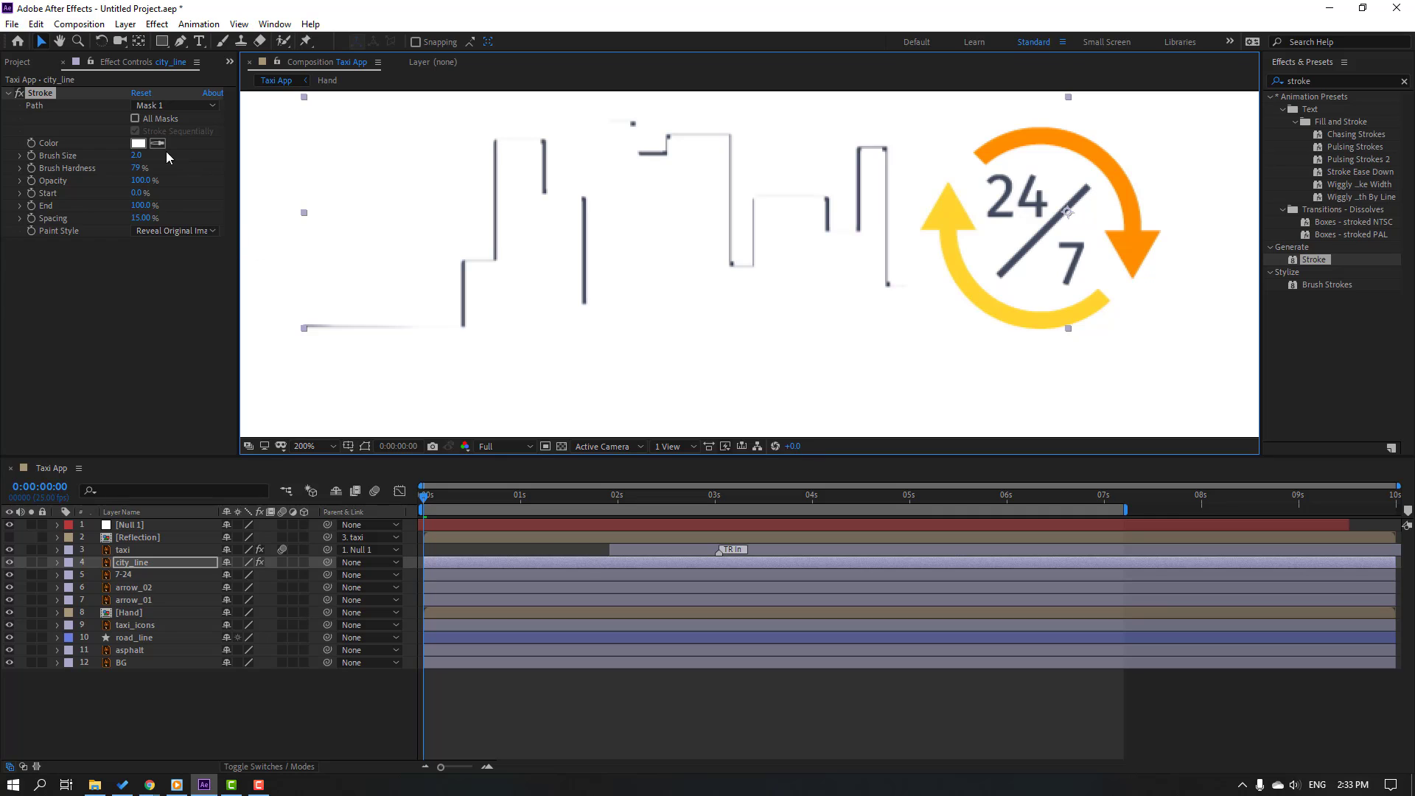
pyautogui.moveTo(139, 158); pyautogui.dragTo(189, 153)
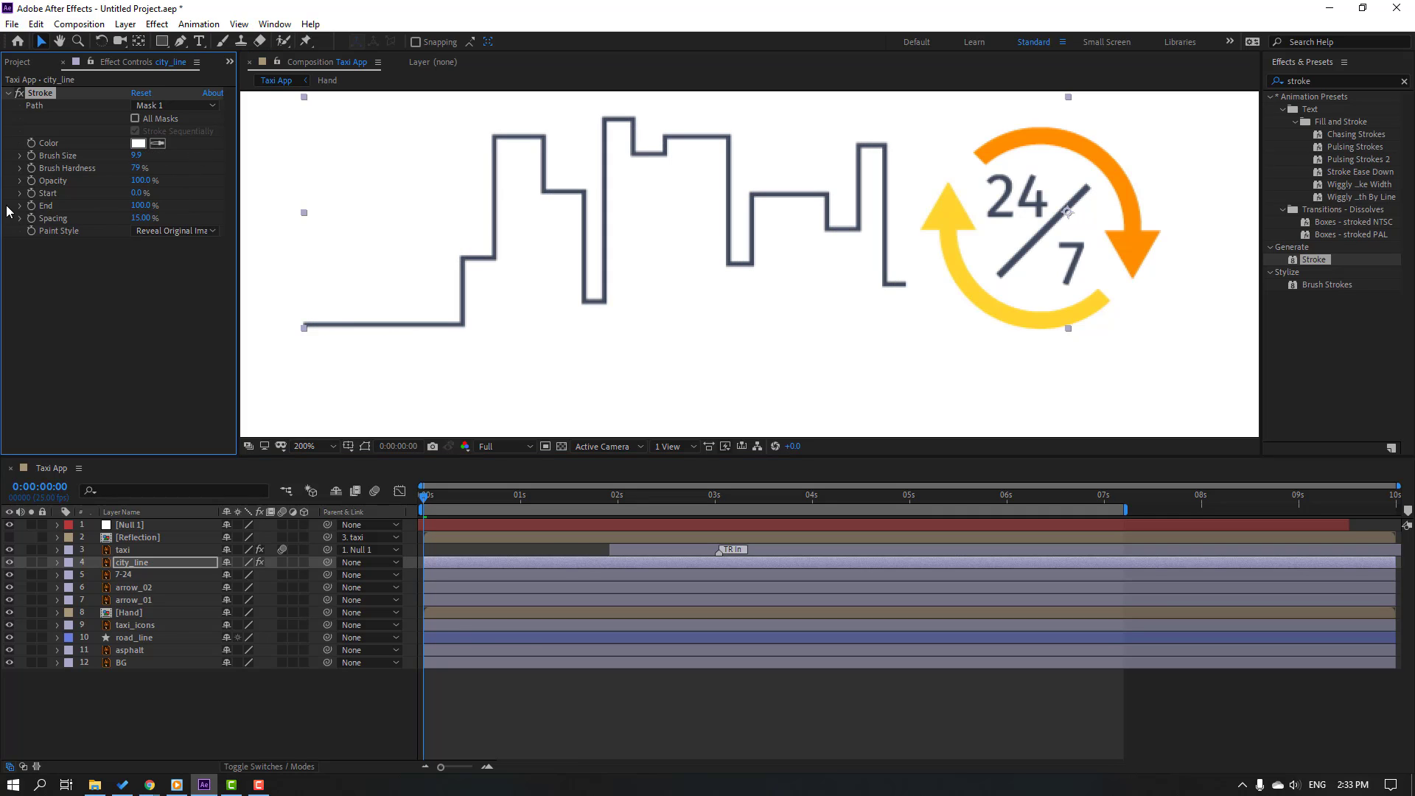
# Step: Keyframe the Stroke End on city_line from 0% at 0:00:00:00 to 100% at 0:00:01:24, and reveal its keyframes
pyautogui.write('0')
pyautogui.press('Return')
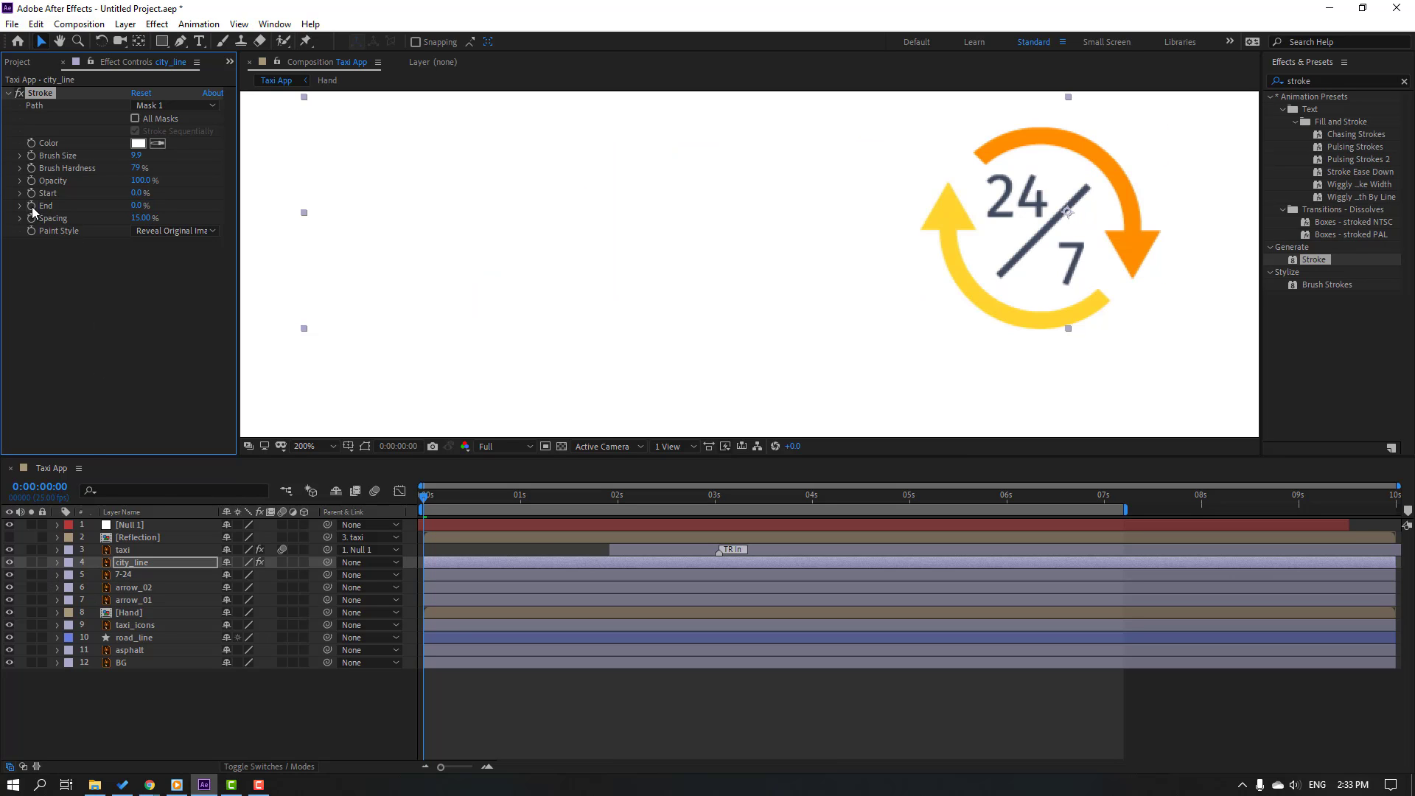
pyautogui.press('space')
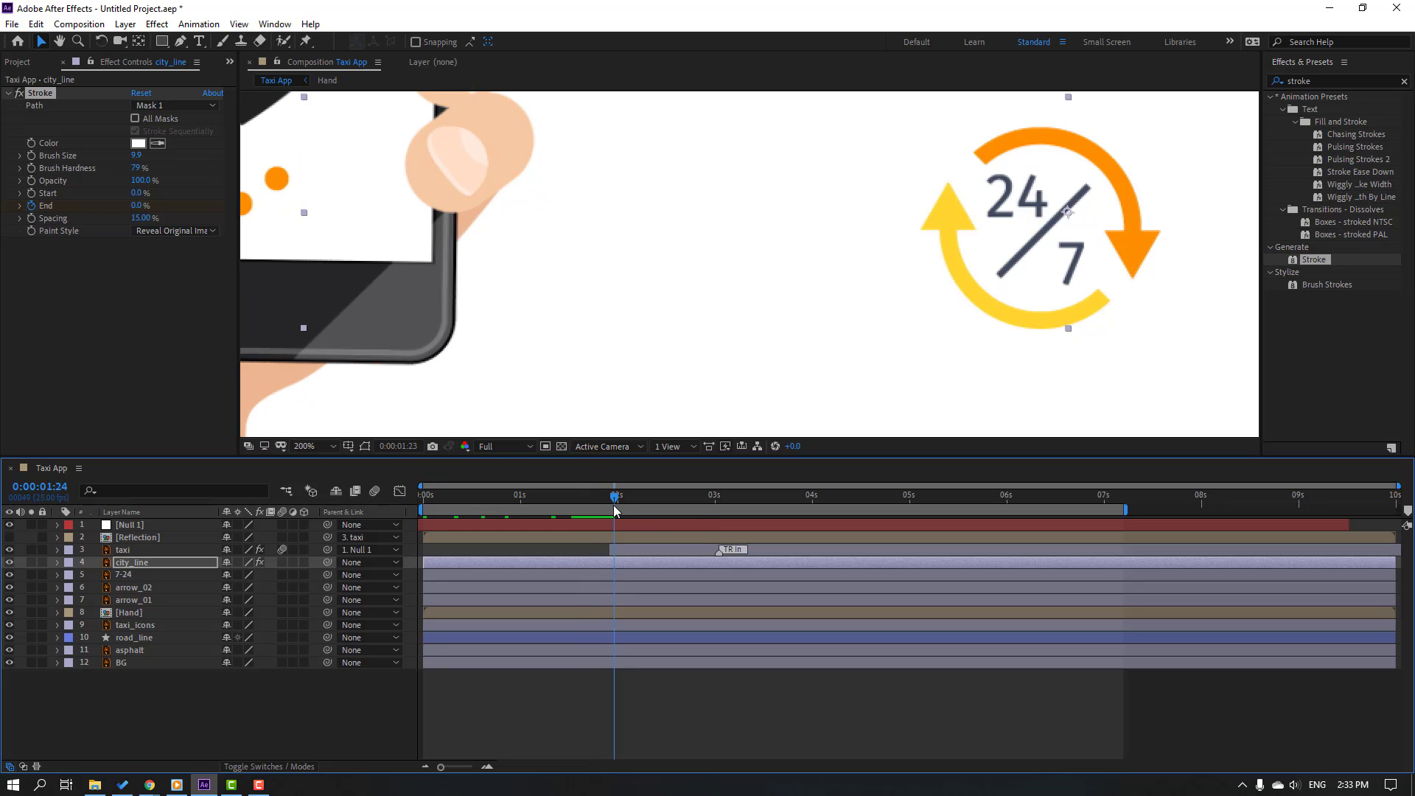
pyautogui.moveTo(140, 211); pyautogui.dragTo(292, 205)
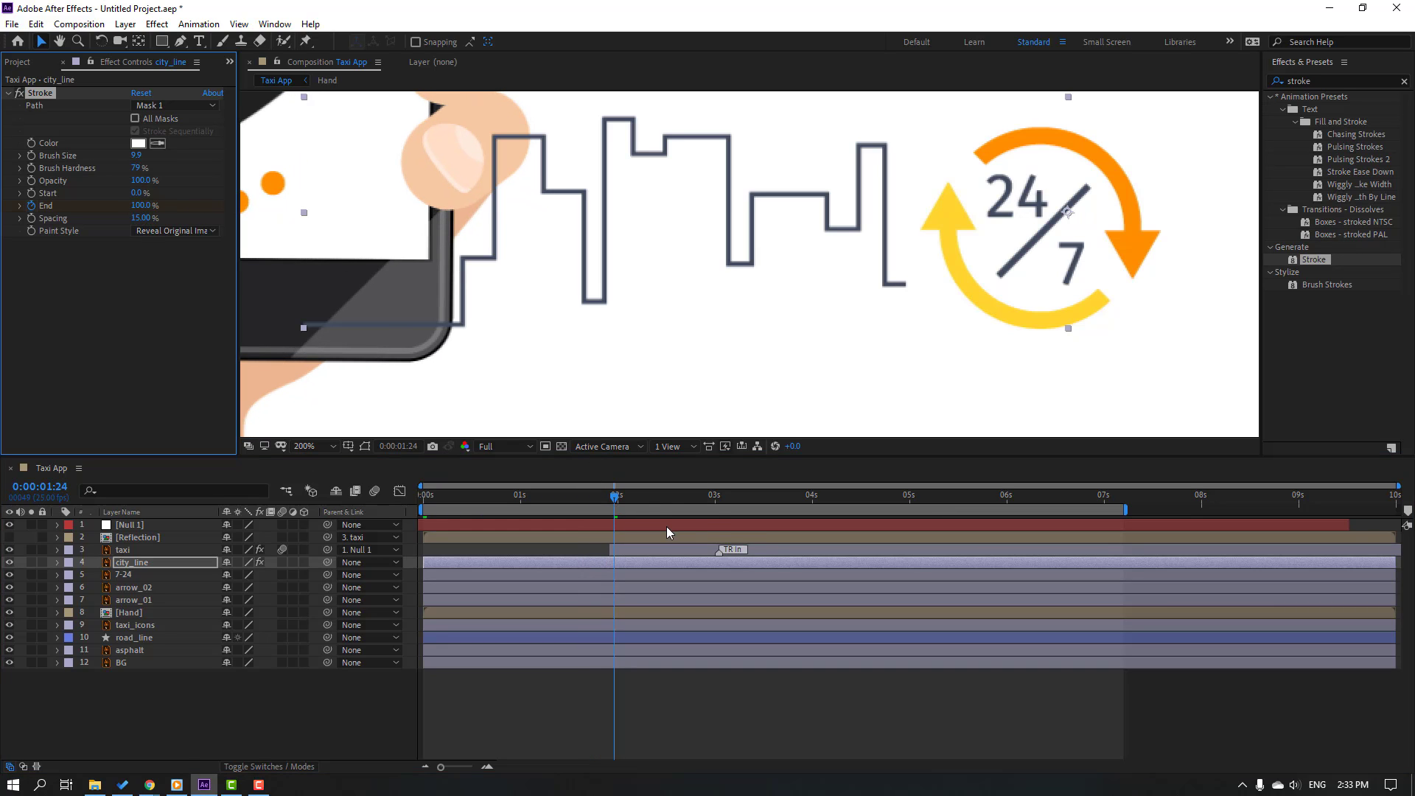
pyautogui.press('u')
# Step: Keyframe the Stroke Start on city_line from 0% at 0:00:01:10 to 100% at 0:00:02:21
pyautogui.moveTo(609, 507)
pyautogui.mouseDown()
pyautogui.moveTo(373, 503)
pyautogui.moveTo(641, 510)
pyautogui.moveTo(559, 509)
pyautogui.mouseUp()
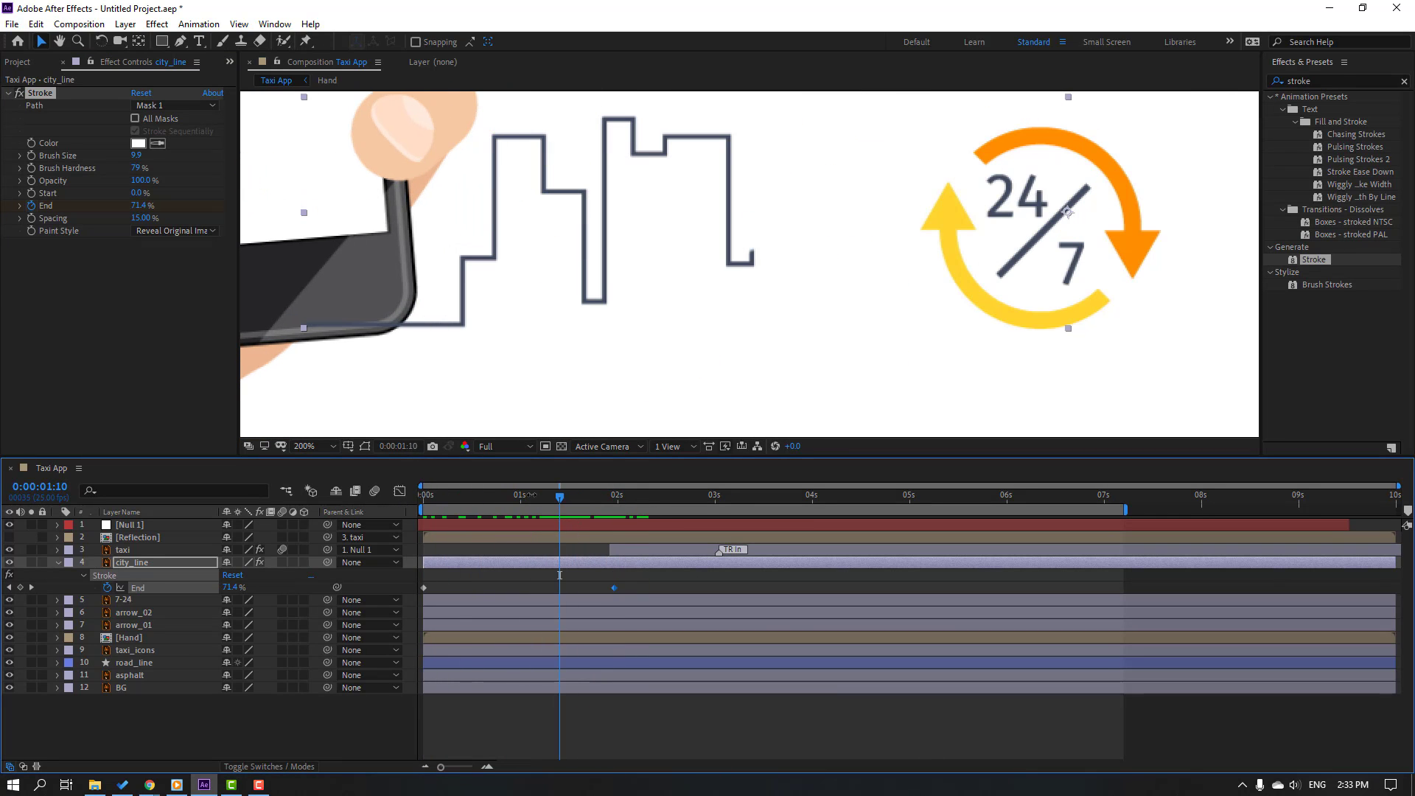
pyautogui.press('space')
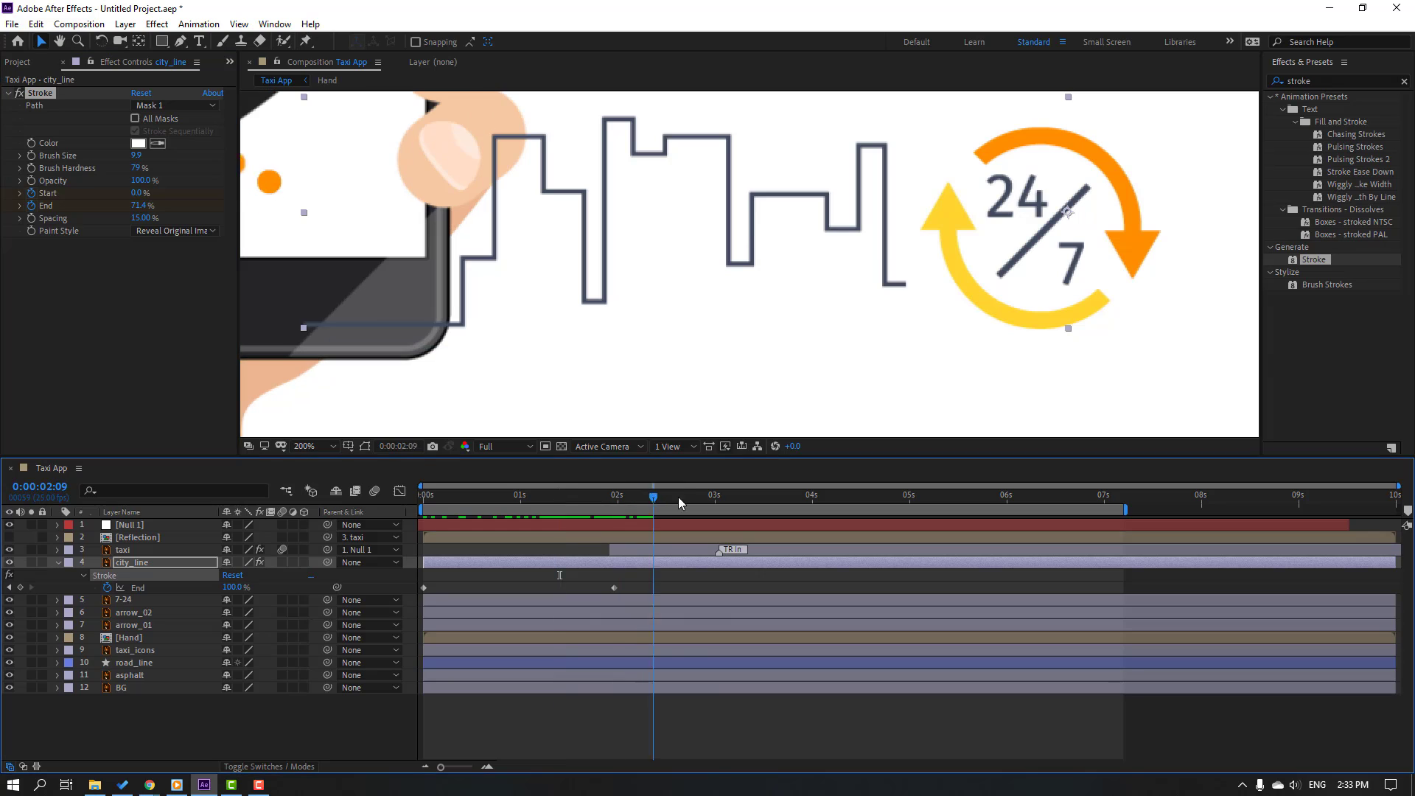
pyautogui.press('space')
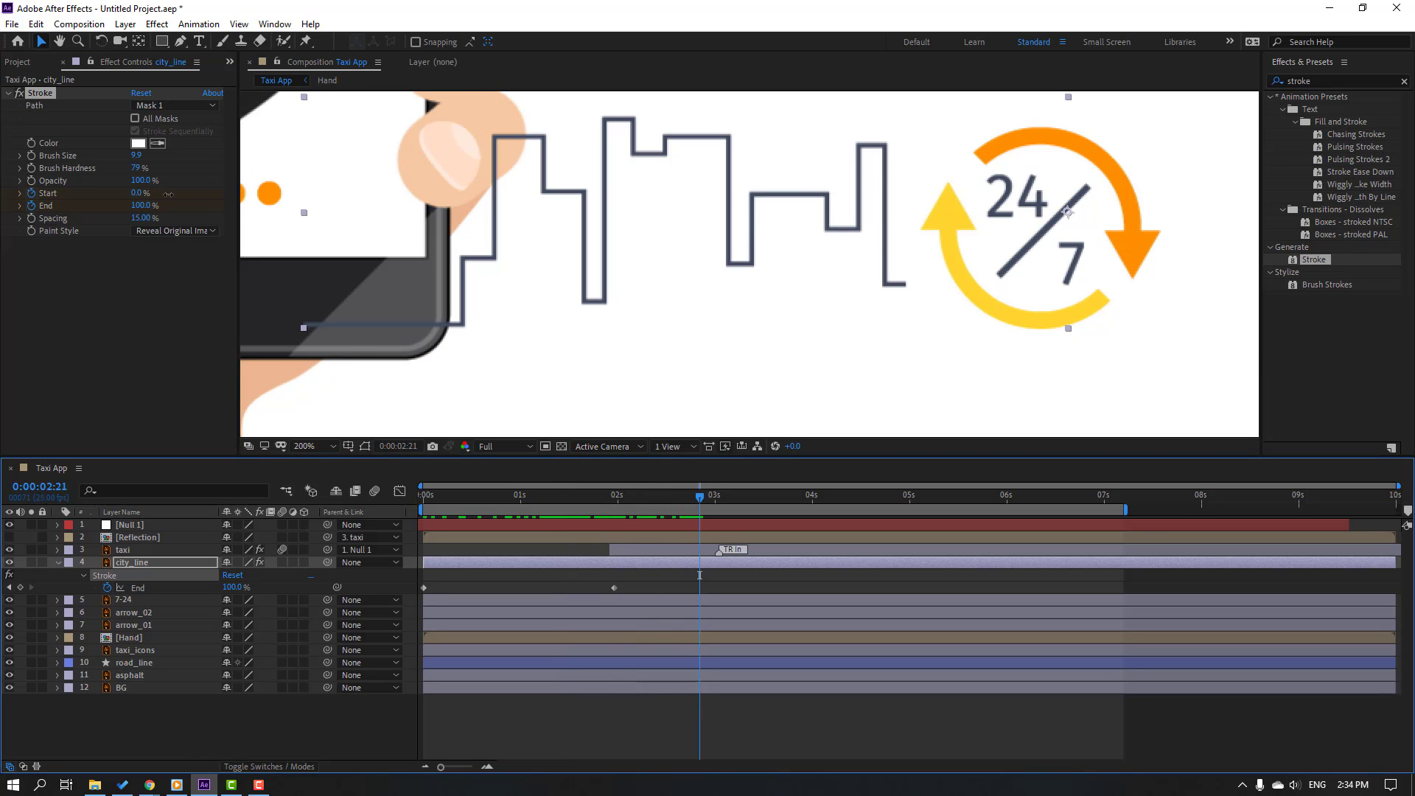
pyautogui.moveTo(169, 194); pyautogui.dragTo(495, 204)
pyautogui.press('u')
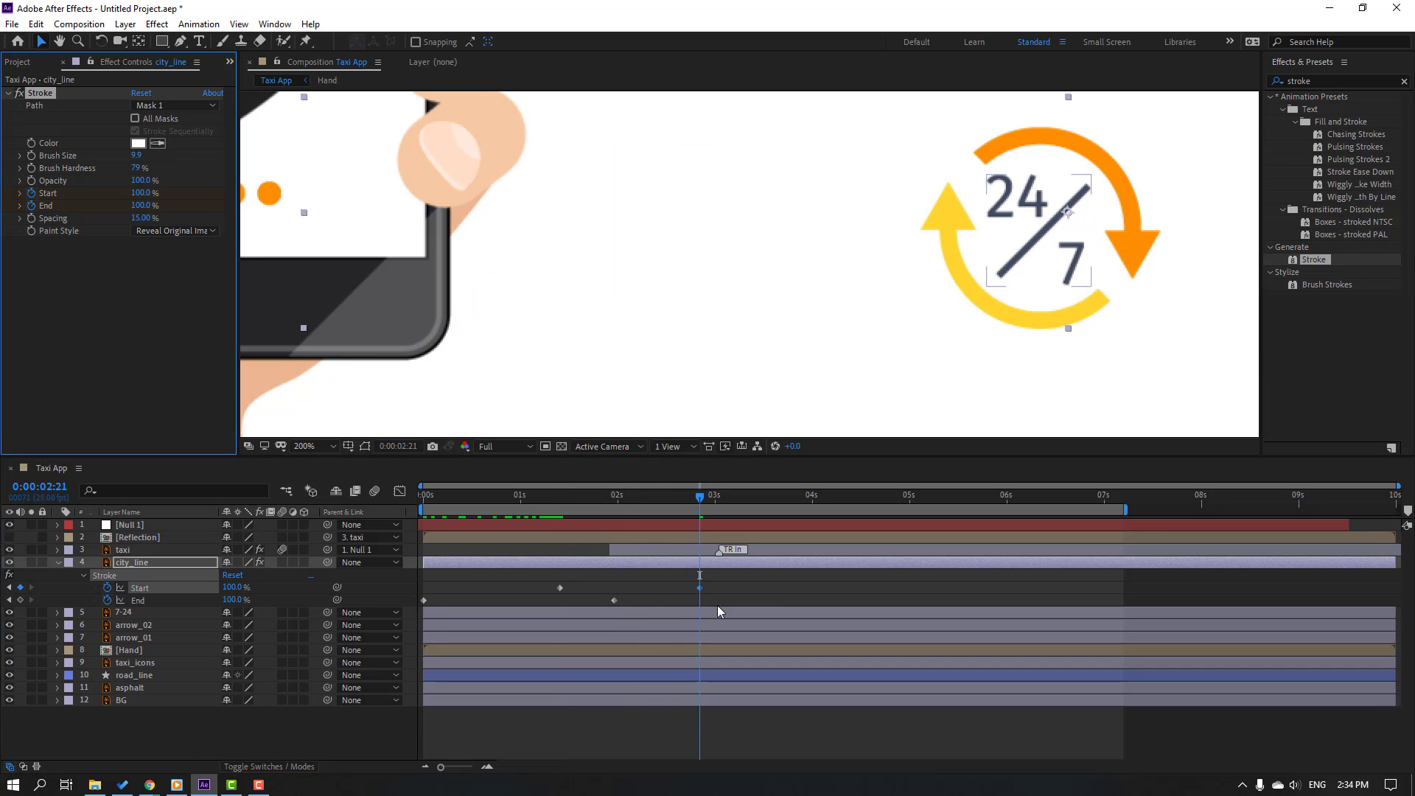
# Step: Move the first Start keyframe to about 0:00:01:03, apply Easy Ease to all Start and End keyframes, and preview the line
pyautogui.moveTo(561, 589); pyautogui.dragTo(534, 589)
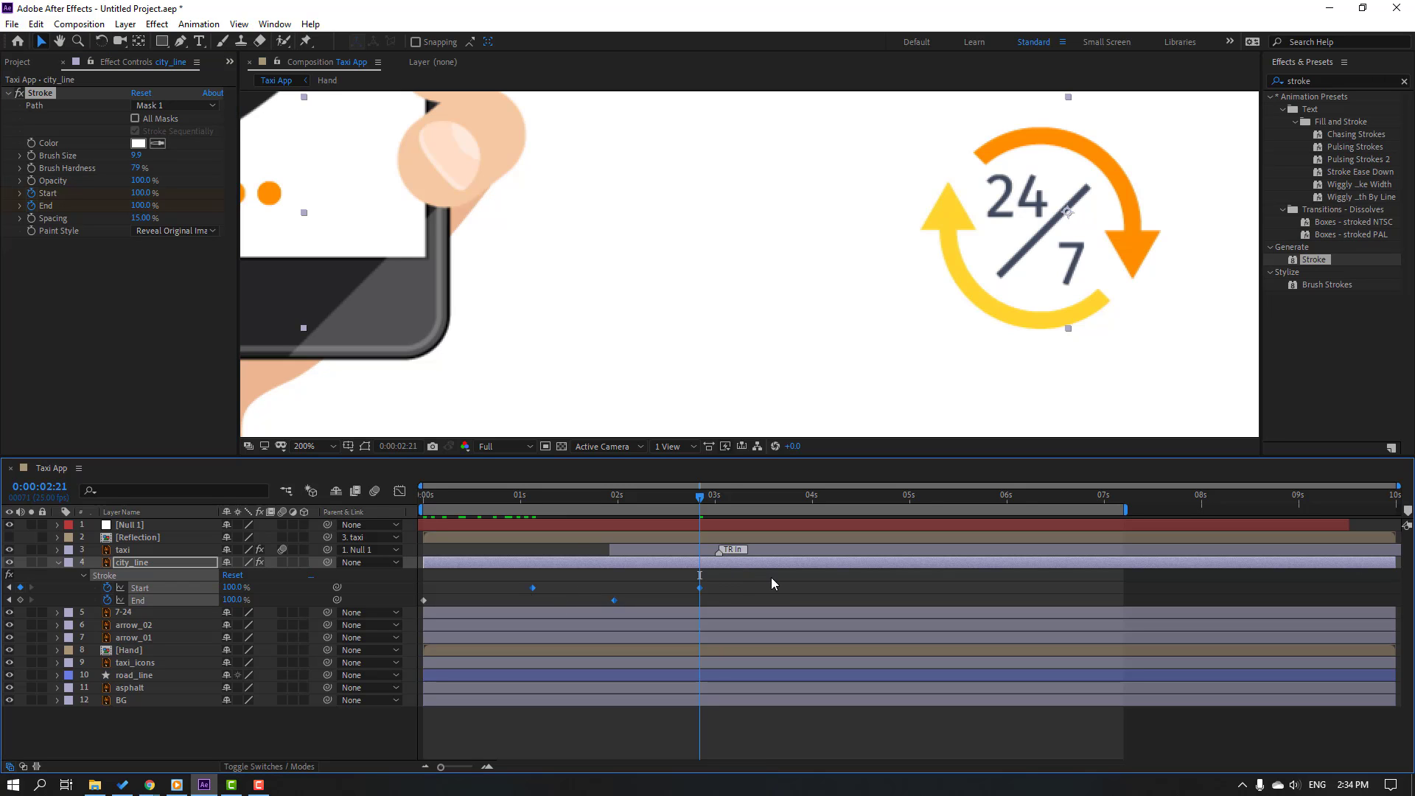
pyautogui.moveTo(771, 577); pyautogui.dragTo(424, 607)
pyautogui.rightClick(425, 607)
pyautogui.moveTo(505, 587)
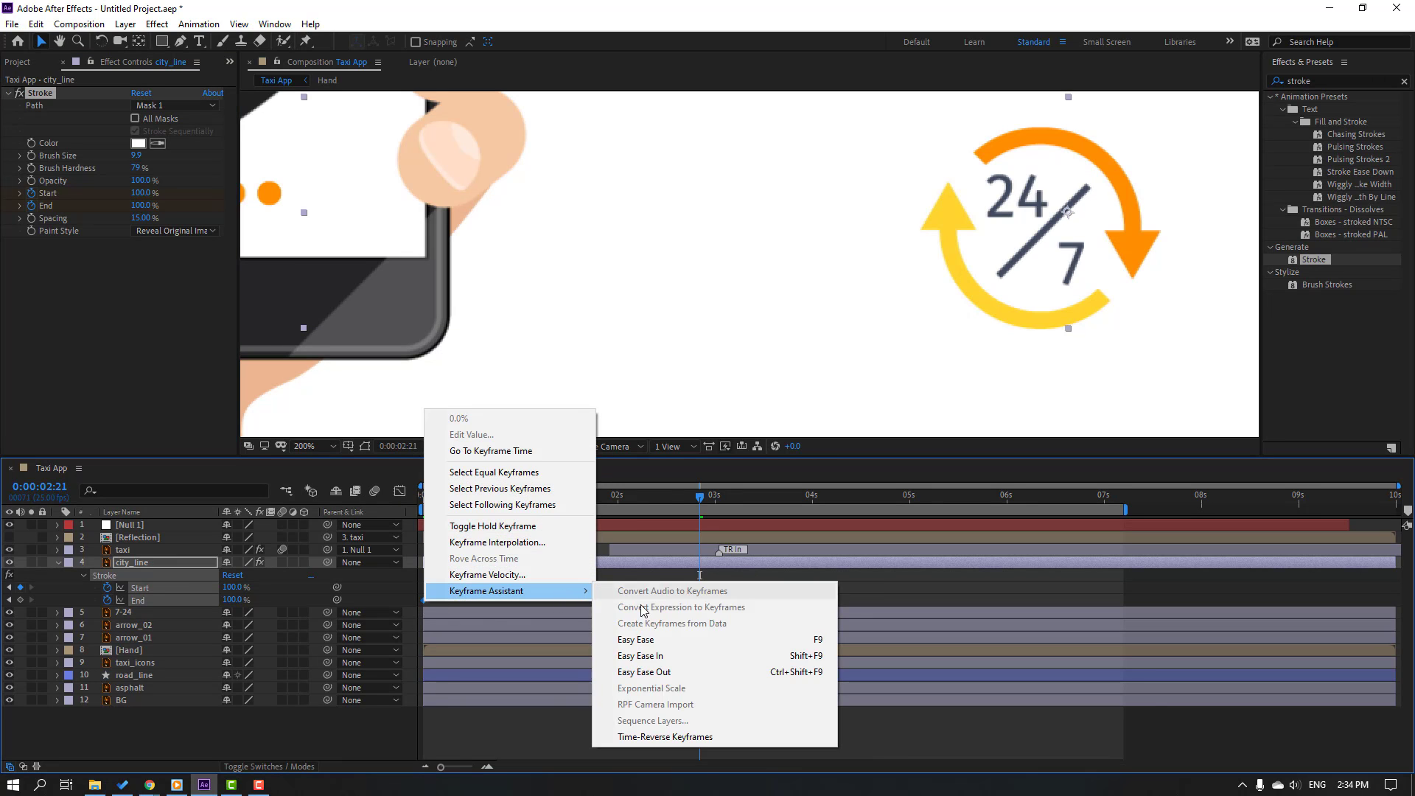
pyautogui.click(632, 639)
pyautogui.scroll(-2, 499, 394)
pyautogui.press('space')
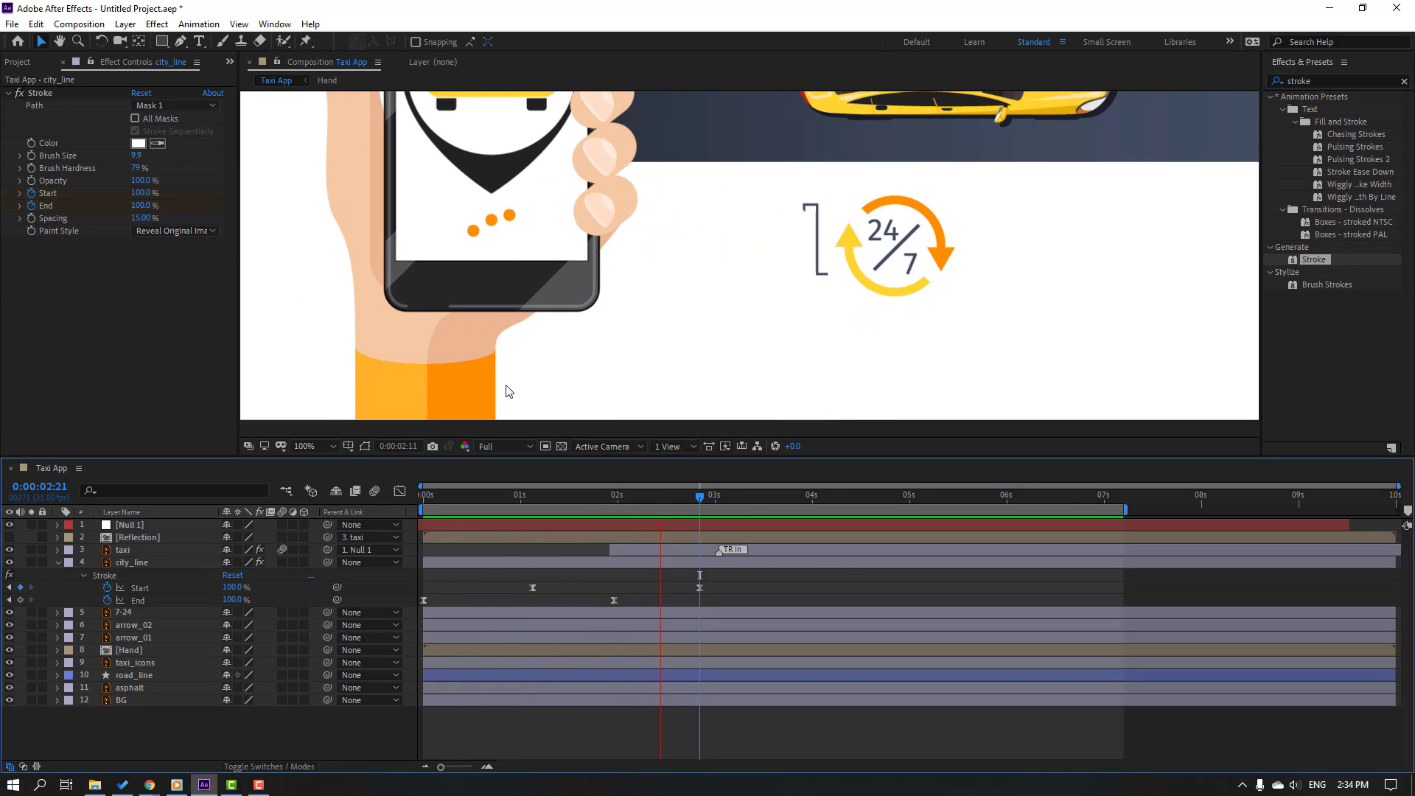
# Step: Move the last Start keyframe to 0:00:02:10 and cut off the city_line layer at that time
pyautogui.click(609, 499)
pyautogui.moveTo(611, 503); pyautogui.dragTo(656, 499)
pyautogui.click(36, 24)
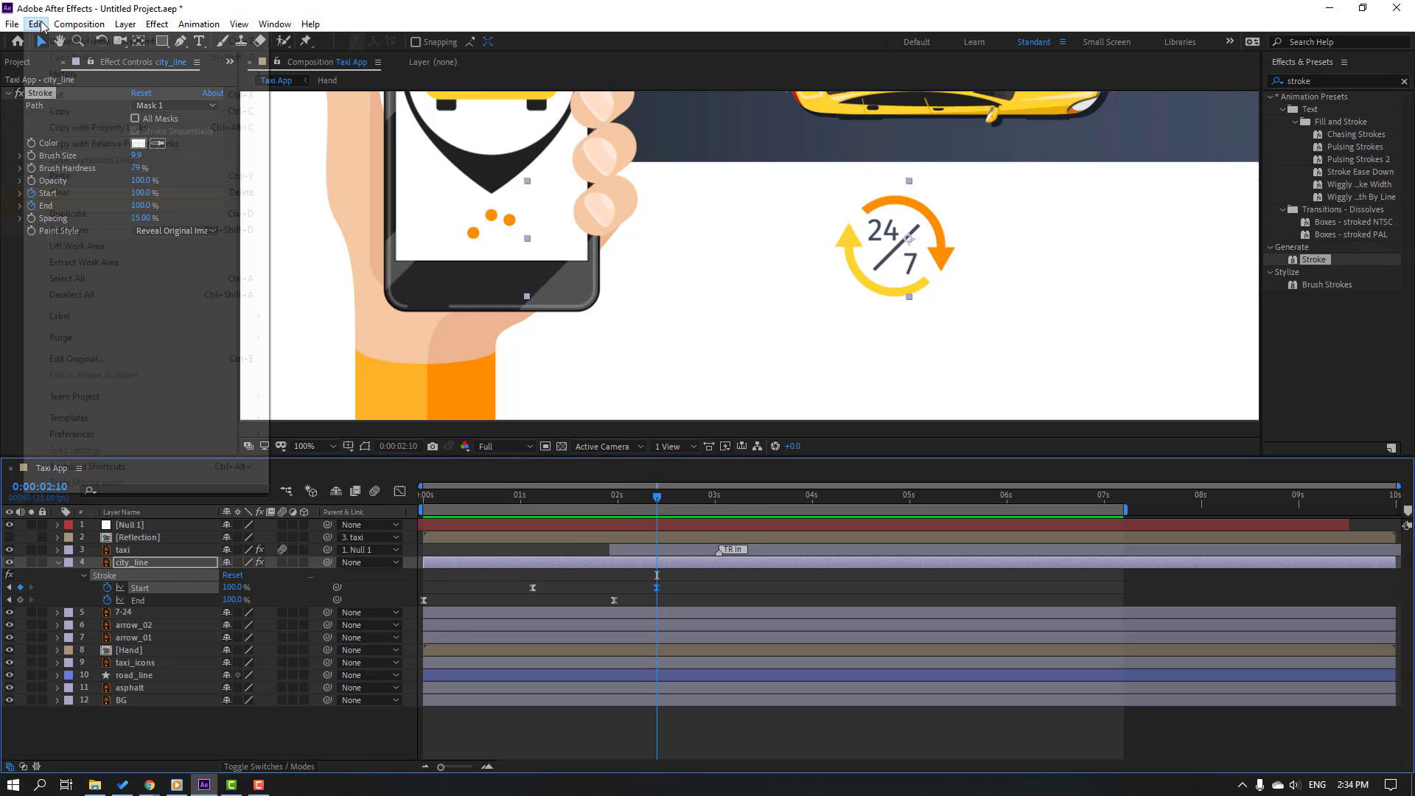
pyautogui.click(67, 246)
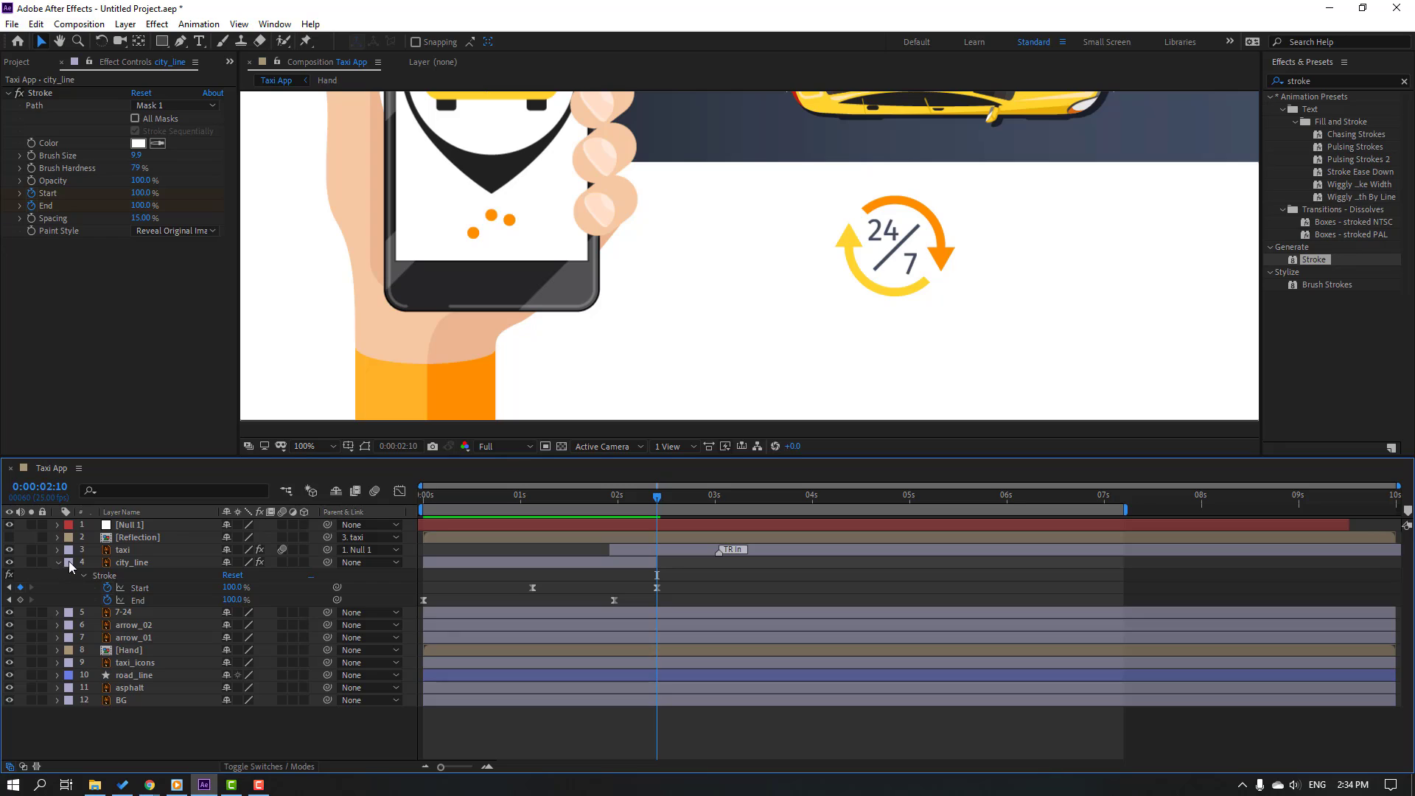
# Step: Collapse the city_line properties and fit the whole composition in the viewer
pyautogui.click(69, 563)
pyautogui.press(',')
pyautogui.press(',')
pyautogui.press(',')
pyautogui.press('.')
pyautogui.press('.')
pyautogui.click(313, 446)
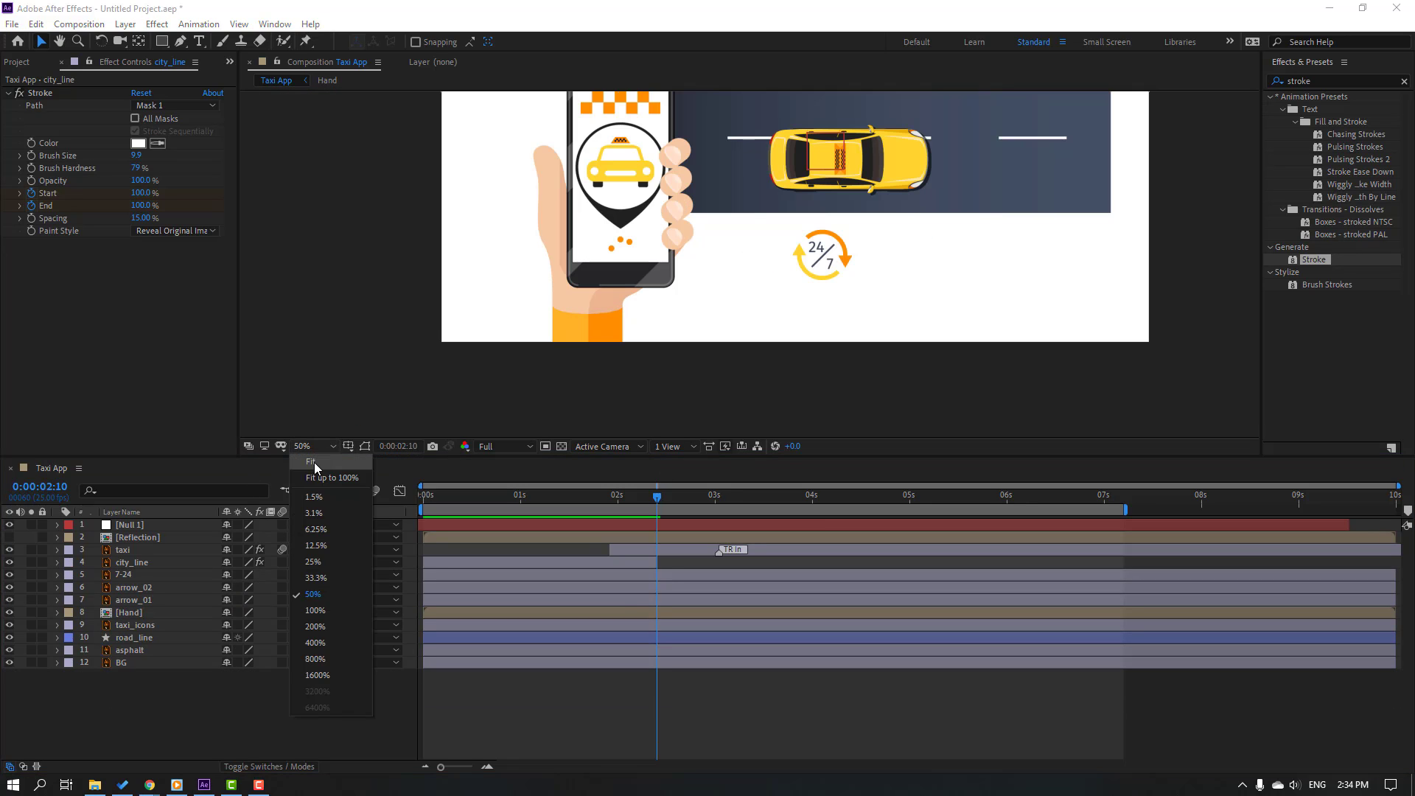
pyautogui.click(314, 462)
# Step: Shift the city_line layer to start at about 0:00:01:19 and place it directly below the Hand layer
pyautogui.click(645, 564)
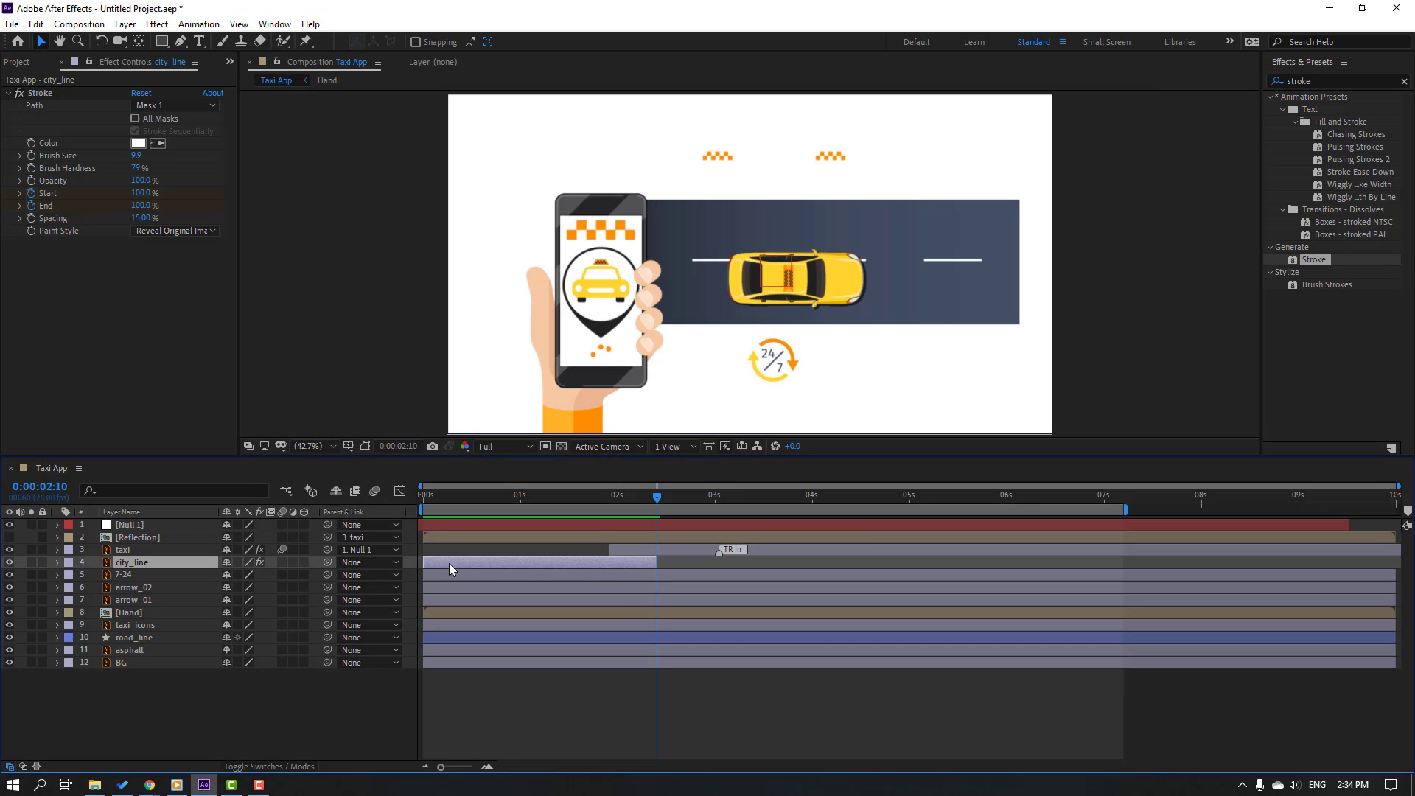
pyautogui.moveTo(449, 563); pyautogui.dragTo(701, 559)
pyautogui.moveTo(450, 494); pyautogui.dragTo(603, 499)
pyautogui.moveTo(700, 562); pyautogui.dragTo(618, 563)
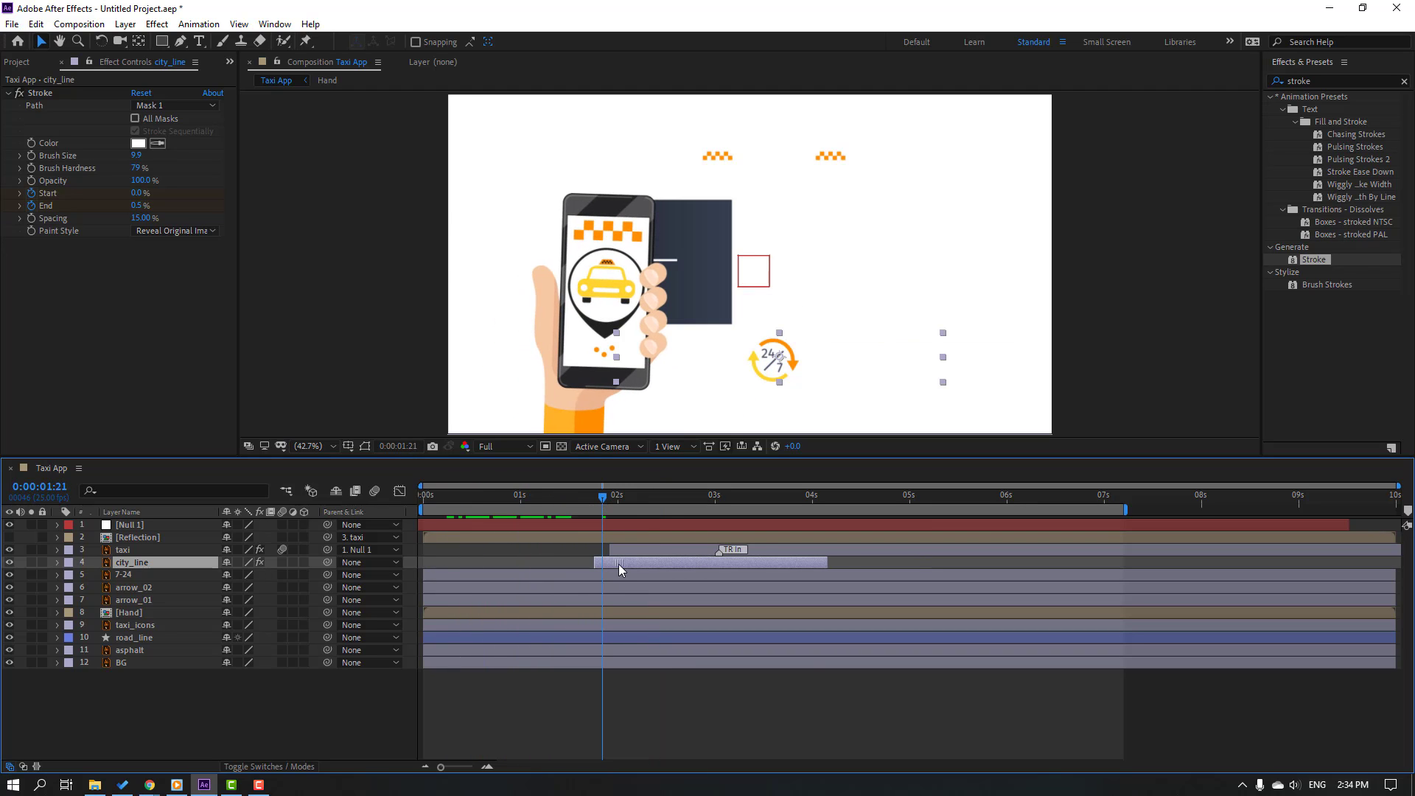
pyautogui.moveTo(604, 500); pyautogui.dragTo(723, 509)
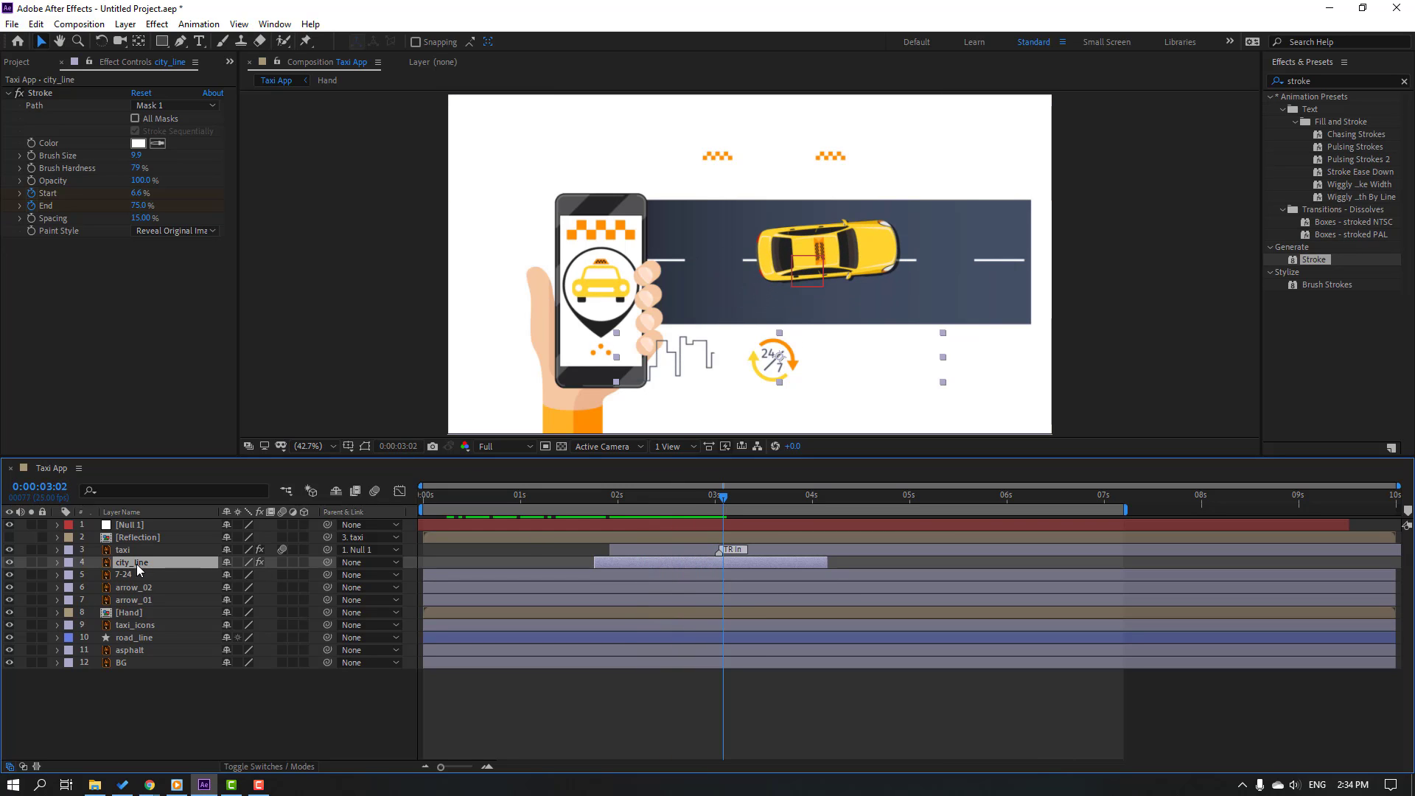
pyautogui.moveTo(138, 566); pyautogui.dragTo(184, 623)
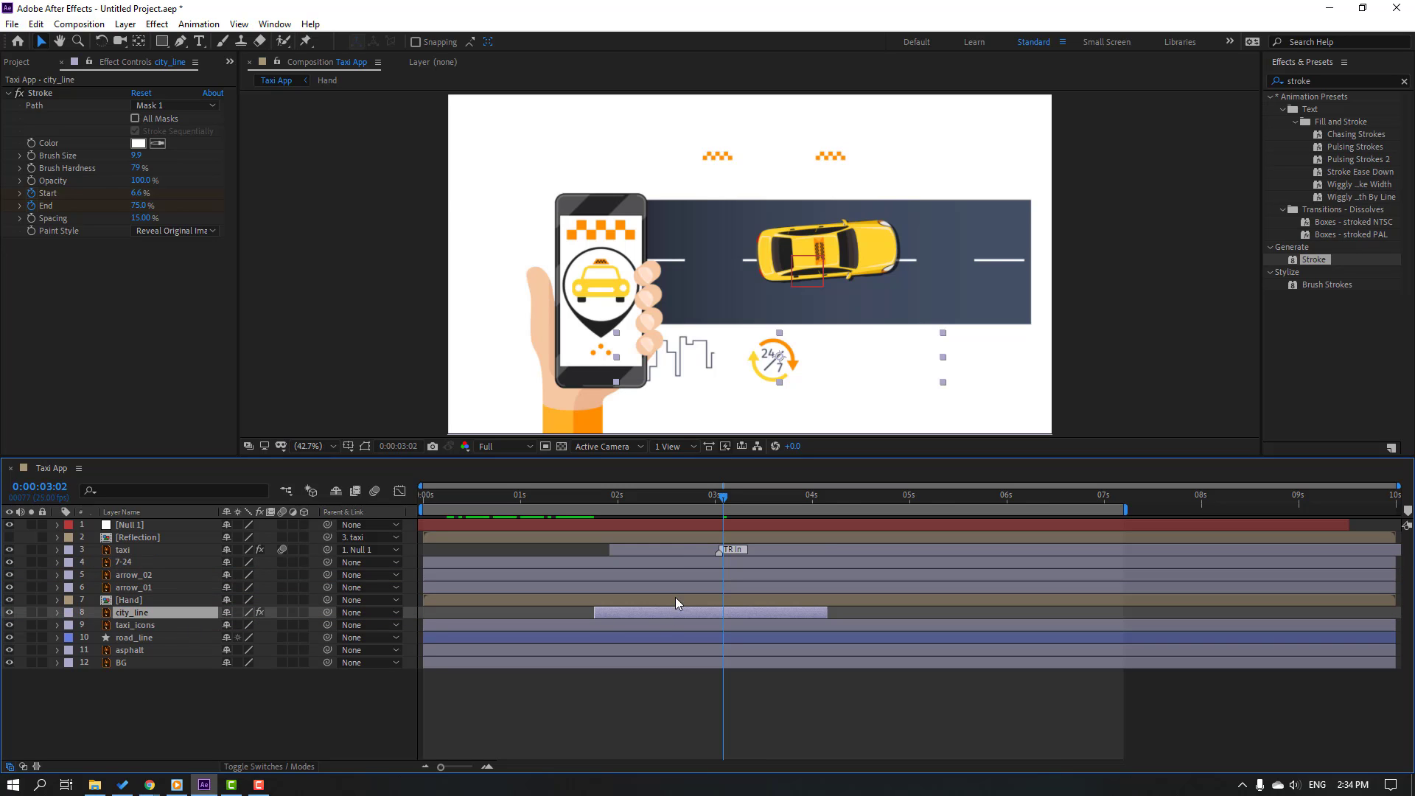
pyautogui.moveTo(587, 503); pyautogui.dragTo(797, 516)
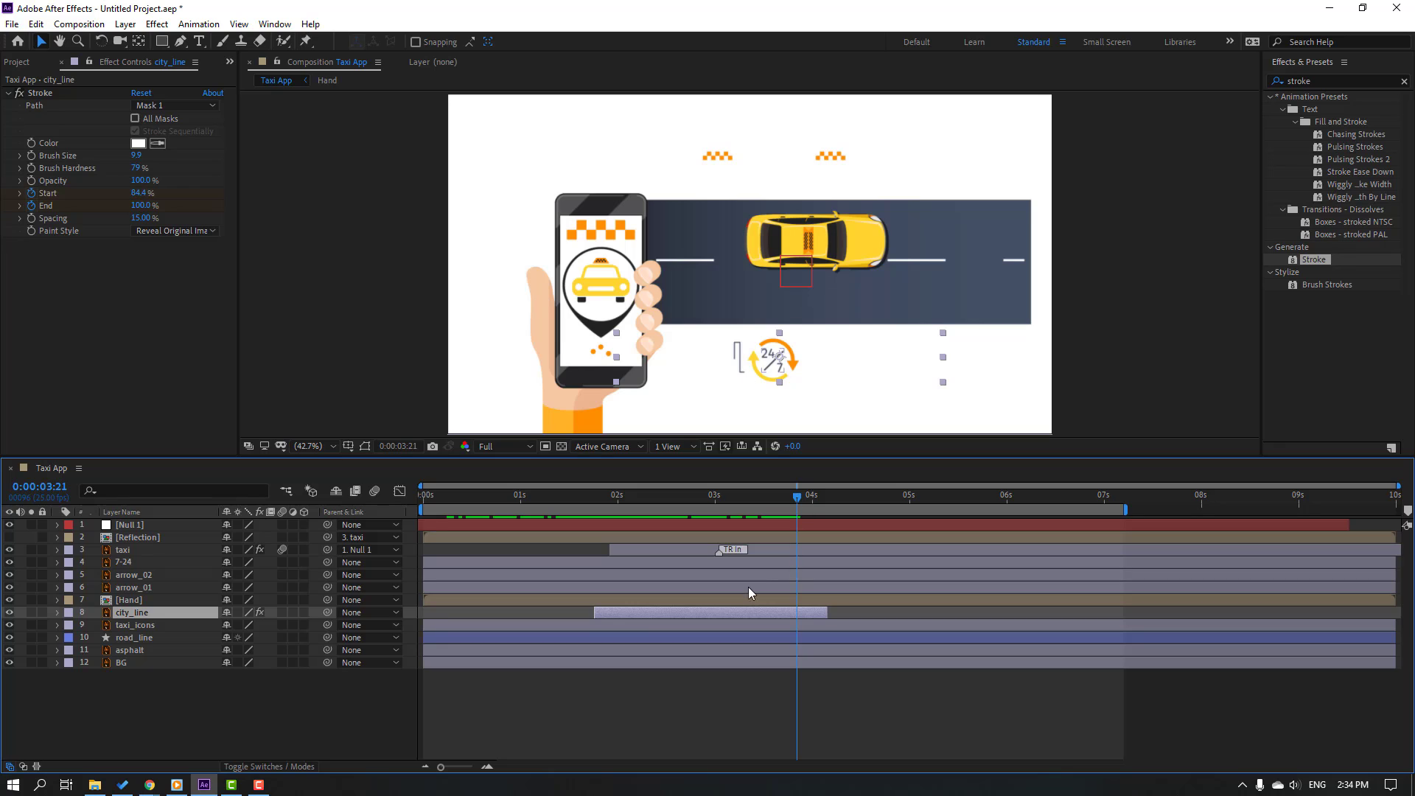
# Step: Duplicate city_line and shift the copy to start at about 0:00:02:24, overlapping the end of the original
pyautogui.hotkey('ctrl', 'd')
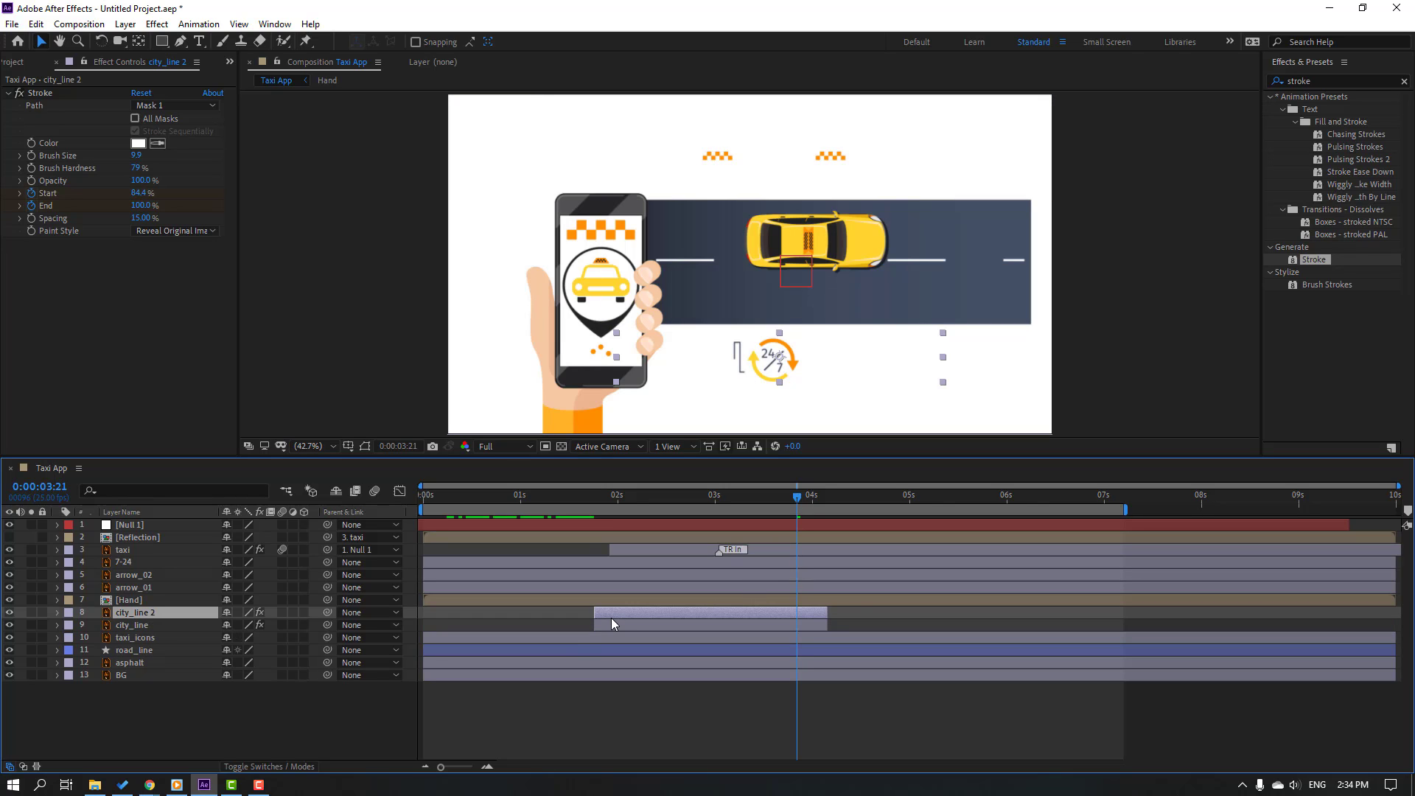
pyautogui.moveTo(612, 617); pyautogui.dragTo(790, 612)
pyautogui.moveTo(718, 498); pyautogui.dragTo(766, 498)
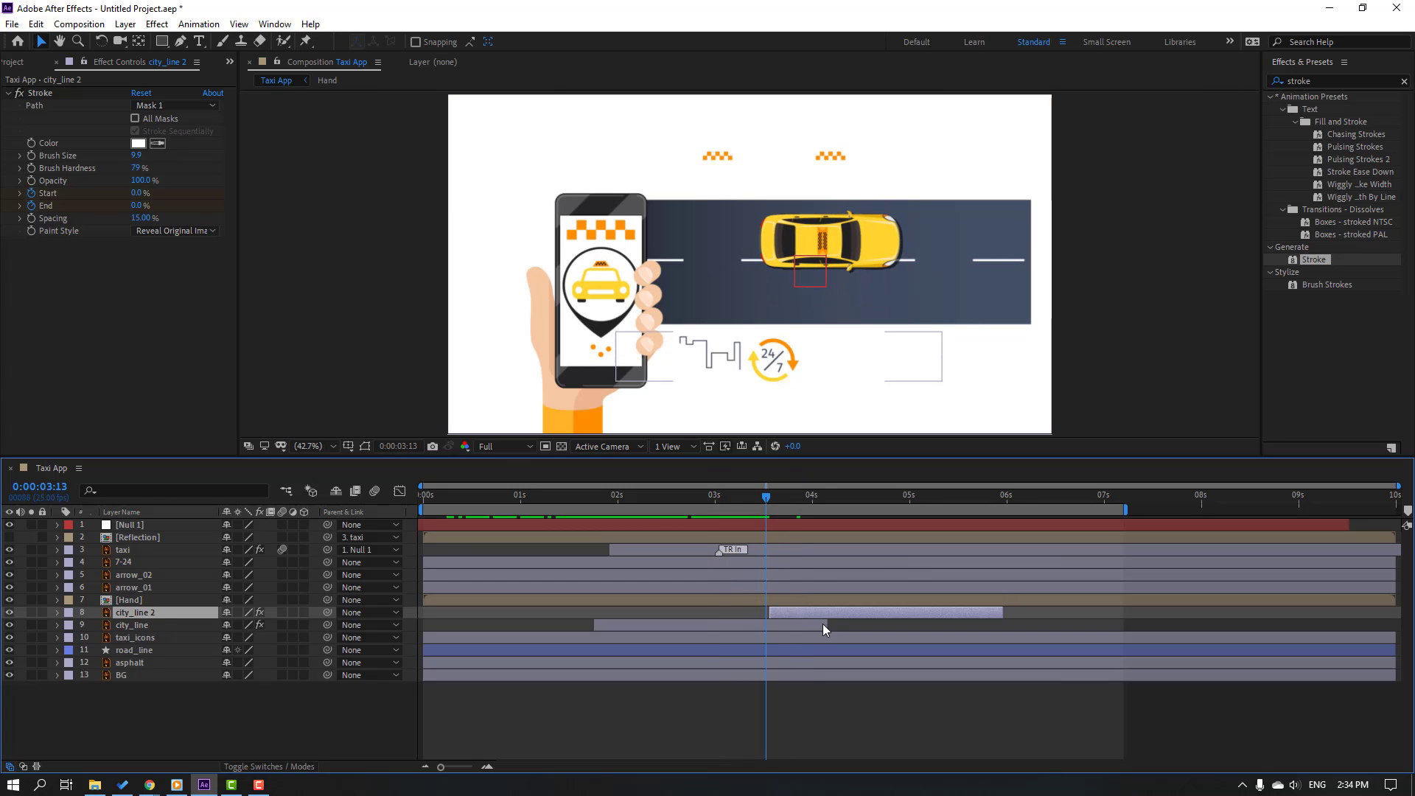
pyautogui.moveTo(822, 623); pyautogui.dragTo(759, 612)
pyautogui.moveTo(694, 504); pyautogui.dragTo(864, 515)
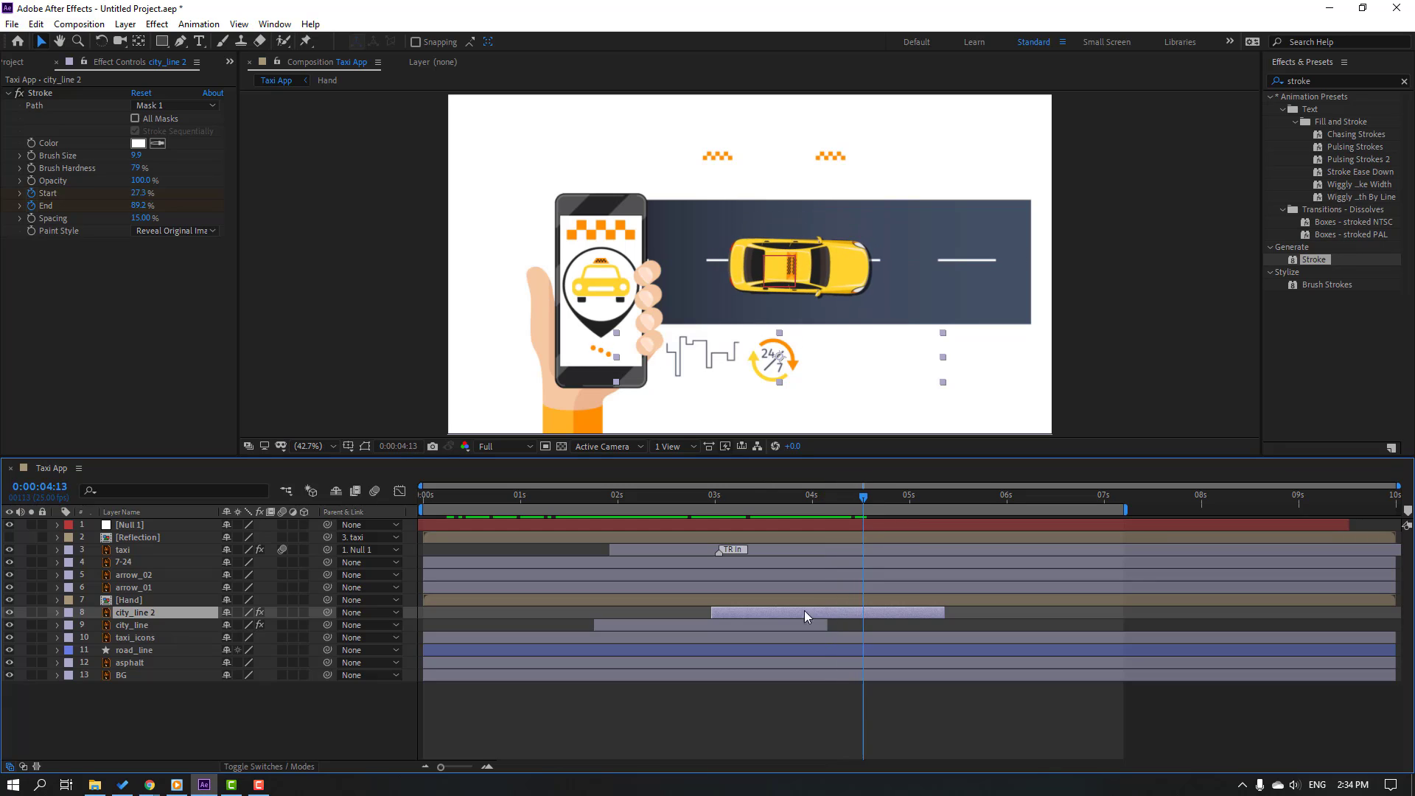
# Step: Add two more staggered copies of the skyline line, starting at about 0:00:04:01 and 0:00:05:02
pyautogui.hotkey('ctrl', 'd')
pyautogui.moveTo(762, 616); pyautogui.dragTo(950, 613)
pyautogui.hotkey('ctrl', 'd')
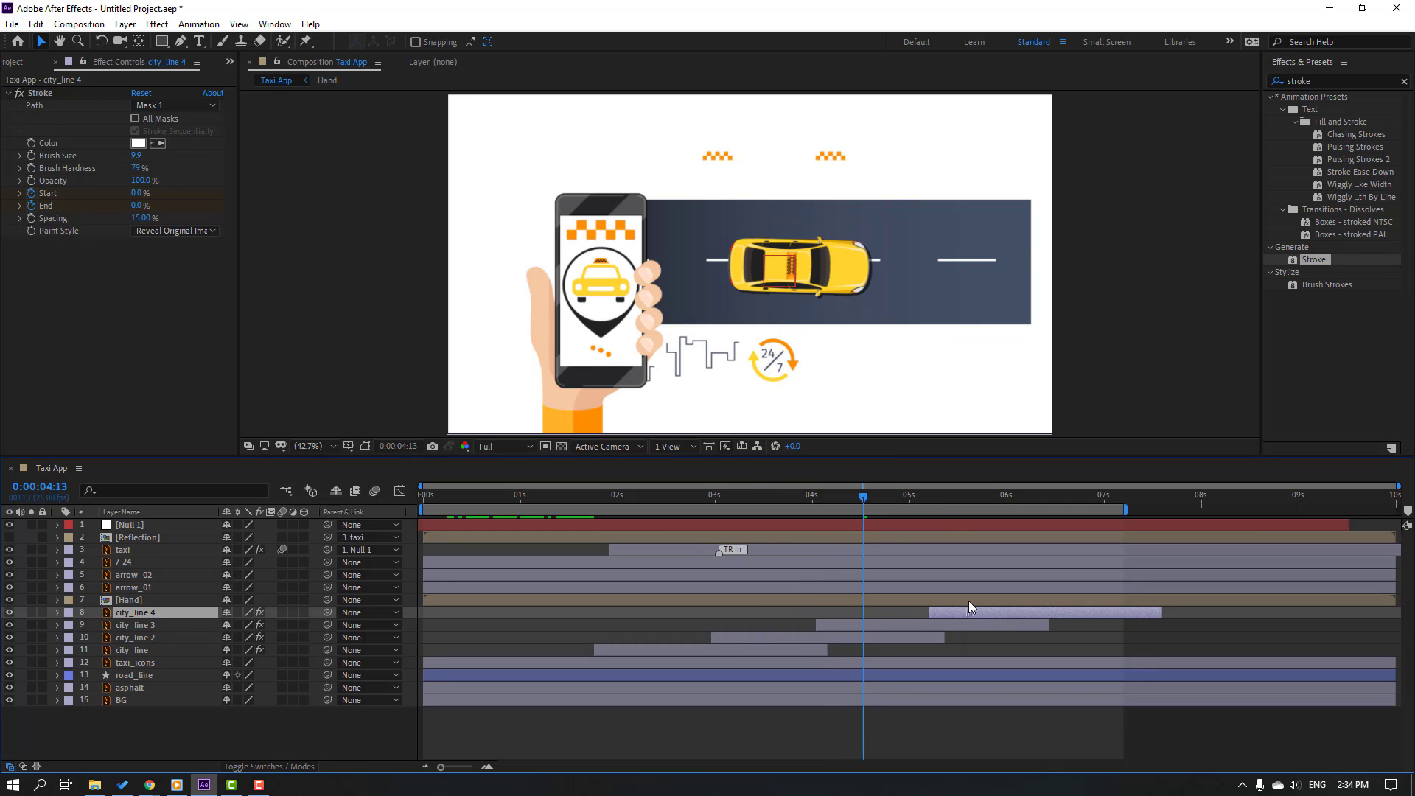
pyautogui.click(837, 502)
pyautogui.moveTo(849, 508); pyautogui.dragTo(1081, 512)
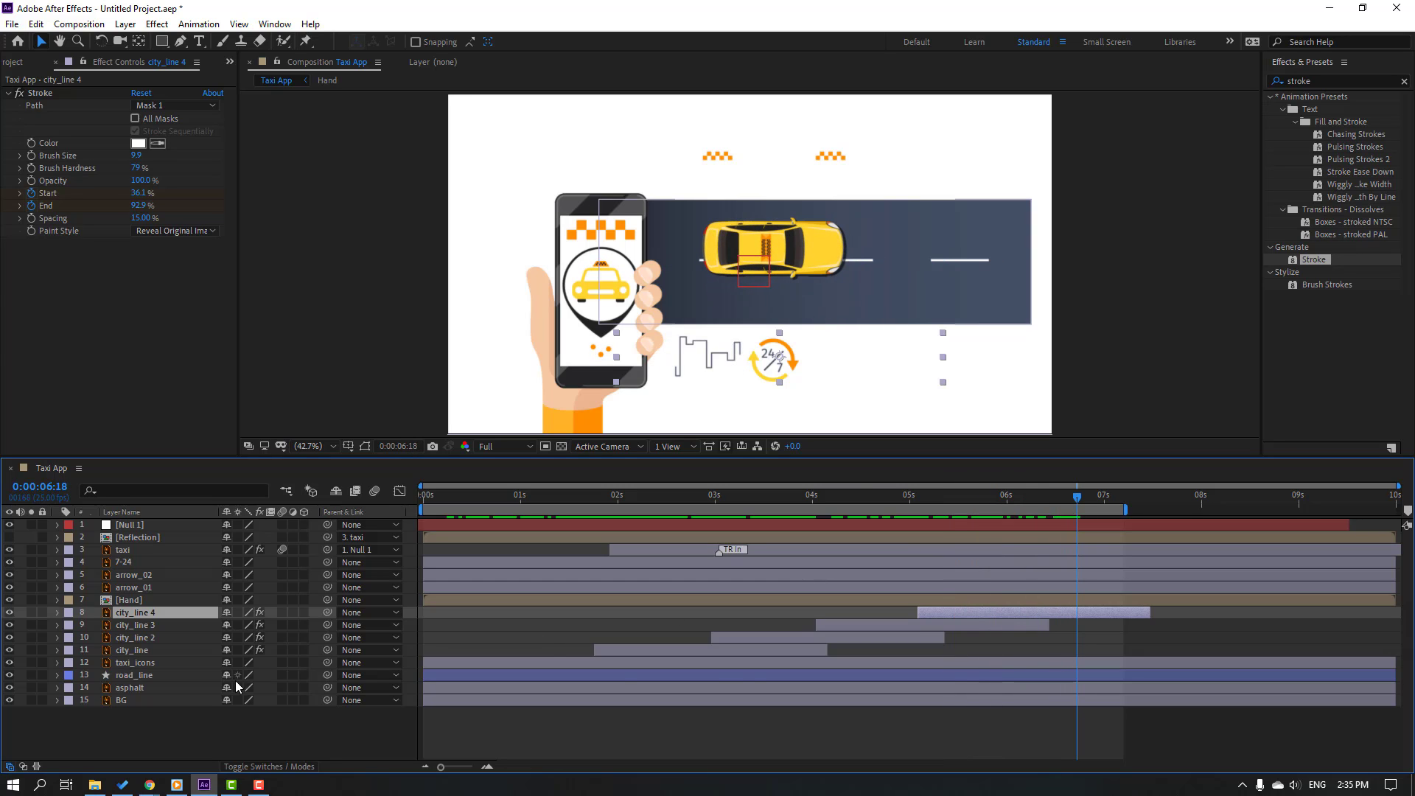
# Step: Pre-compose the four city_line layers into a new composition named "city lines"
pyautogui.click(722, 652)
pyautogui.keyDown('shift'); pyautogui.click(139, 614); pyautogui.keyUp('shift')
pyautogui.rightClick(144, 621)
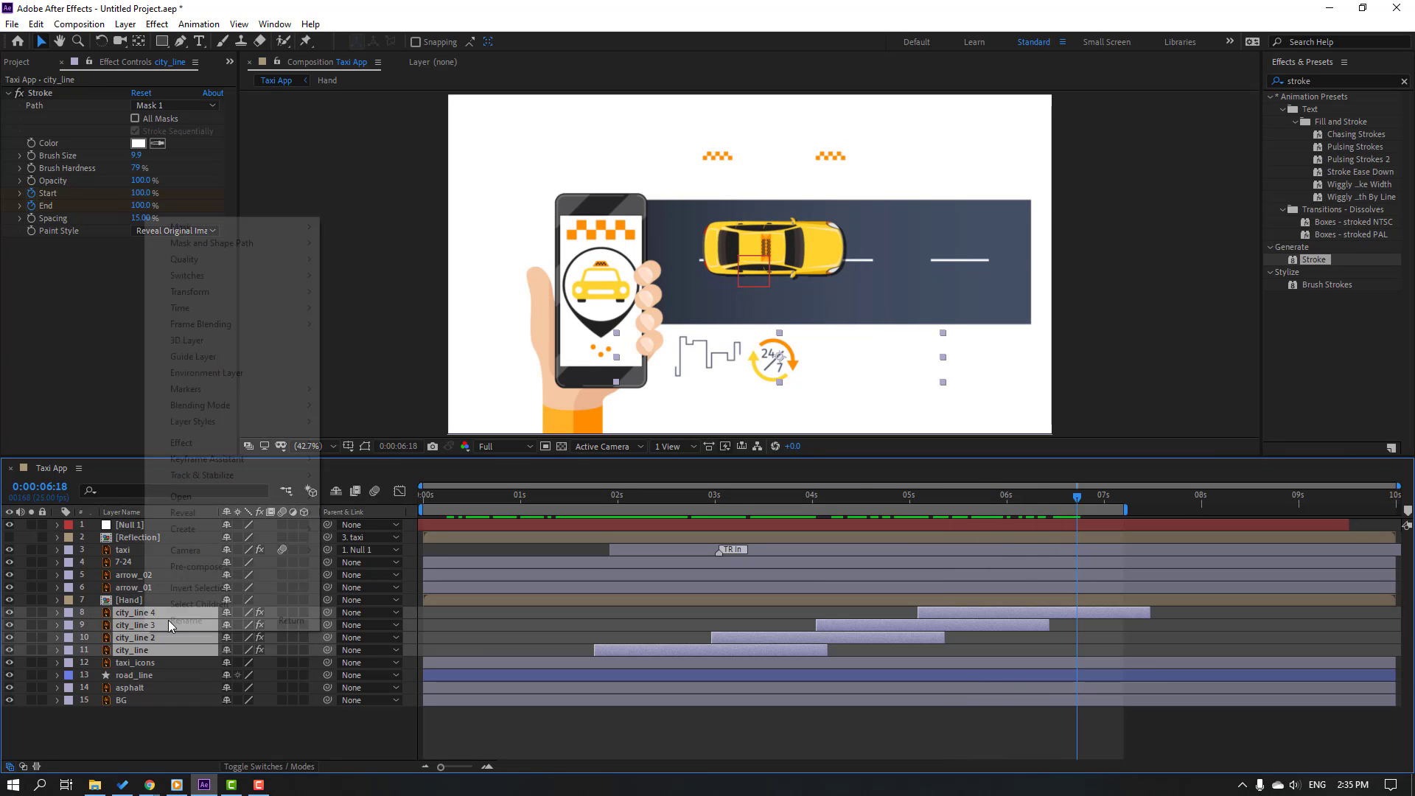
pyautogui.click(197, 563)
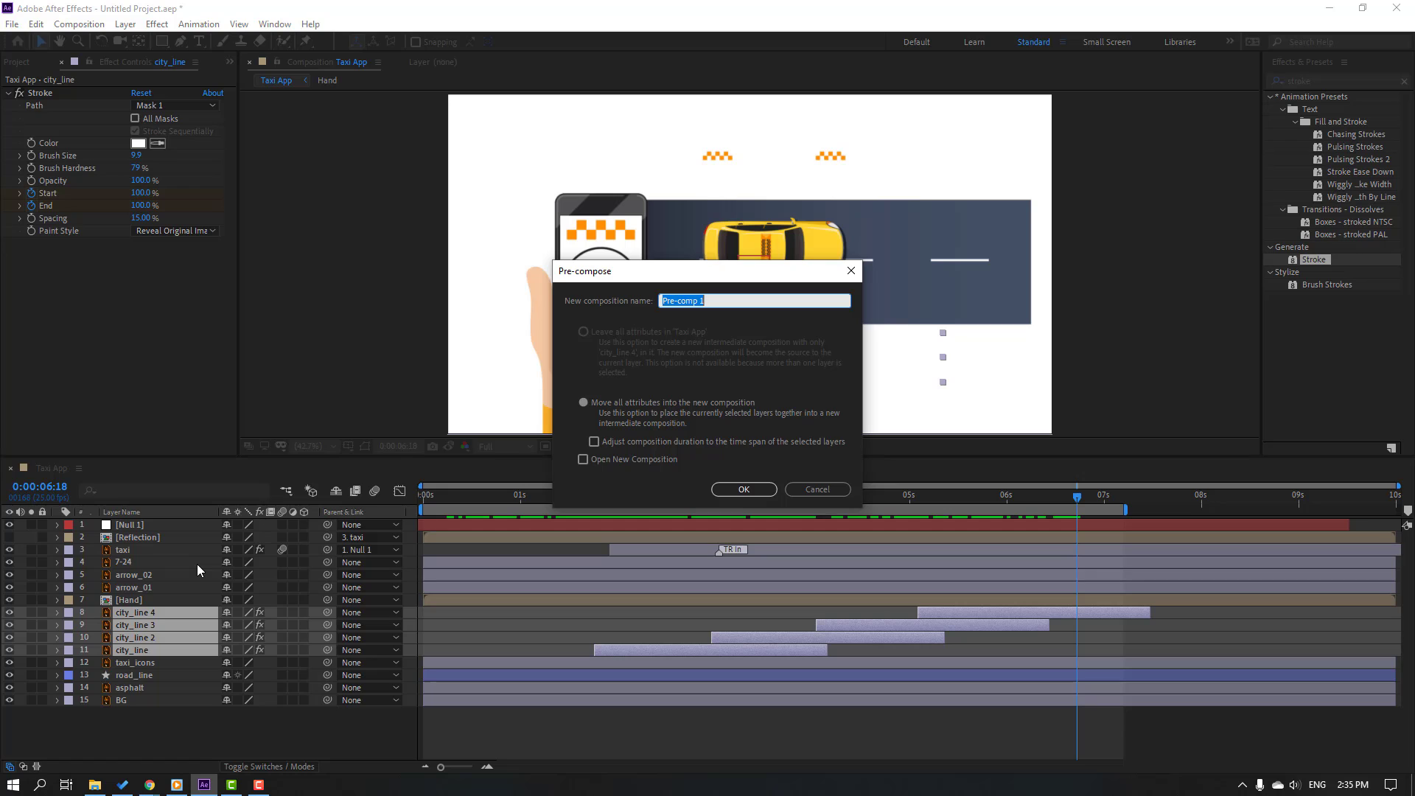
pyautogui.write('city lines')
pyautogui.press('Return')
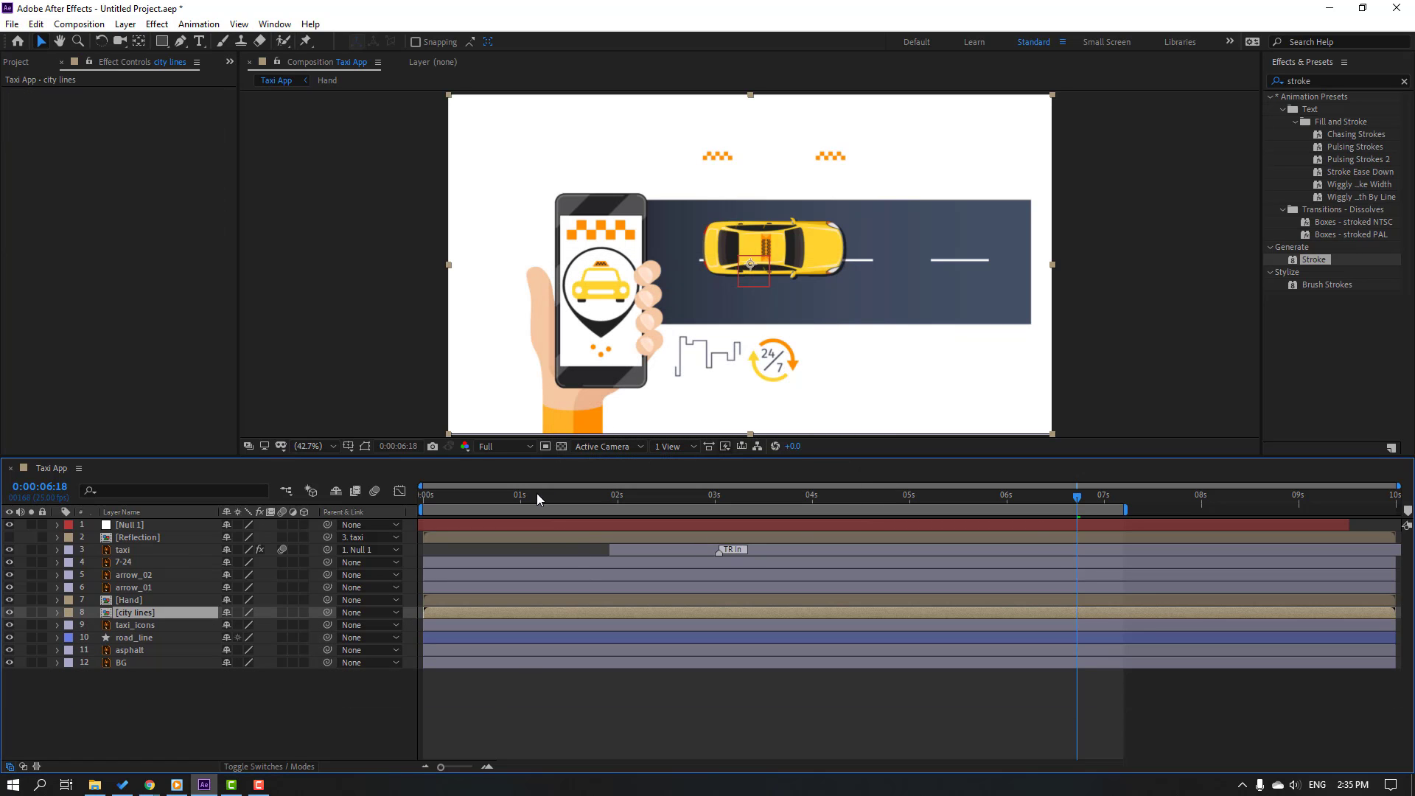
# Step: Go to 0:00:02:22 and open the city lines composition
pyautogui.moveTo(537, 493); pyautogui.dragTo(703, 497)
pyautogui.doubleClick(131, 612)
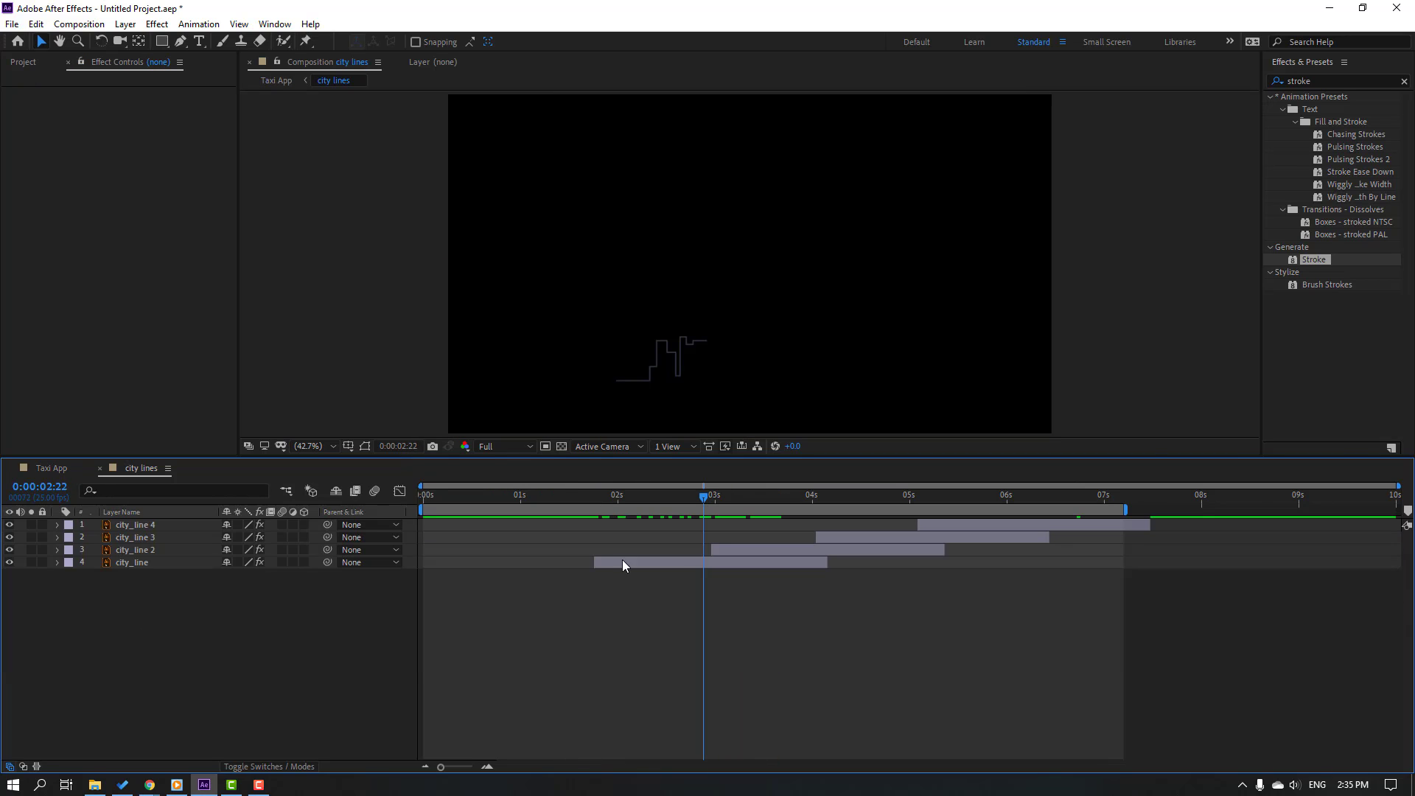
# Step: Extend the city lines work area to the end of city_line 4, trim the composition to it, and return to Taxi App
pyautogui.moveTo(1120, 510); pyautogui.dragTo(1155, 508)
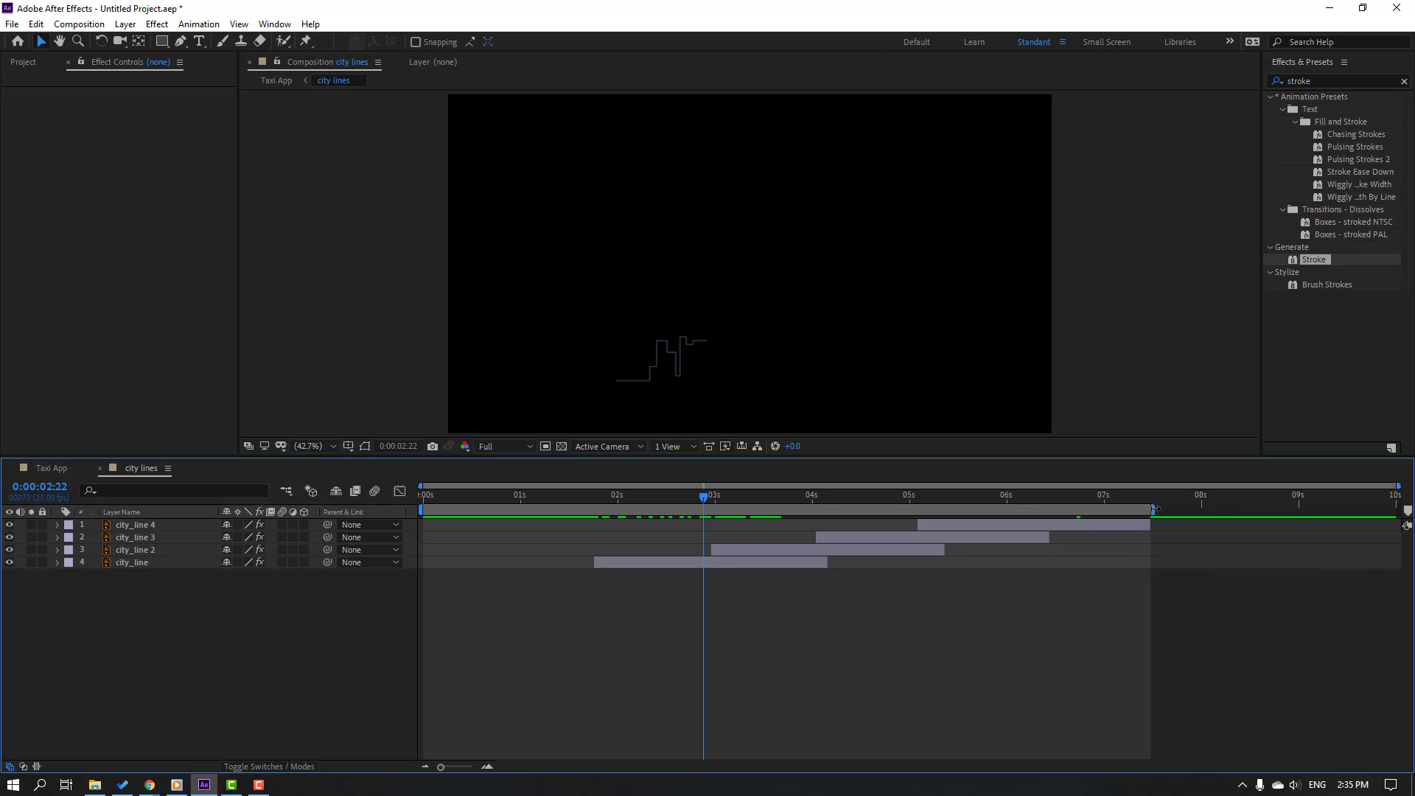
pyautogui.rightClick(1118, 505)
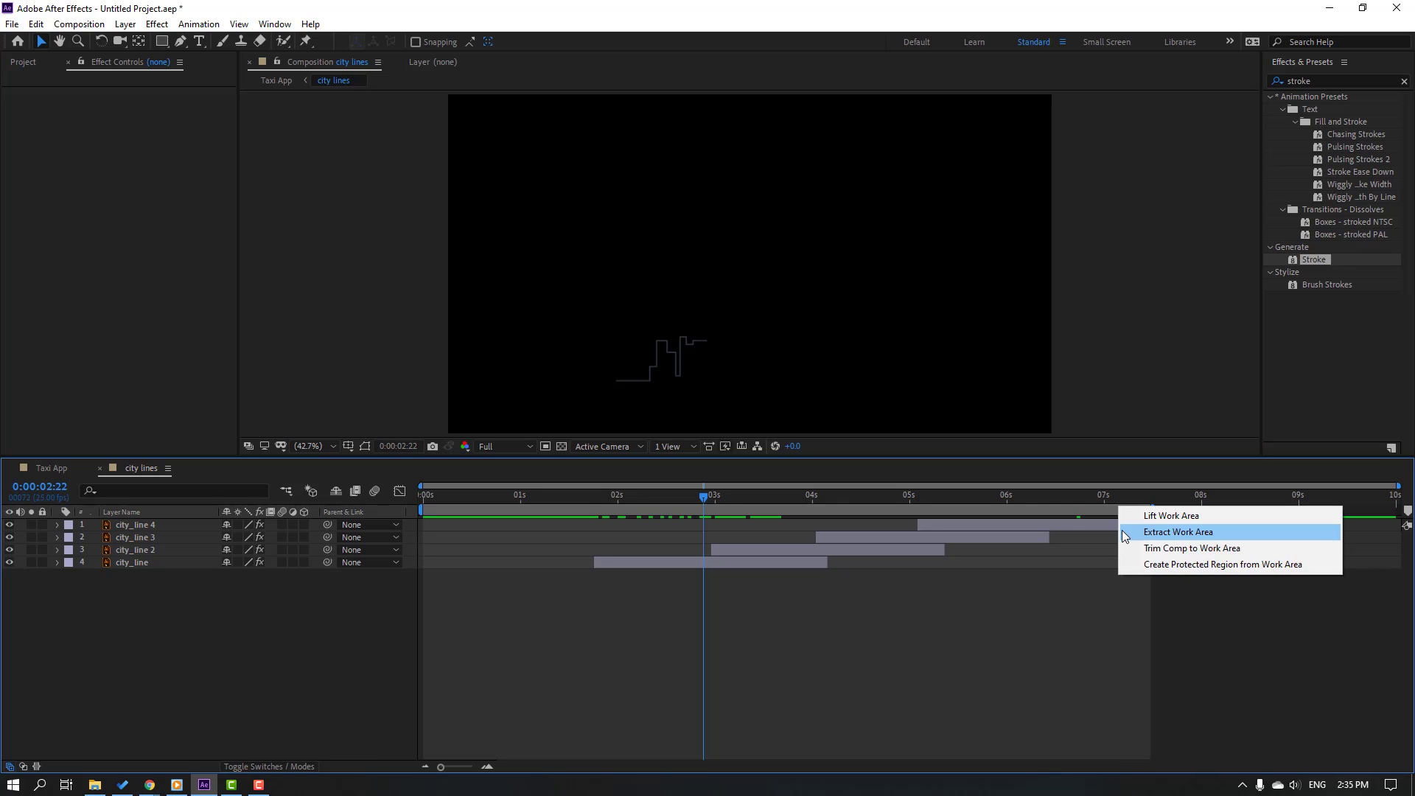
pyautogui.click(1223, 549)
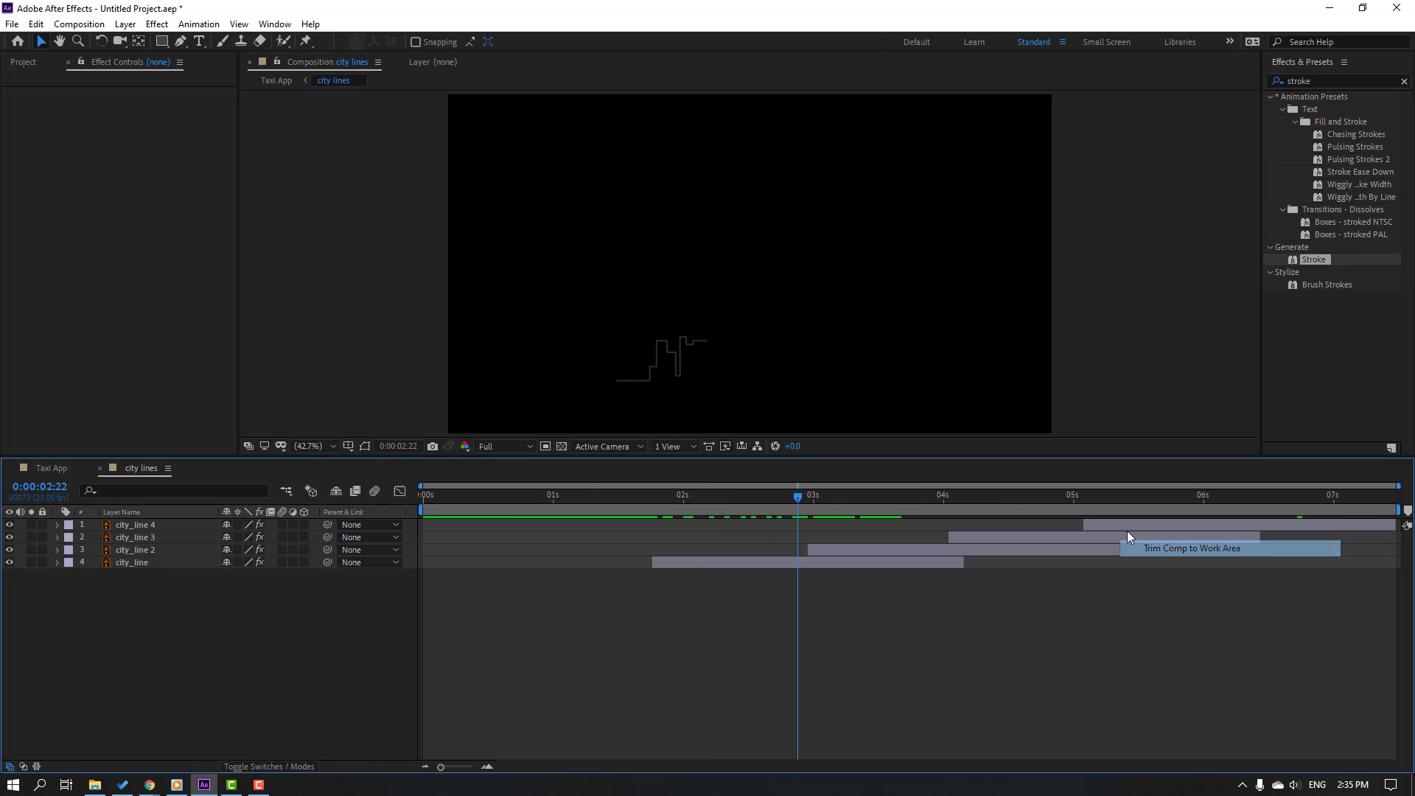
pyautogui.click(99, 470)
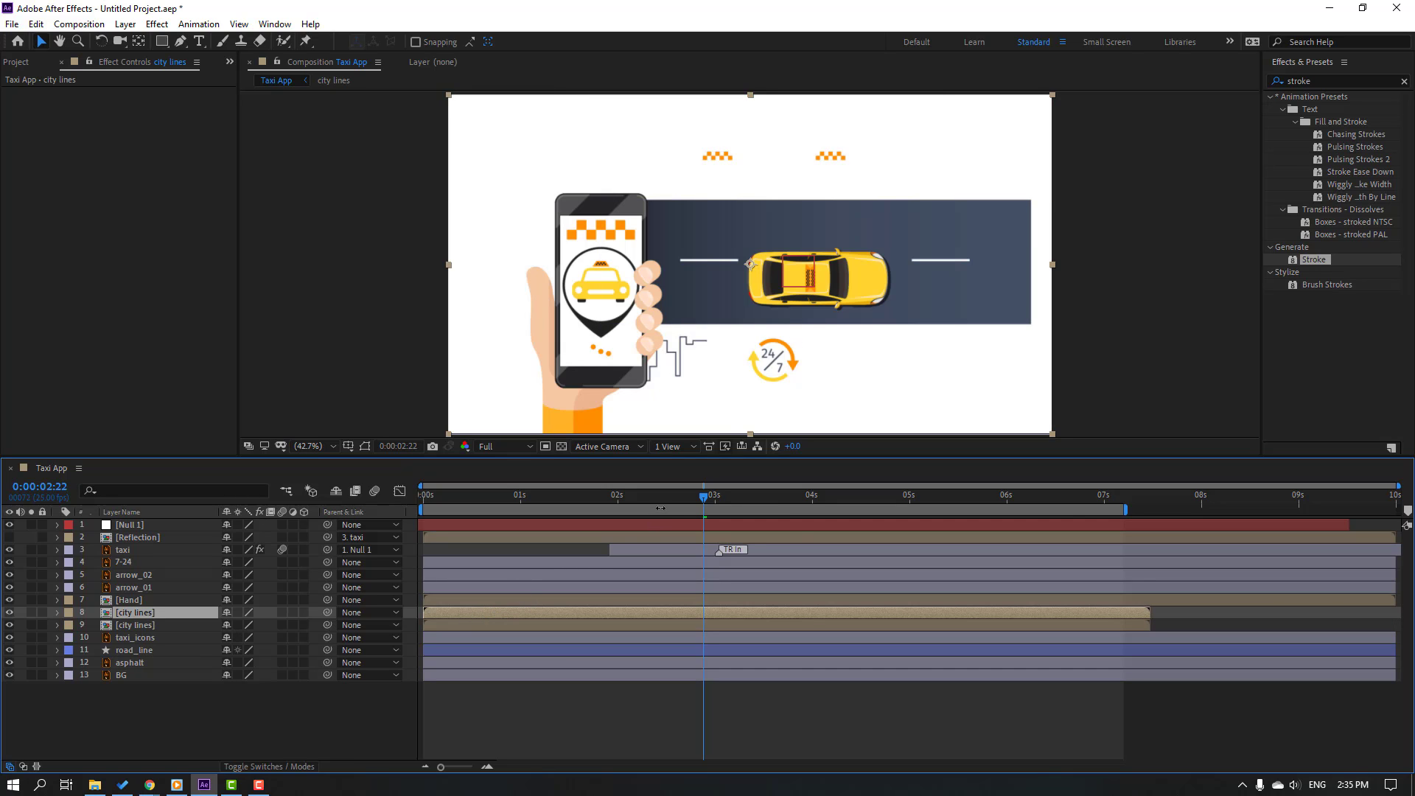
# Step: Shift the upper city lines layer horizontally to the right until its skyline sits beyond the 24/7 icon
pyautogui.hotkey('shift', 'Right')
pyautogui.hotkey('shift', 'Right')
pyautogui.hotkey('shift', 'Right')
pyautogui.hotkey('shift', 'Right')
pyautogui.hotkey('shift', 'Right')
pyautogui.hotkey('shift', 'Right')
pyautogui.hotkey('shift', 'Right')
pyautogui.hotkey('shift', 'Right')
pyautogui.hotkey('shift', 'Right')
pyautogui.hotkey('shift', 'Right')
pyautogui.hotkey('shift', 'Right')
pyautogui.hotkey('shift', 'Right')
pyautogui.hotkey('shift', 'Right')
pyautogui.hotkey('shift', 'Right')
pyautogui.hotkey('shift', 'Right')
pyautogui.hotkey('shift', 'Right')
pyautogui.hotkey('shift', 'Right')
pyautogui.hotkey('shift', 'Right')
pyautogui.hotkey('shift', 'Right')
pyautogui.hotkey('shift', 'Right')
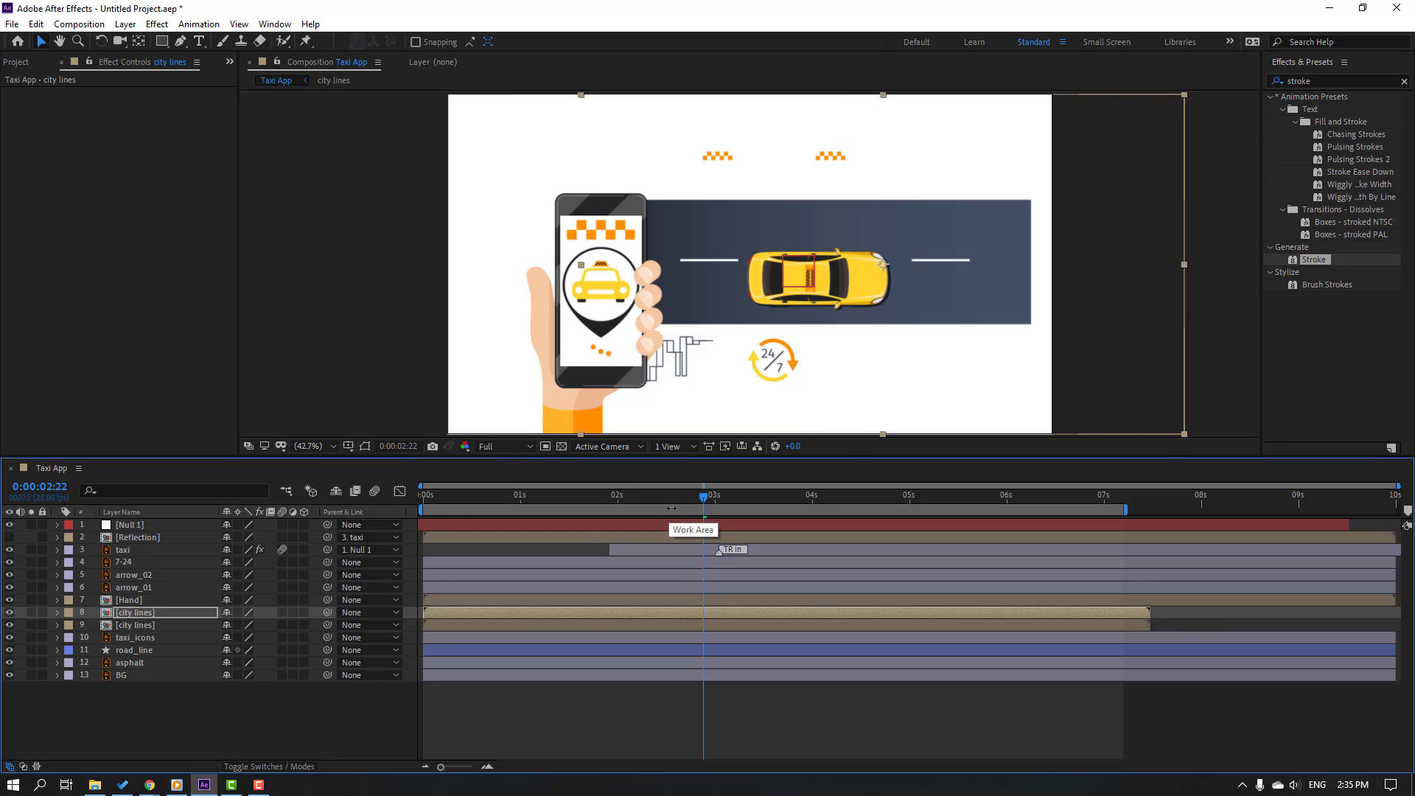
pyautogui.hotkey('shift', 'Right')
pyautogui.hotkey('shift', 'Right')
pyautogui.hotkey('shift', 'Right')
pyautogui.hotkey('shift', 'Right')
pyautogui.hotkey('shift', 'Right')
pyautogui.hotkey('shift', 'Right')
pyautogui.hotkey('shift', 'Right')
pyautogui.hotkey('shift', 'Right')
pyautogui.hotkey('shift', 'Right')
pyautogui.hotkey('shift', 'Right')
pyautogui.hotkey('shift', 'Right')
pyautogui.hotkey('shift', 'Right')
pyautogui.hotkey('shift', 'Right')
pyautogui.hotkey('shift', 'Right')
pyautogui.hotkey('shift', 'Right')
pyautogui.hotkey('shift', 'Right')
pyautogui.hotkey('shift', 'Right')
pyautogui.hotkey('shift', 'Right')
pyautogui.hotkey('shift', 'Right')
pyautogui.hotkey('shift', 'Right')
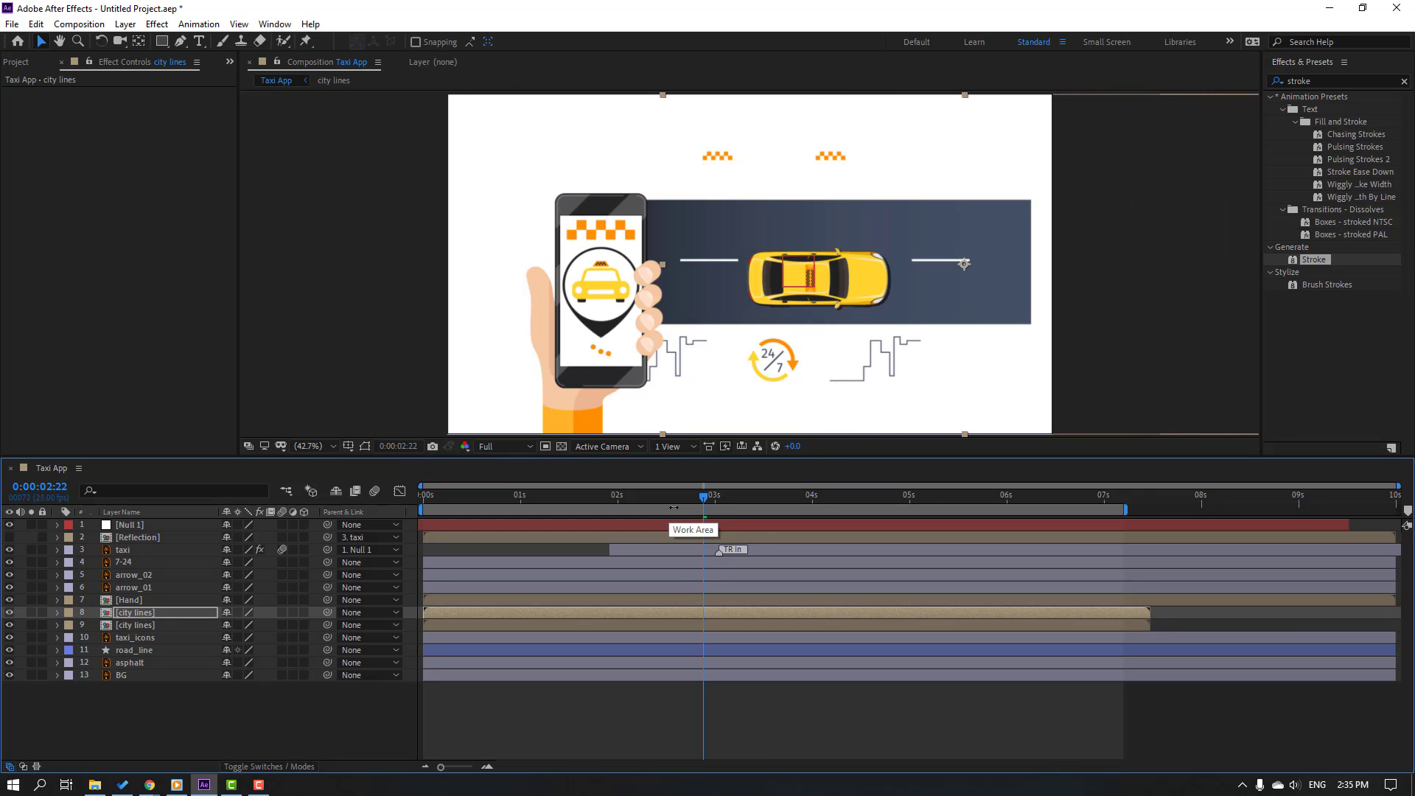
# Step: At 0:00:03:00, mirror the upper city lines layer horizontally by setting its scale to -100, 100%
pyautogui.moveTo(597, 497); pyautogui.dragTo(715, 498)
pyautogui.click(144, 613)
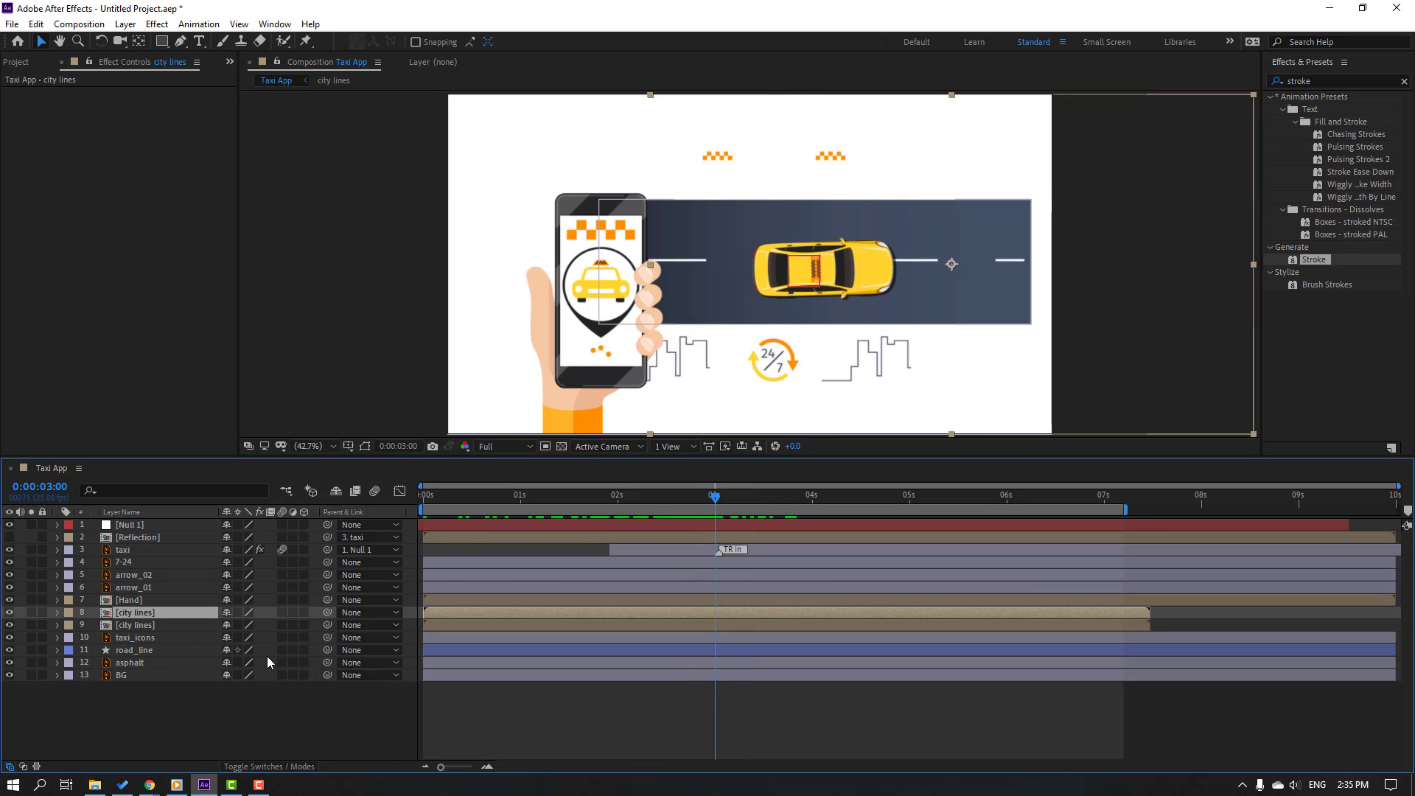
pyautogui.press('s')
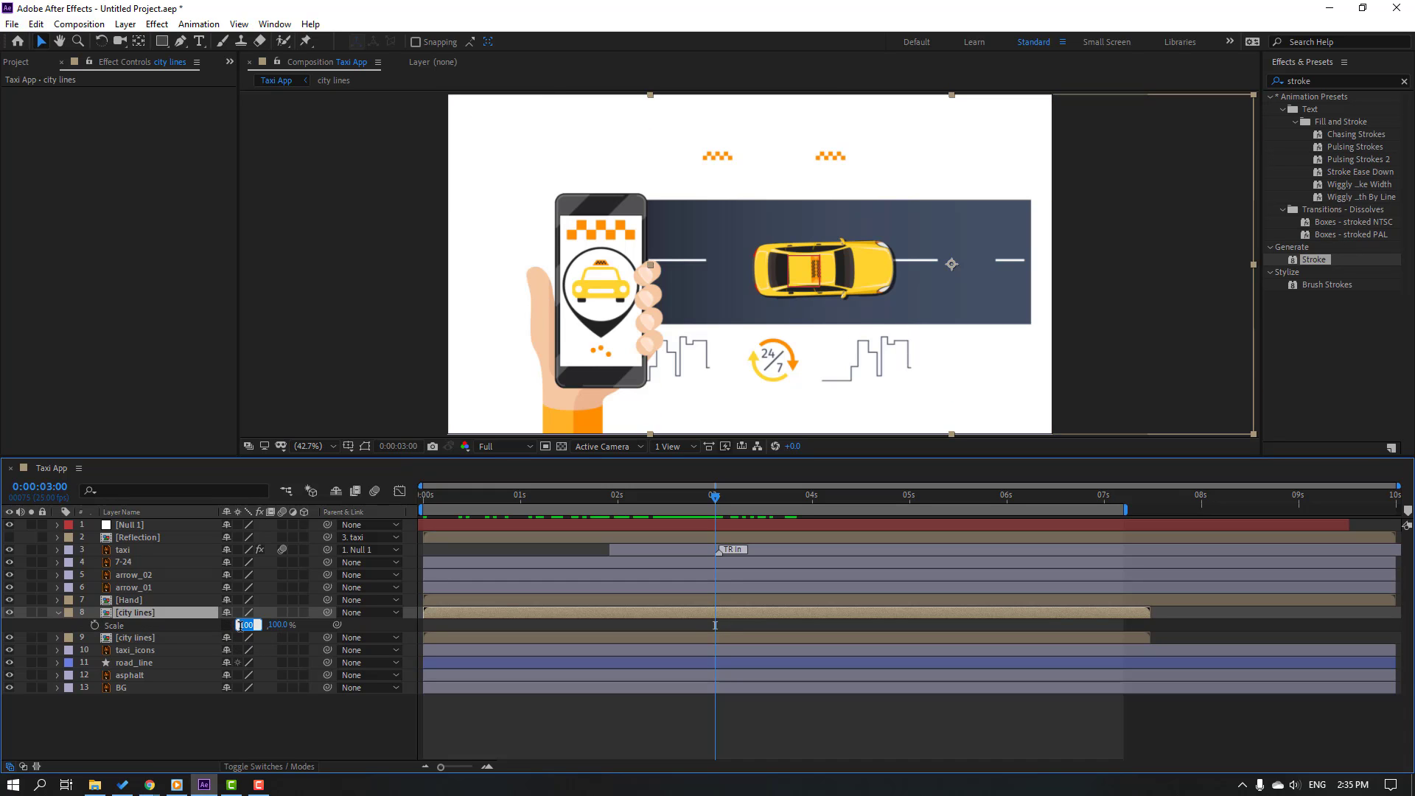
pyautogui.write('0')
pyautogui.press('Return')
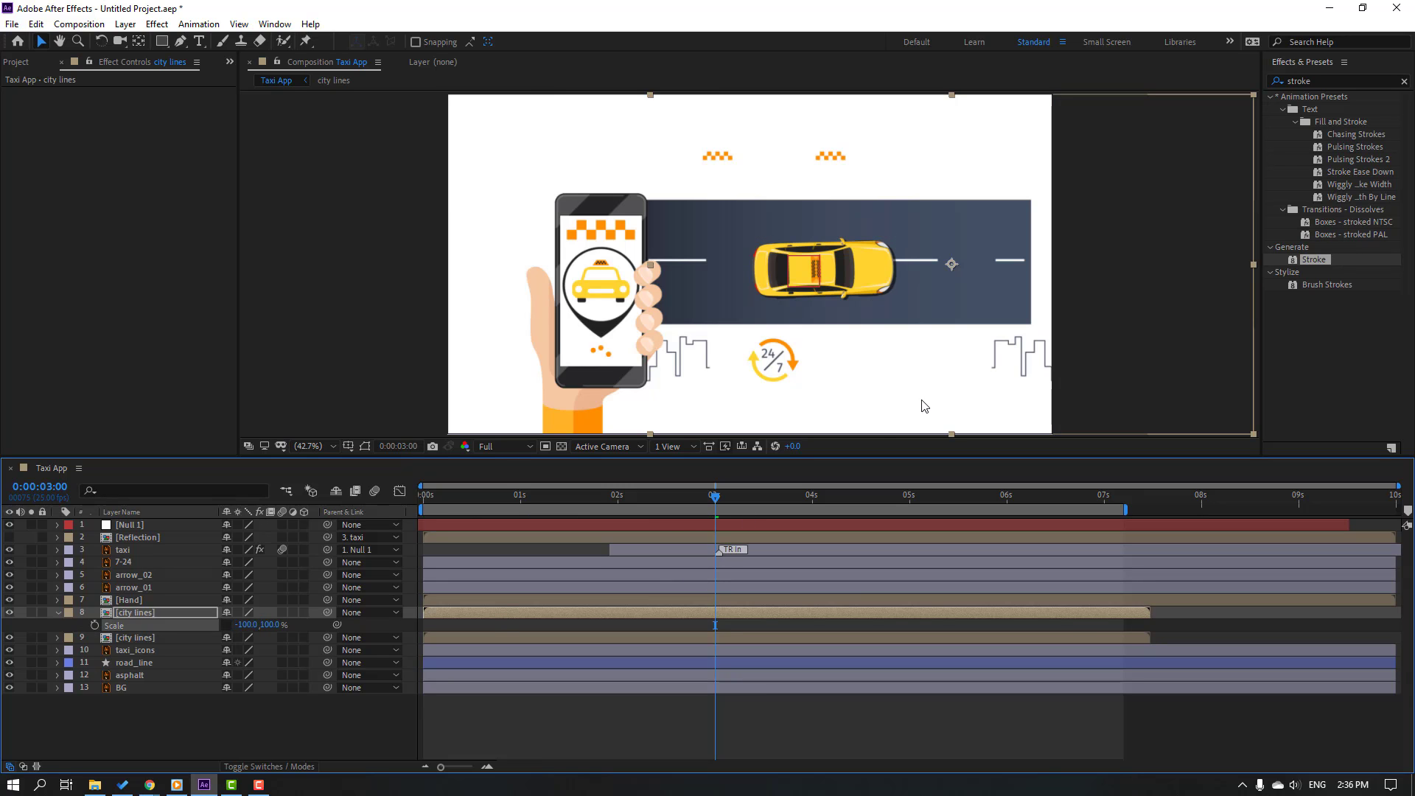
# Step: Reposition the mirrored skyline to the right of the 24/7 icon, level with the original skyline
pyautogui.moveTo(1010, 383); pyautogui.dragTo(902, 385)
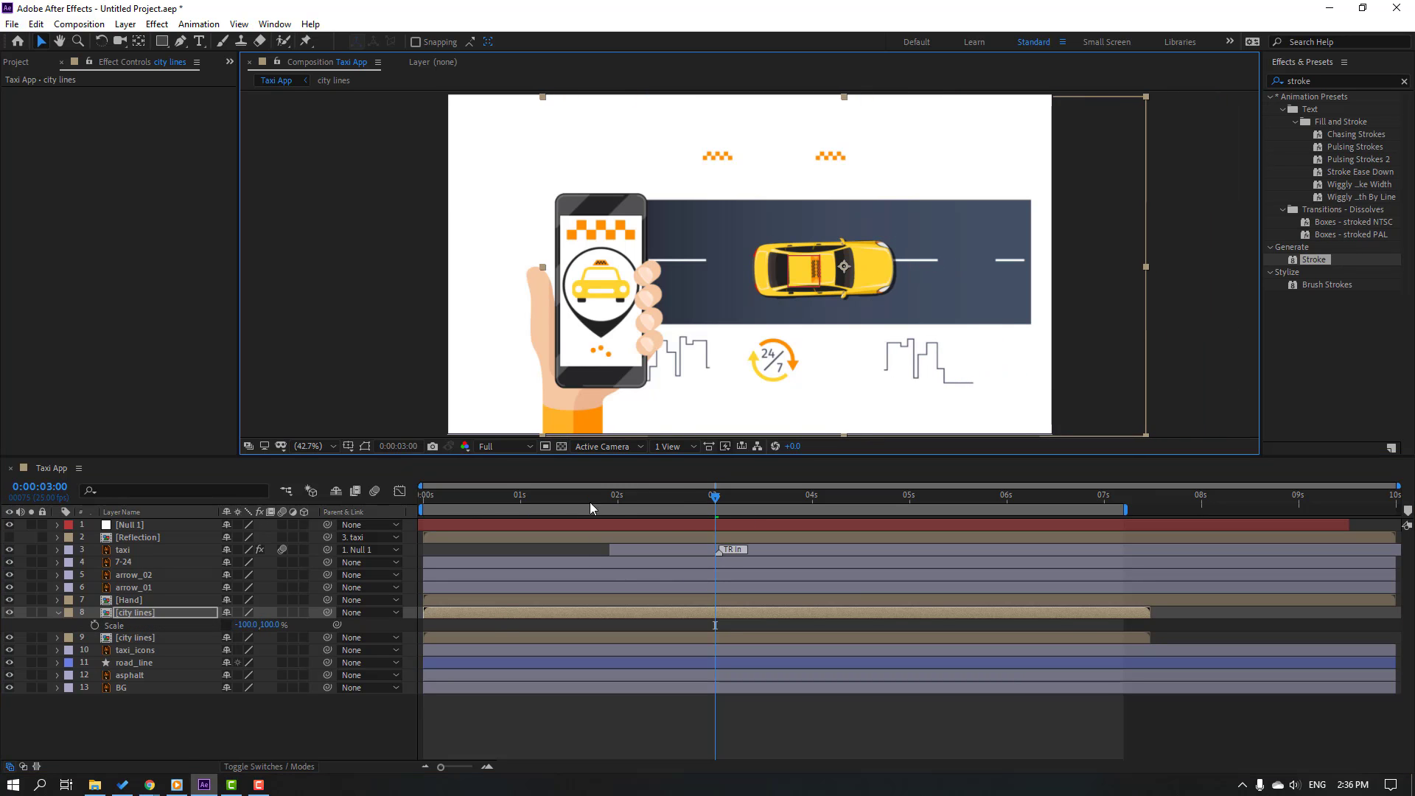
pyautogui.moveTo(591, 507); pyautogui.dragTo(679, 508)
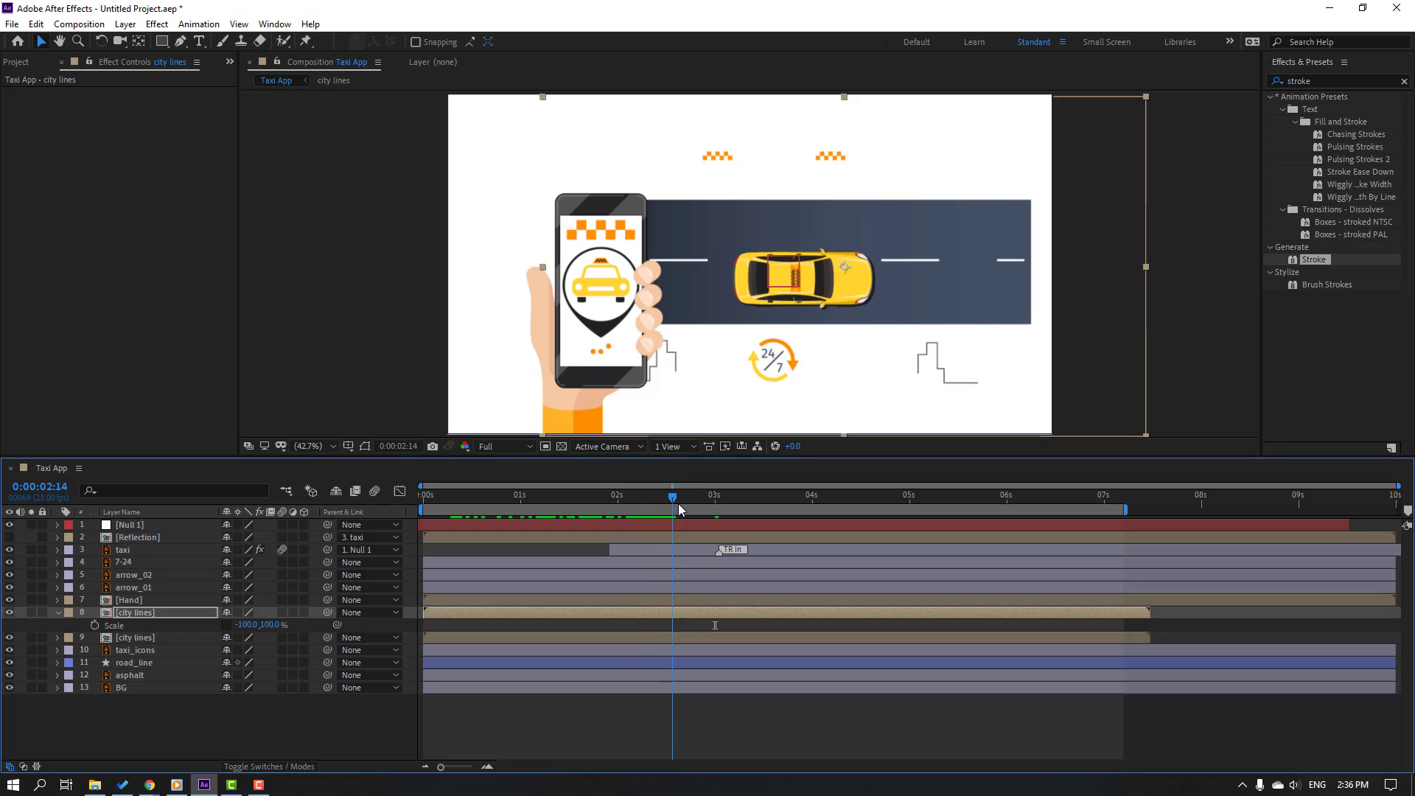
pyautogui.moveTo(943, 384); pyautogui.dragTo(953, 377)
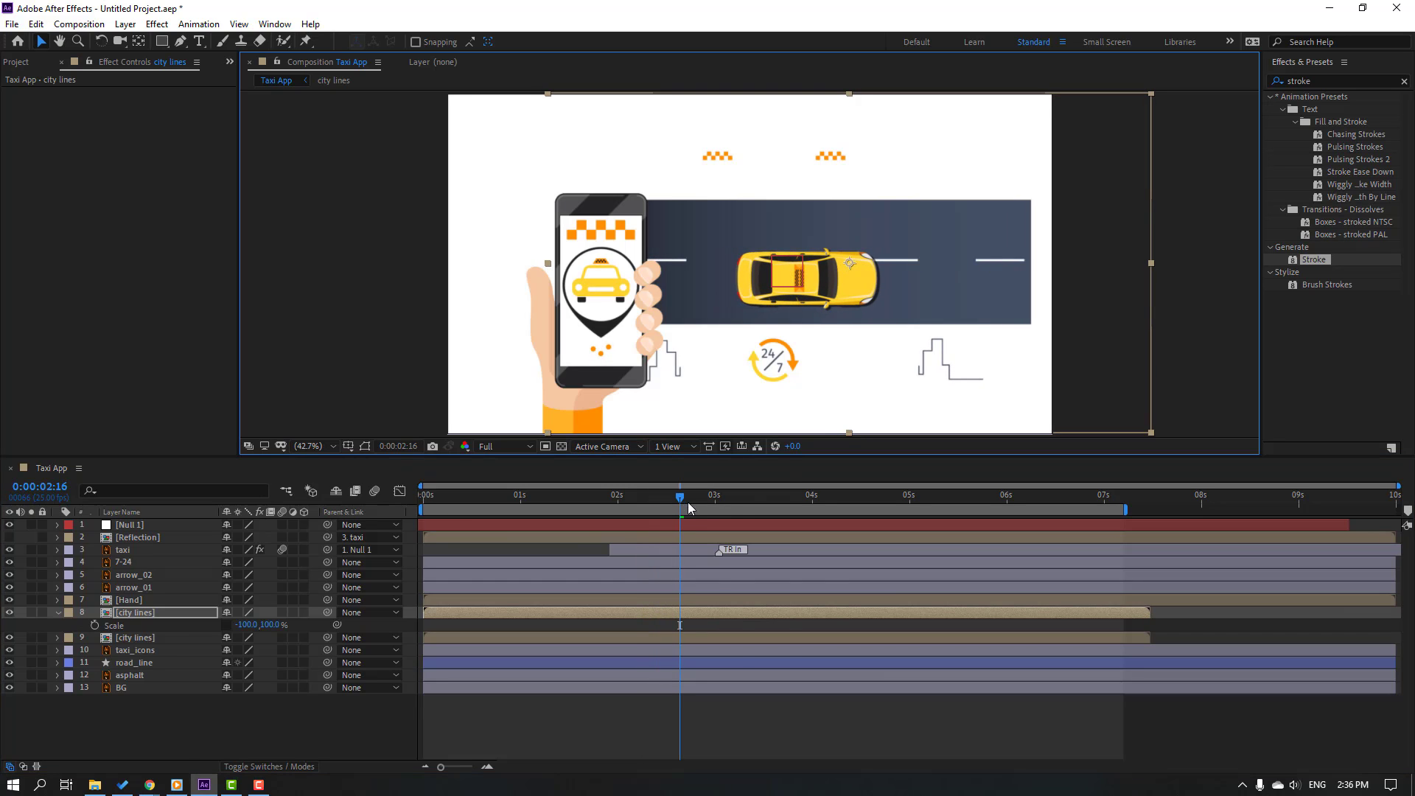
# Step: Check the alignment of both skylines around the 24/7 icon up close and play the animation preview
pyautogui.moveTo(690, 508); pyautogui.dragTo(800, 499)
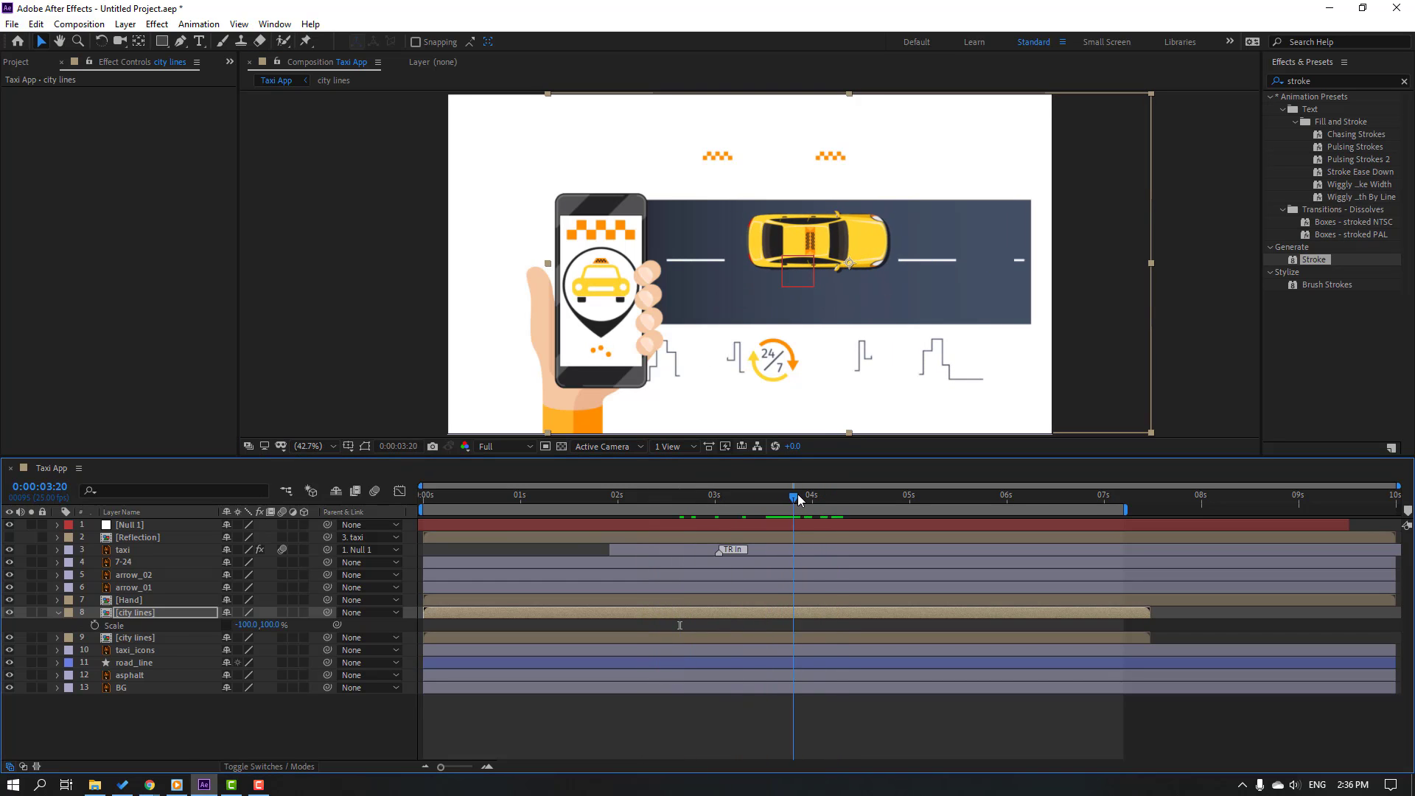
pyautogui.scroll(3, 837, 376)
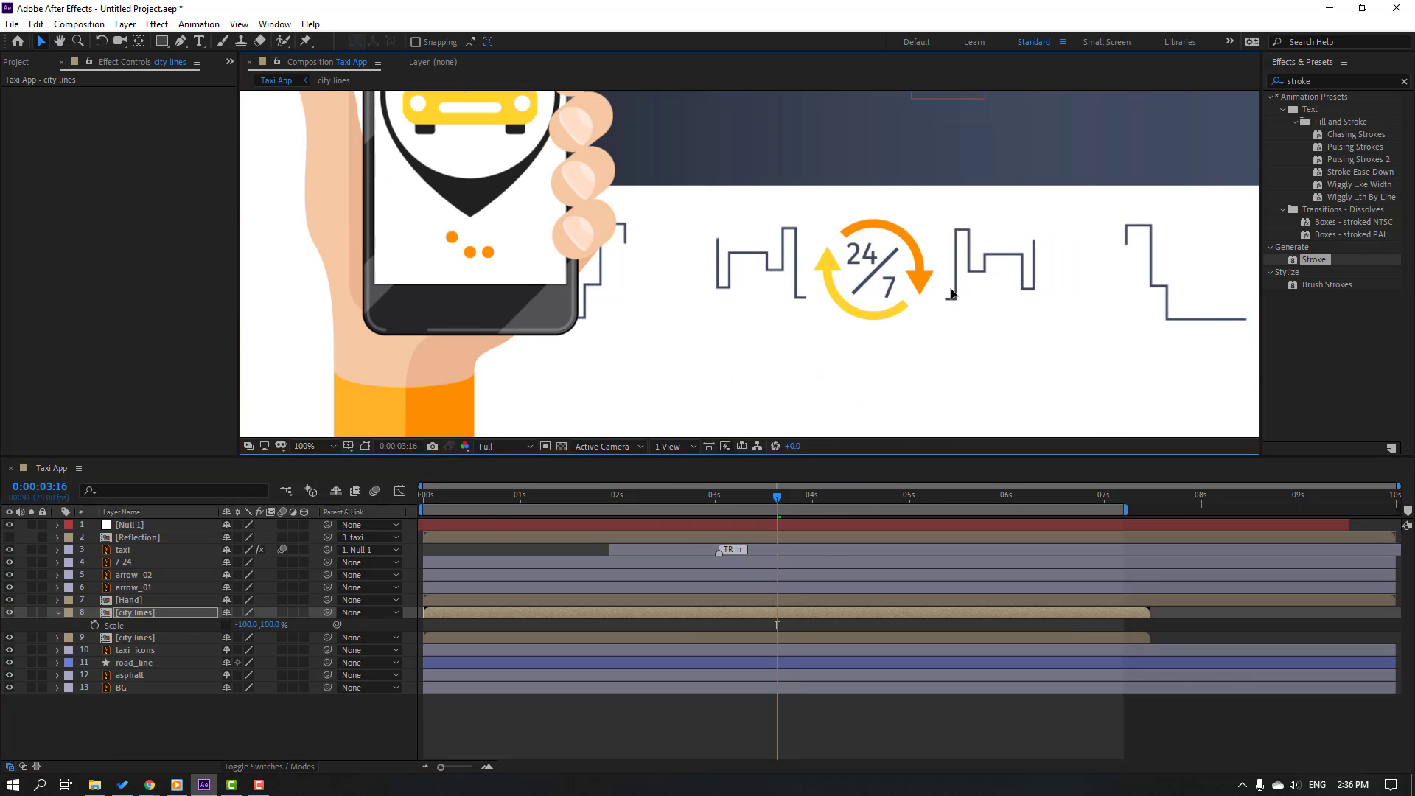
pyautogui.scroll(-4, 951, 317)
pyautogui.click(328, 450)
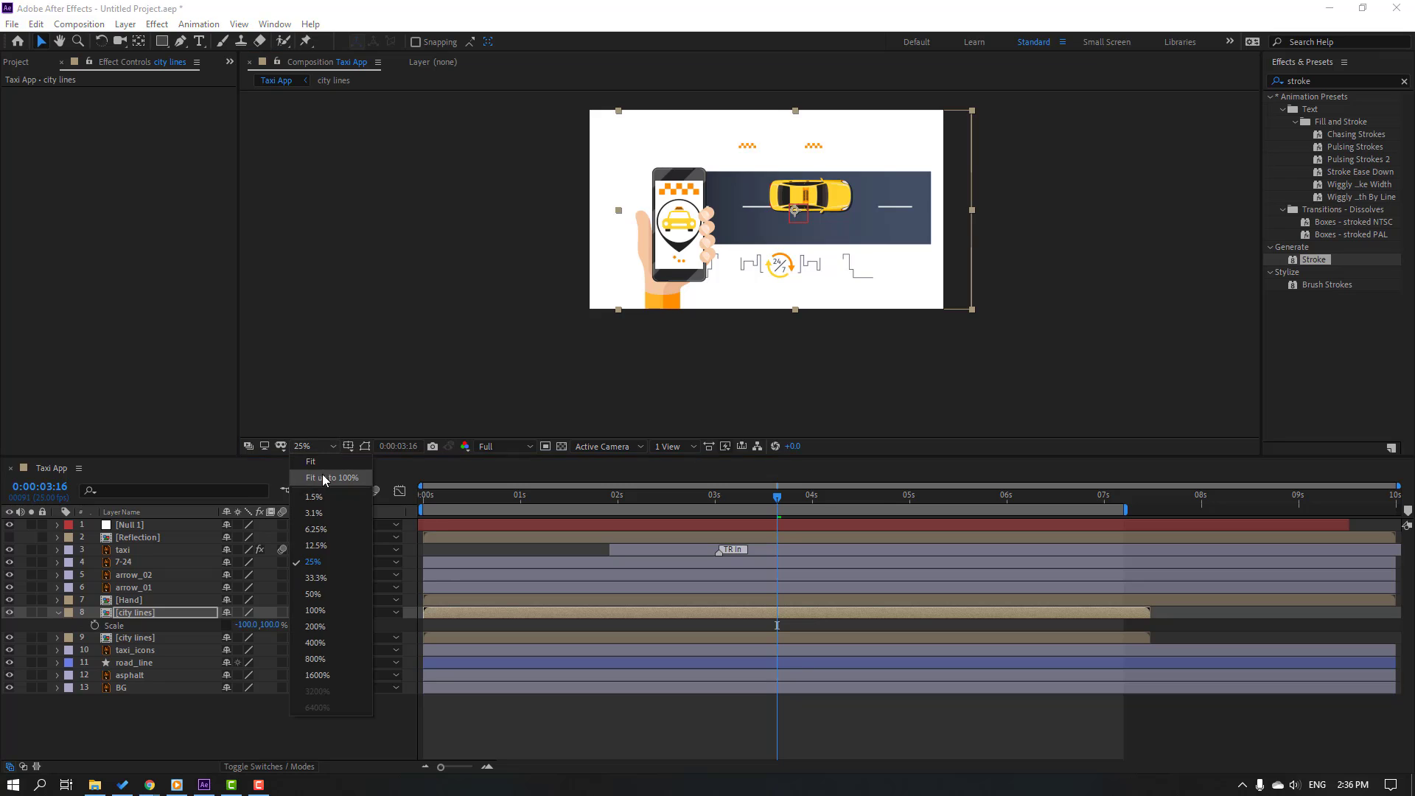
pyautogui.click(323, 487)
pyautogui.press('space')
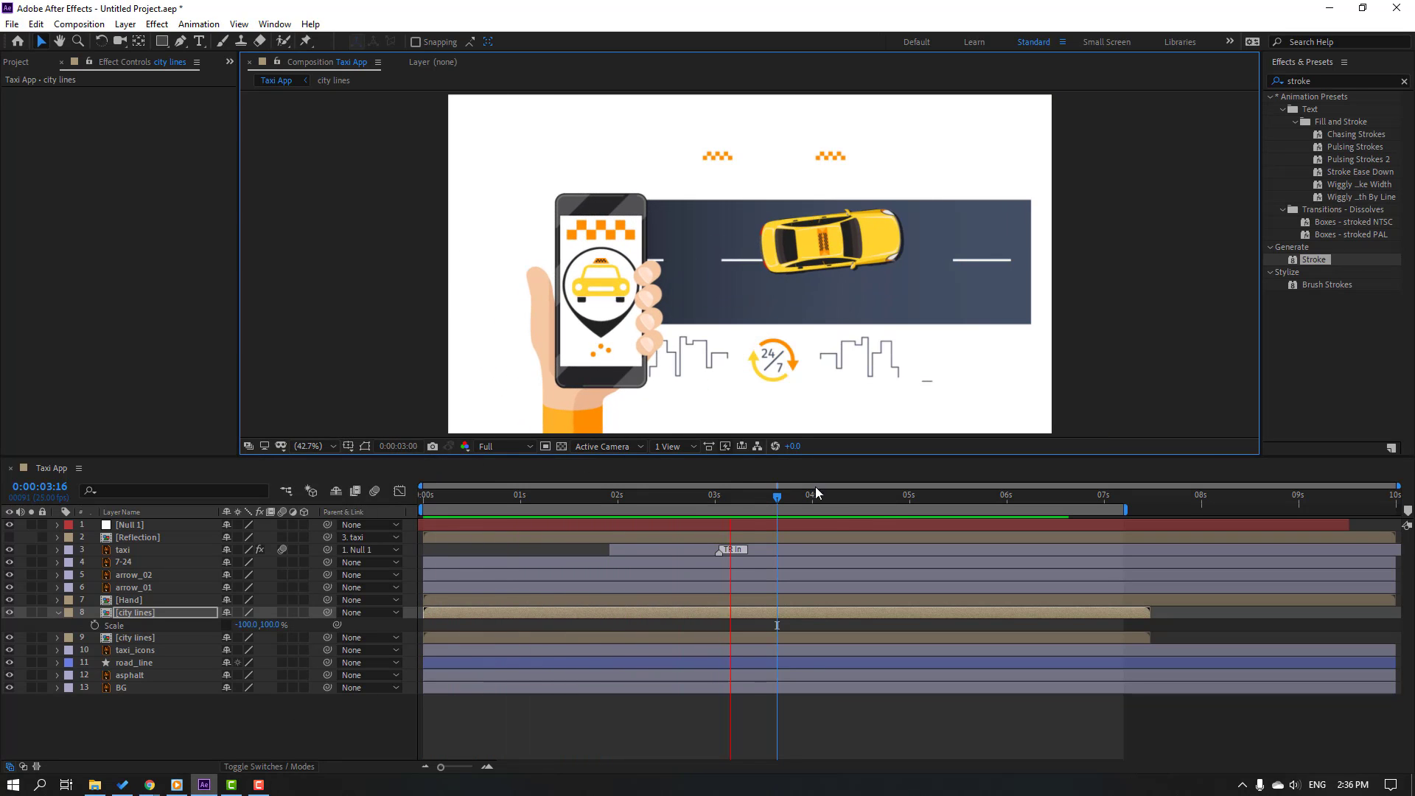
pyautogui.click(749, 497)
# Step: Pre-compose the 7-24, arrow_02 and arrow_01 layers into a new composition named "24"
pyautogui.click(137, 589)
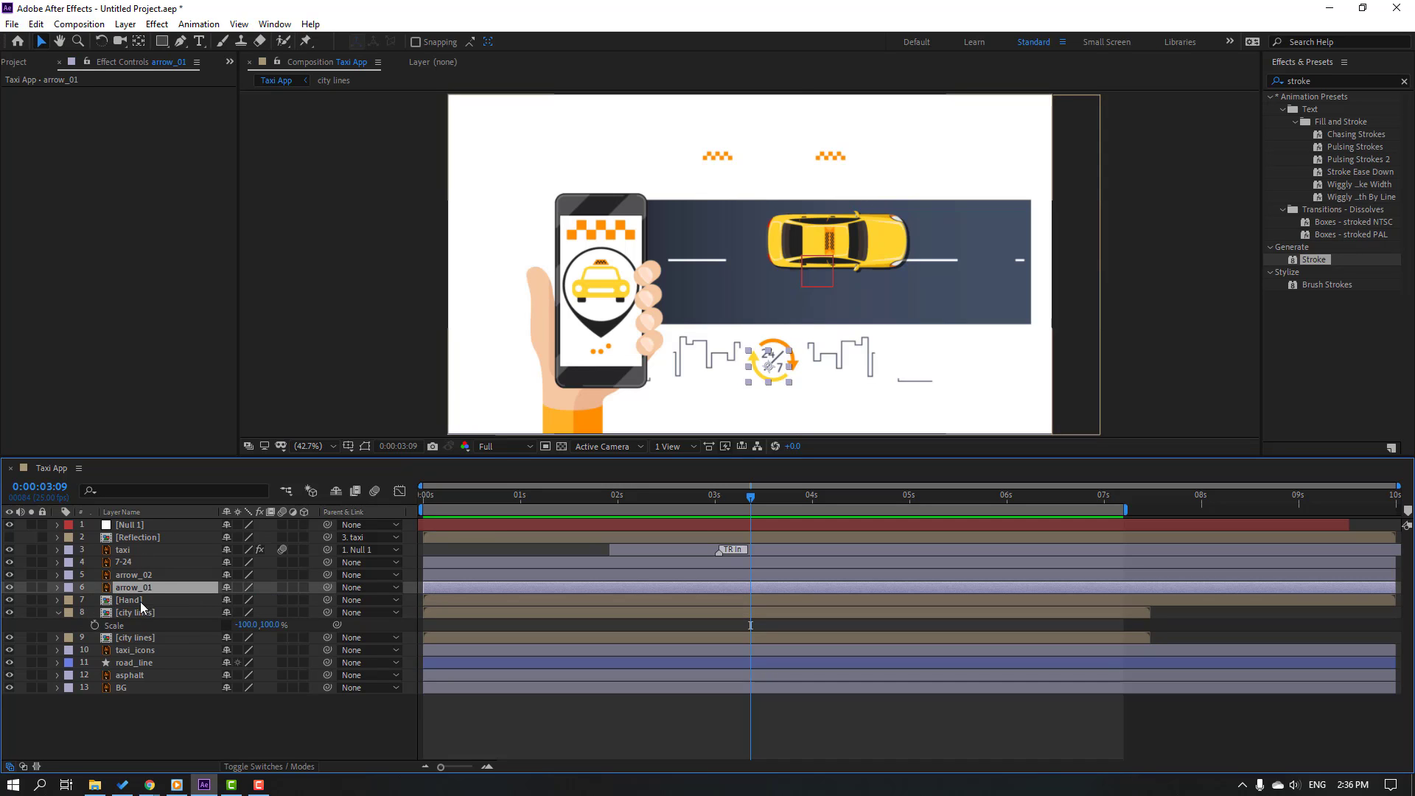
pyautogui.keyDown('ctrl'); pyautogui.click(119, 576); pyautogui.keyUp('ctrl')
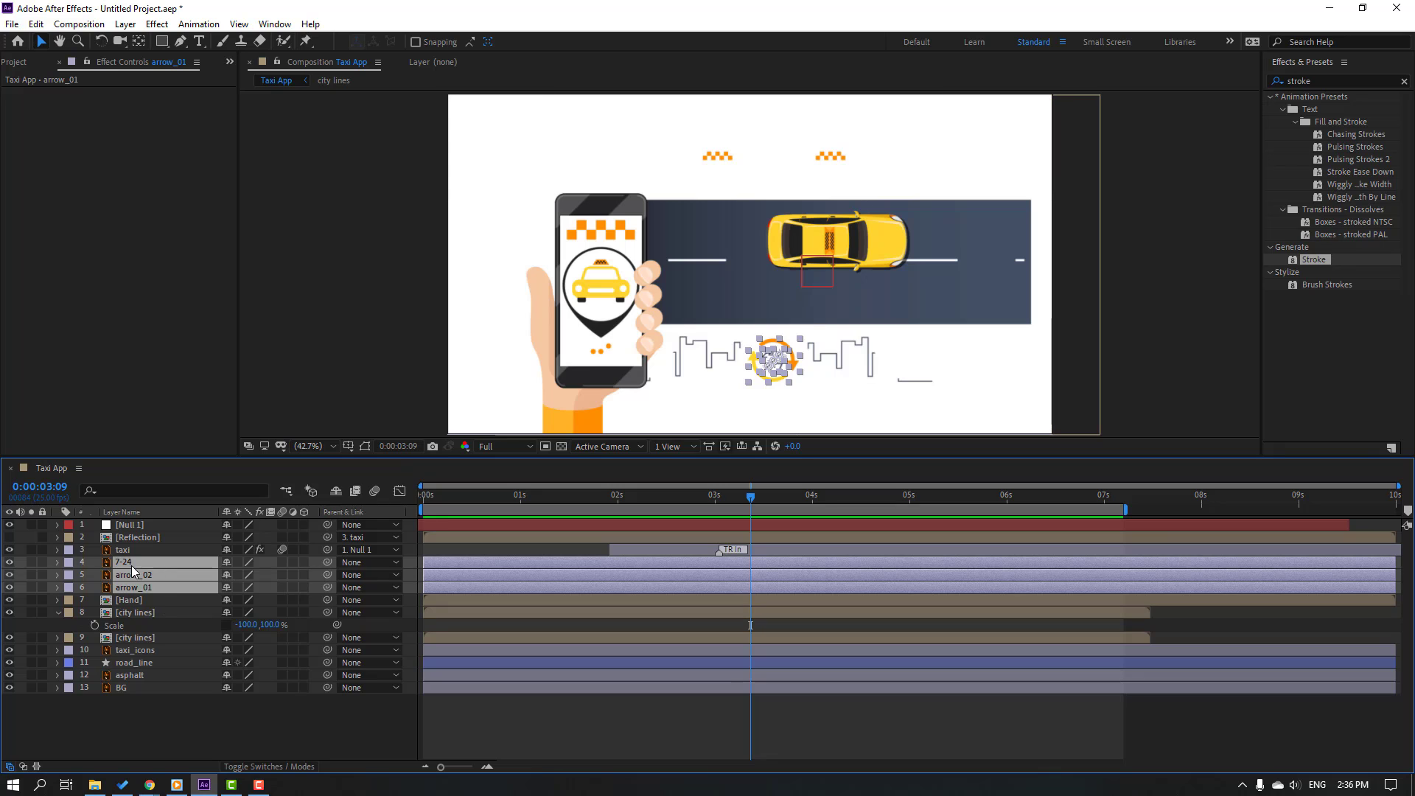
pyautogui.rightClick(132, 577)
pyautogui.click(213, 508)
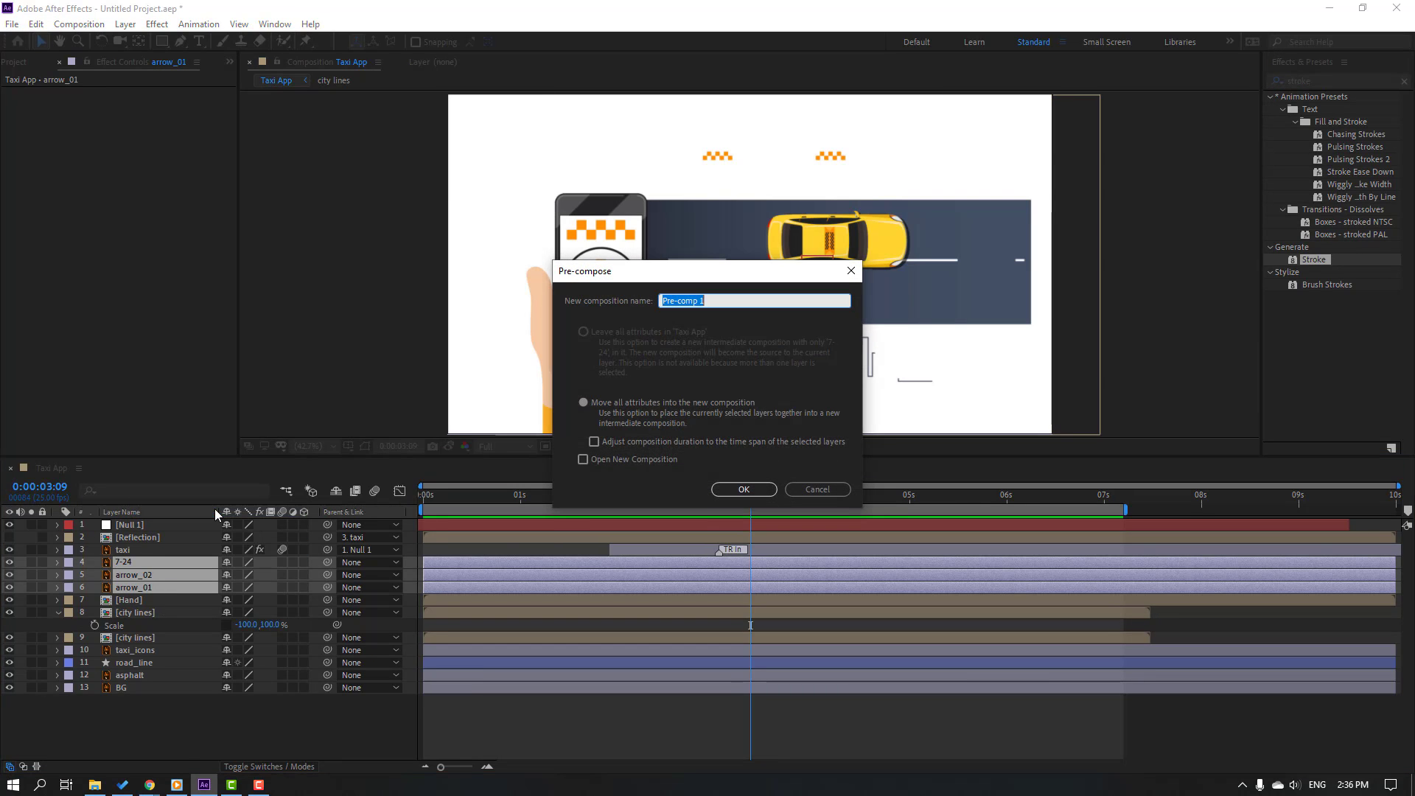
pyautogui.click(733, 490)
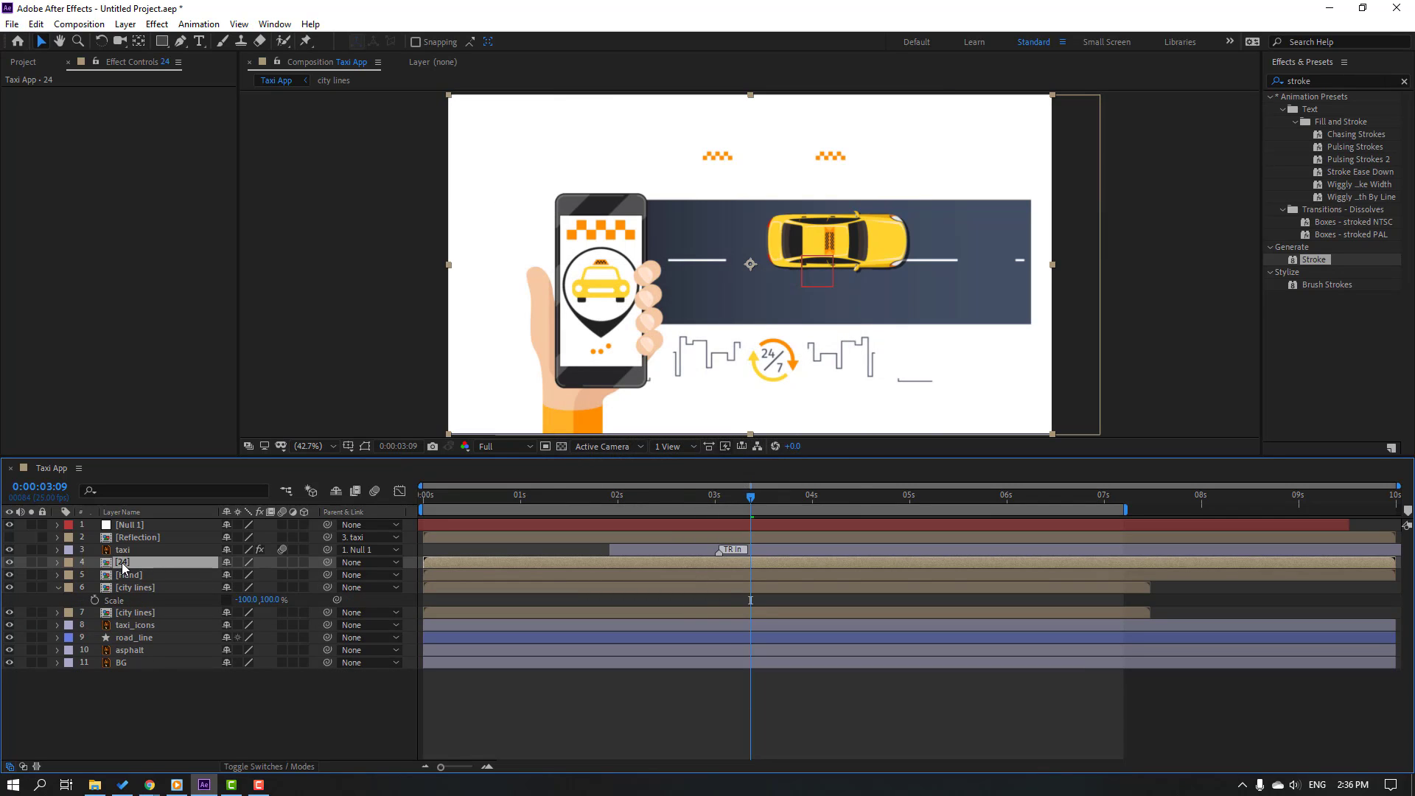
# Step: Open the 24 composition and add a null object to it
pyautogui.doubleClick(123, 565)
pyautogui.rightClick(174, 470)
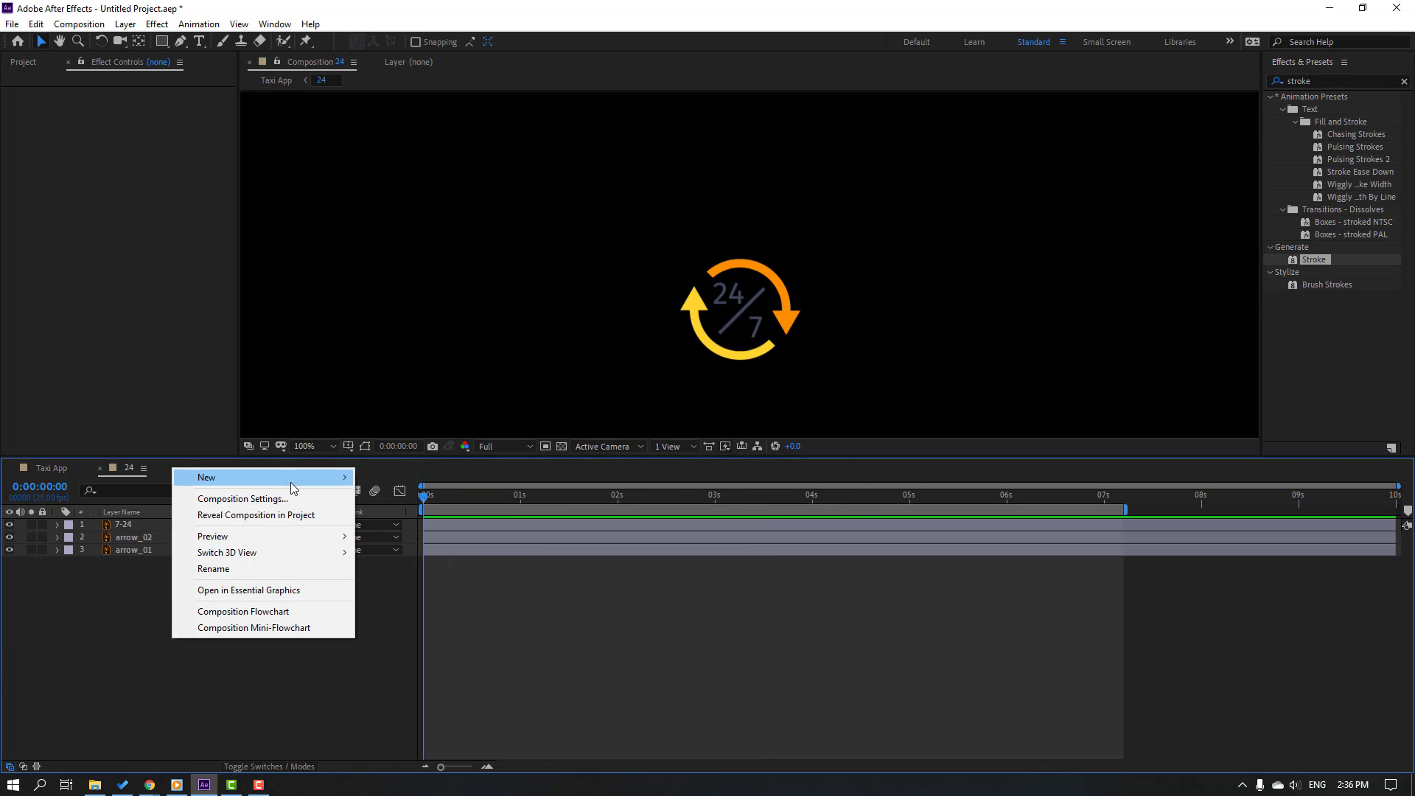
pyautogui.moveTo(293, 487)
pyautogui.click(425, 563)
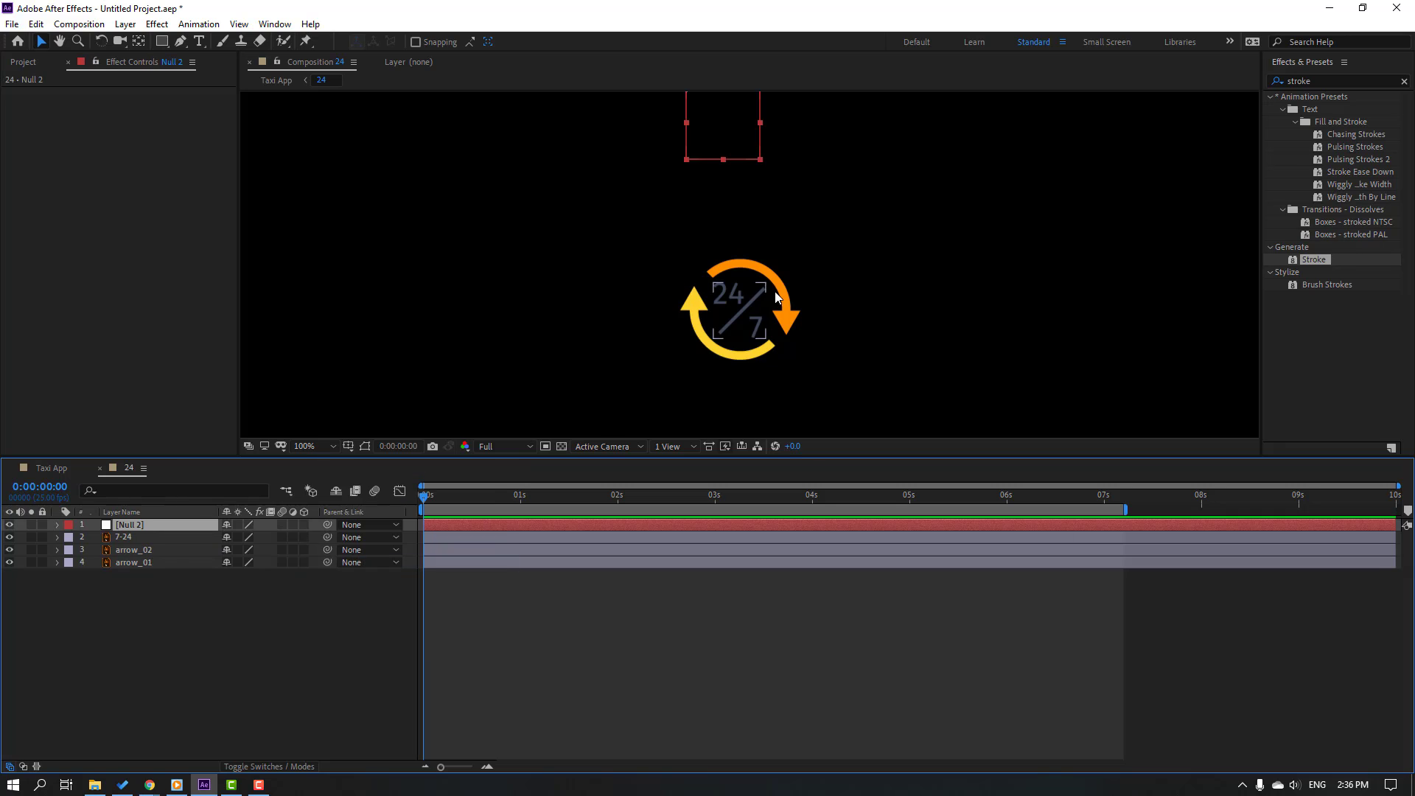
# Step: Centre the null's anchor point and place the null over the middle of the 24/7 icon
pyautogui.moveTo(723, 121); pyautogui.dragTo(599, 256)
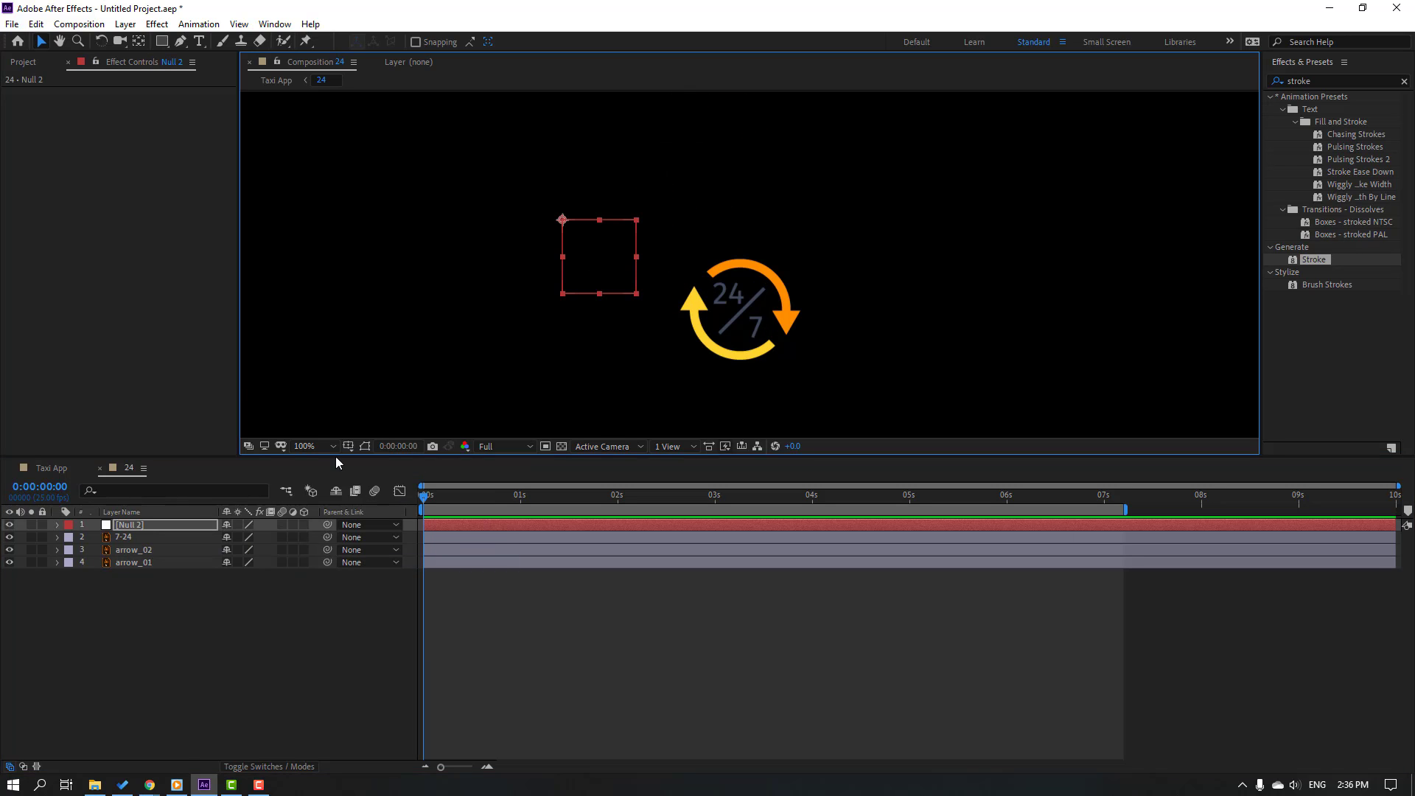
pyautogui.click(139, 42)
pyautogui.press('v')
pyautogui.moveTo(562, 273); pyautogui.dragTo(705, 326)
# Step: Parent the arrow_01 and arrow_02 layers to the null
pyautogui.click(128, 582)
pyautogui.moveTo(112, 615); pyautogui.dragTo(157, 554)
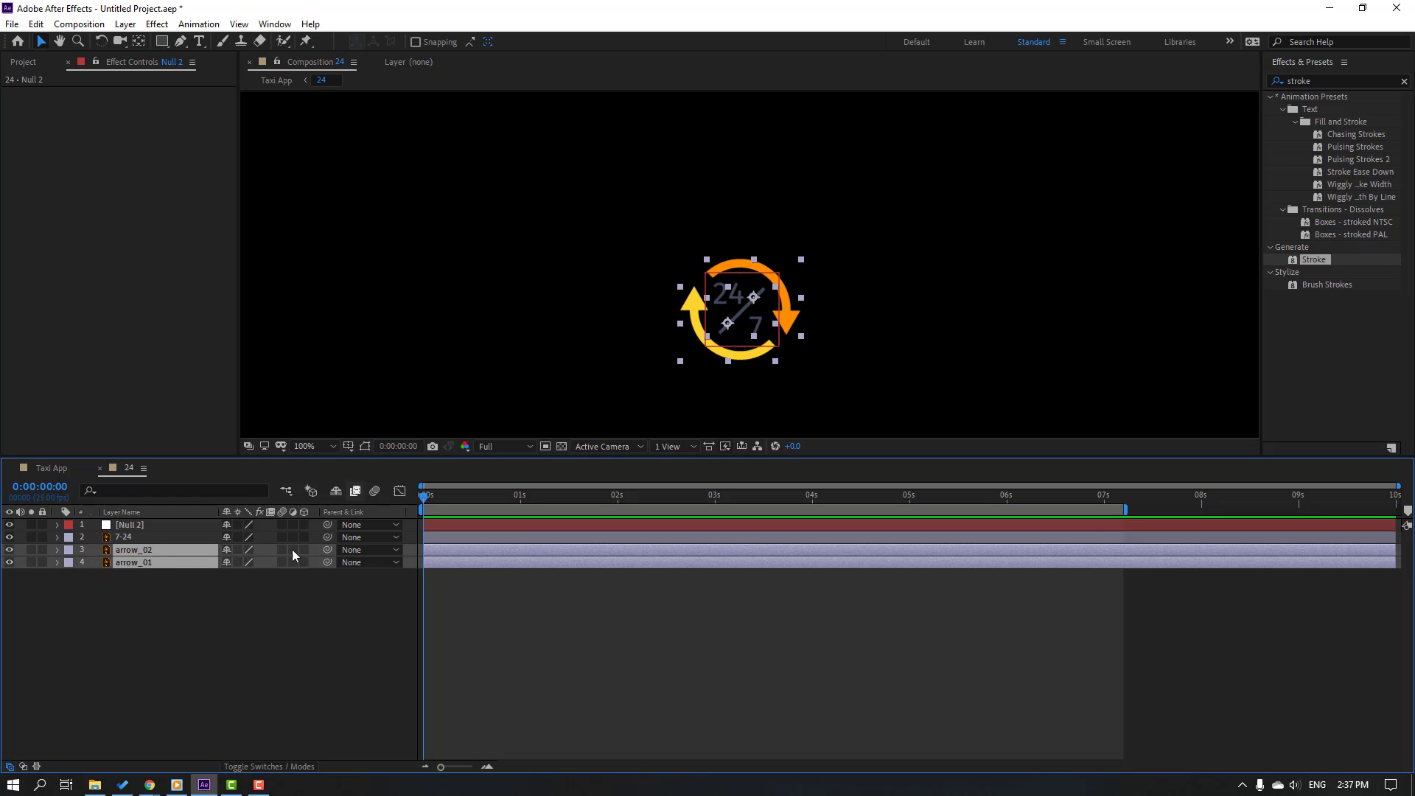
pyautogui.moveTo(327, 549); pyautogui.dragTo(140, 525)
# Step: Keyframe the null's rotation from 0° at 0:00:00:00 to 10 full revolutions at 0:00:07:05
pyautogui.click(140, 525)
pyautogui.press('r')
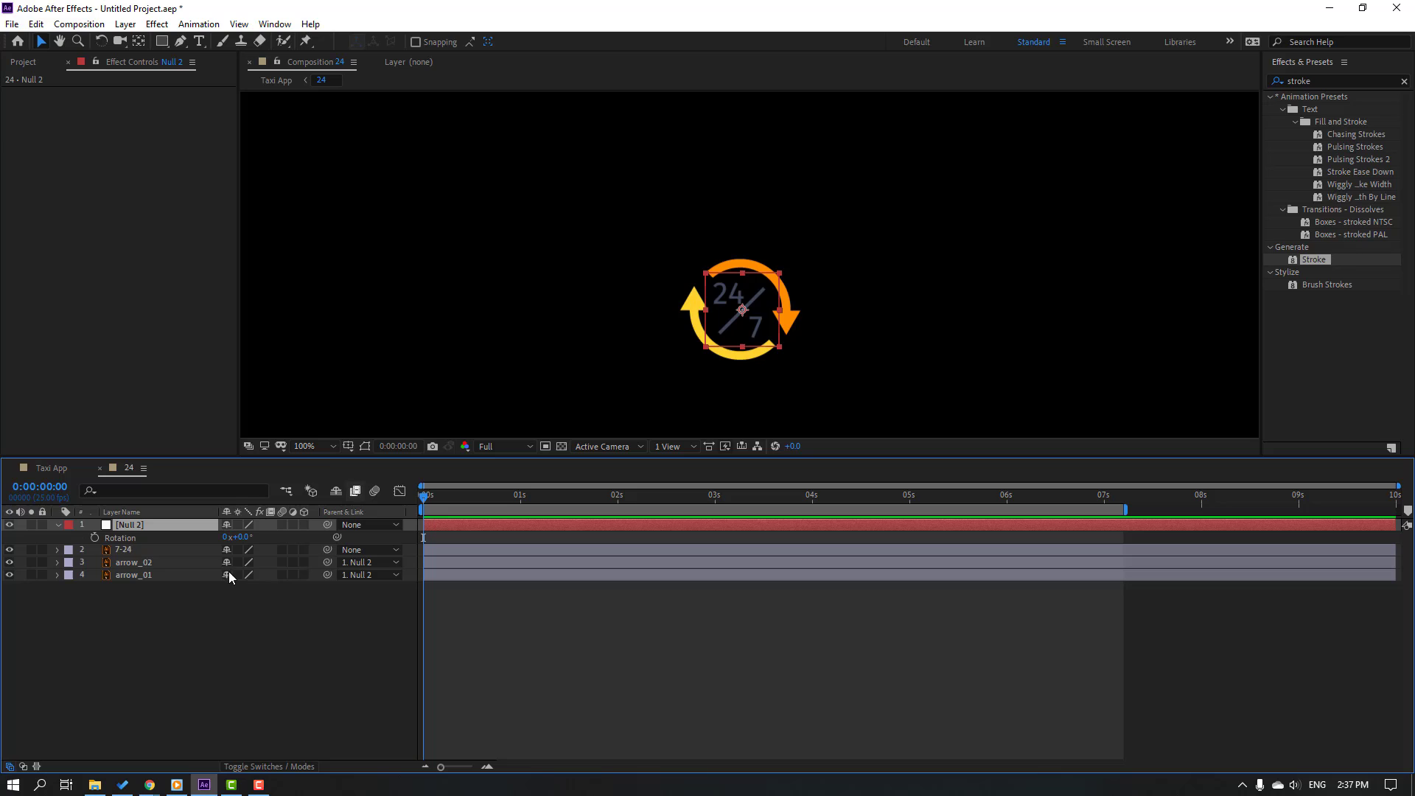
pyautogui.click(95, 538)
pyautogui.click(1104, 507)
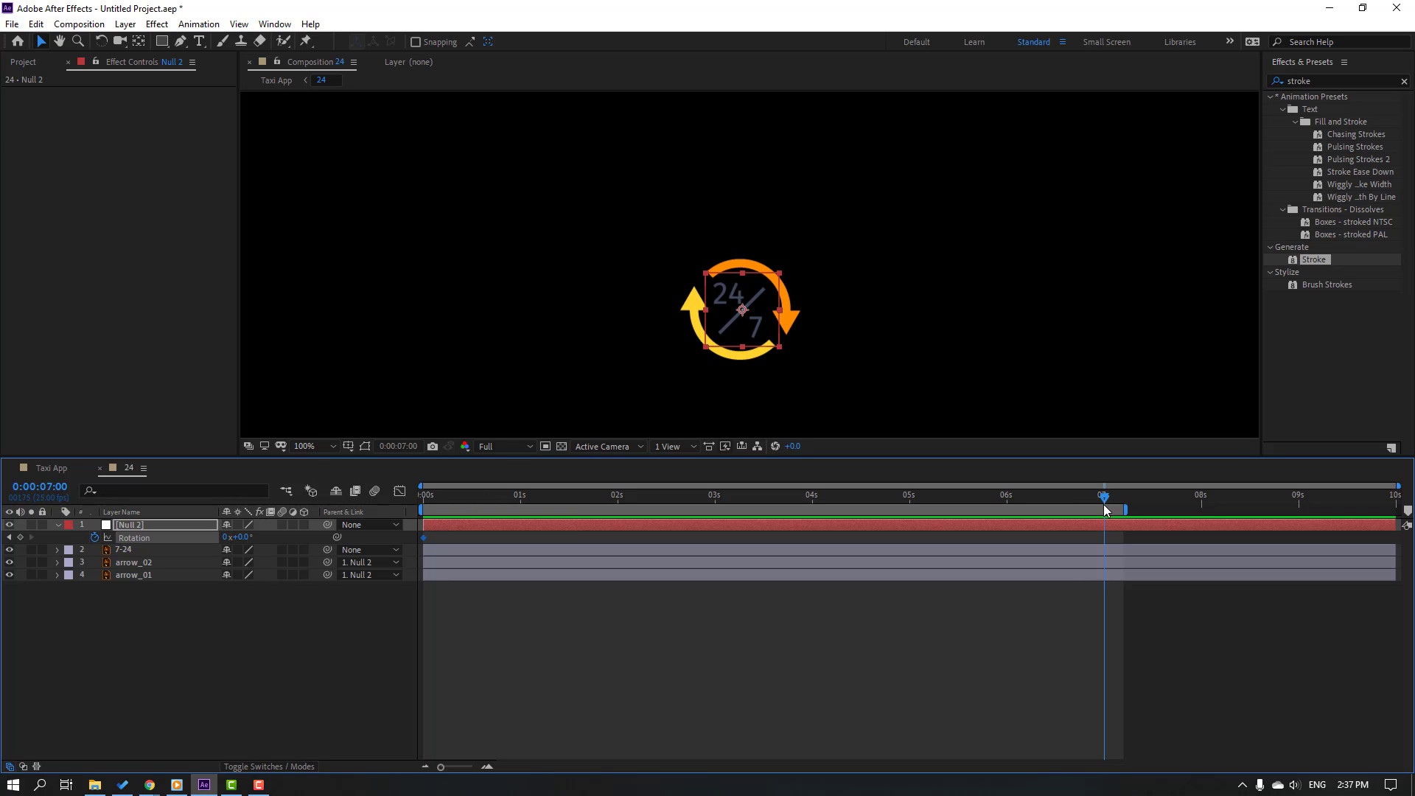
pyautogui.moveTo(1104, 509); pyautogui.dragTo(1121, 505)
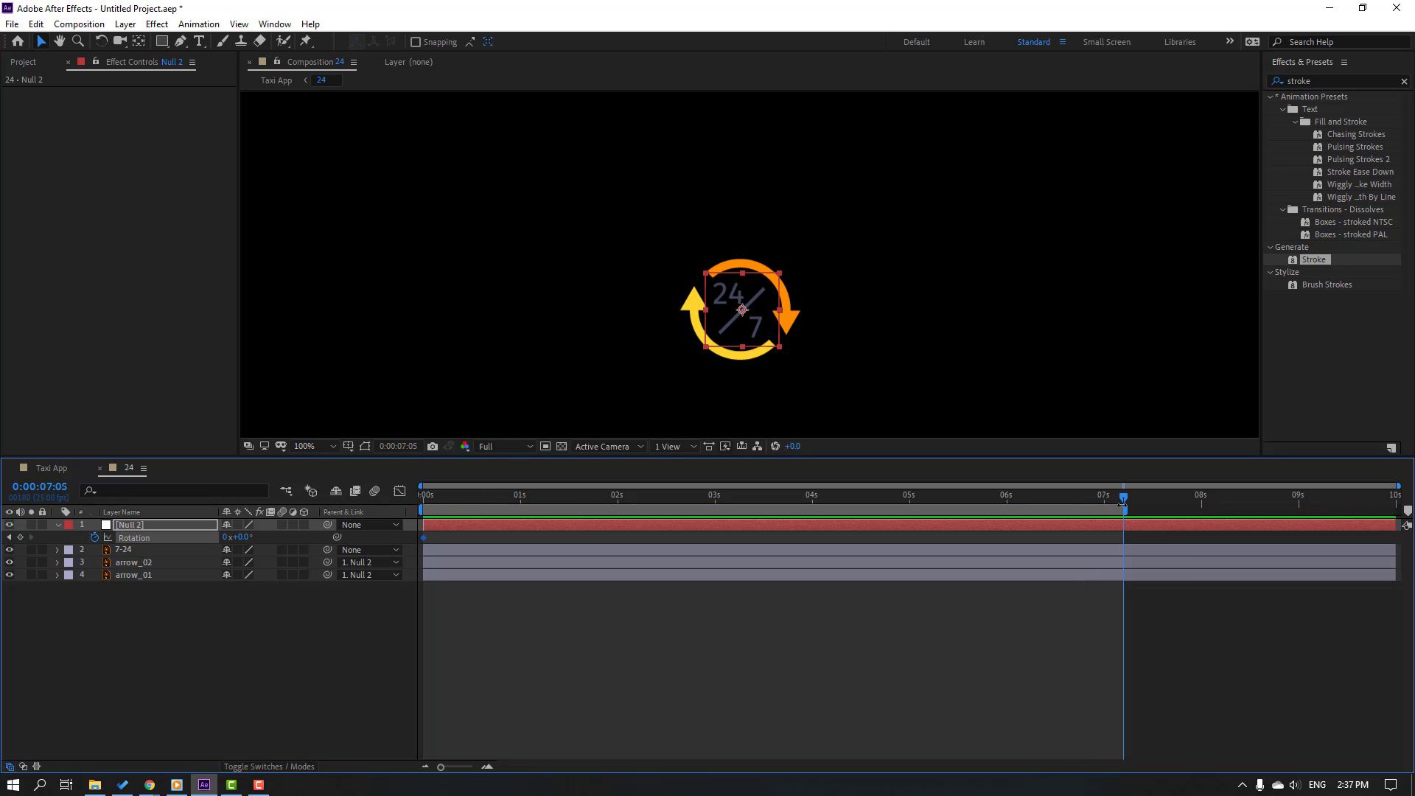
pyautogui.click(225, 537)
pyautogui.write('10')
pyautogui.press('Return')
# Step: Preview the spinning arrows and set the null's rotation at 0:00:07:05 to 5 revolutions
pyautogui.press('space')
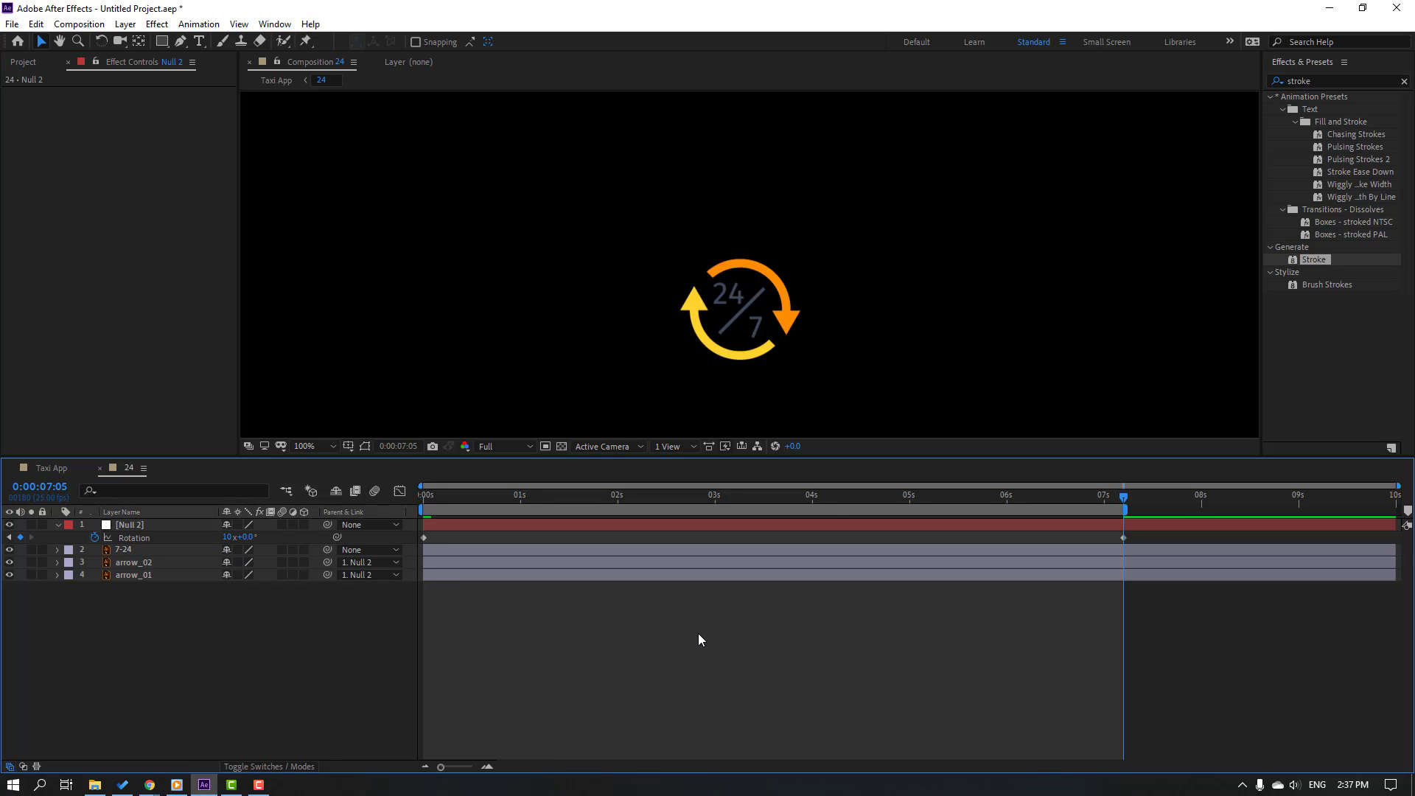
pyautogui.press(',')
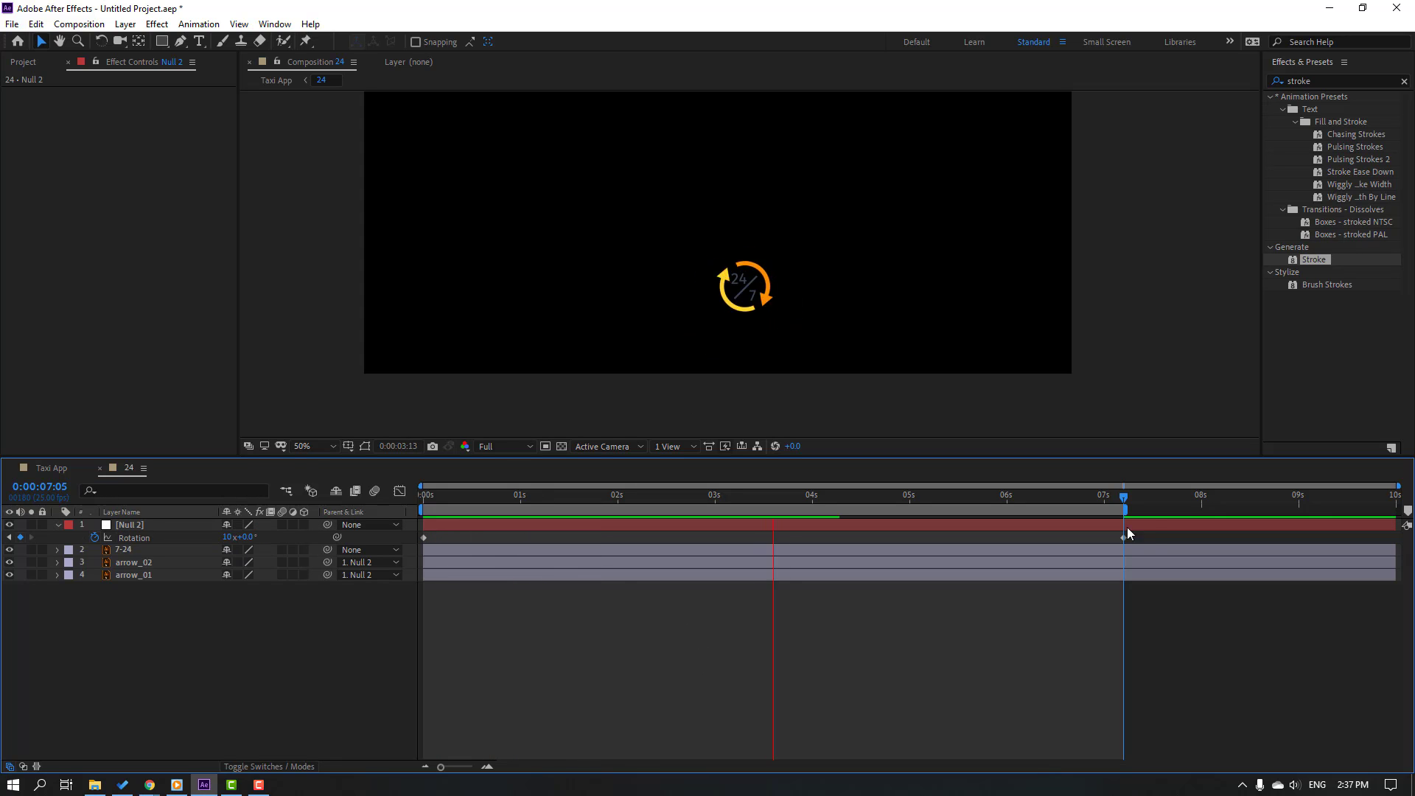
pyautogui.press('space')
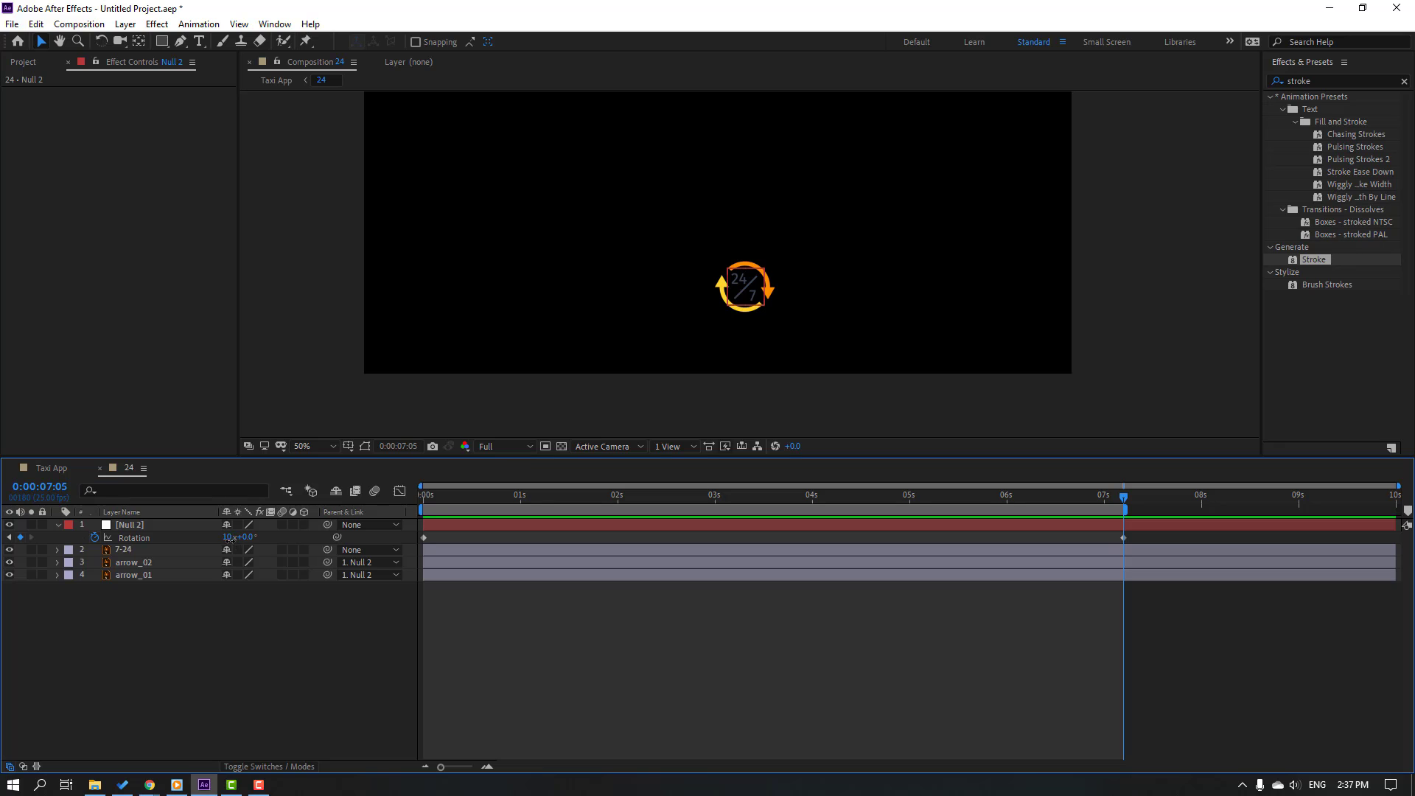
pyautogui.write('5')
pyautogui.press('Return')
# Step: Play back the arrow rotation around 24/7 to check its speed
pyautogui.press('space')
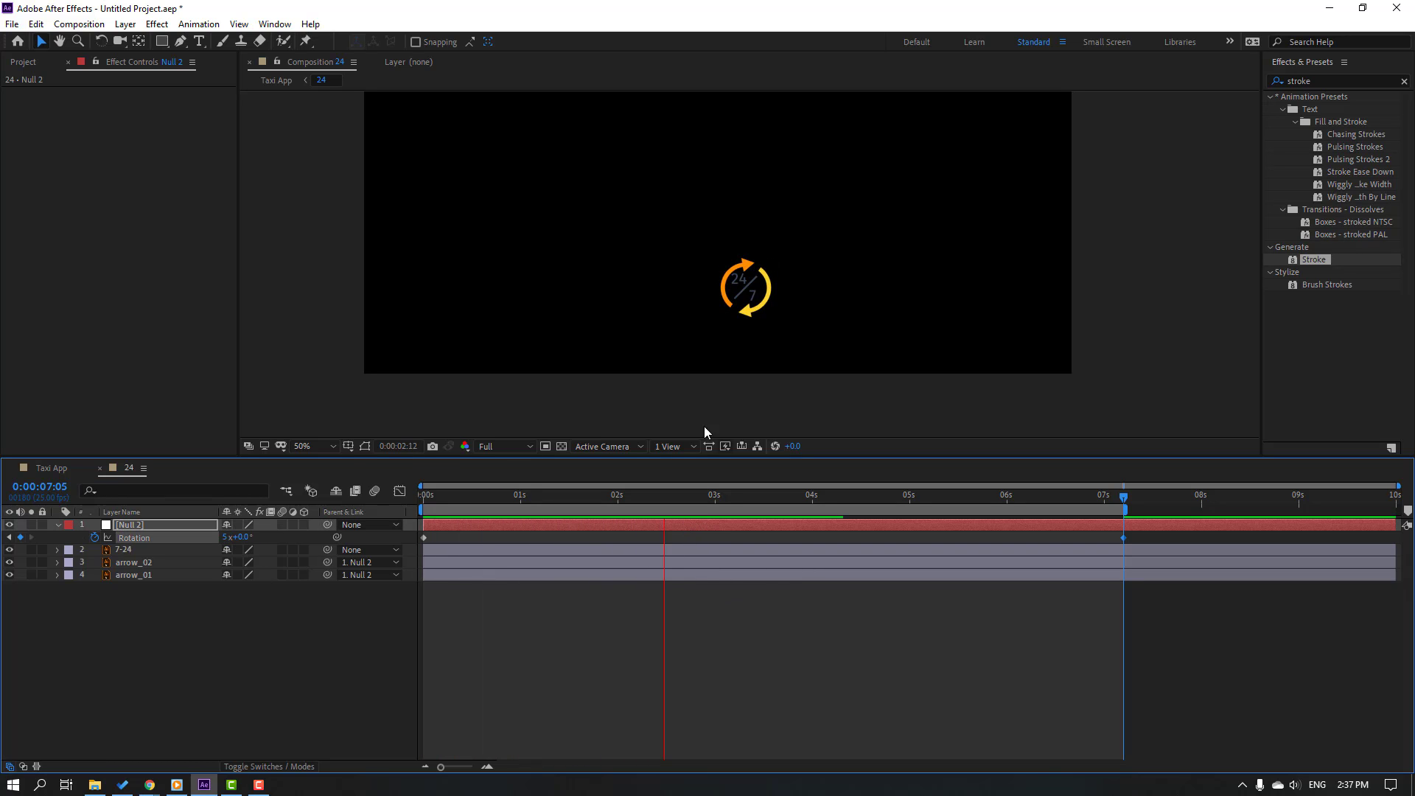
pyautogui.press('.')
pyautogui.press('space')
pyautogui.click(606, 573)
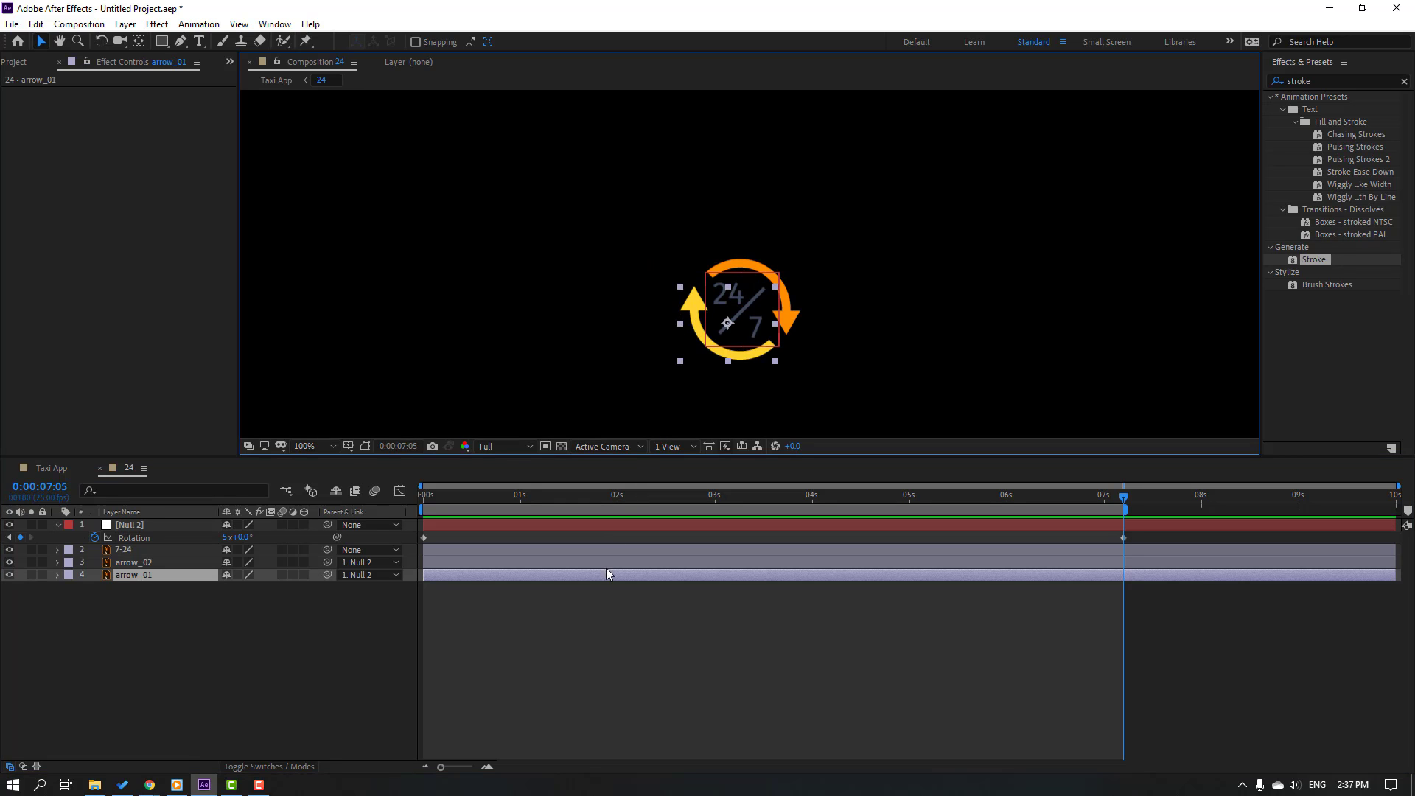
pyautogui.press('space')
pyautogui.press(',')
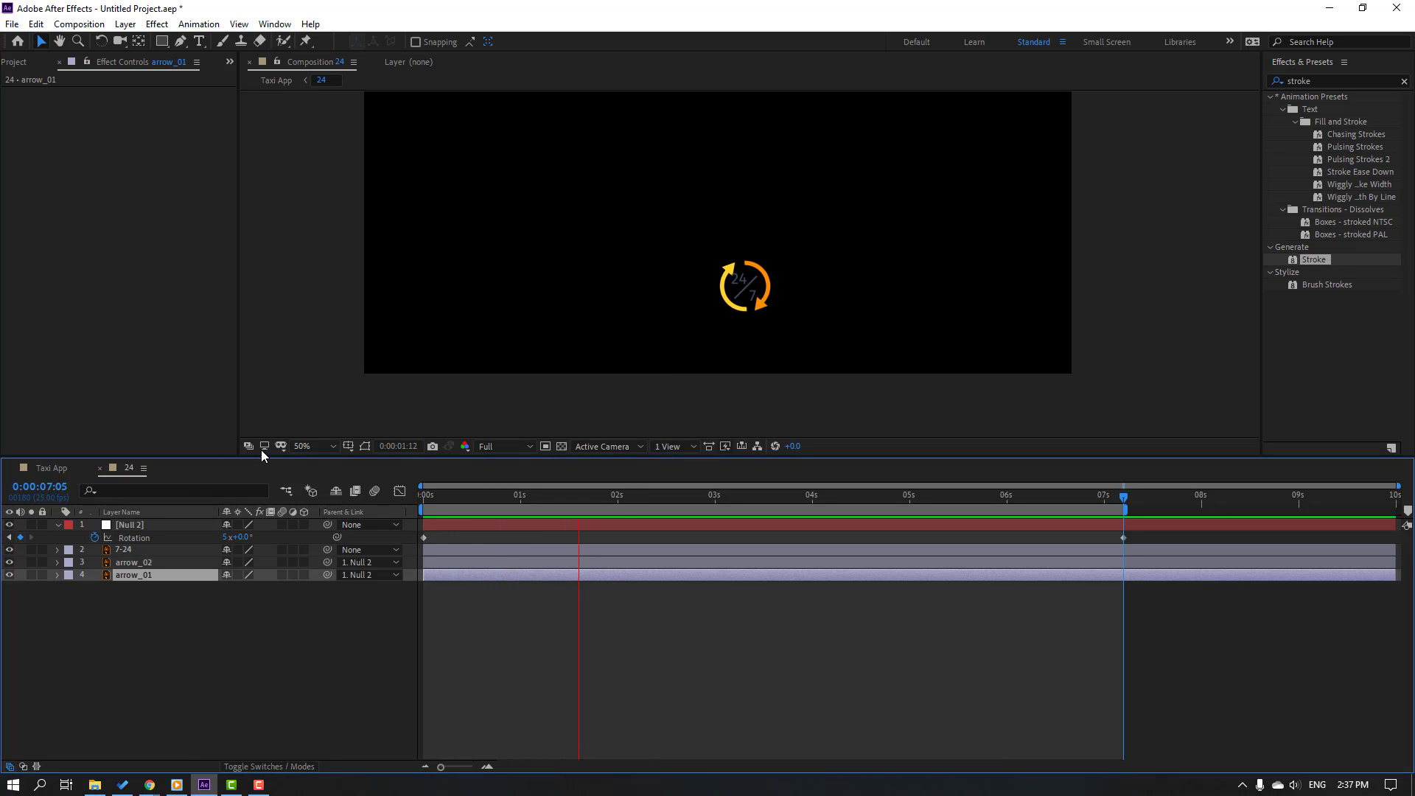
pyautogui.press('space')
# Step: Return to the Taxi App composition and set the 24 layer's opacity to 0% at 0:00:00:00
pyautogui.click(100, 468)
pyautogui.moveTo(450, 498); pyautogui.dragTo(424, 498)
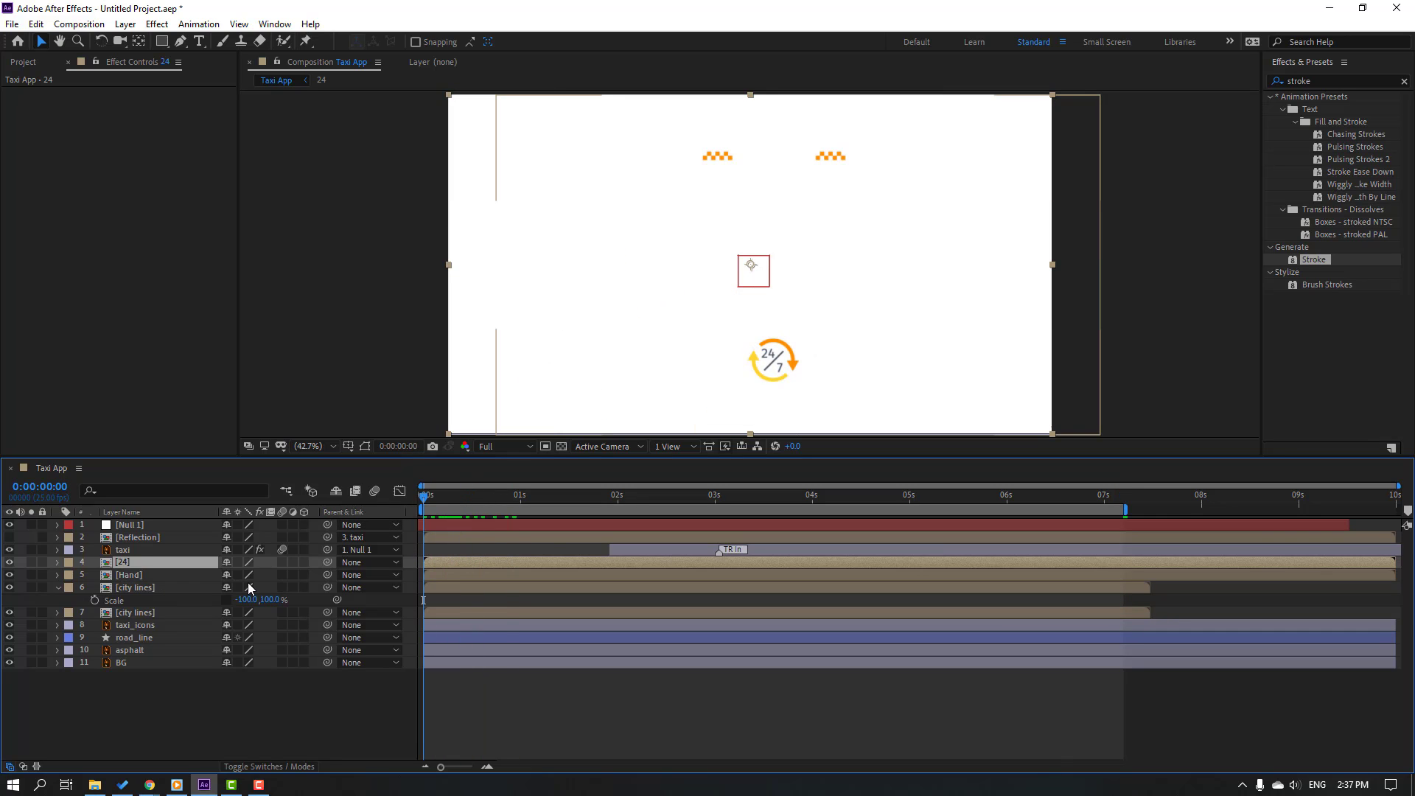
pyautogui.press('t')
pyautogui.click(229, 574)
pyautogui.write('2')
pyautogui.press('Return')
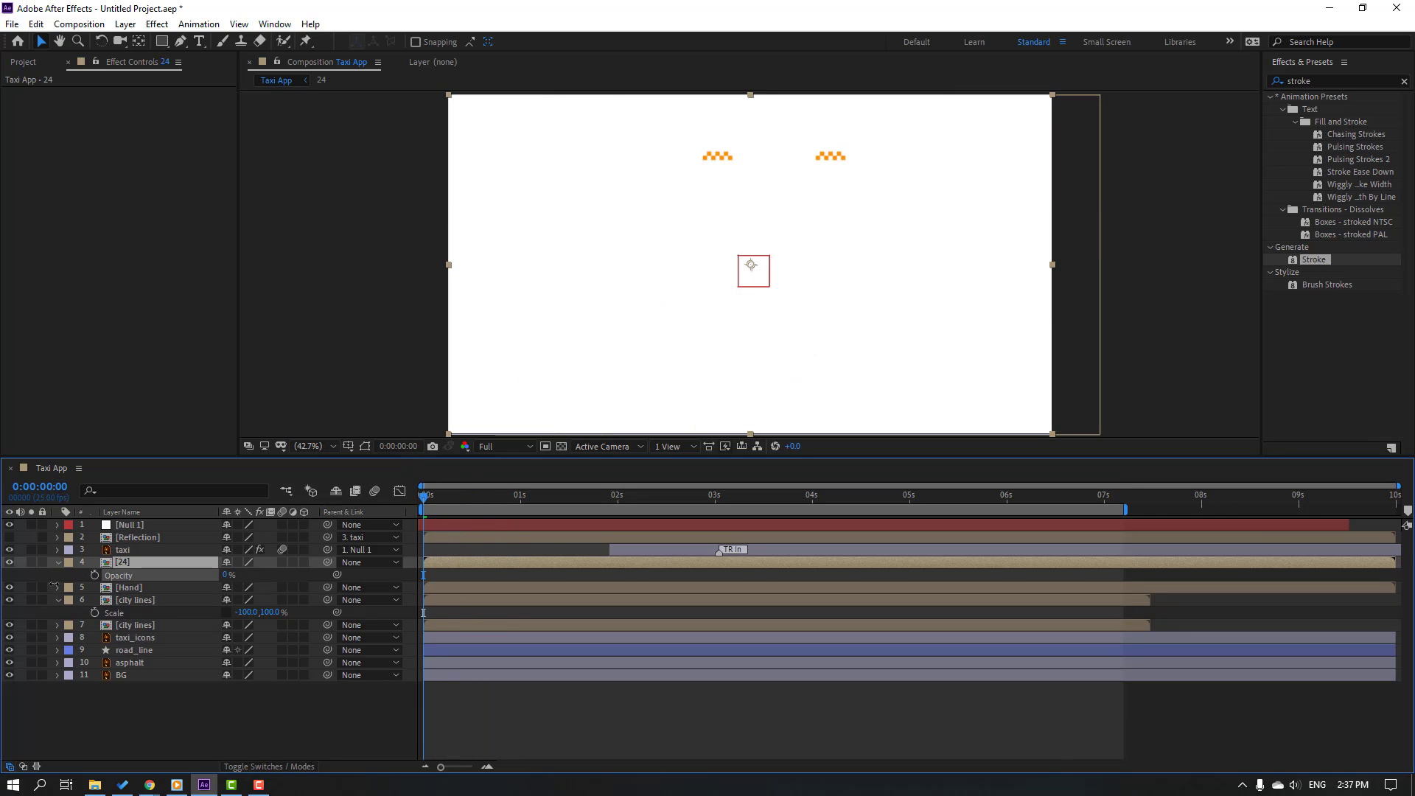
# Step: Keyframe the 24 layer's opacity from 0% at 0:00:02:04 to 100% at 0:00:02:18 and scrub through the fade
pyautogui.click(461, 500)
pyautogui.moveTo(461, 501); pyautogui.dragTo(632, 499)
pyautogui.click(94, 574)
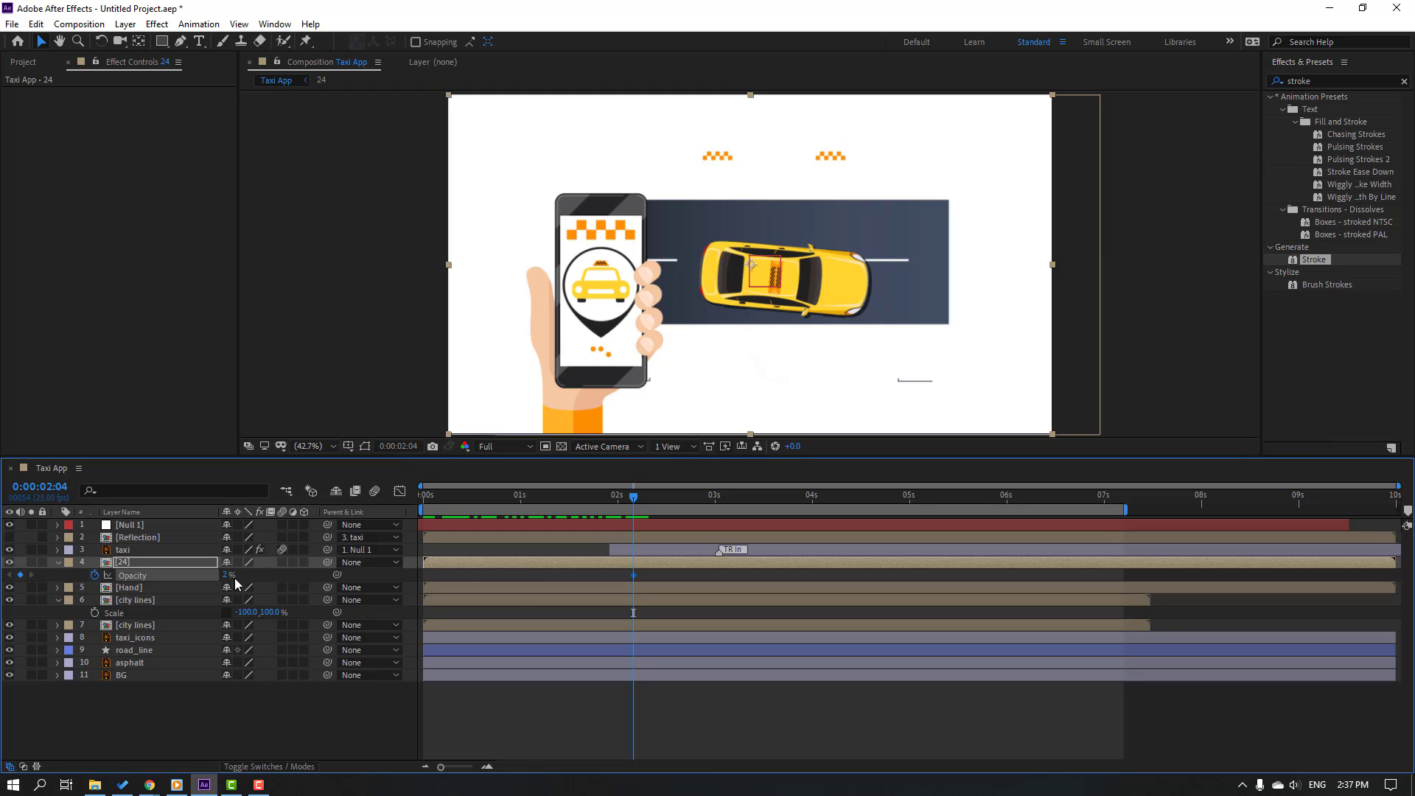
pyautogui.moveTo(228, 582); pyautogui.dragTo(164, 592)
pyautogui.moveTo(619, 505); pyautogui.dragTo(687, 501)
pyautogui.moveTo(225, 575); pyautogui.dragTo(531, 575)
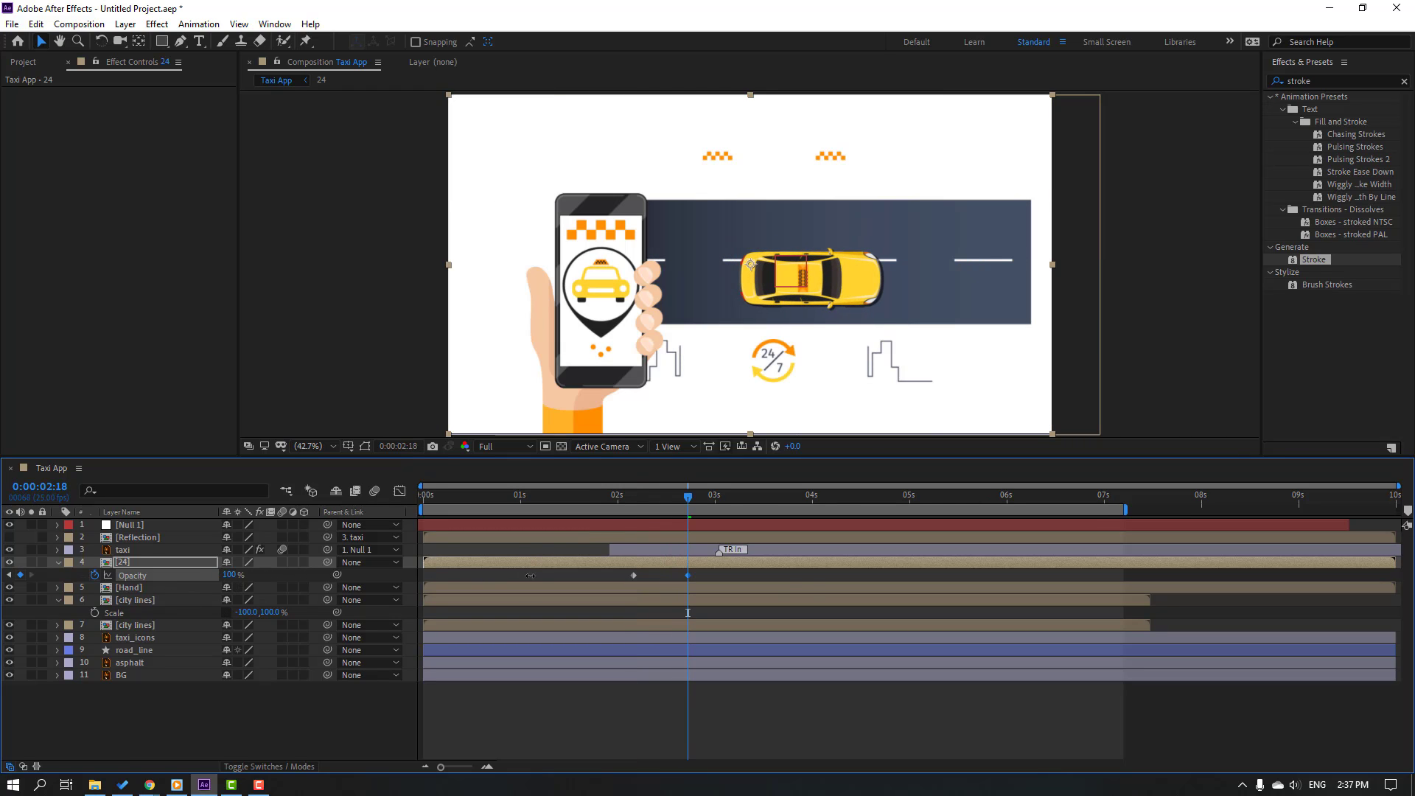
pyautogui.moveTo(638, 489); pyautogui.dragTo(693, 656)
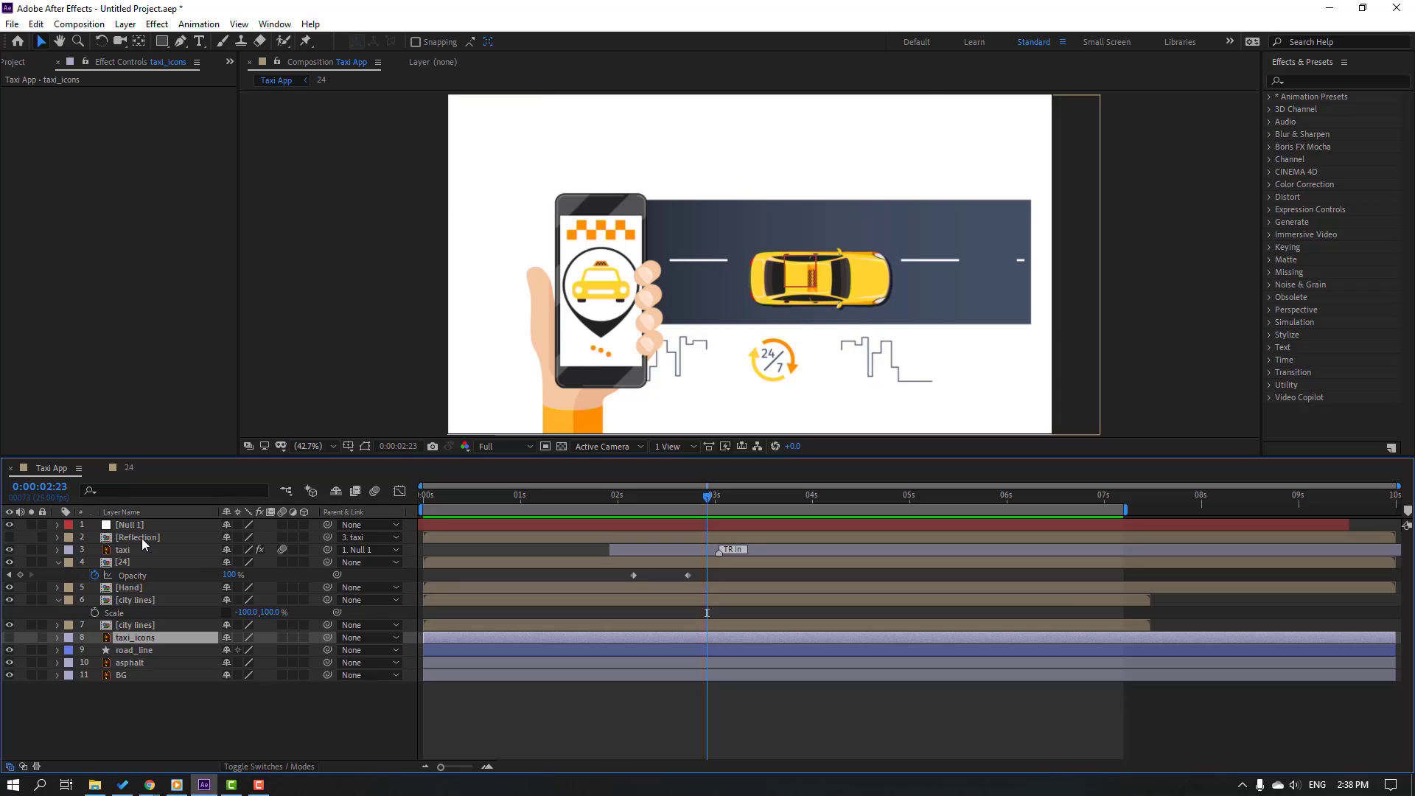
# Step: Open the Reflection composition, duplicate the glass layer, and place the reflection layer between the two glass layers
pyautogui.doubleClick(138, 538)
pyautogui.click(140, 542)
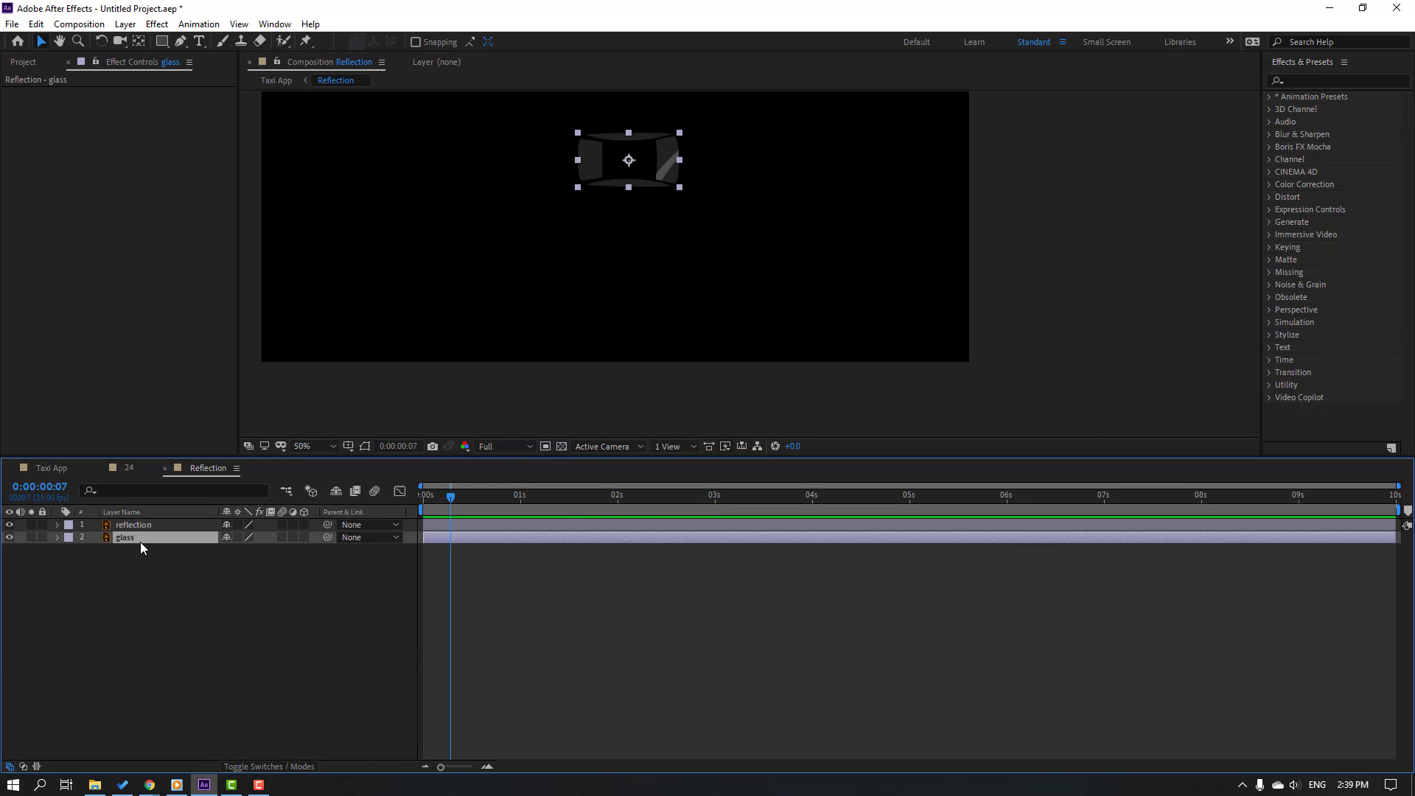
pyautogui.hotkey('ctrl', 'd')
pyautogui.click(136, 524)
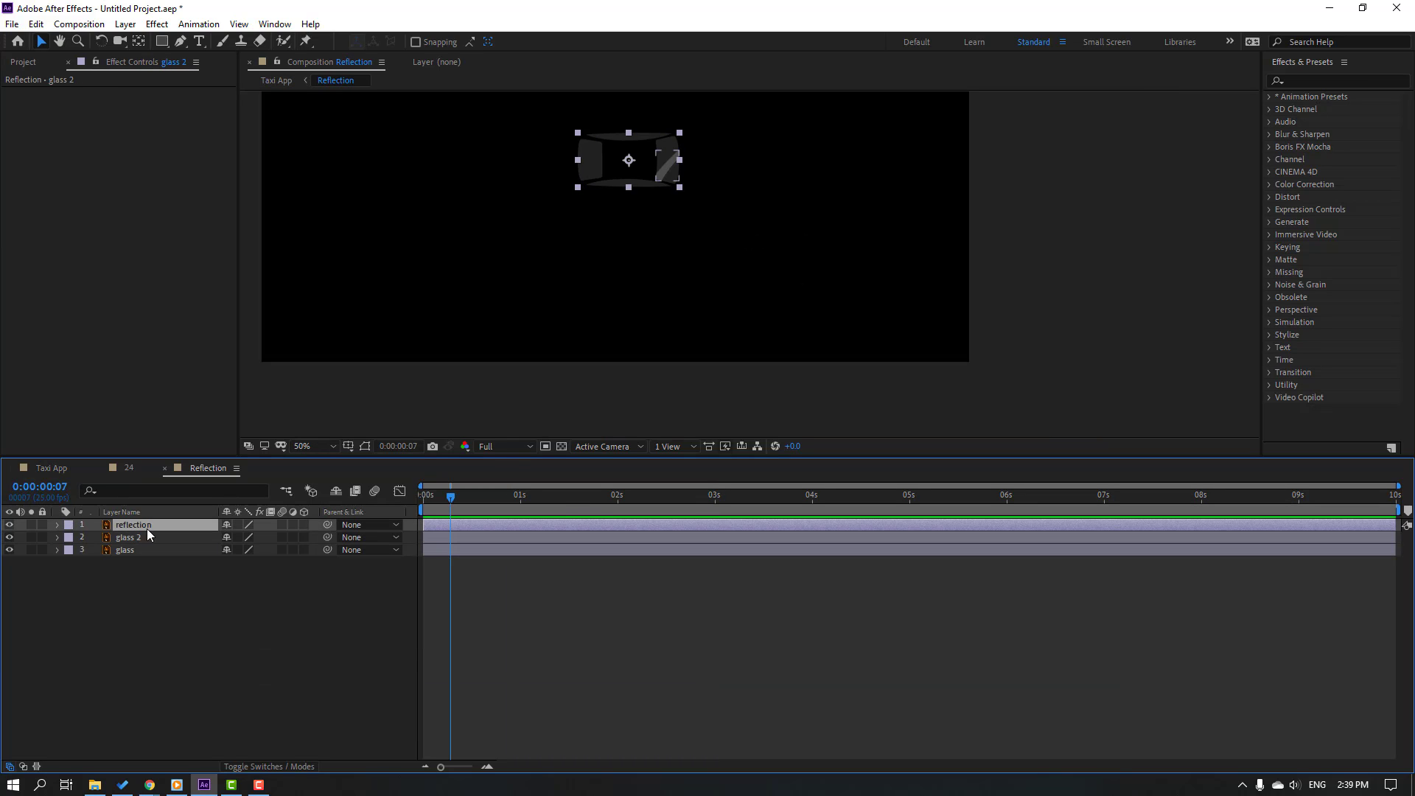
pyautogui.moveTo(136, 525); pyautogui.dragTo(134, 550)
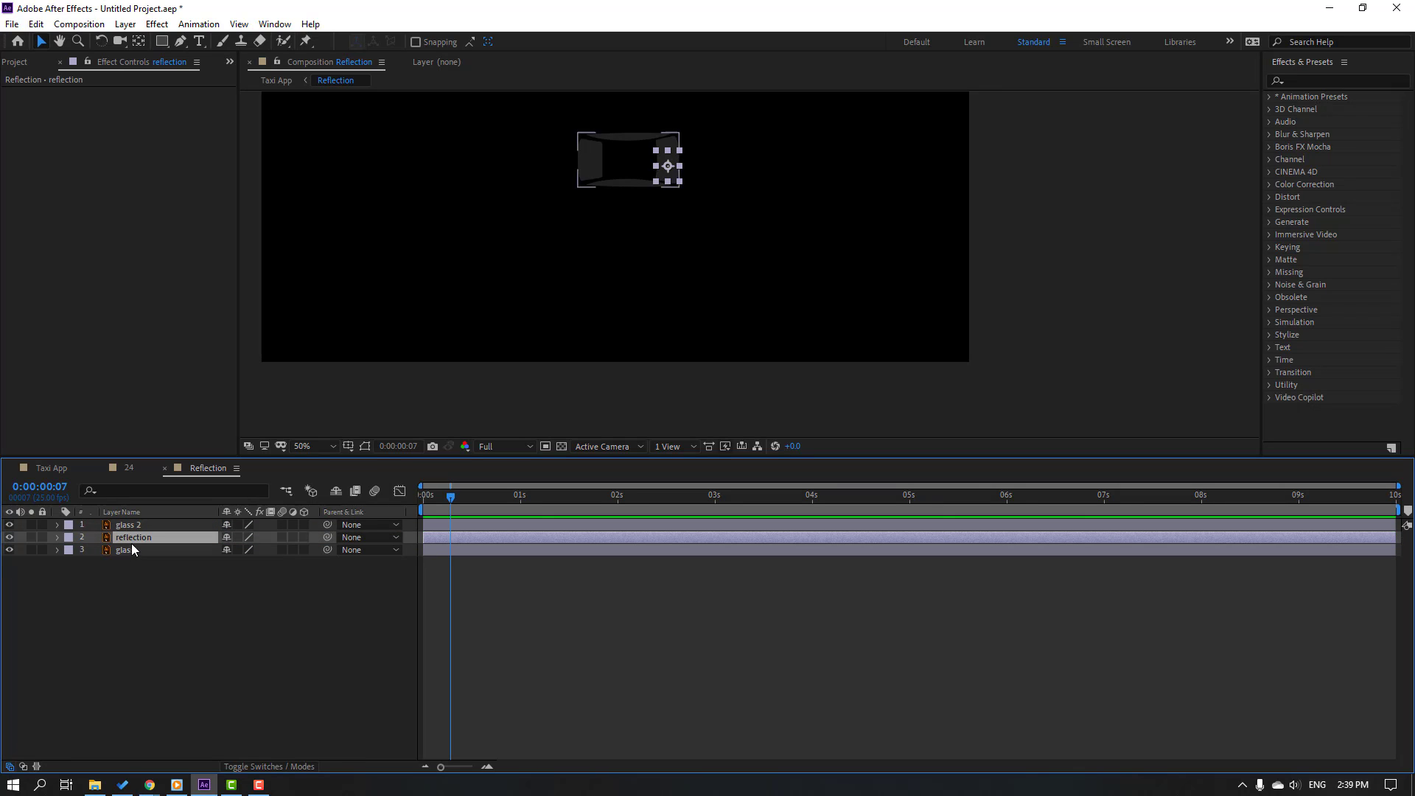
# Step: Set the reflection layer's track matte to Alpha Matte "glass 2"
pyautogui.click(262, 768)
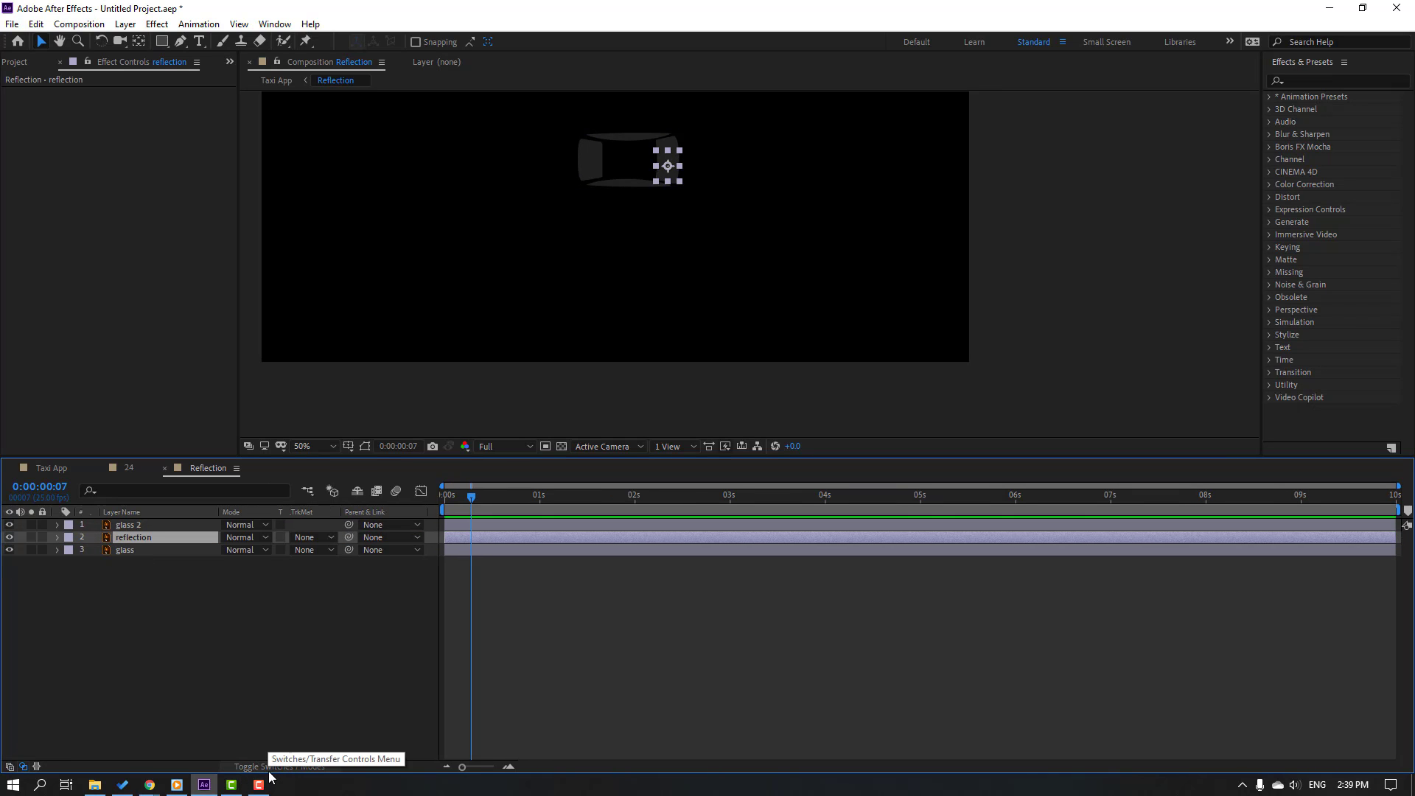
pyautogui.click(312, 537)
pyautogui.click(308, 575)
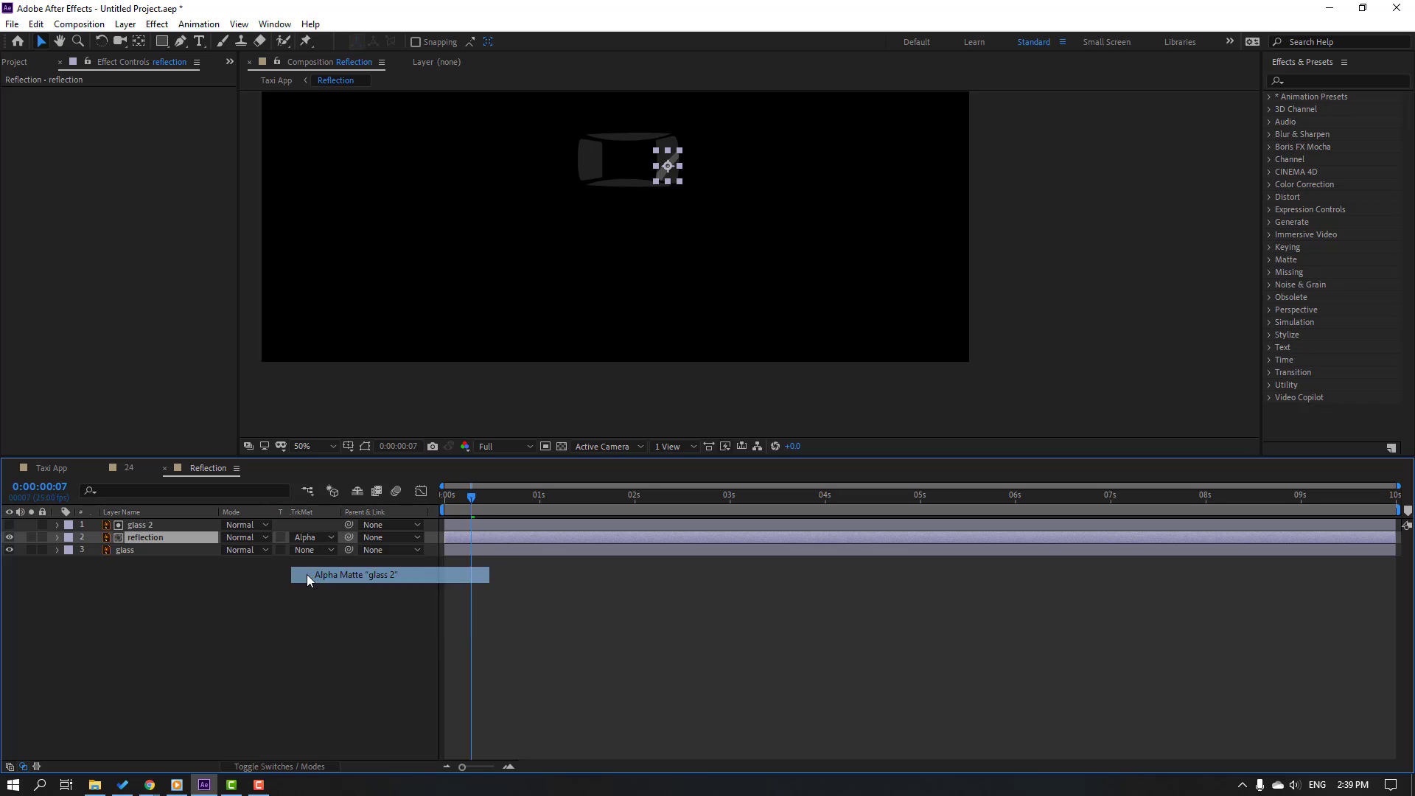
# Step: Unlink the reflection layer's scale dimensions and set its scale to 200% wide by 100% high
pyautogui.click(152, 538)
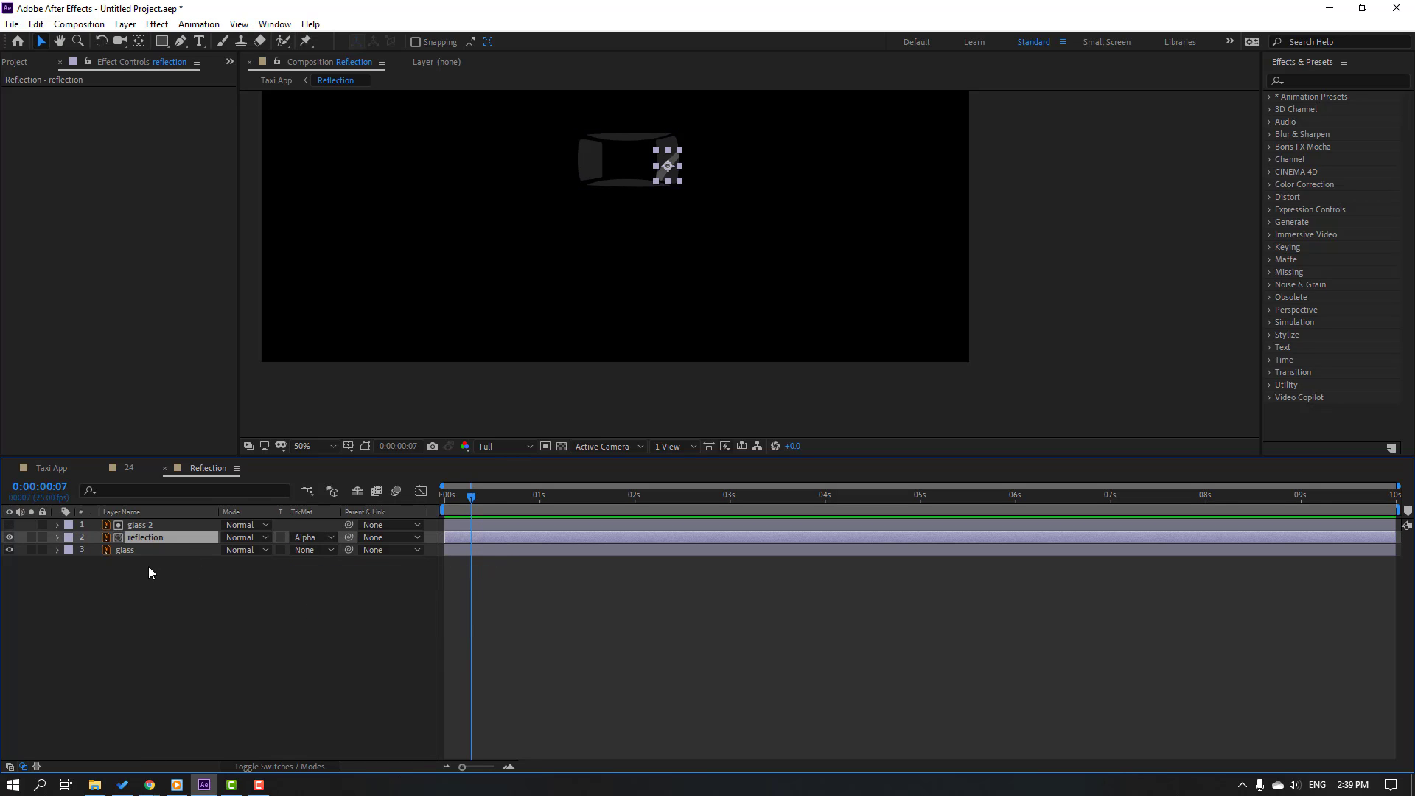
pyautogui.press('s')
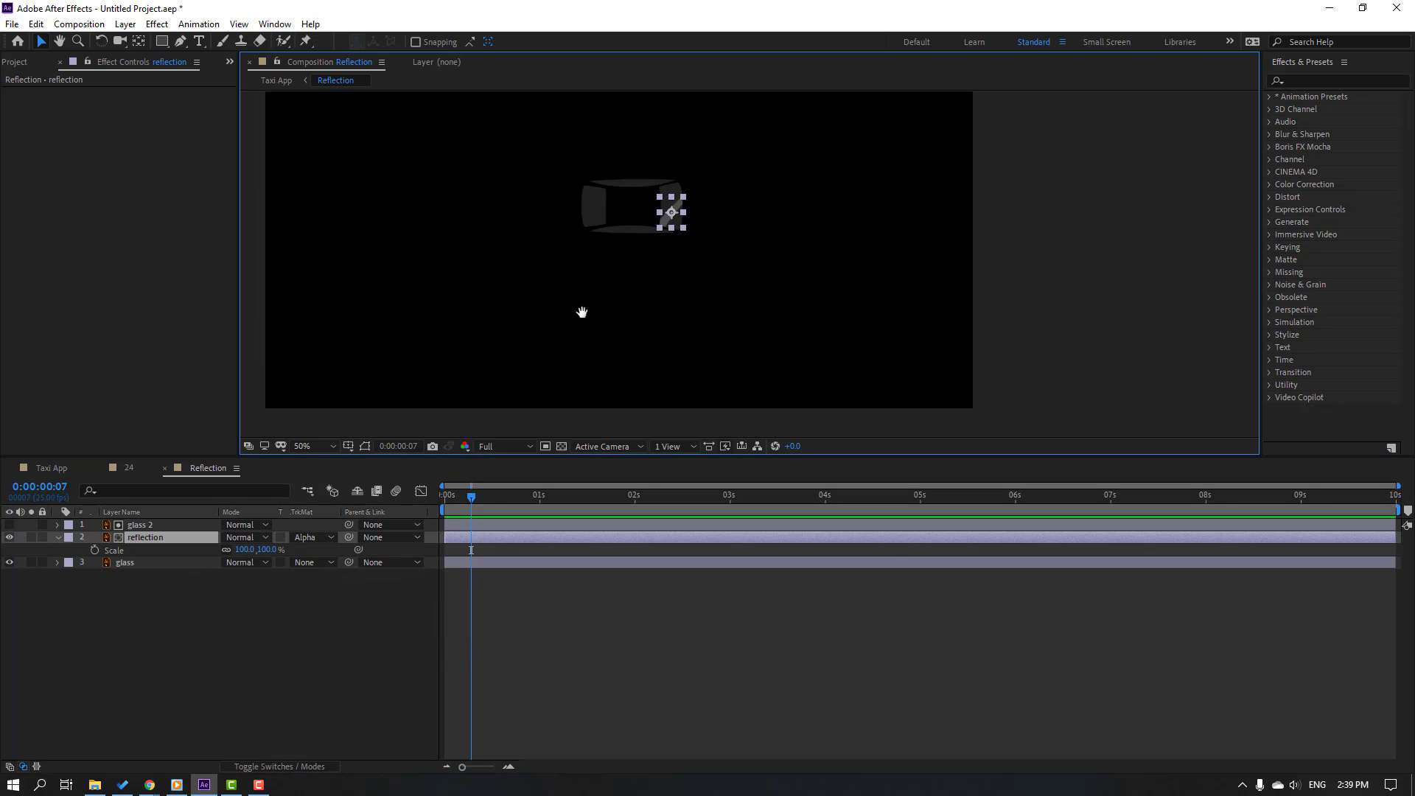
pyautogui.scroll(4, 581, 310)
pyautogui.click(225, 550)
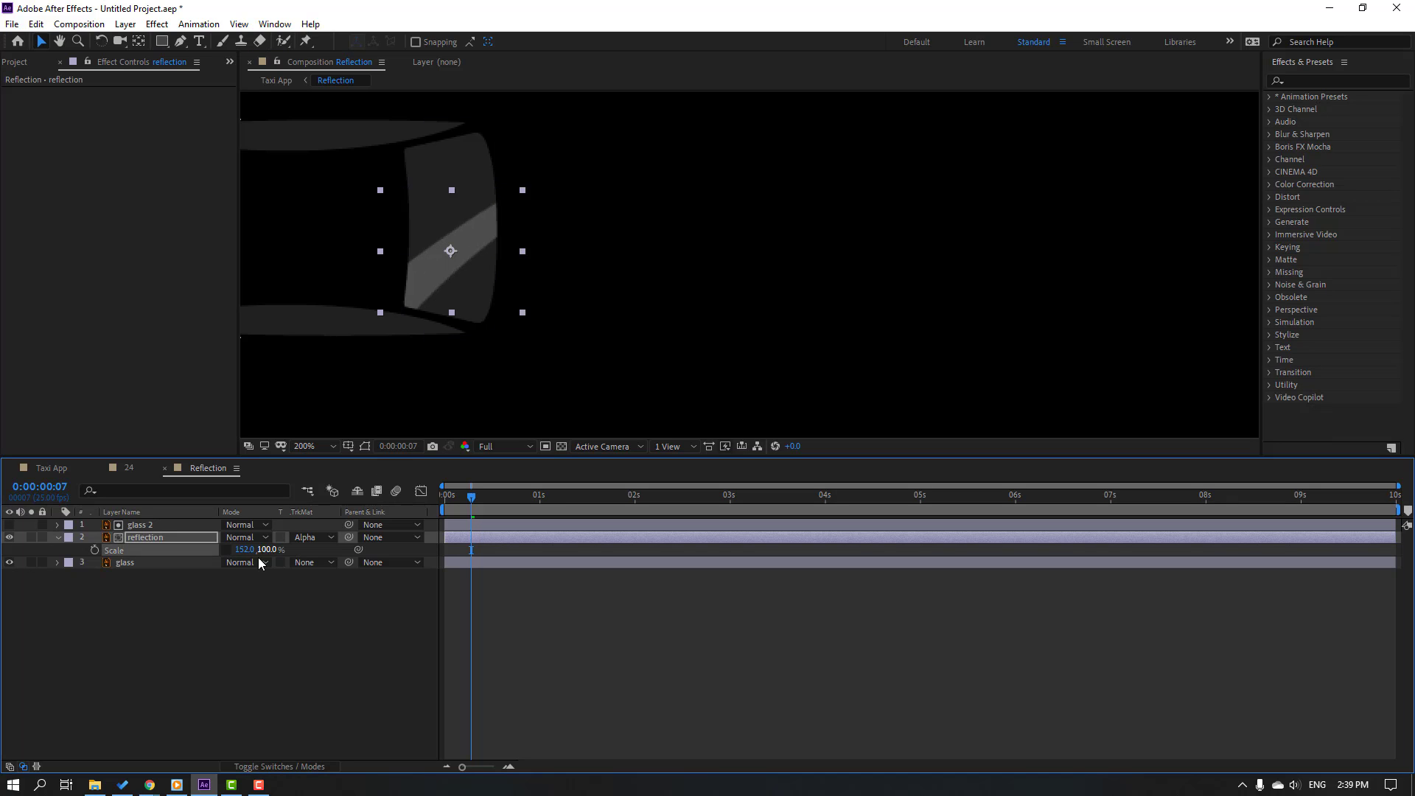
pyautogui.moveTo(243, 549); pyautogui.dragTo(284, 549)
pyautogui.click(267, 550)
pyautogui.write('100')
pyautogui.press('Return')
pyautogui.click(243, 549)
pyautogui.write('200')
pyautogui.press('Return')
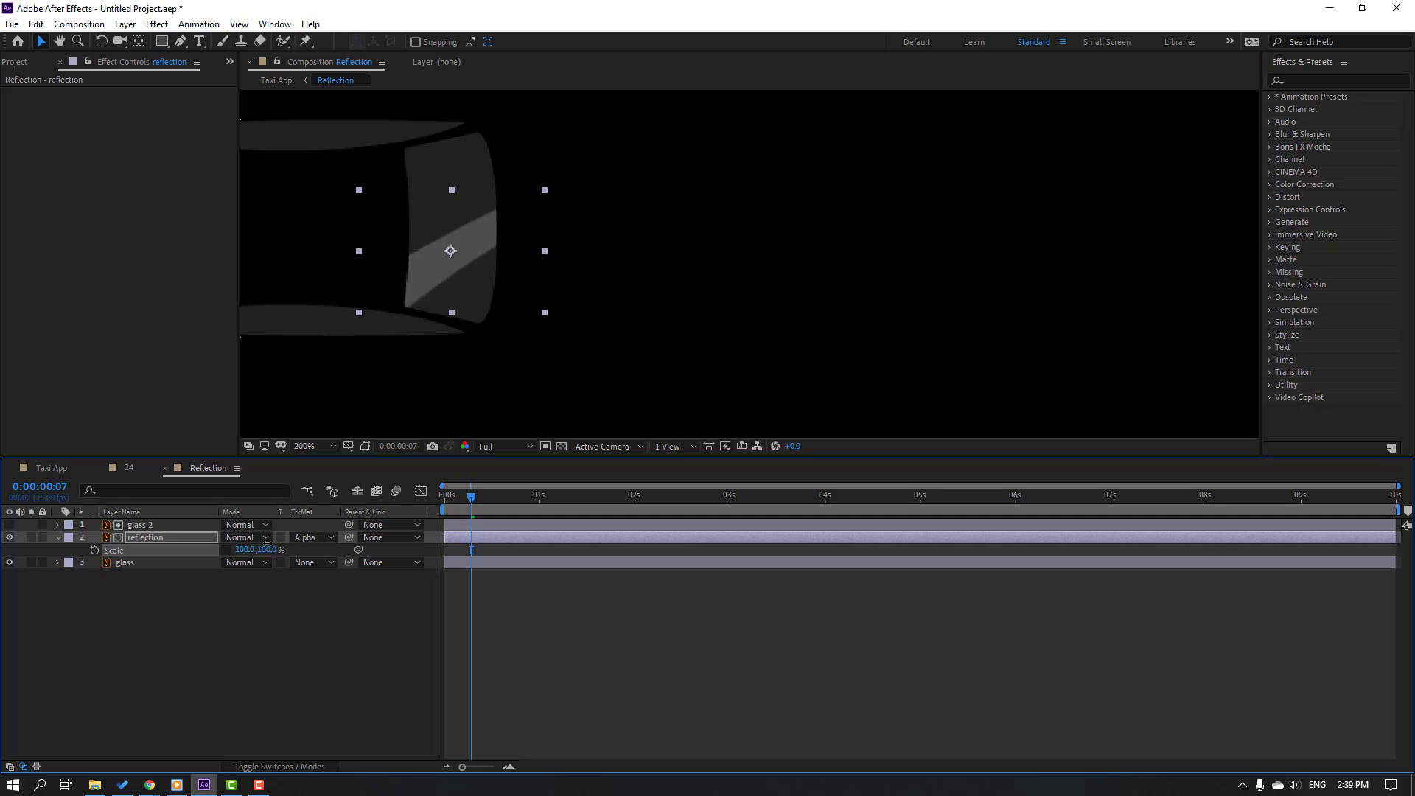
# Step: Keyframe the reflection's position diagonally across the glass, from 863.1, 451.1 at 0:00:00:00 to 1166.1, 596.1 at 0:00:00:10
pyautogui.press(',')
pyautogui.moveTo(585, 270); pyautogui.dragTo(409, 203)
pyautogui.moveTo(485, 495); pyautogui.dragTo(429, 523)
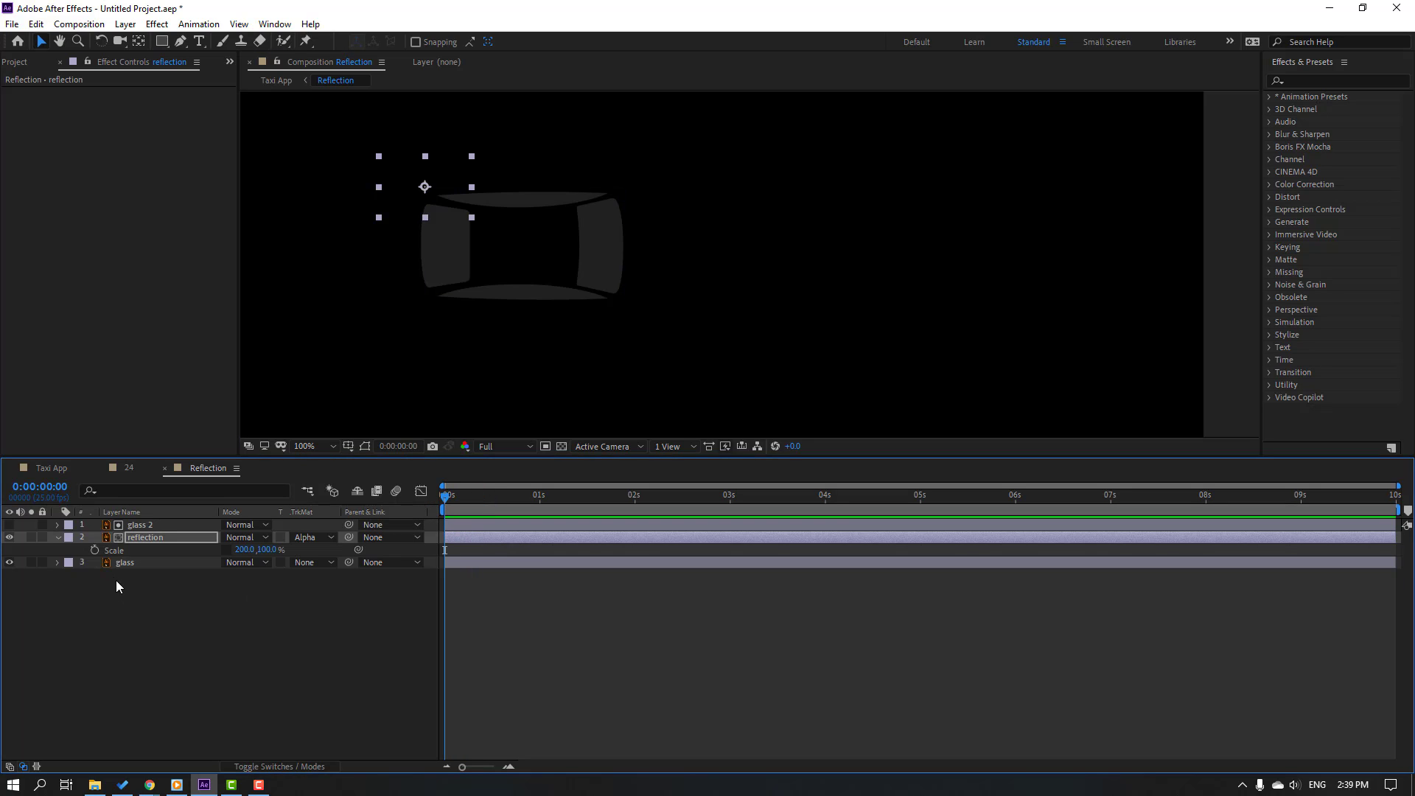
pyautogui.click(140, 537)
pyautogui.press('p')
pyautogui.click(95, 550)
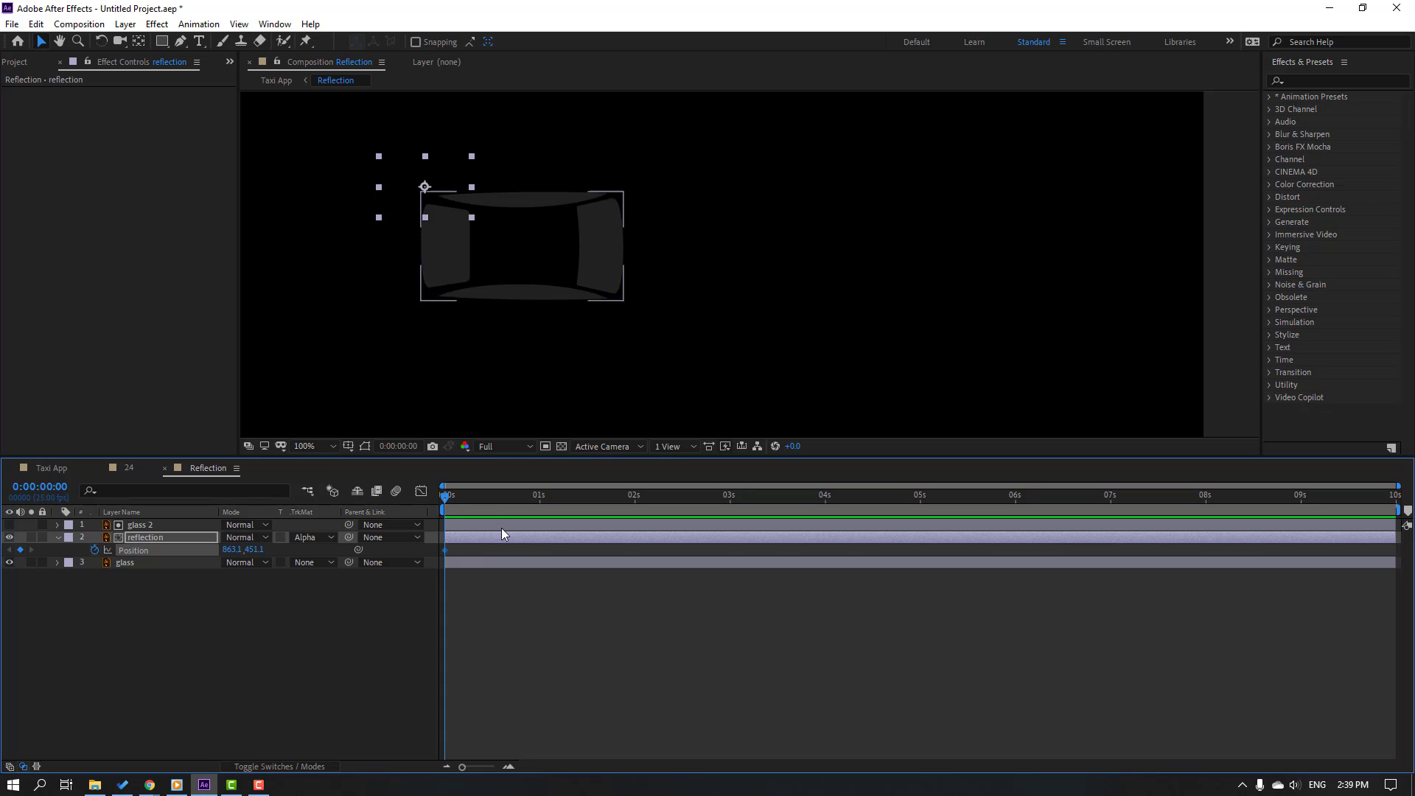
pyautogui.click(482, 512)
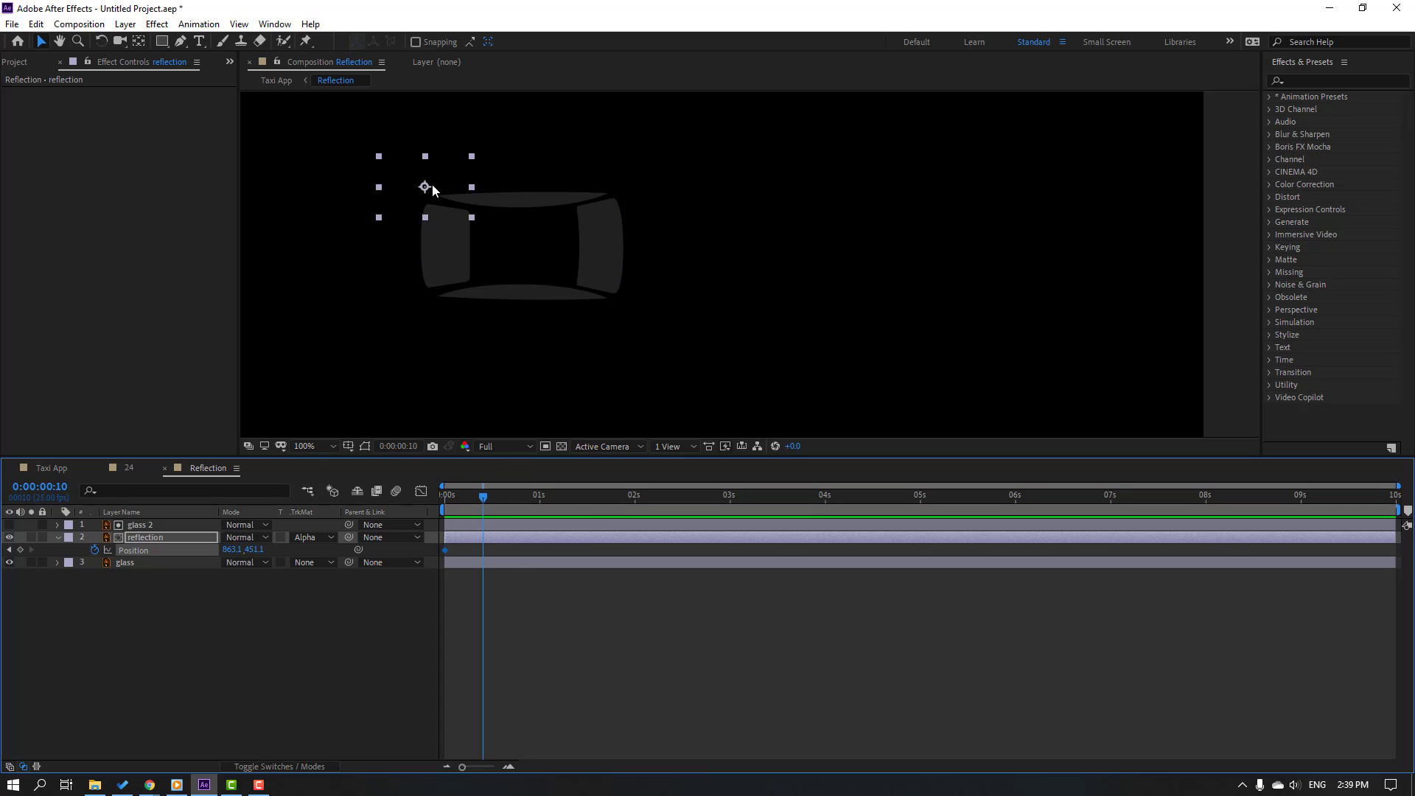
pyautogui.moveTo(436, 185); pyautogui.dragTo(661, 292)
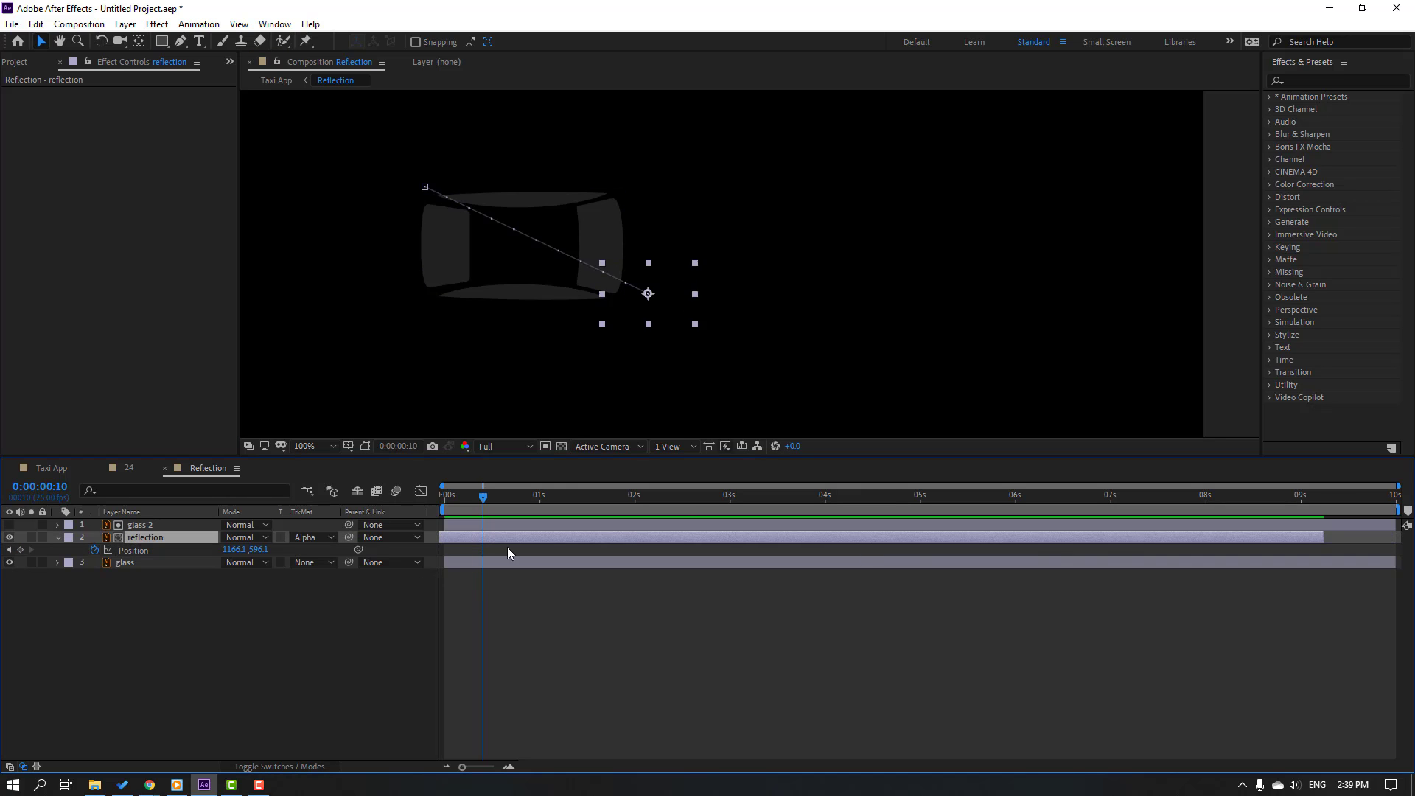
# Step: Apply Easy Ease to the reflection's position keyframes, move the last one to 0:00:00:16, and preview the sweep
pyautogui.rightClick(445, 550)
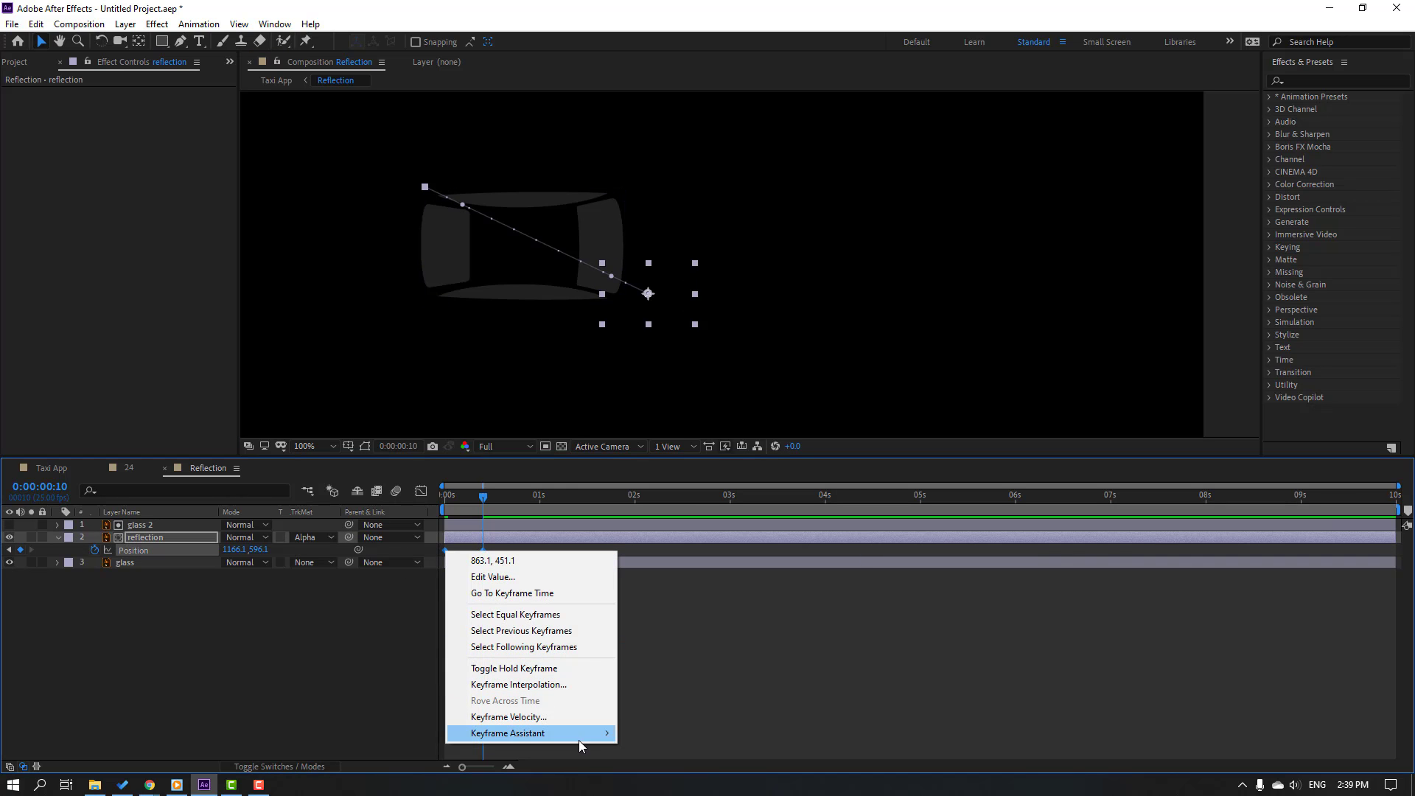
pyautogui.moveTo(578, 734)
pyautogui.click(666, 639)
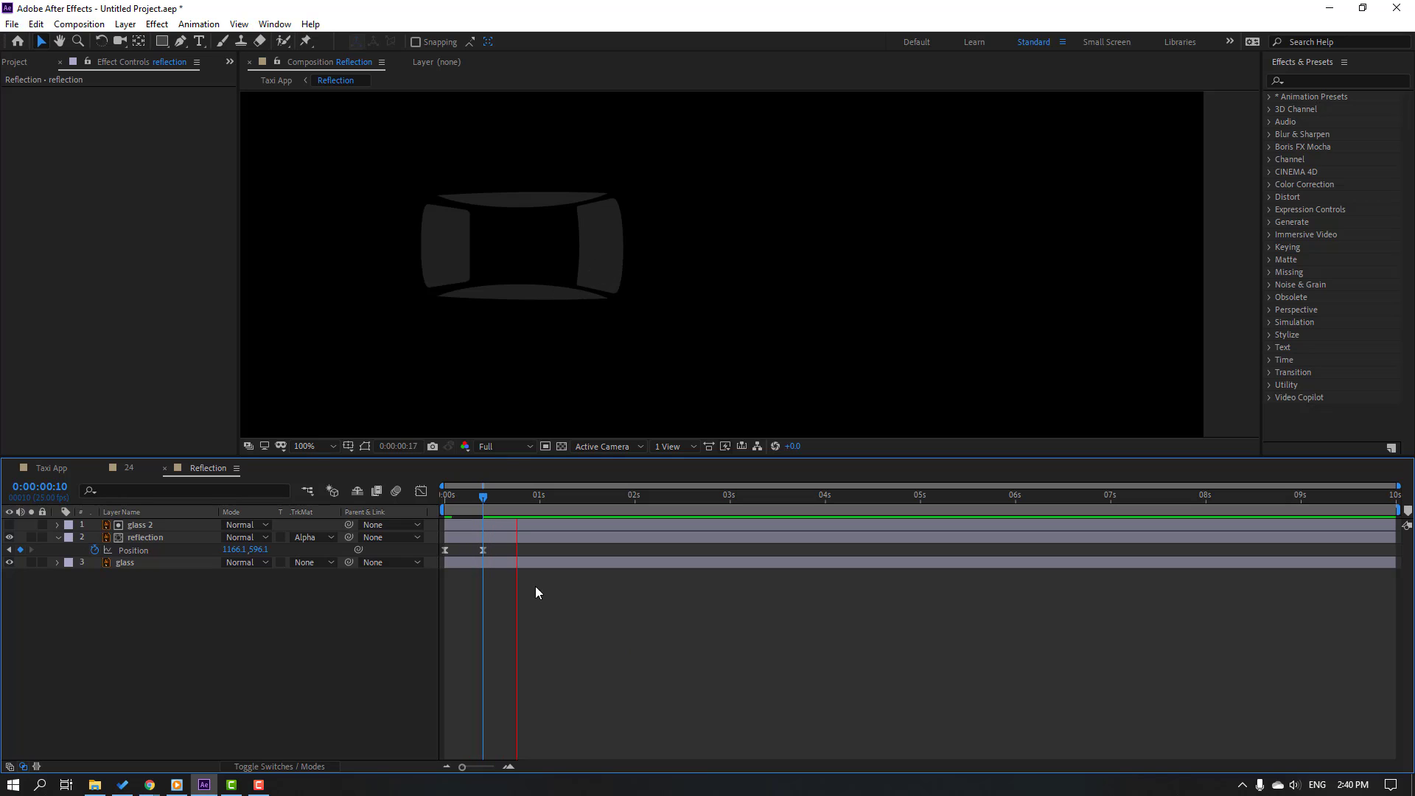
pyautogui.moveTo(482, 550); pyautogui.dragTo(507, 551)
pyautogui.press('space')
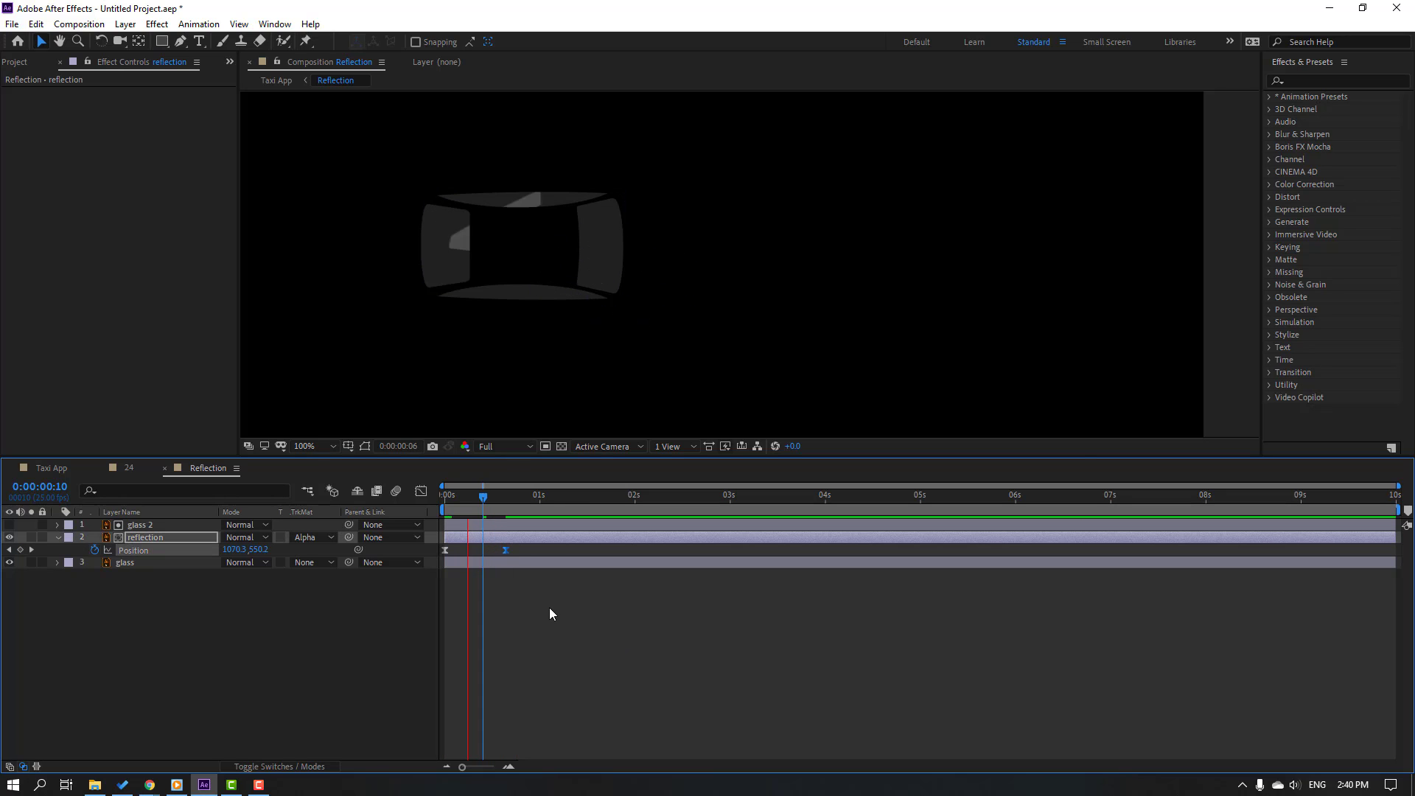
# Step: Add a position keyframe at 0:00:00:06 that bends the reflection's path upward over the upper side window
pyautogui.moveTo(485, 500); pyautogui.dragTo(470, 503)
pyautogui.moveTo(496, 206); pyautogui.dragTo(509, 175)
pyautogui.click(469, 499)
pyautogui.moveTo(469, 499); pyautogui.dragTo(451, 499)
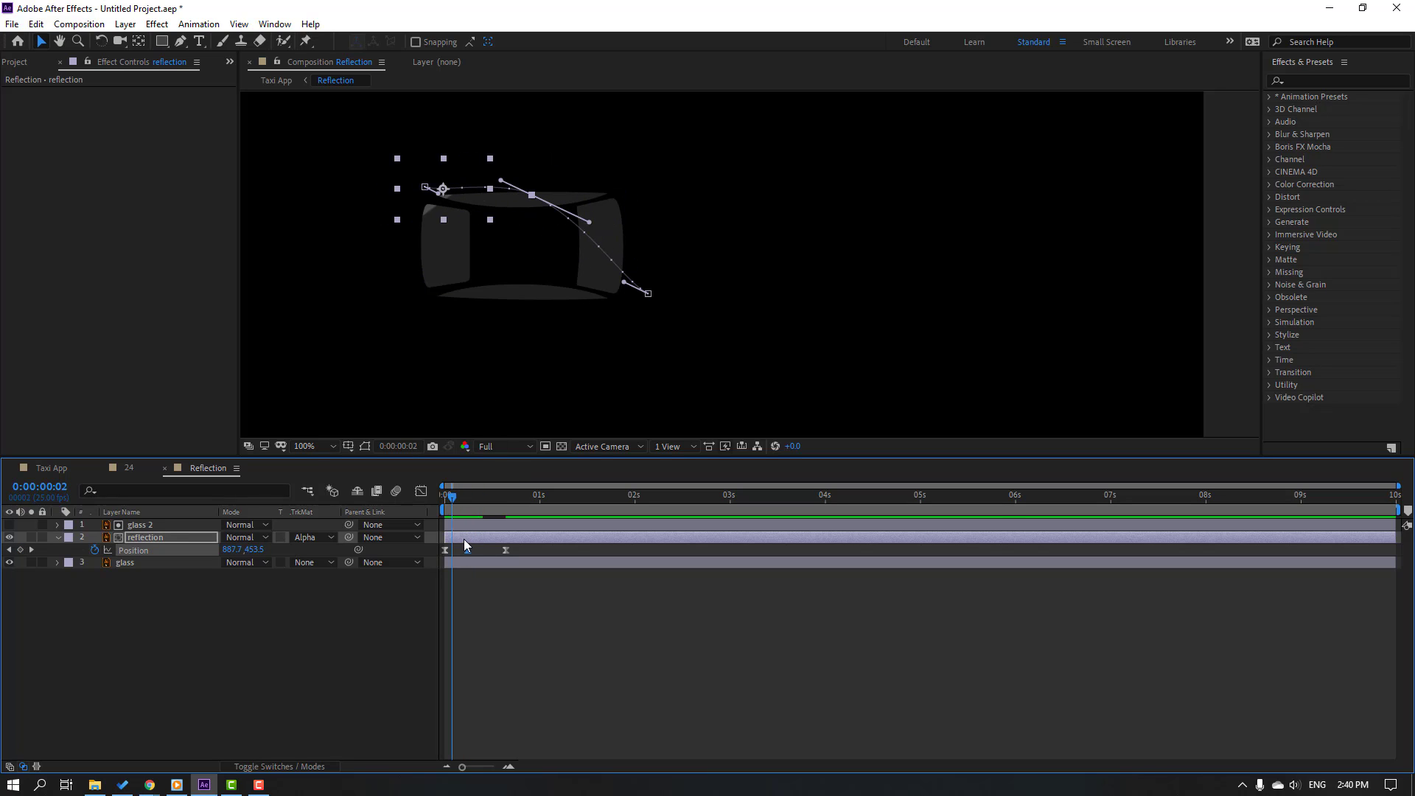
# Step: Move the reflection's starting position at 0:00:00:00 slightly higher above the glass and preview the sweep
pyautogui.press('pageup')
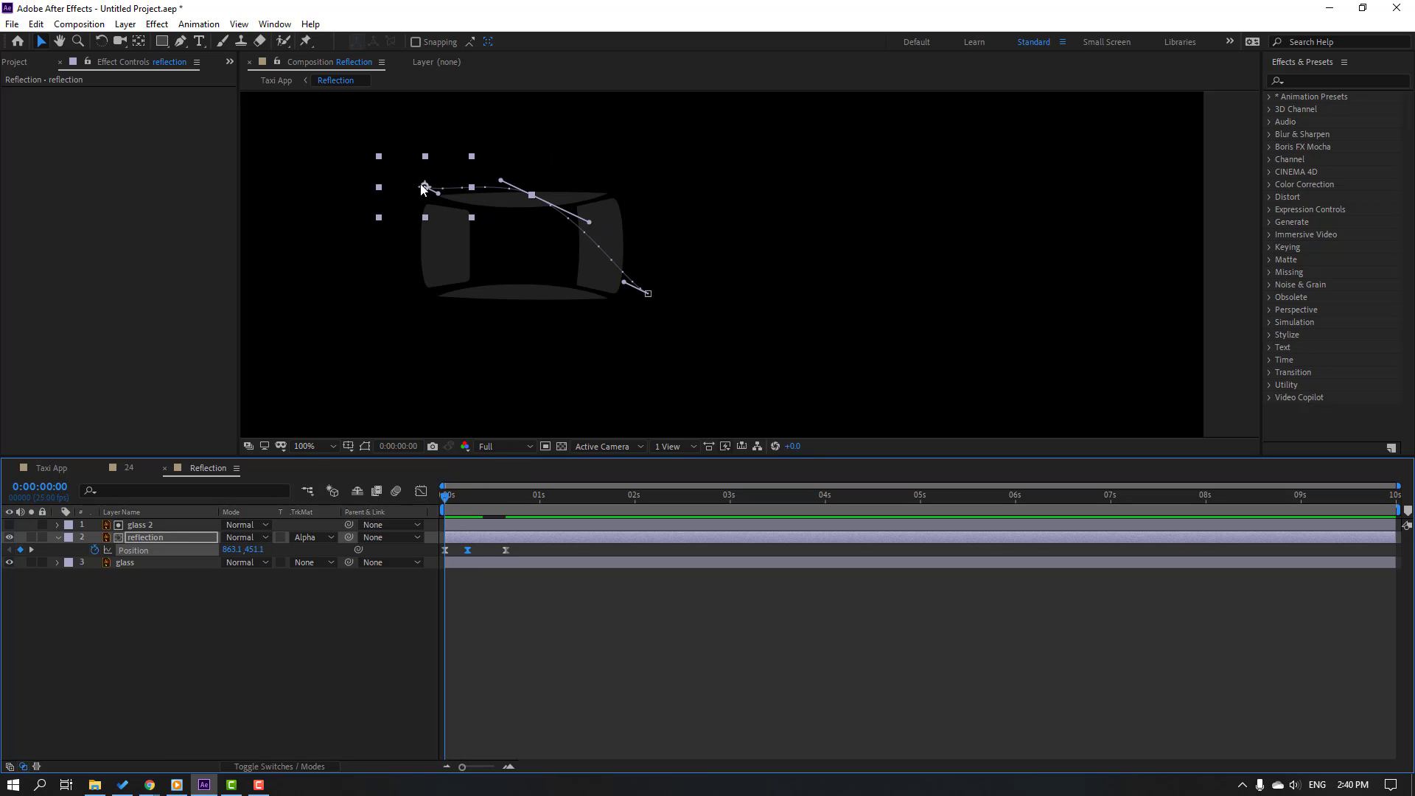
pyautogui.moveTo(424, 190); pyautogui.dragTo(430, 163)
pyautogui.click(458, 500)
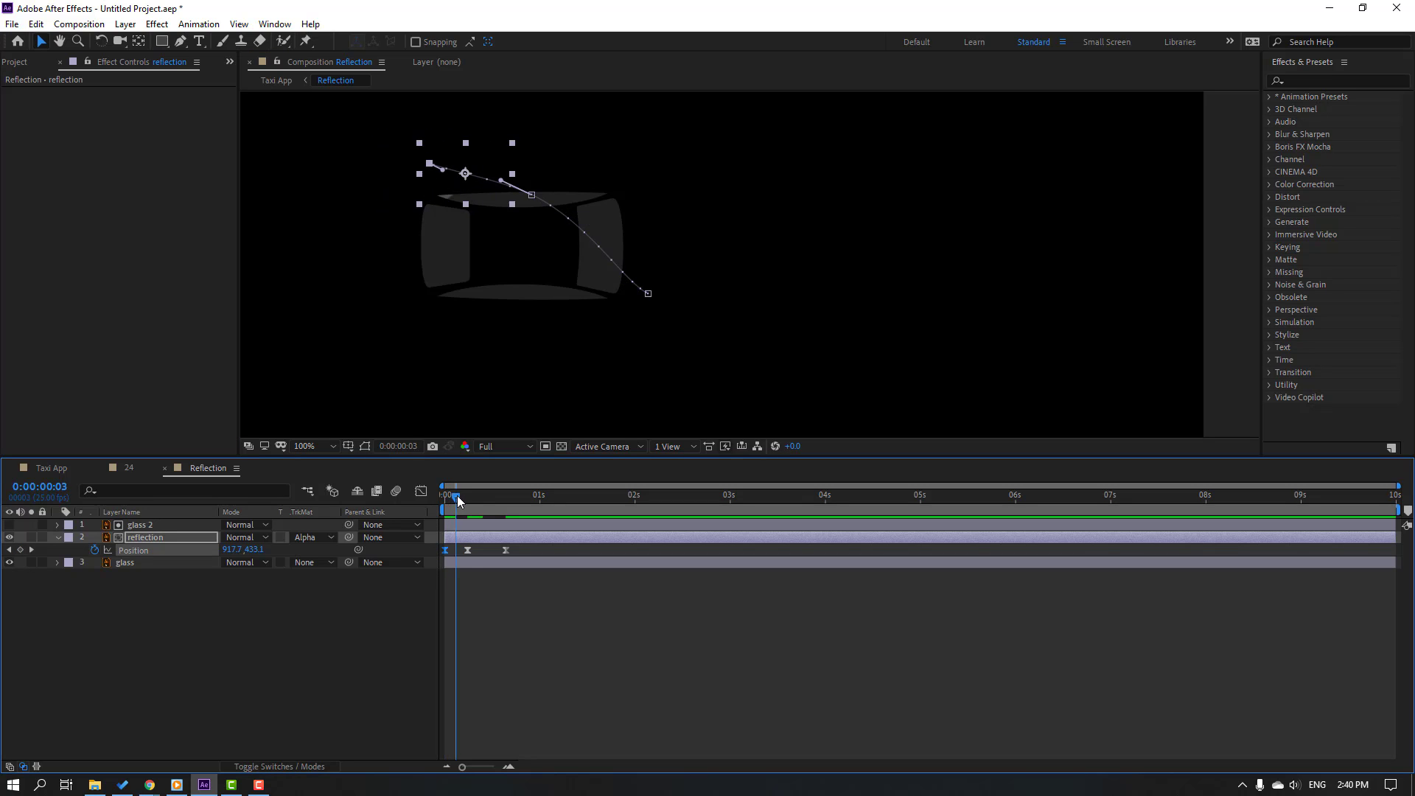
pyautogui.press('space')
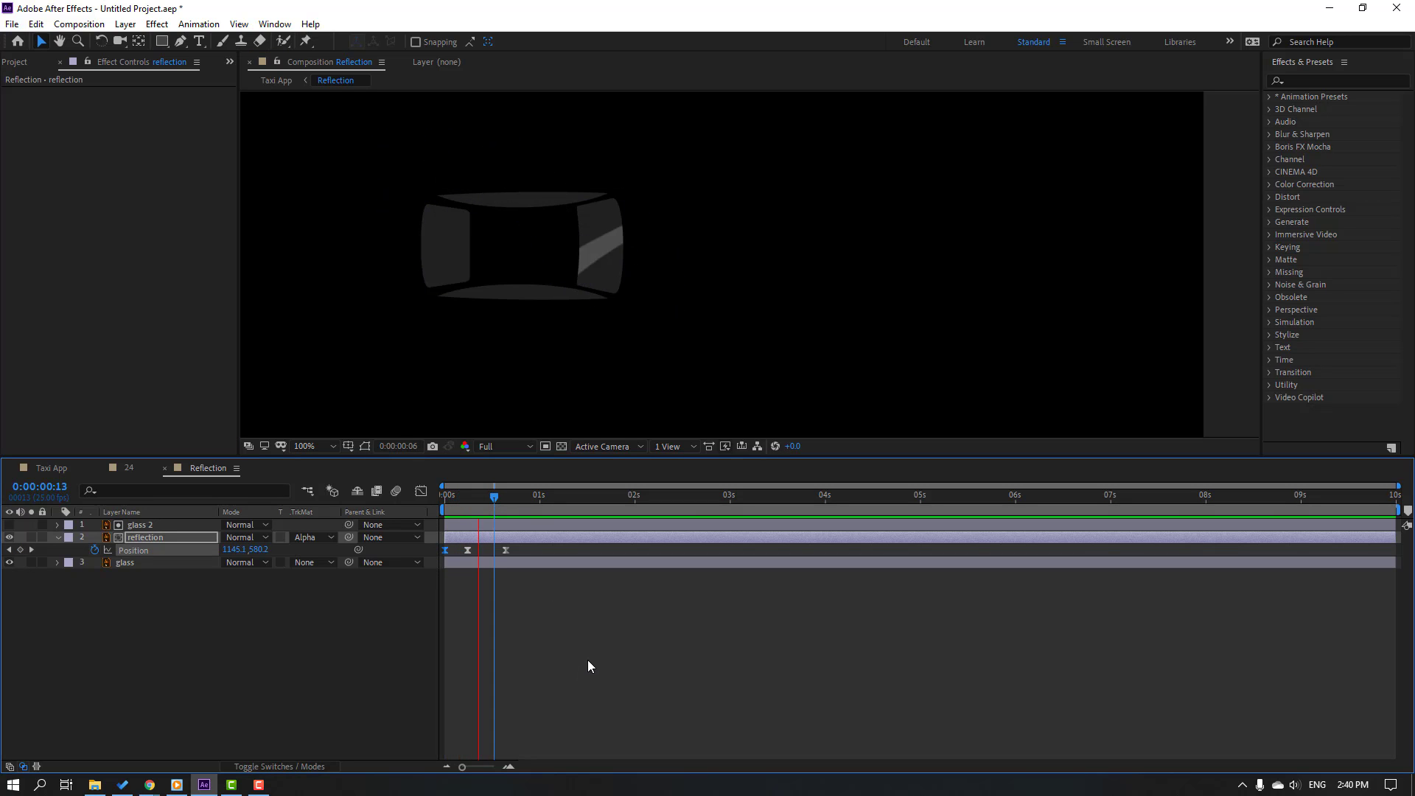
pyautogui.scroll(-2, 320, 302)
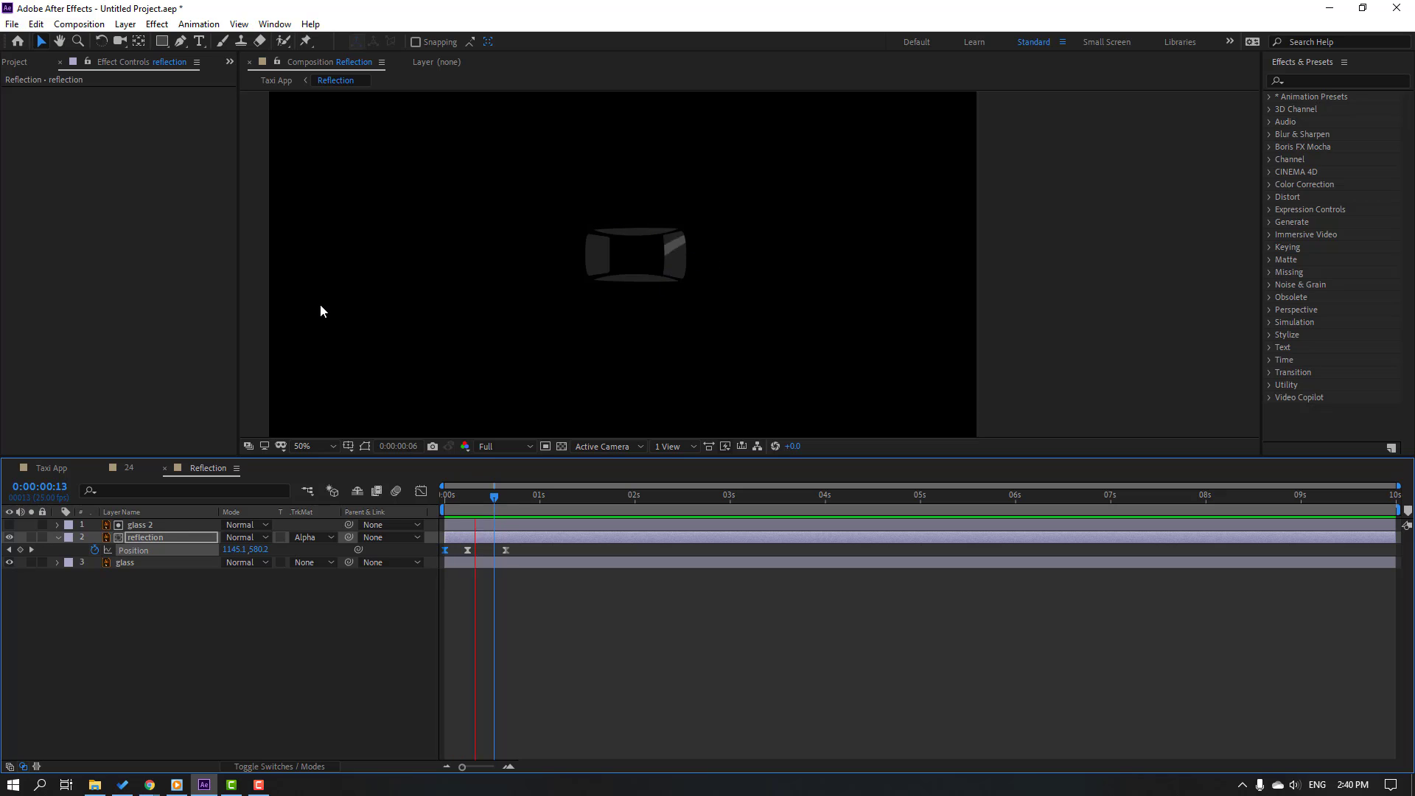
pyautogui.scroll(2, 426, 311)
# Step: End the work area just after the last position keyframe at 0:00:00:16 and trim the composition to it
pyautogui.moveTo(475, 493); pyautogui.dragTo(506, 504)
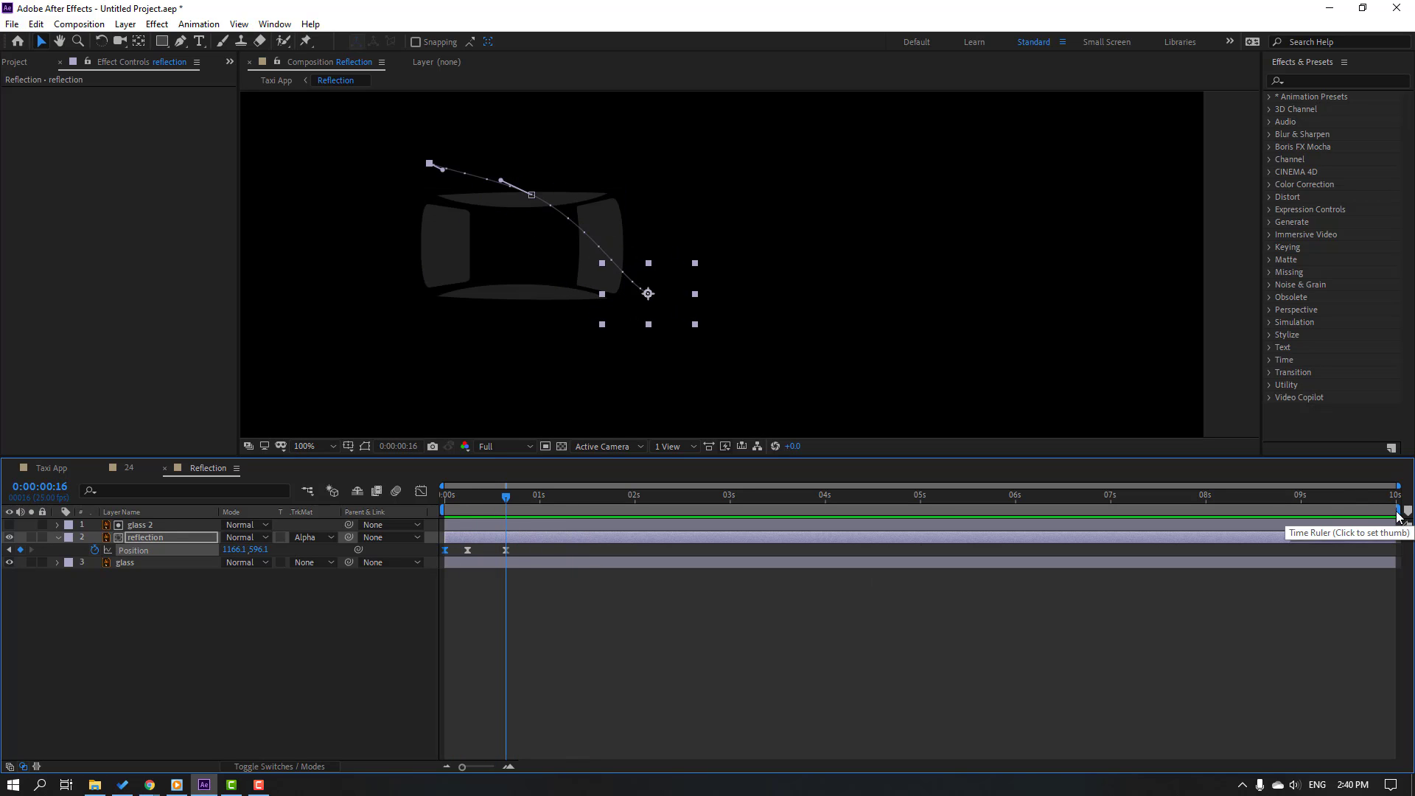
pyautogui.moveTo(1394, 511); pyautogui.dragTo(511, 511)
pyautogui.click(521, 592)
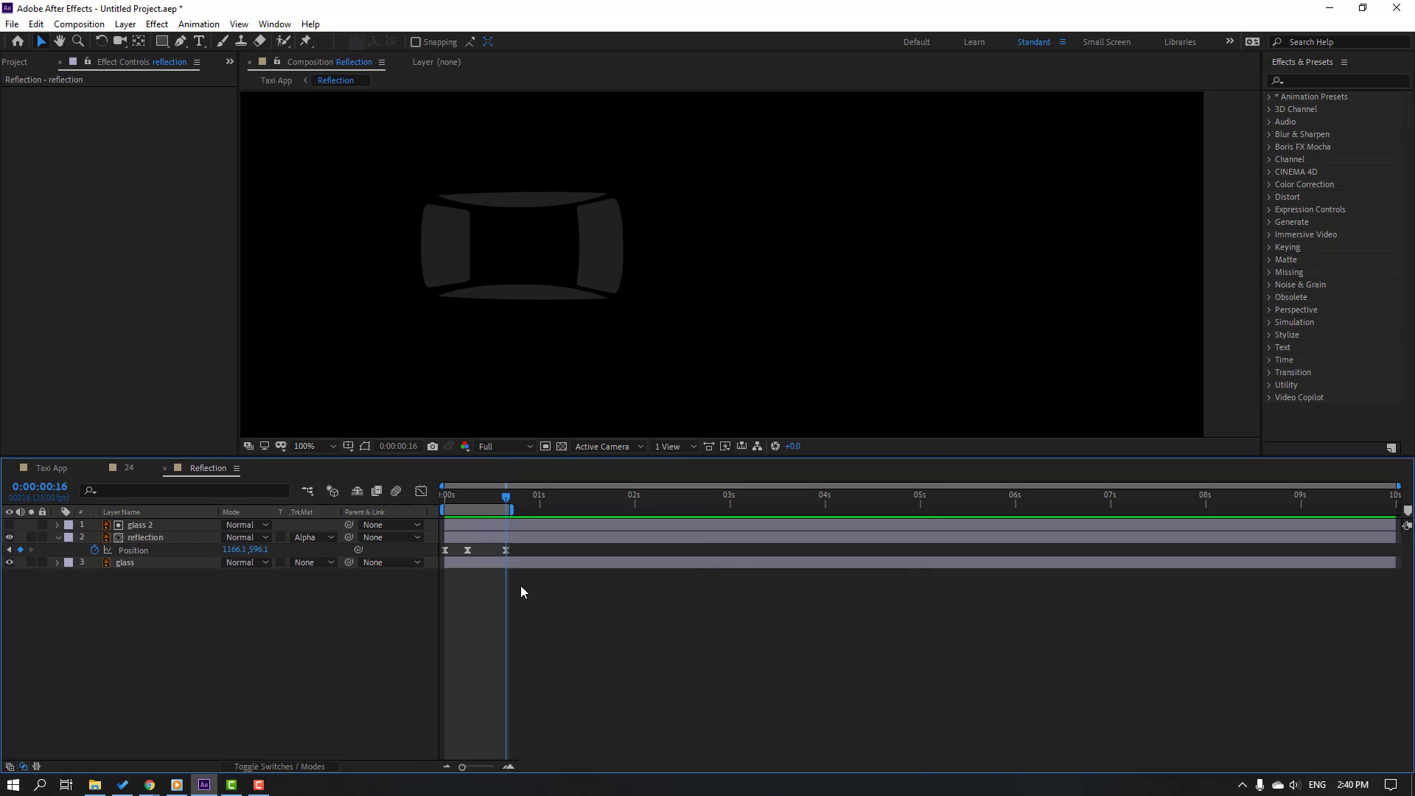
pyautogui.rightClick(485, 507)
pyautogui.click(558, 552)
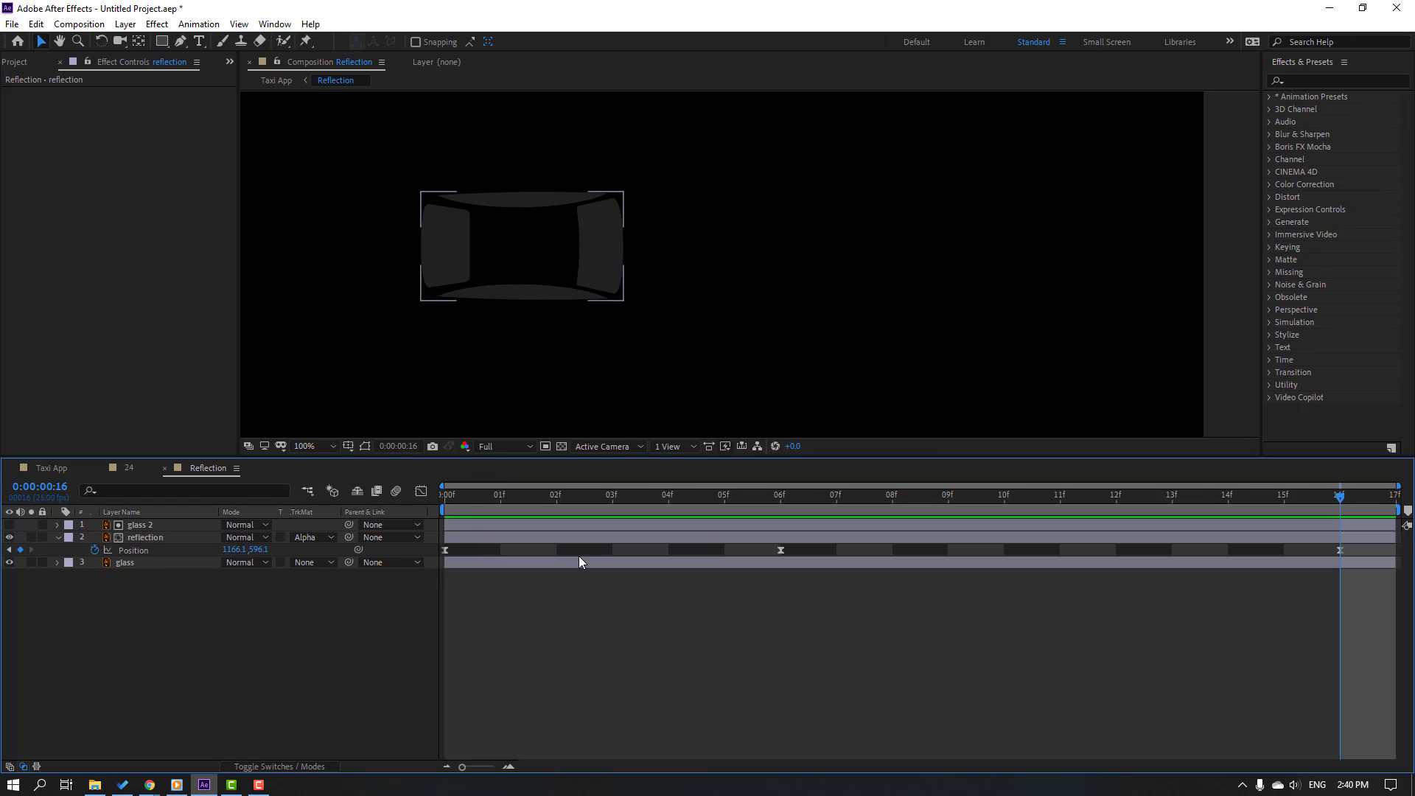
# Step: In the Taxi App composition, show the Reflection layer, align its start with the taxi layer, place a duplicate right after it, and preview
pyautogui.click(165, 468)
pyautogui.click(100, 469)
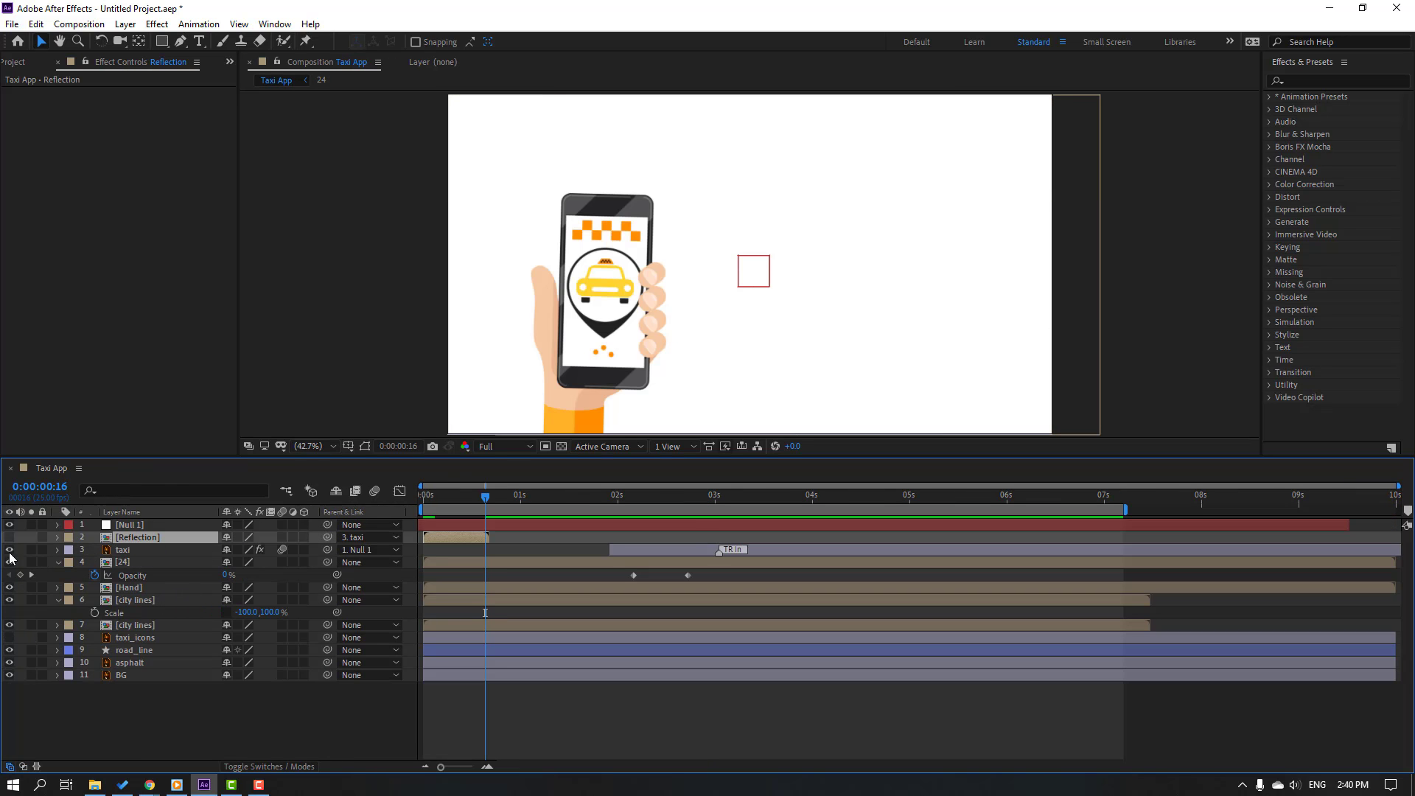
pyautogui.moveTo(488, 495); pyautogui.dragTo(660, 495)
pyautogui.moveTo(461, 537); pyautogui.dragTo(700, 544)
pyautogui.hotkey('ctrl', 'd')
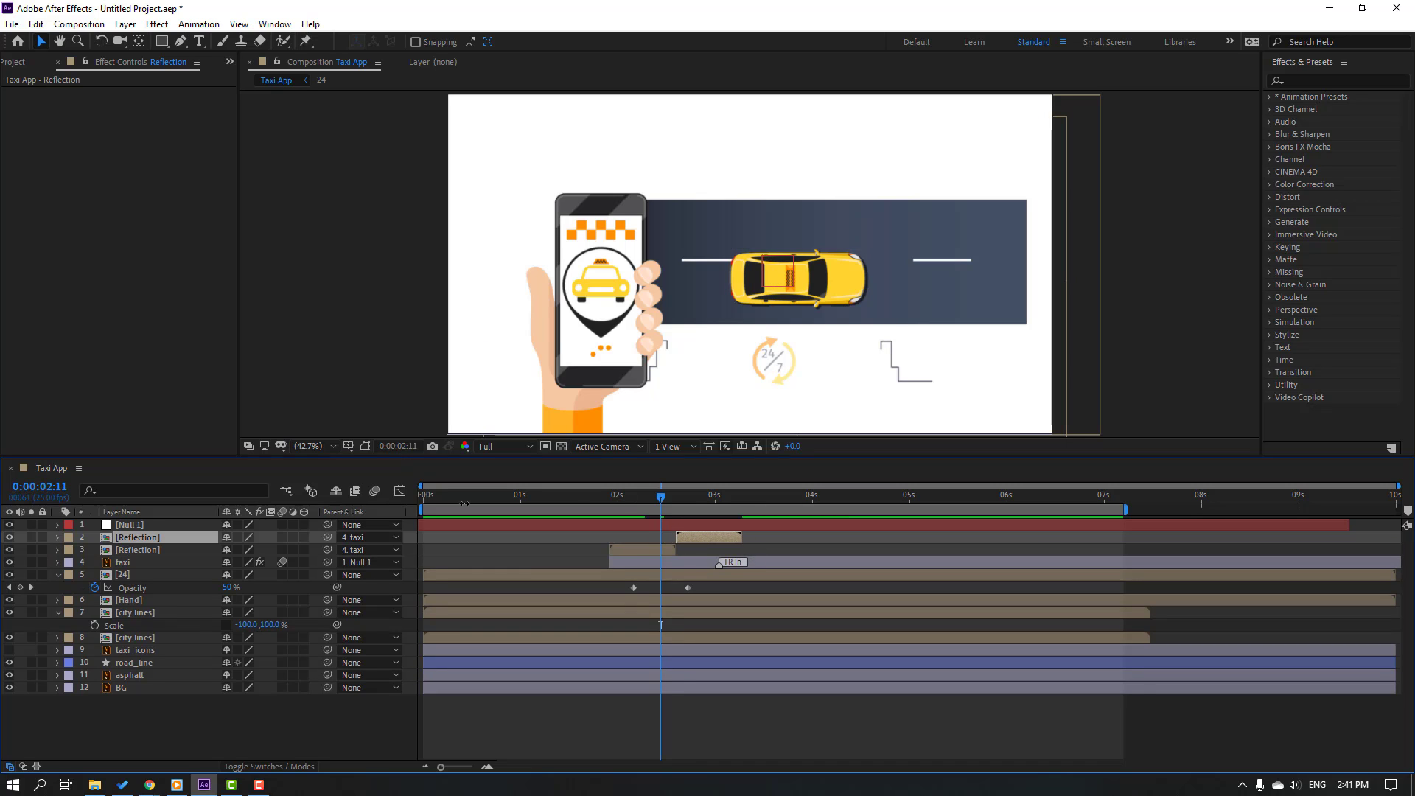
pyautogui.moveTo(420, 509); pyautogui.dragTo(607, 509)
pyautogui.press('space')
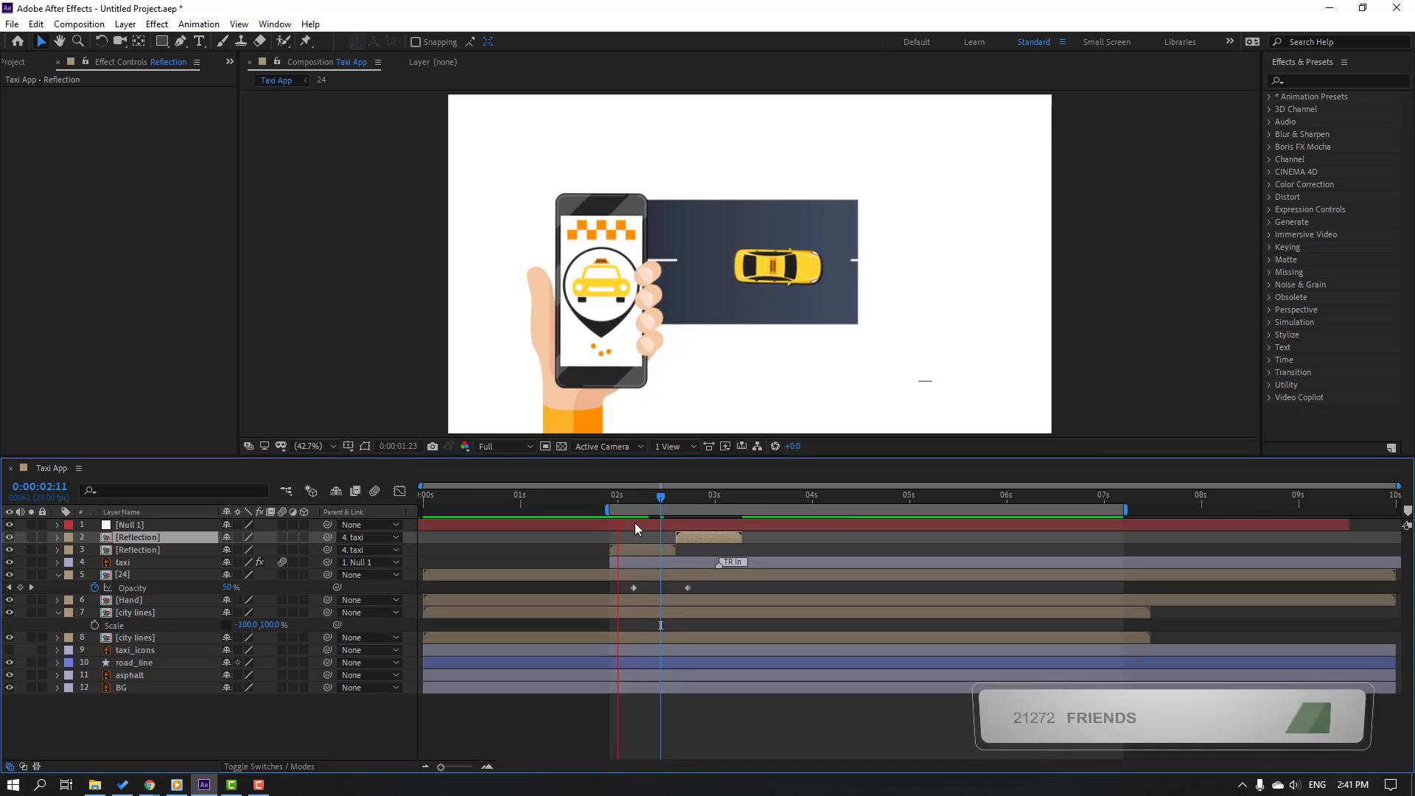
# Step: Duplicate the Reflection layer six more times, placing the copies end to end past 0:00:07:00, and preview the repeated sweep
pyautogui.click(695, 537)
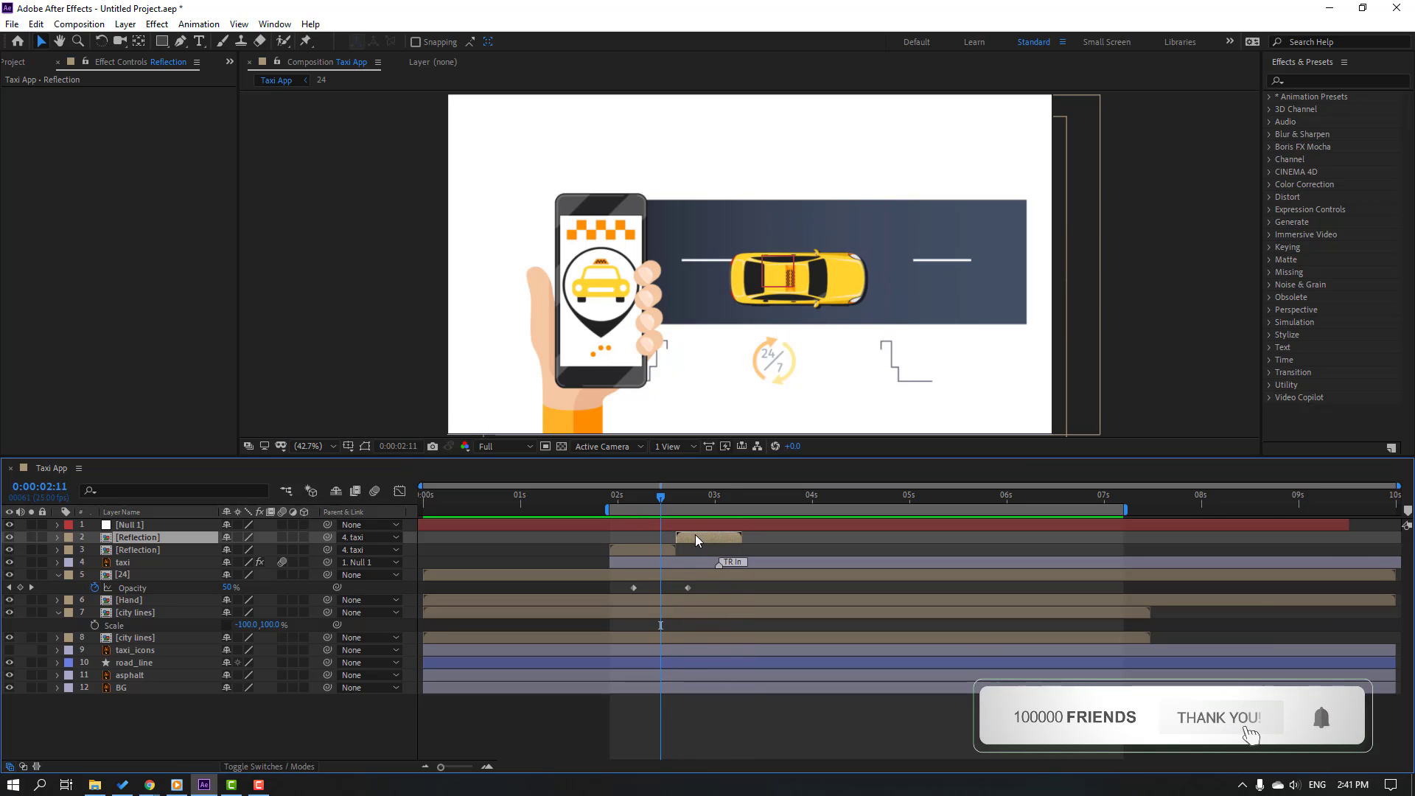
pyautogui.hotkey('ctrl', 'd')
pyautogui.moveTo(687, 541); pyautogui.dragTo(1098, 541)
pyautogui.hotkey('ctrl', 'd')
pyautogui.hotkey('ctrl', 'd')
pyautogui.hotkey('ctrl', 'd')
pyautogui.hotkey('ctrl', 'd')
pyautogui.hotkey('ctrl', 'd')
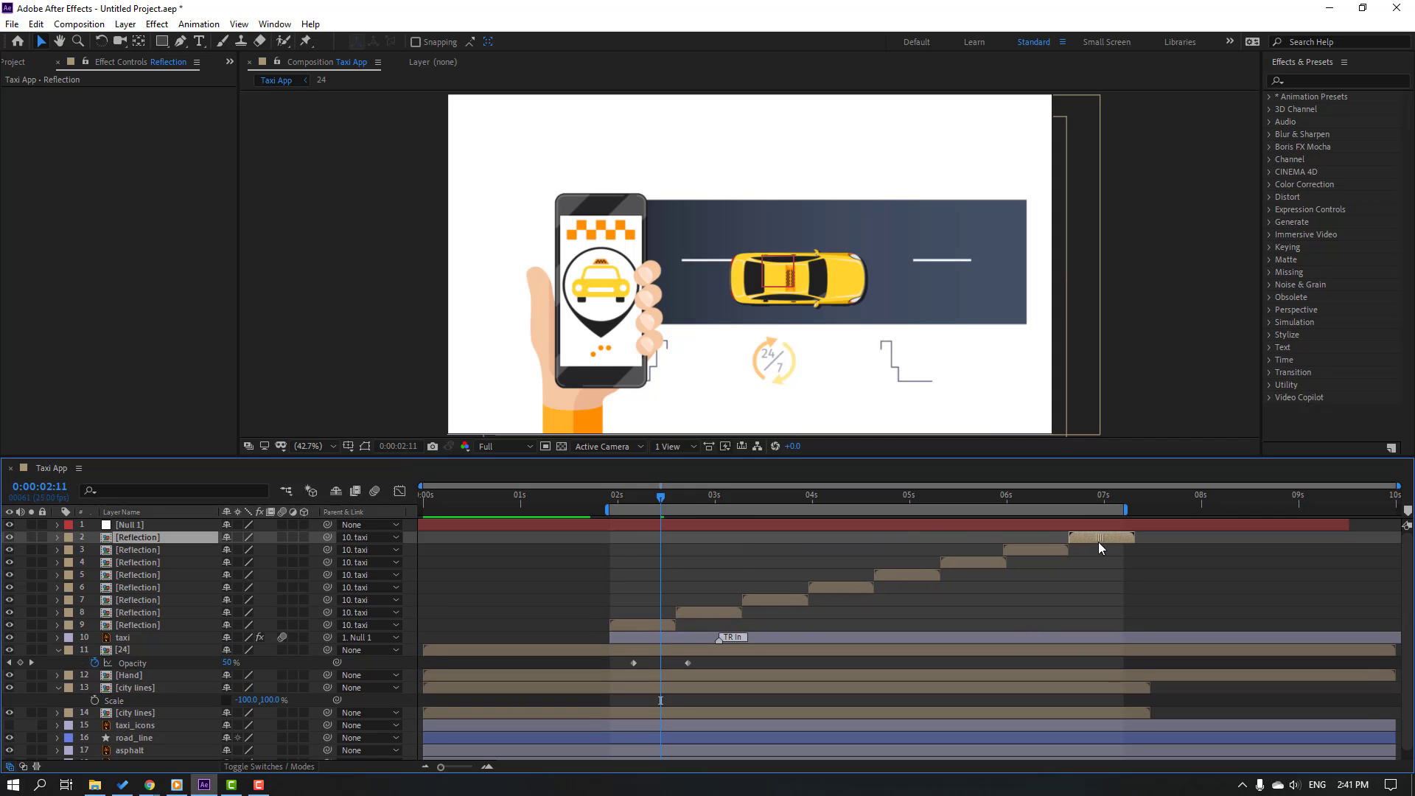
pyautogui.press('space')
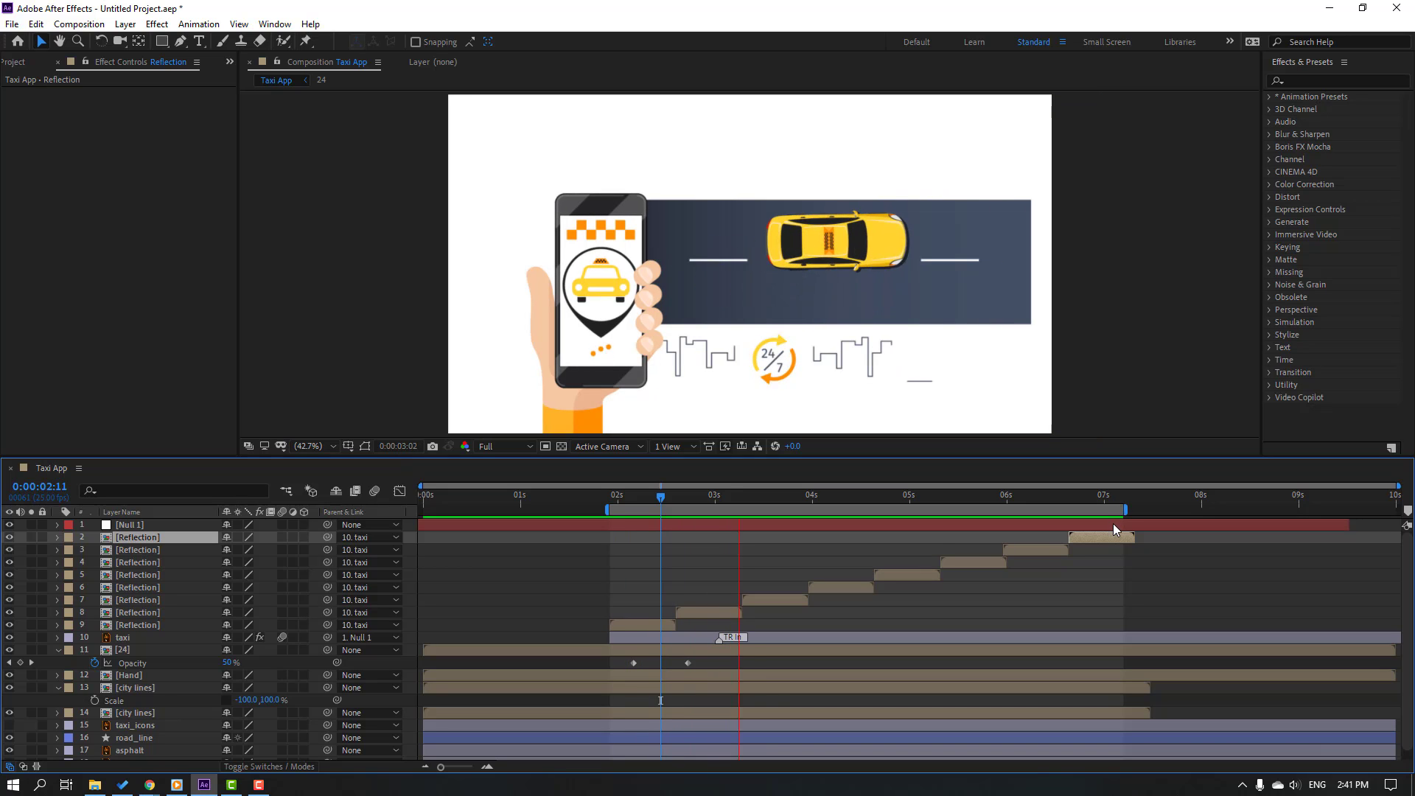
# Step: Mark all eight Reflection layers as shy, hide them from the timeline, and play the animation from 0:00:00:00
pyautogui.press('Home')
pyautogui.moveTo(1113, 526); pyautogui.dragTo(696, 629)
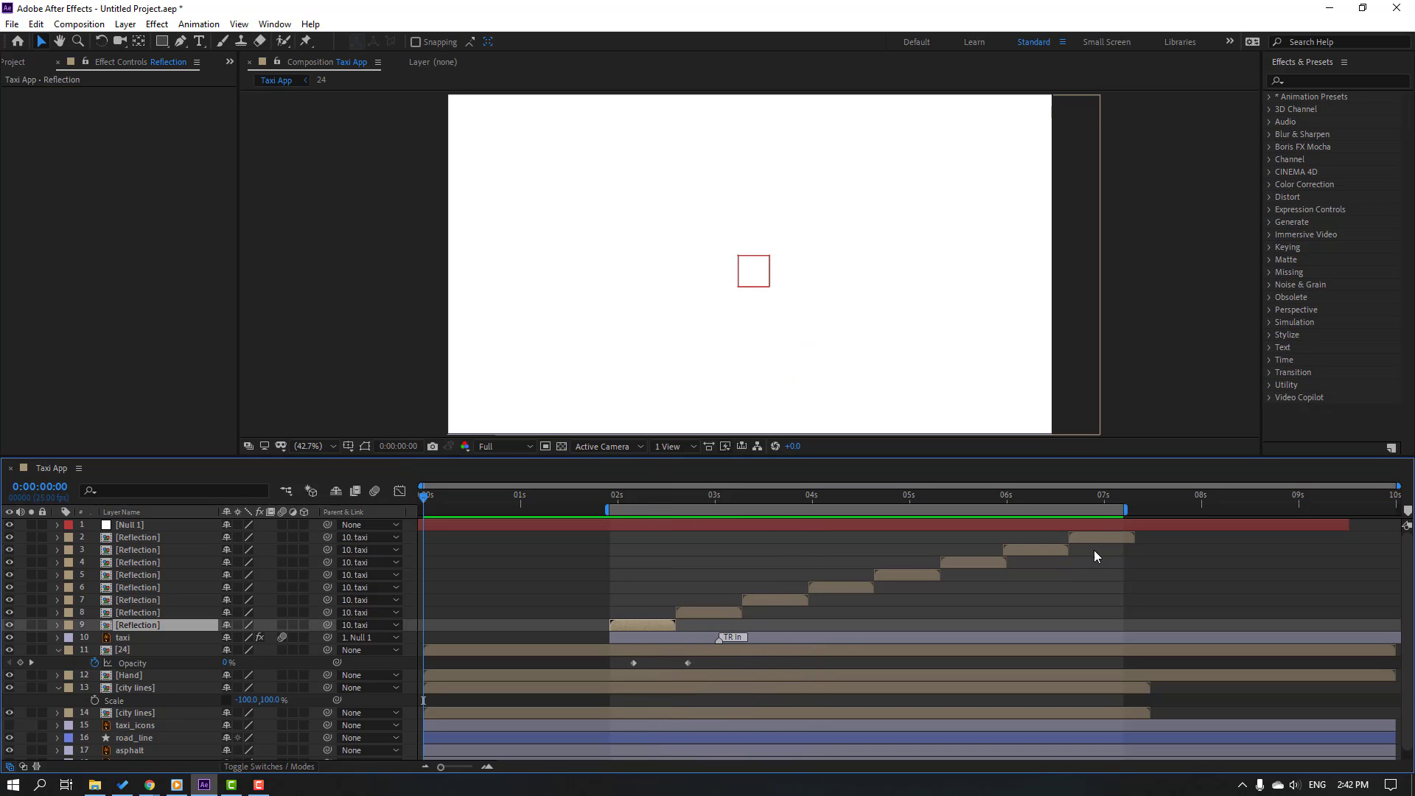
pyautogui.click(228, 538)
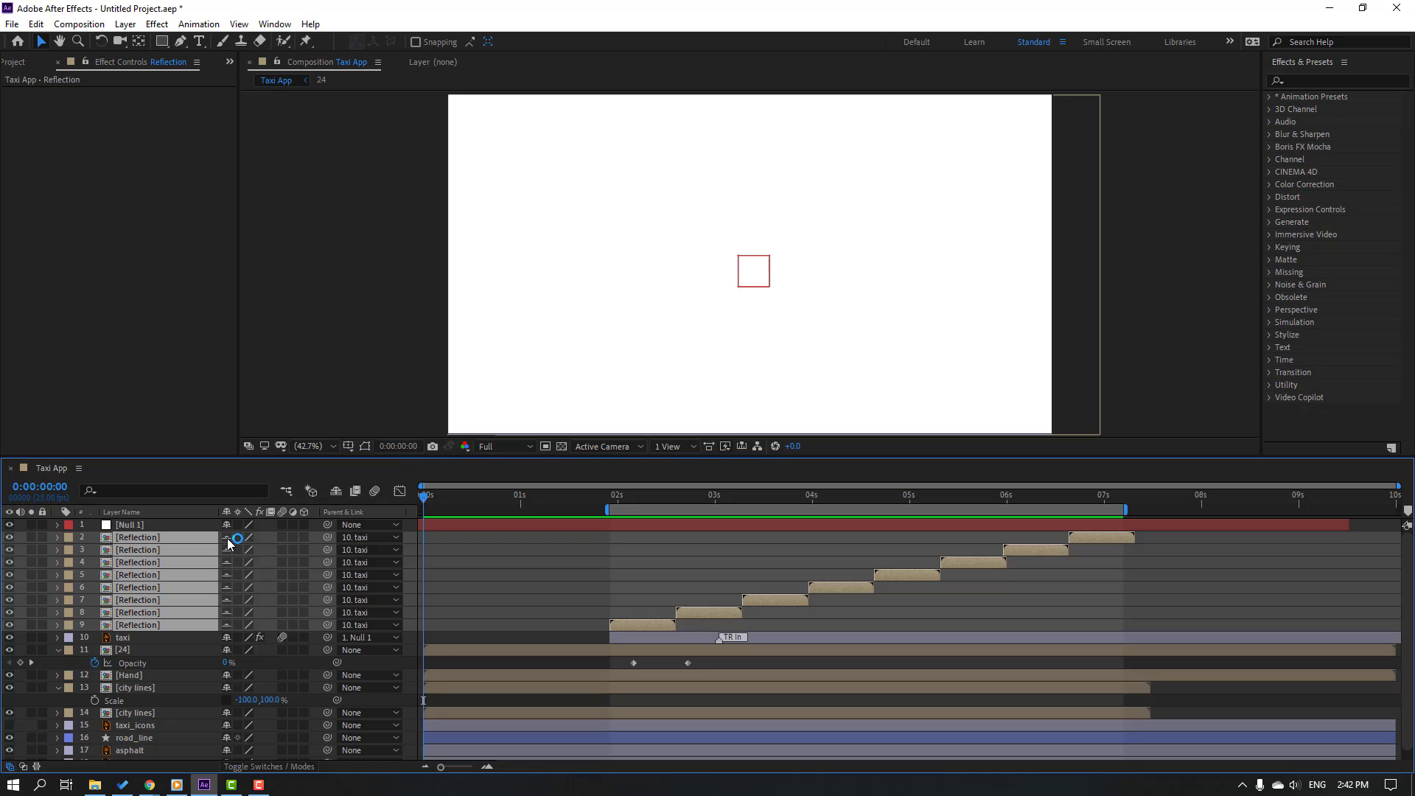
pyautogui.click(336, 492)
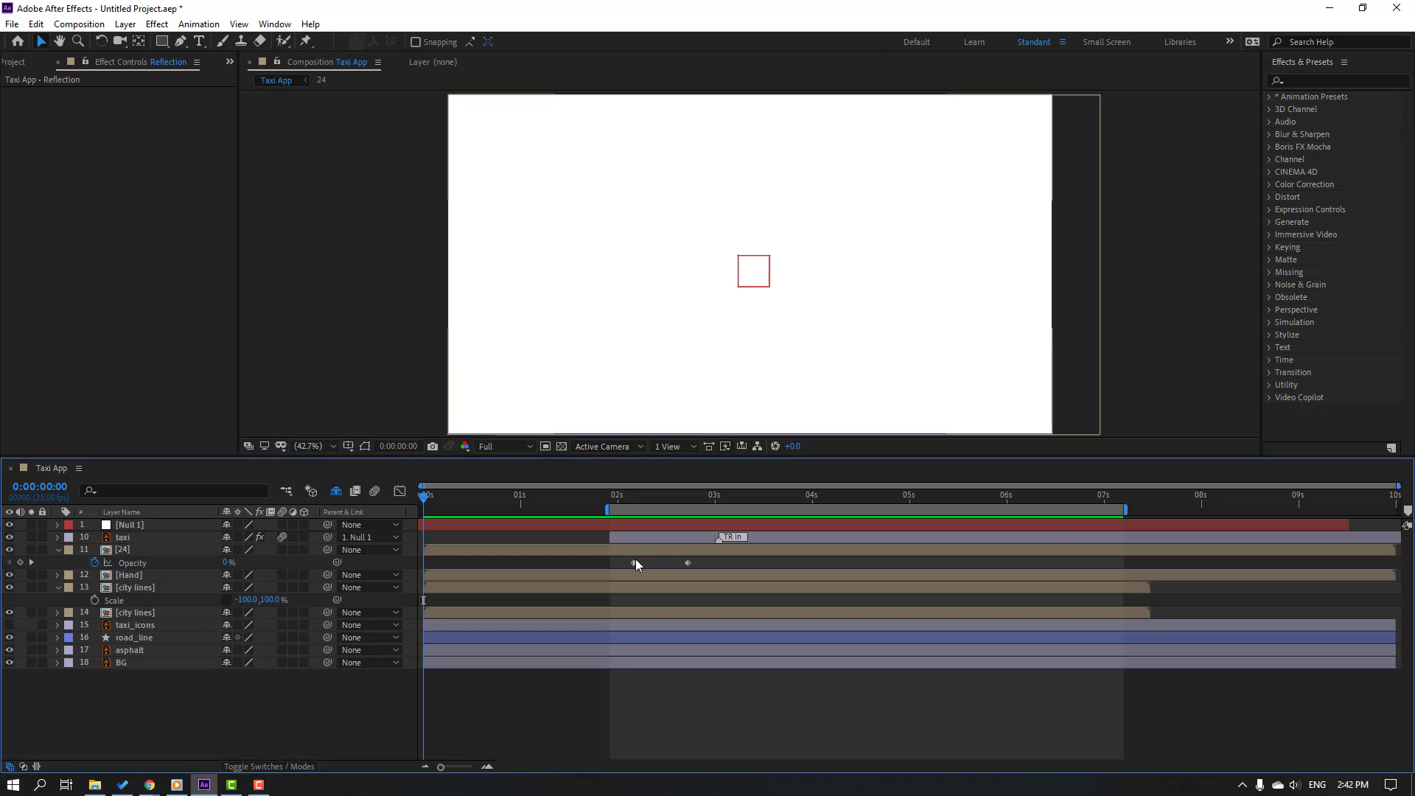
pyautogui.moveTo(635, 563)
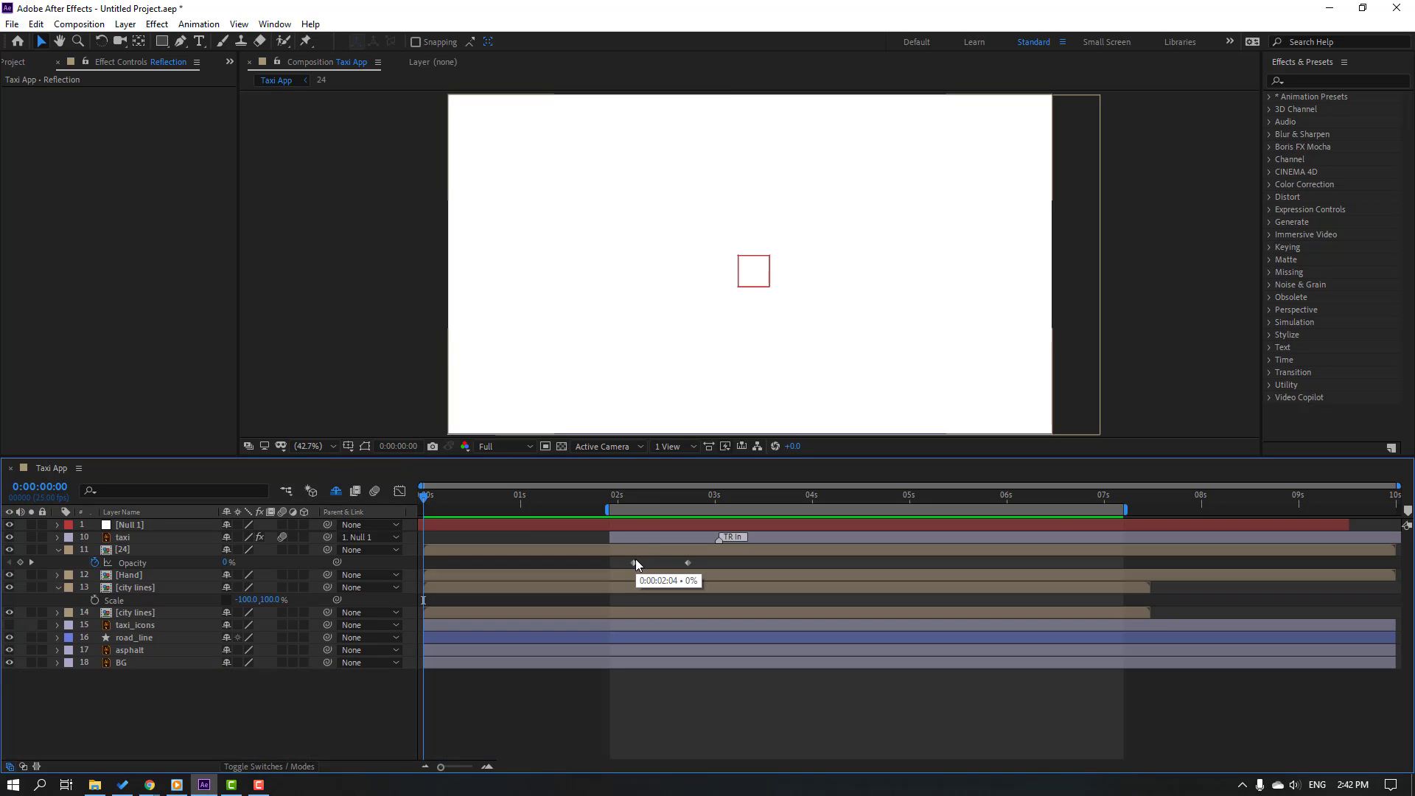
pyautogui.press('space')
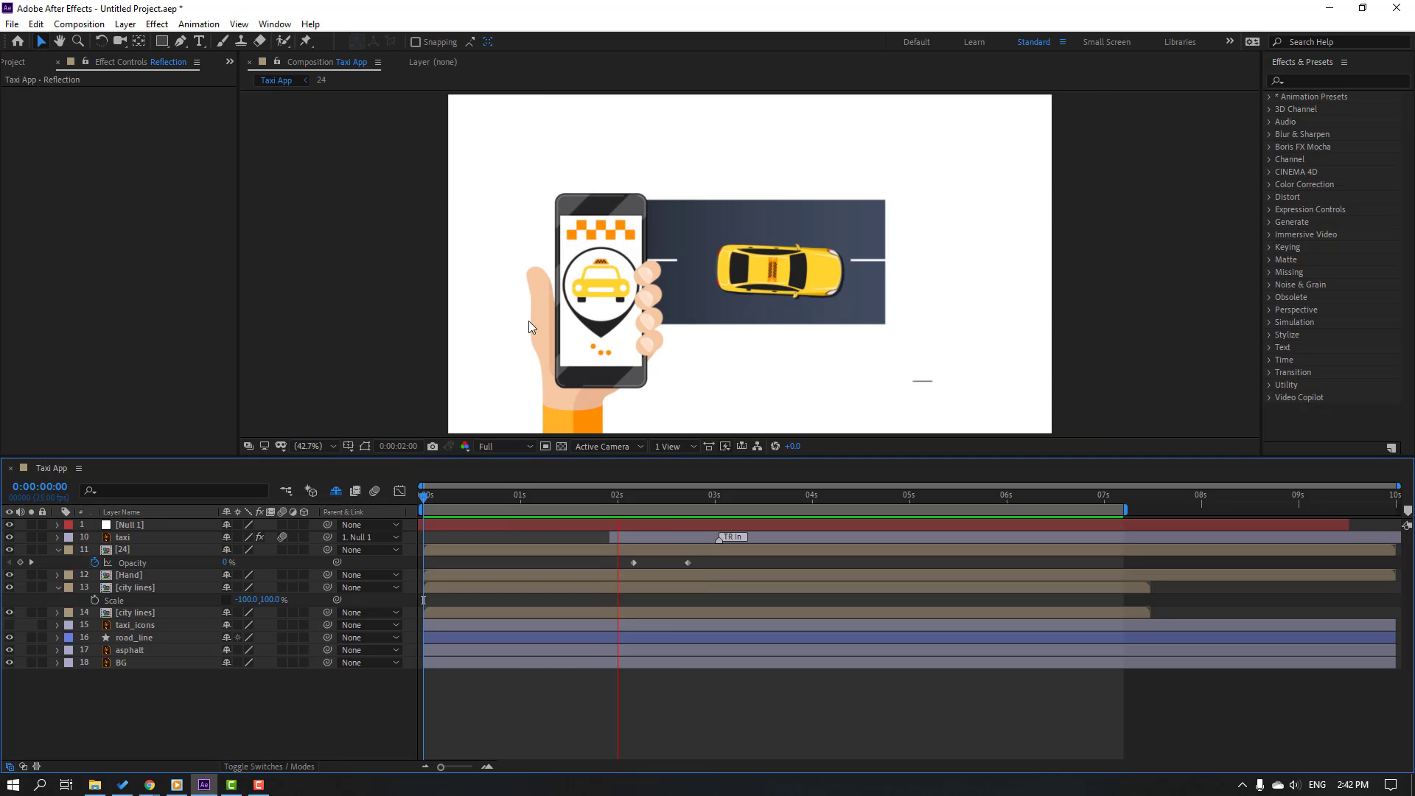